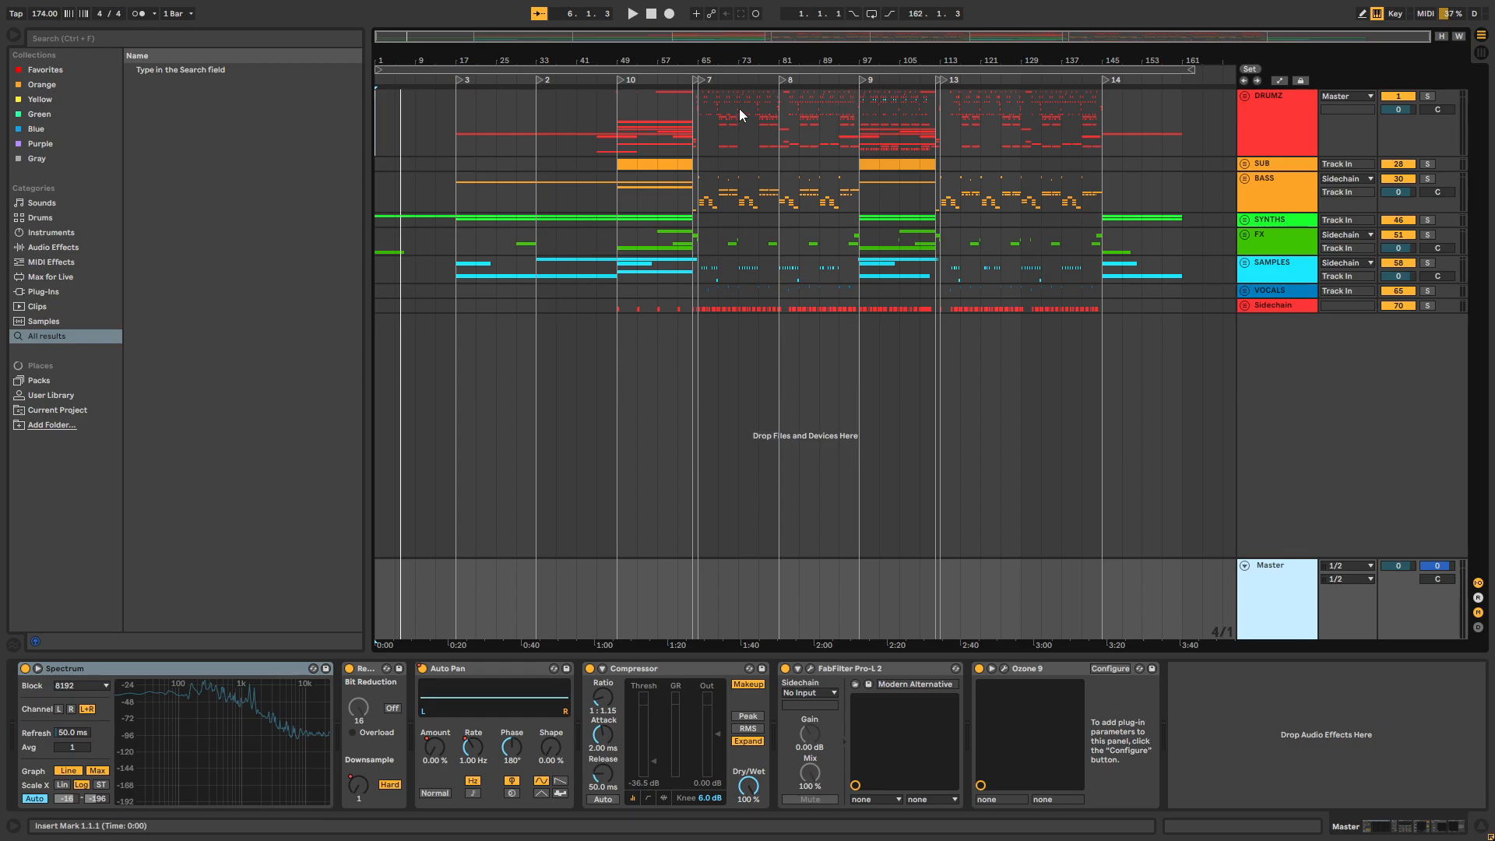
Set the length of the arrangement loop to 160 bars, ending it where the last clips finish
{"action": "mouse_move", "coordinate": [707, 63]}
{"action": "left_mouse_down"}
{"action": "mouse_move", "coordinate": [707, 76]}
{"action": "mouse_move", "coordinate": [707, 63]}
{"action": "left_mouse_up"}
{"action": "left_click_drag", "start_coordinate": [1191, 70], "coordinate": [1182, 70]}
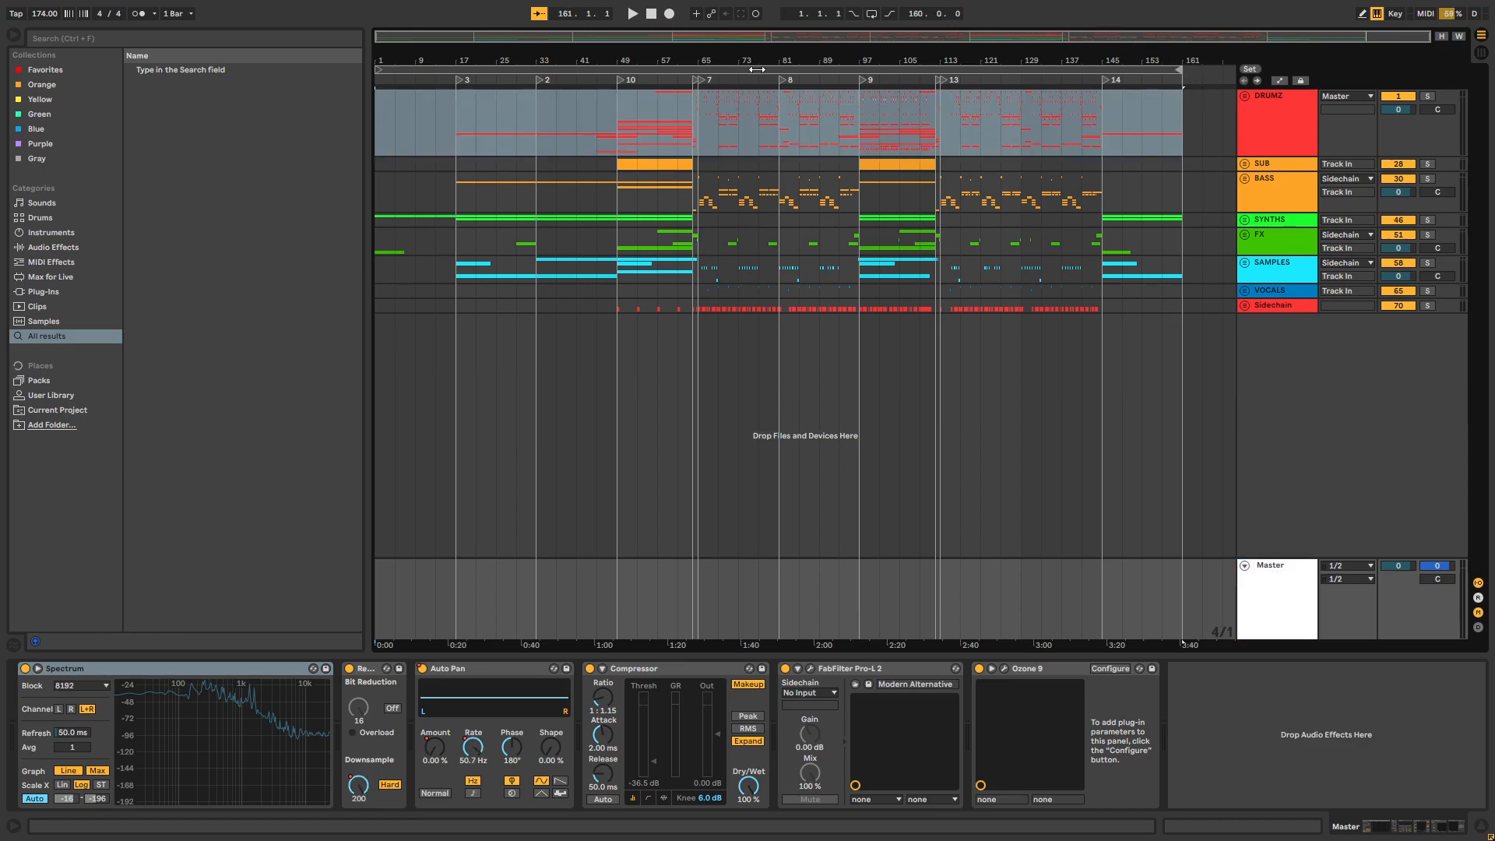
Place the insert marker at bar 65 and display the Master track's device chain
{"action": "left_click_drag", "start_coordinate": [700, 60], "coordinate": [704, 225]}
{"action": "left_click", "coordinate": [703, 222]}
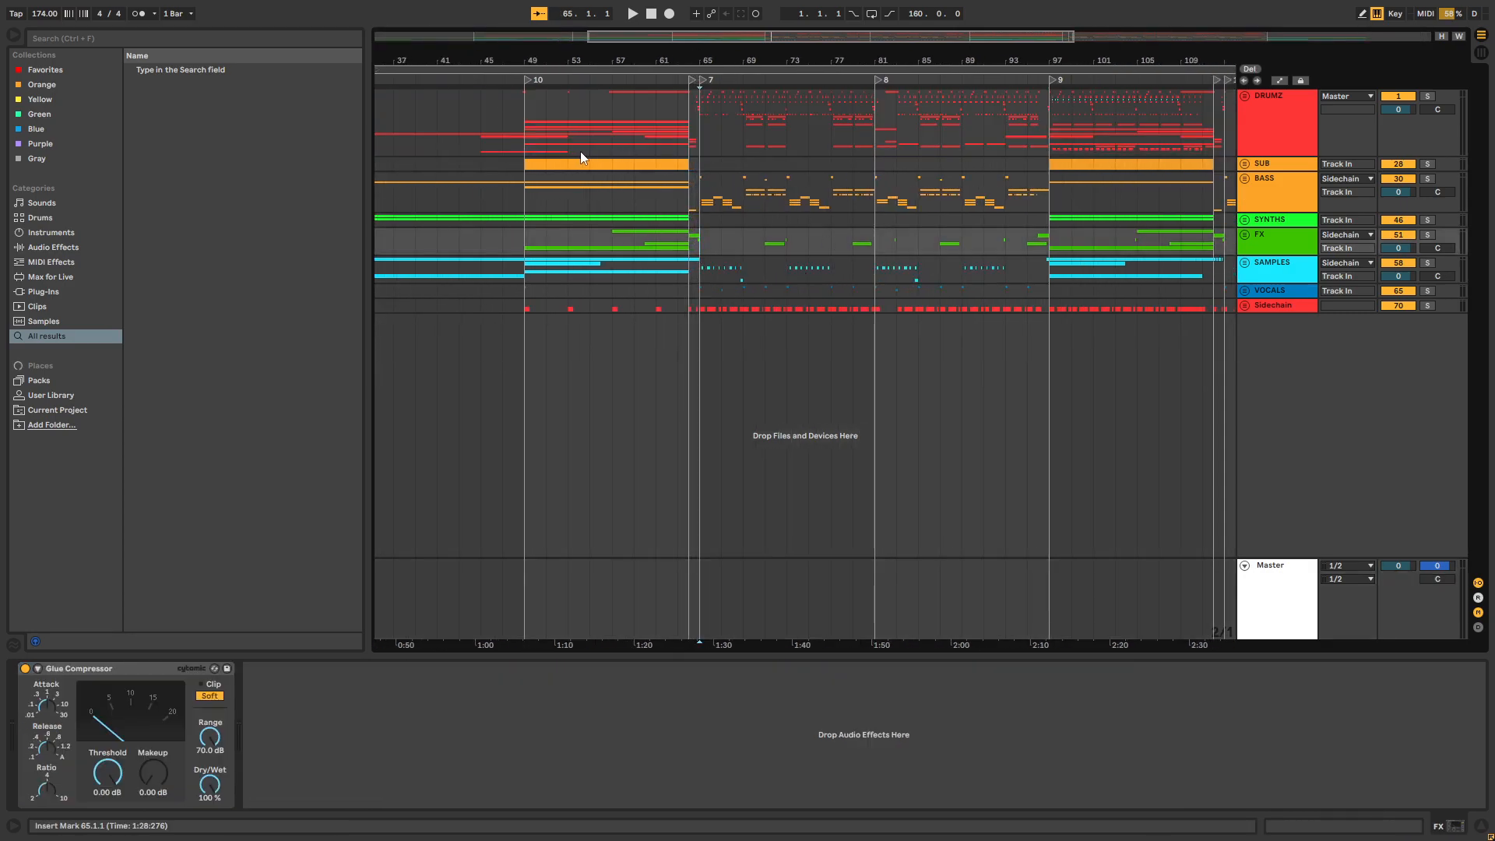
{"action": "mouse_move", "coordinate": [639, 64]}
{"action": "left_mouse_down"}
{"action": "mouse_move", "coordinate": [640, 31]}
{"action": "mouse_move", "coordinate": [675, 103]}
{"action": "mouse_move", "coordinate": [675, 226]}
{"action": "mouse_move", "coordinate": [675, 135]}
{"action": "mouse_move", "coordinate": [717, 102]}
{"action": "mouse_move", "coordinate": [718, 74]}
{"action": "left_mouse_up"}
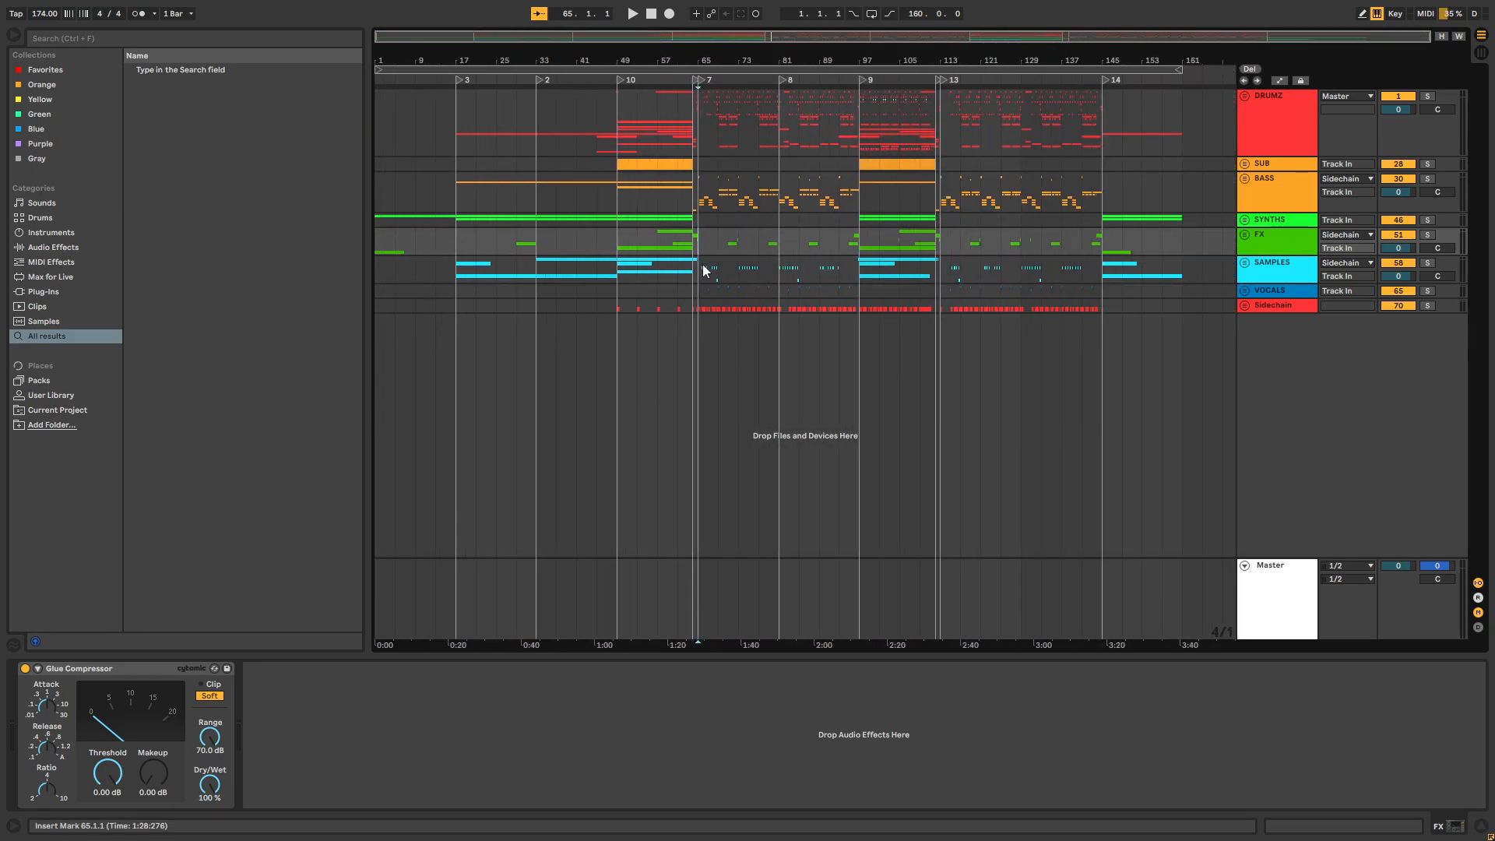
{"action": "left_click", "coordinate": [1256, 564]}
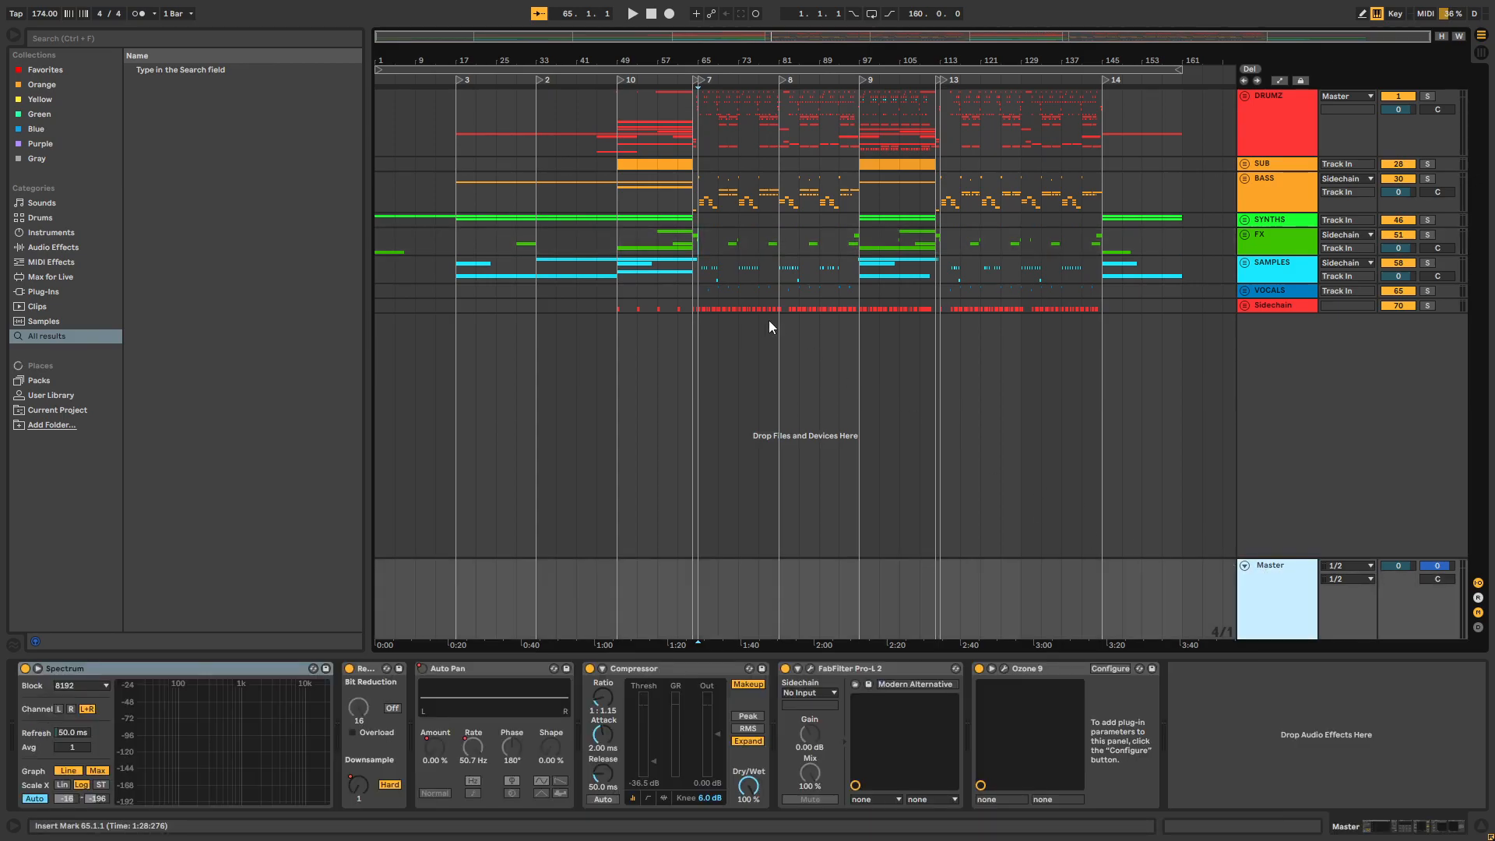
Unfold the SYNTHS group, solo the Synth 1 track and play it from bar 1
{"action": "left_click_drag", "start_coordinate": [400, 61], "coordinate": [450, 165]}
{"action": "left_click", "coordinate": [1244, 219]}
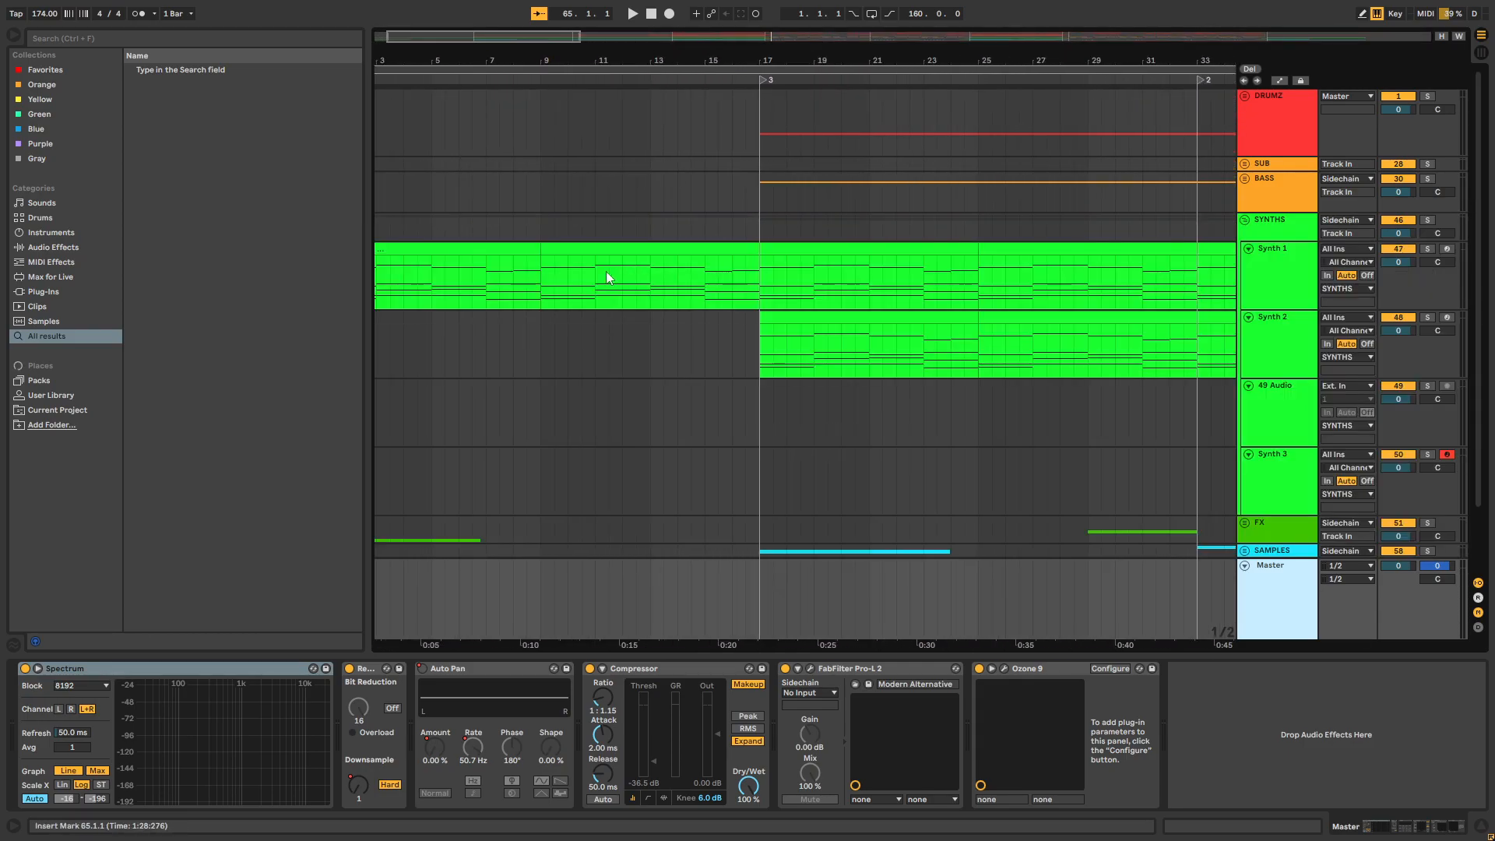
{"action": "left_click", "coordinate": [388, 297]}
{"action": "left_click_drag", "start_coordinate": [443, 59], "coordinate": [531, 59]}
{"action": "left_click", "coordinate": [386, 277]}
{"action": "key", "text": "Left"}
{"action": "left_click", "coordinate": [1427, 248]}
{"action": "key", "text": "space"}
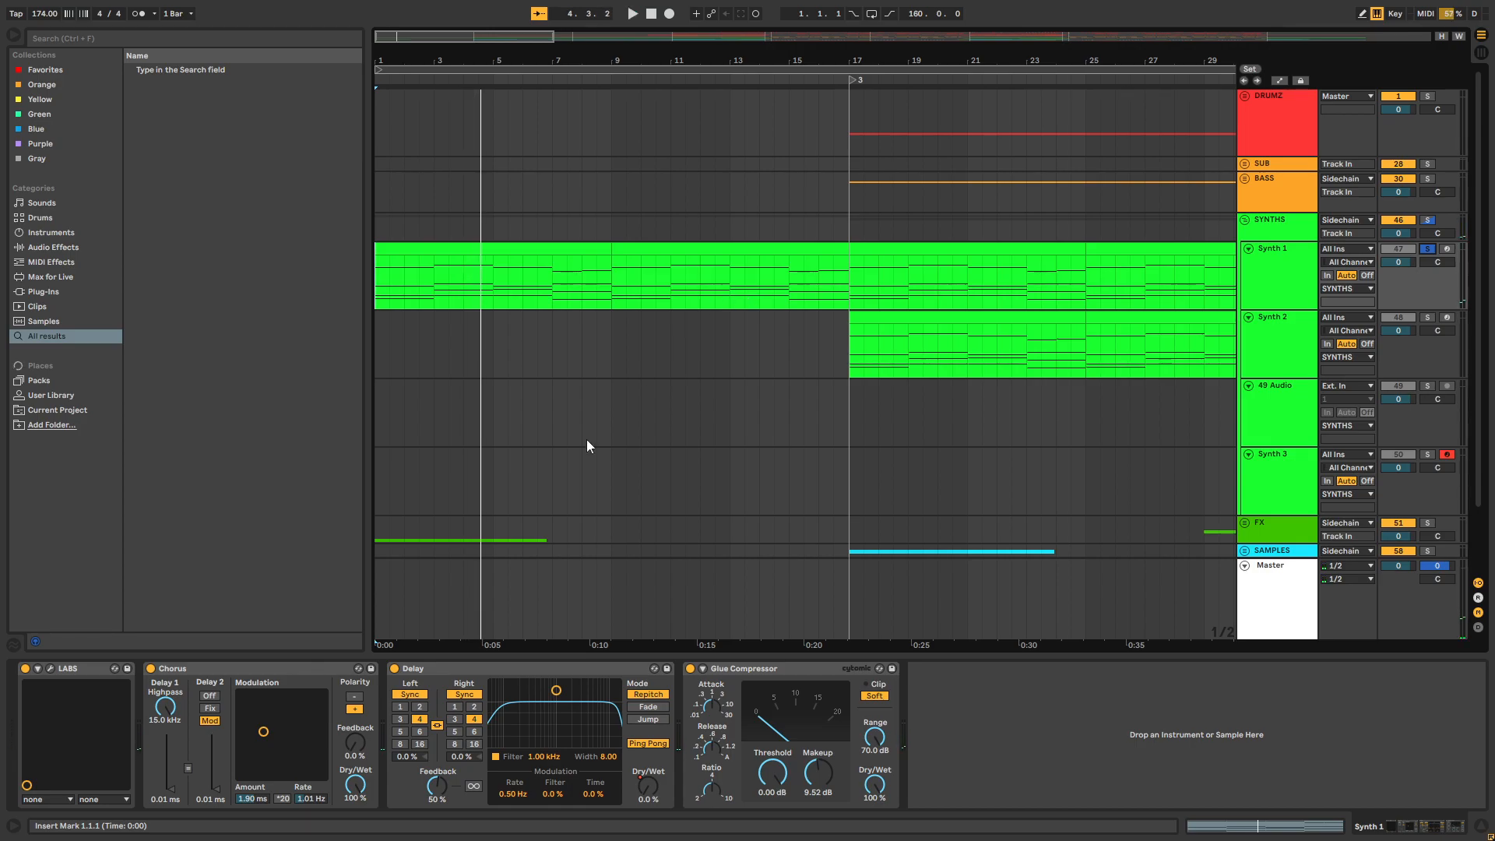
Audition Synth 1 from bar 1 with its Chorus bypassed, and re-enable the Chorus
{"action": "left_click", "coordinate": [151, 668]}
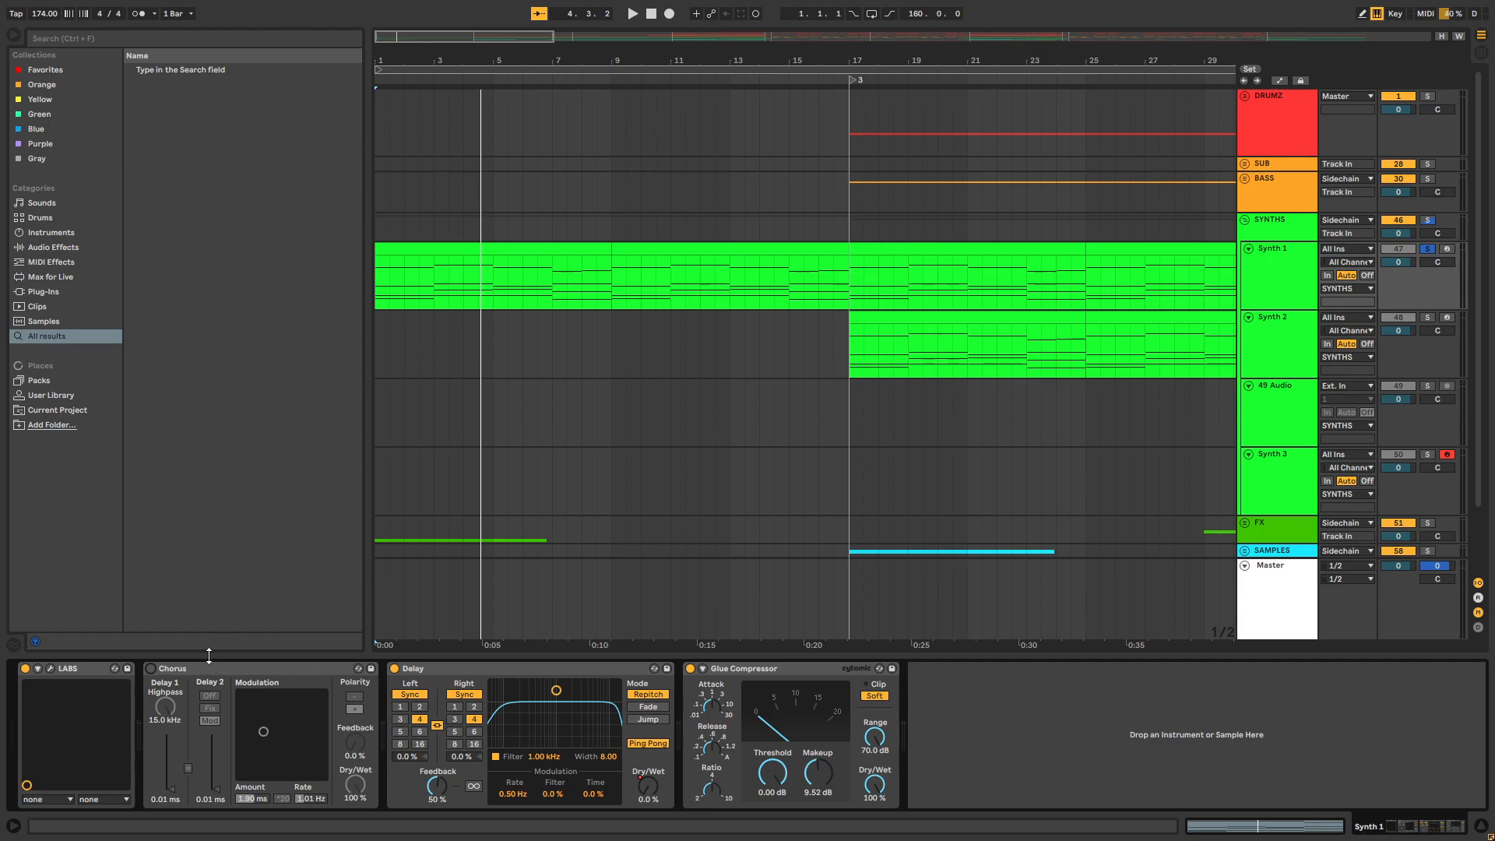
{"action": "left_click", "coordinate": [380, 305]}
{"action": "key", "text": "space"}
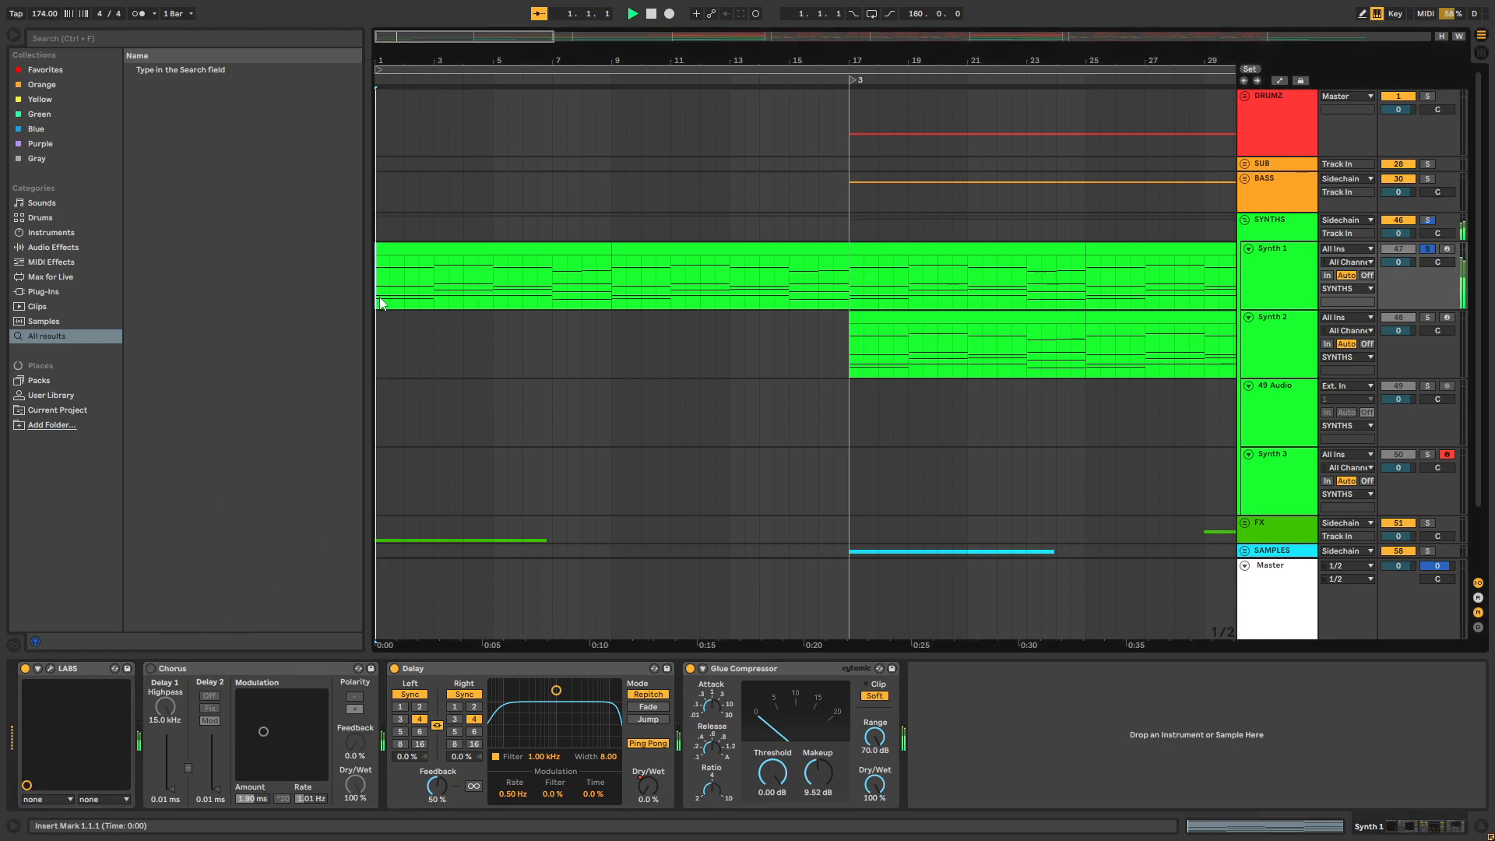
{"action": "key", "text": "space"}
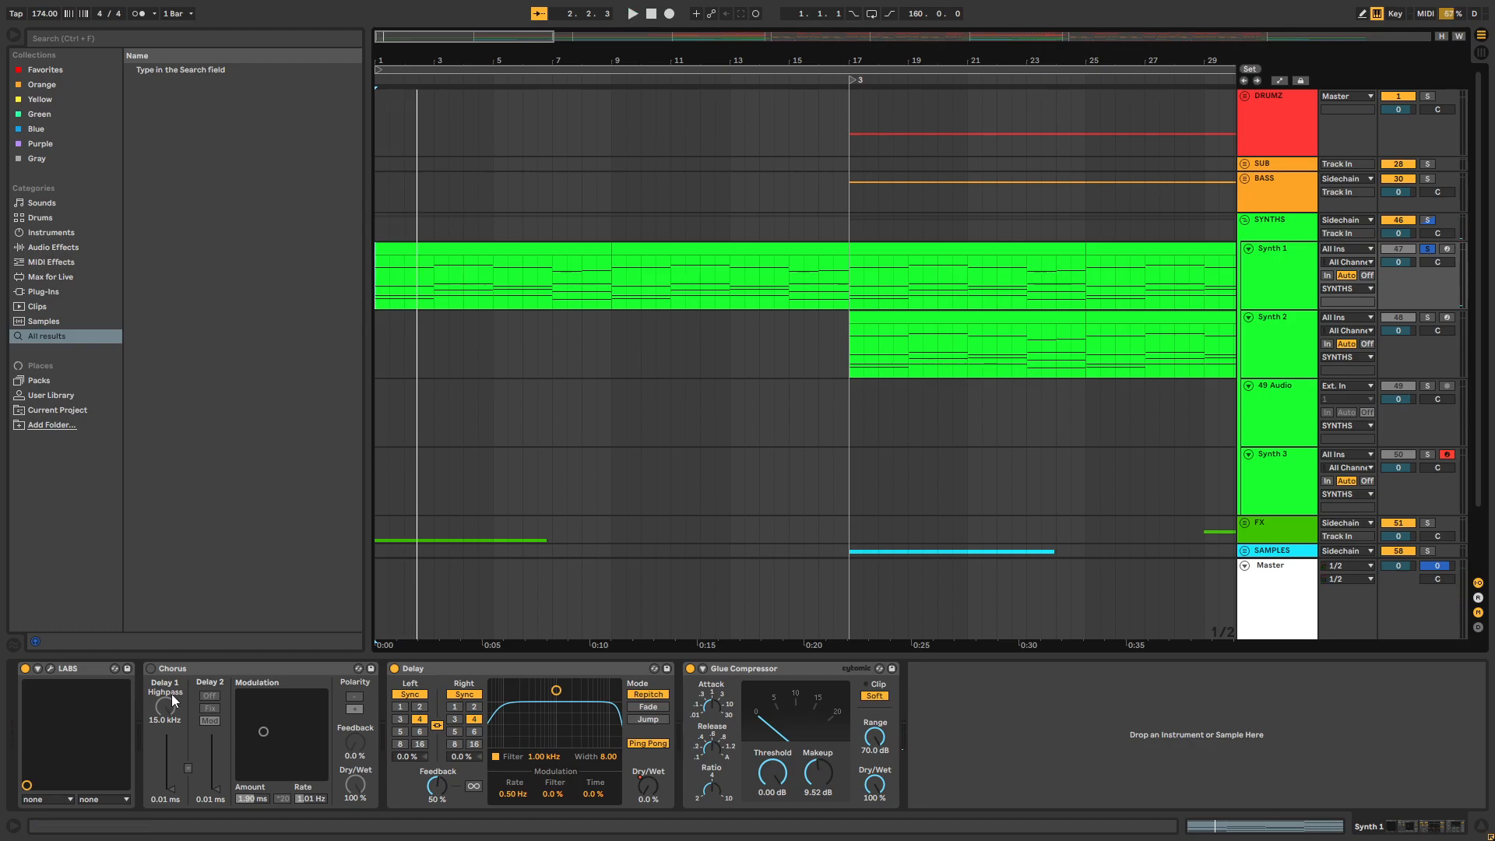
{"action": "left_click", "coordinate": [151, 669]}
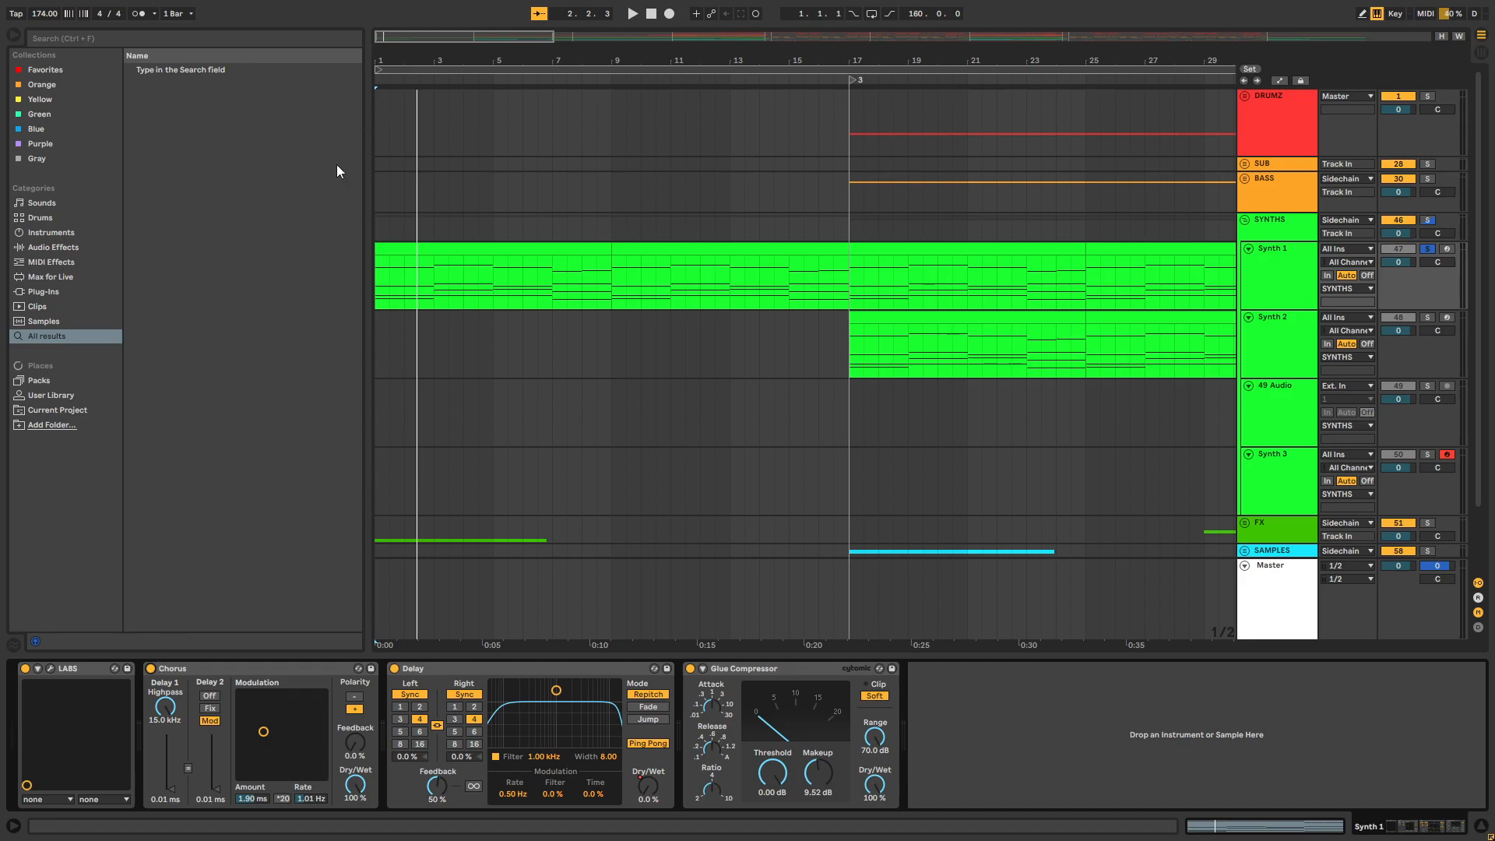
Play Synth 1 with the Chorus on, try a higher Chorus modulation amount and rate, and undo that change
{"action": "key", "text": "plus"}
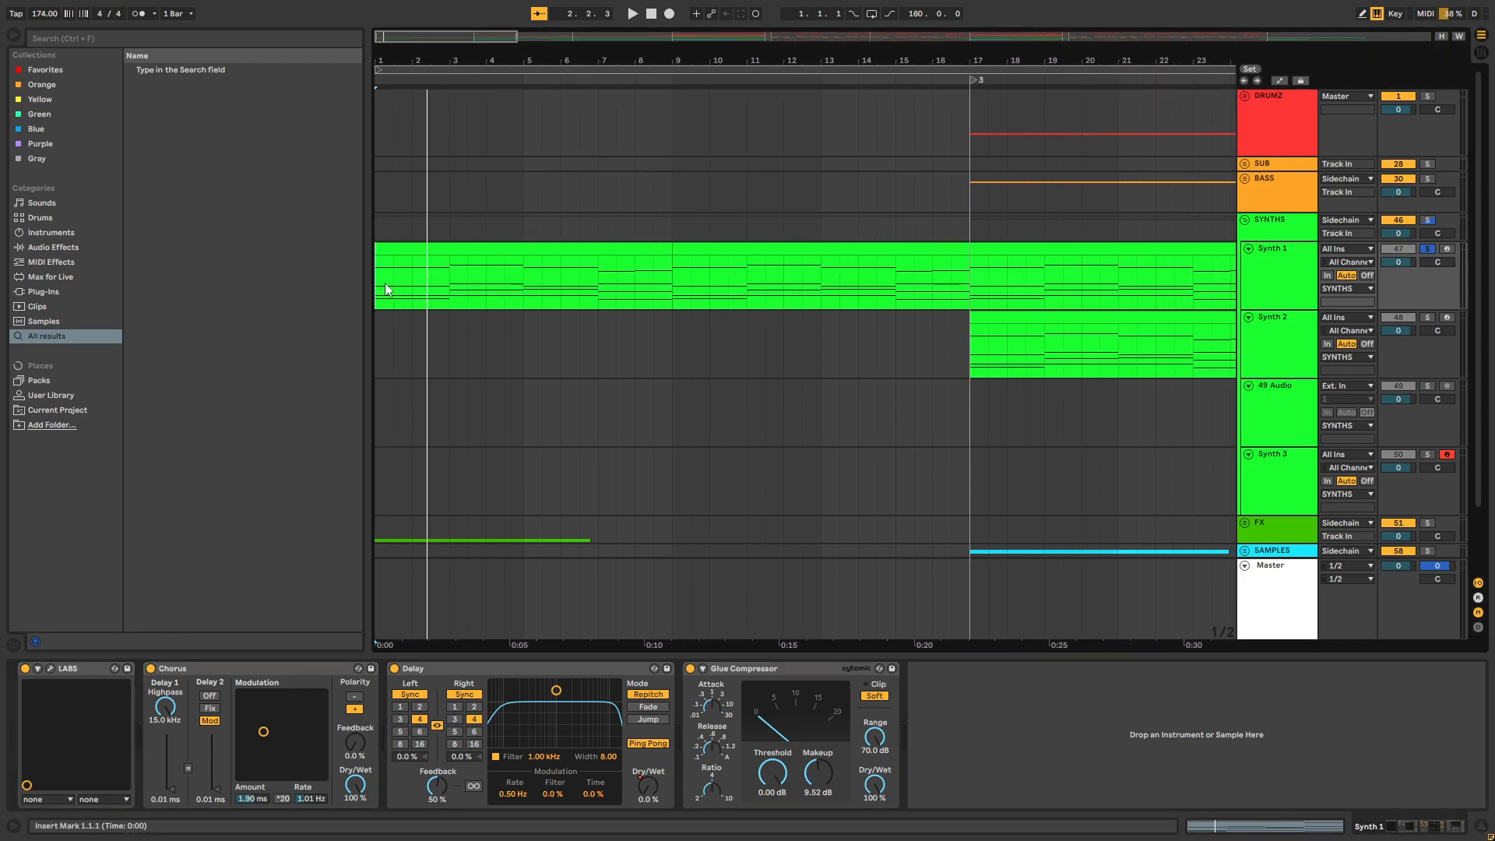
{"action": "key", "text": "space"}
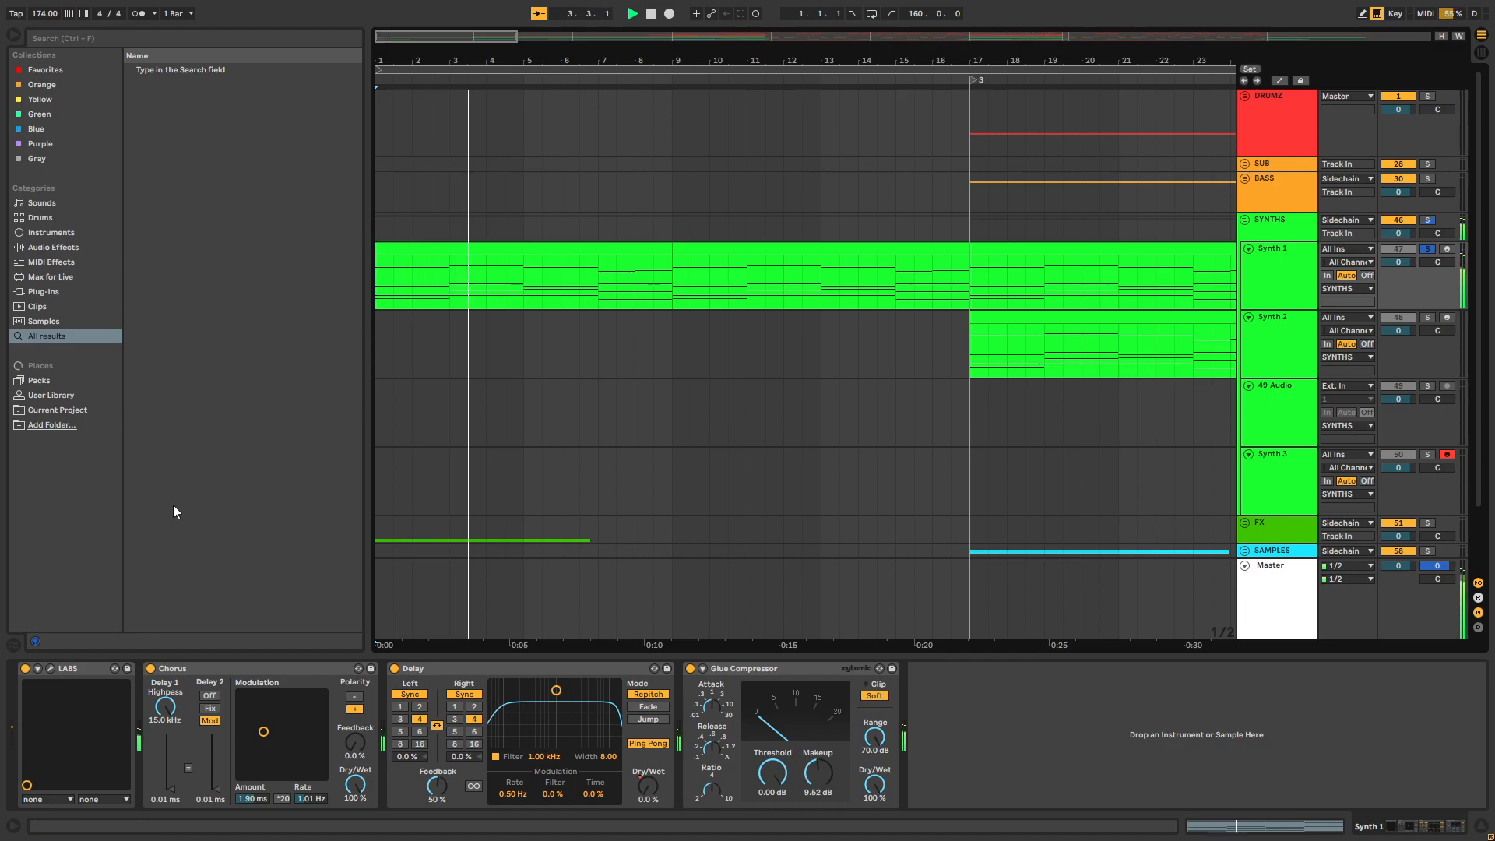
{"action": "left_click_drag", "start_coordinate": [263, 733], "coordinate": [299, 693]}
{"action": "key", "text": "ctrl+z"}
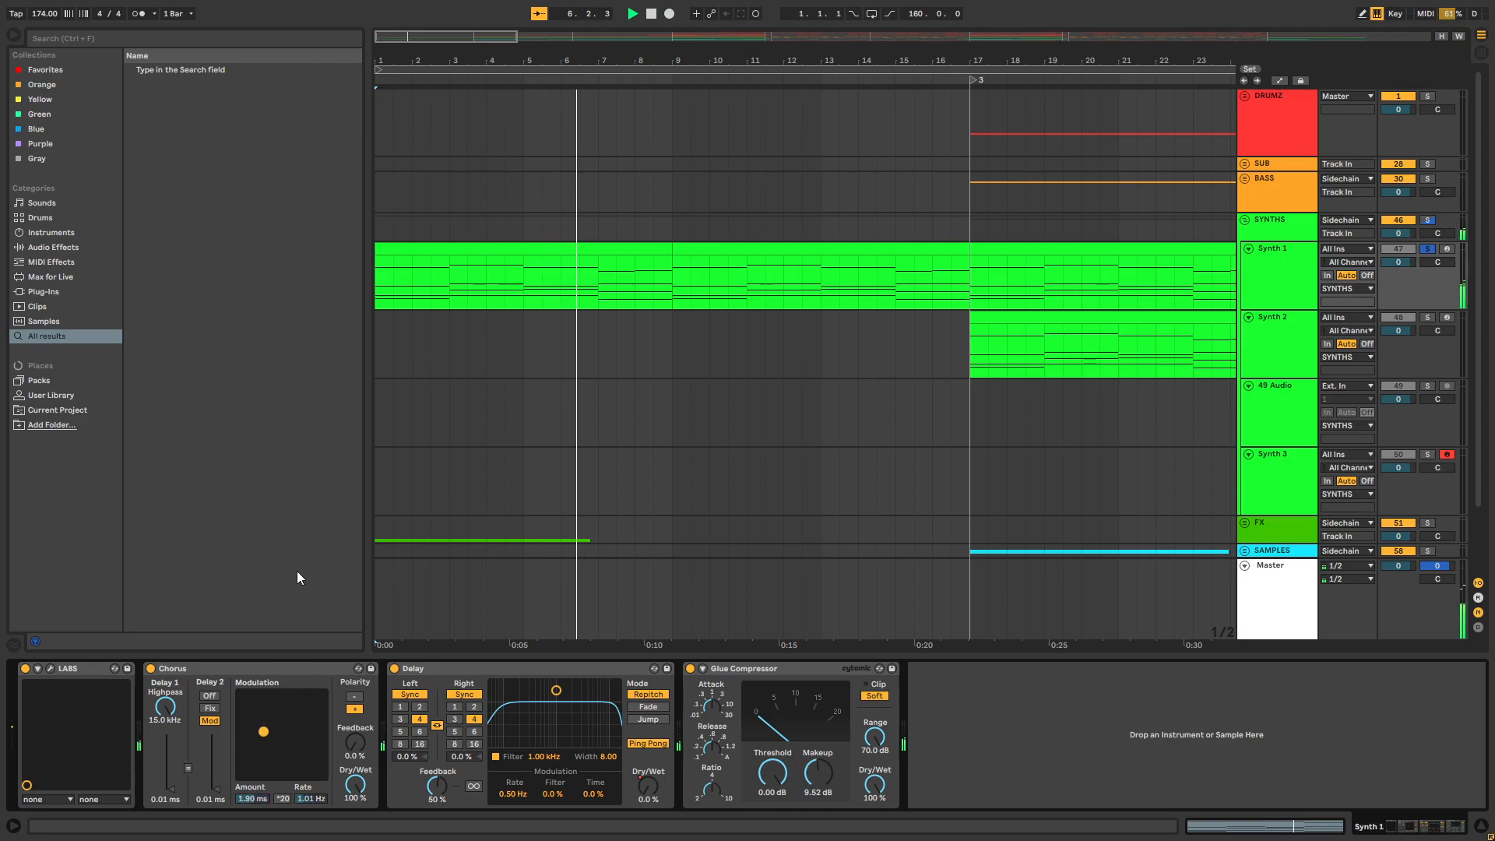
{"action": "left_click_drag", "start_coordinate": [689, 57], "coordinate": [623, 49]}
{"action": "key", "text": "space"}
Solo Synth 2, play it from bar 17, and add Synth 1 to the solo to hear both together
{"action": "left_click_drag", "start_coordinate": [744, 55], "coordinate": [575, 44]}
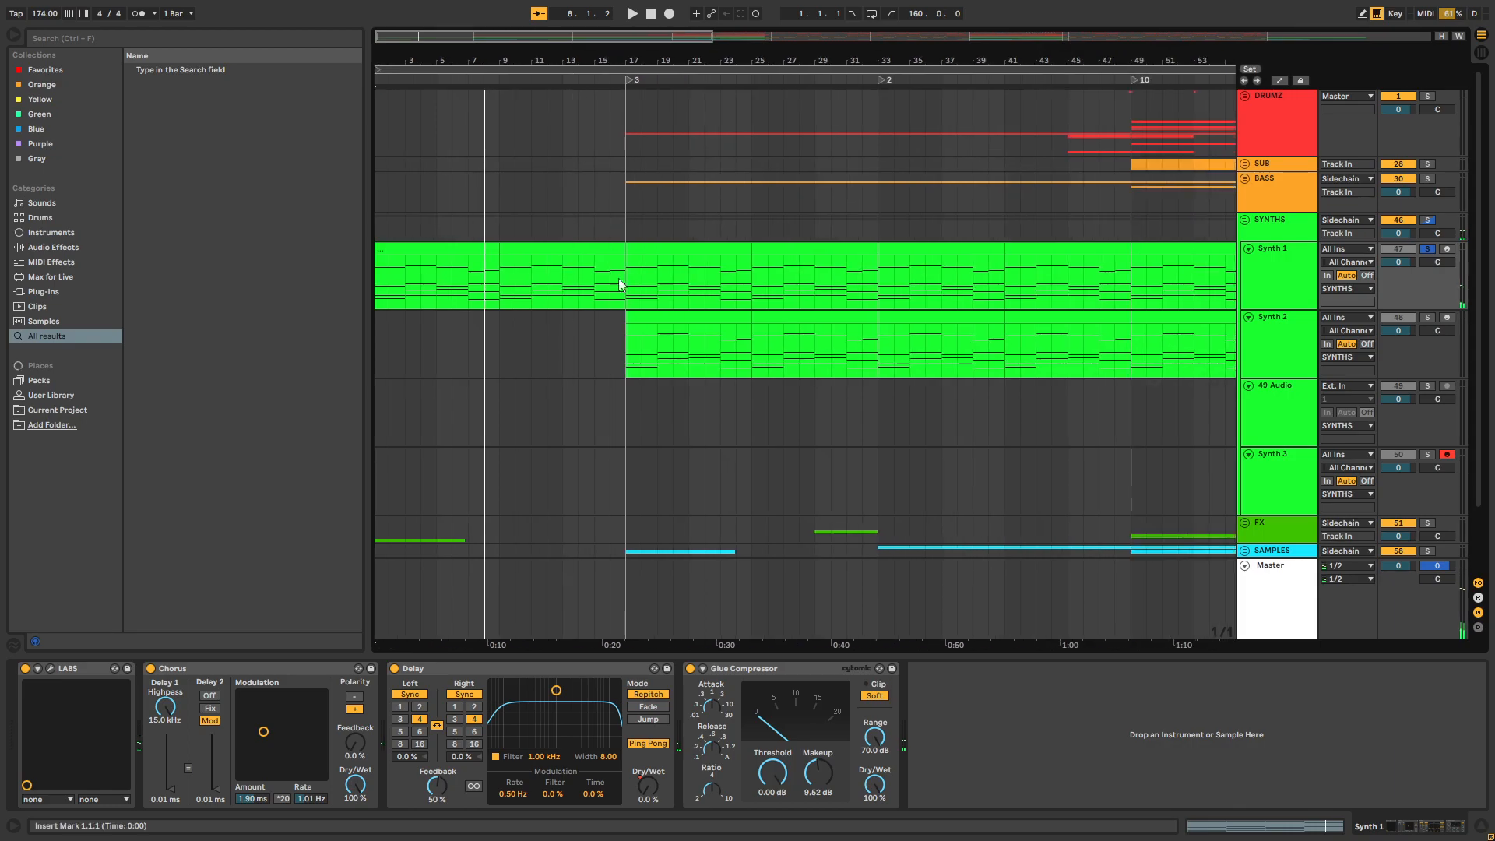
{"action": "scroll", "coordinate": [607, 256], "scroll_direction": "down", "scroll_amount": 2}
{"action": "left_click", "coordinate": [632, 324]}
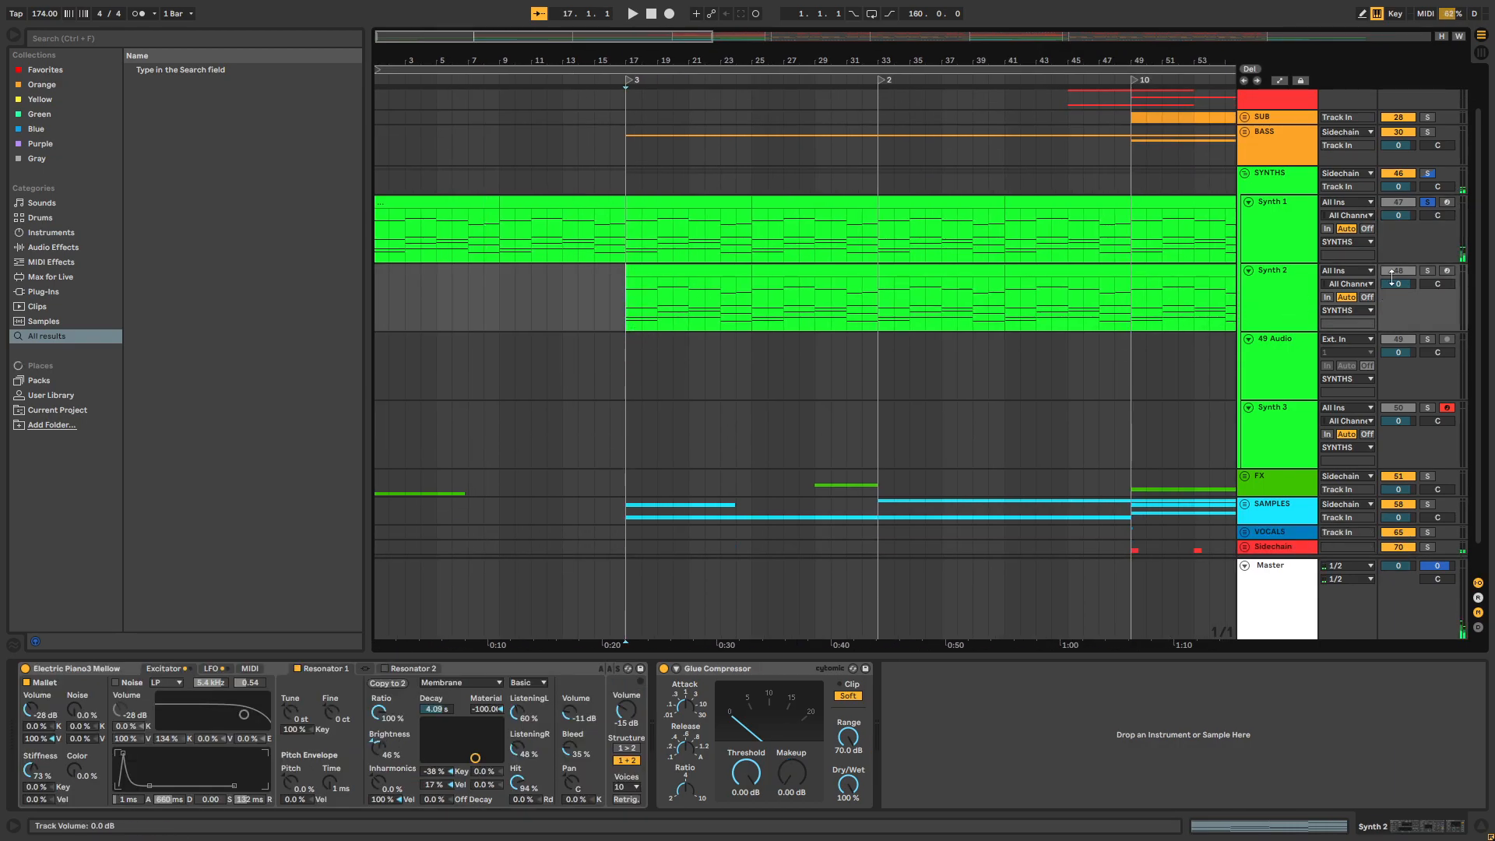
{"action": "left_click", "coordinate": [1427, 270]}
{"action": "key", "text": "space"}
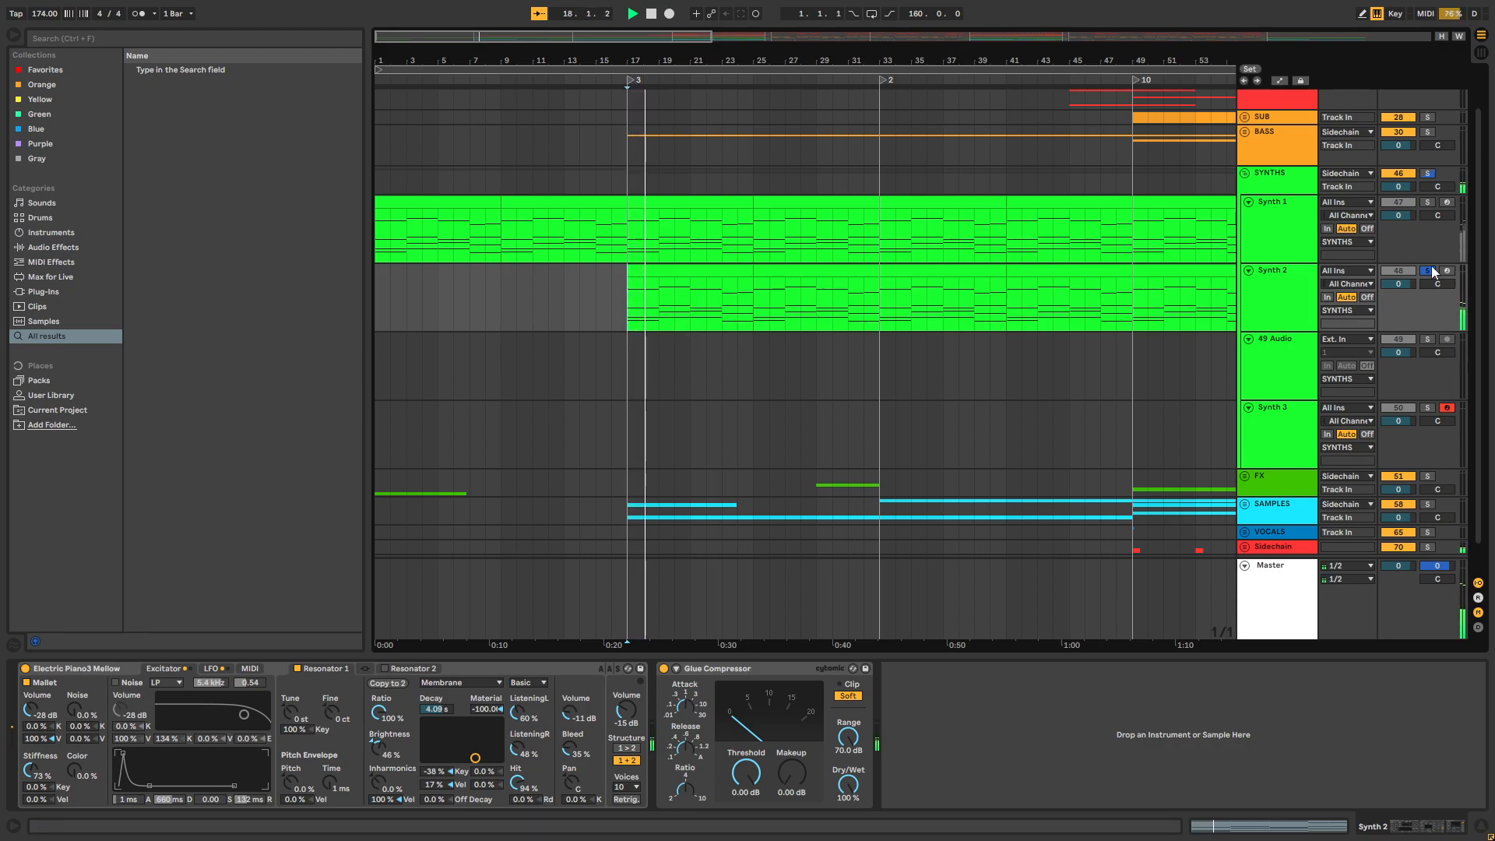
{"action": "left_click", "coordinate": [1427, 201], "text": "ctrl"}
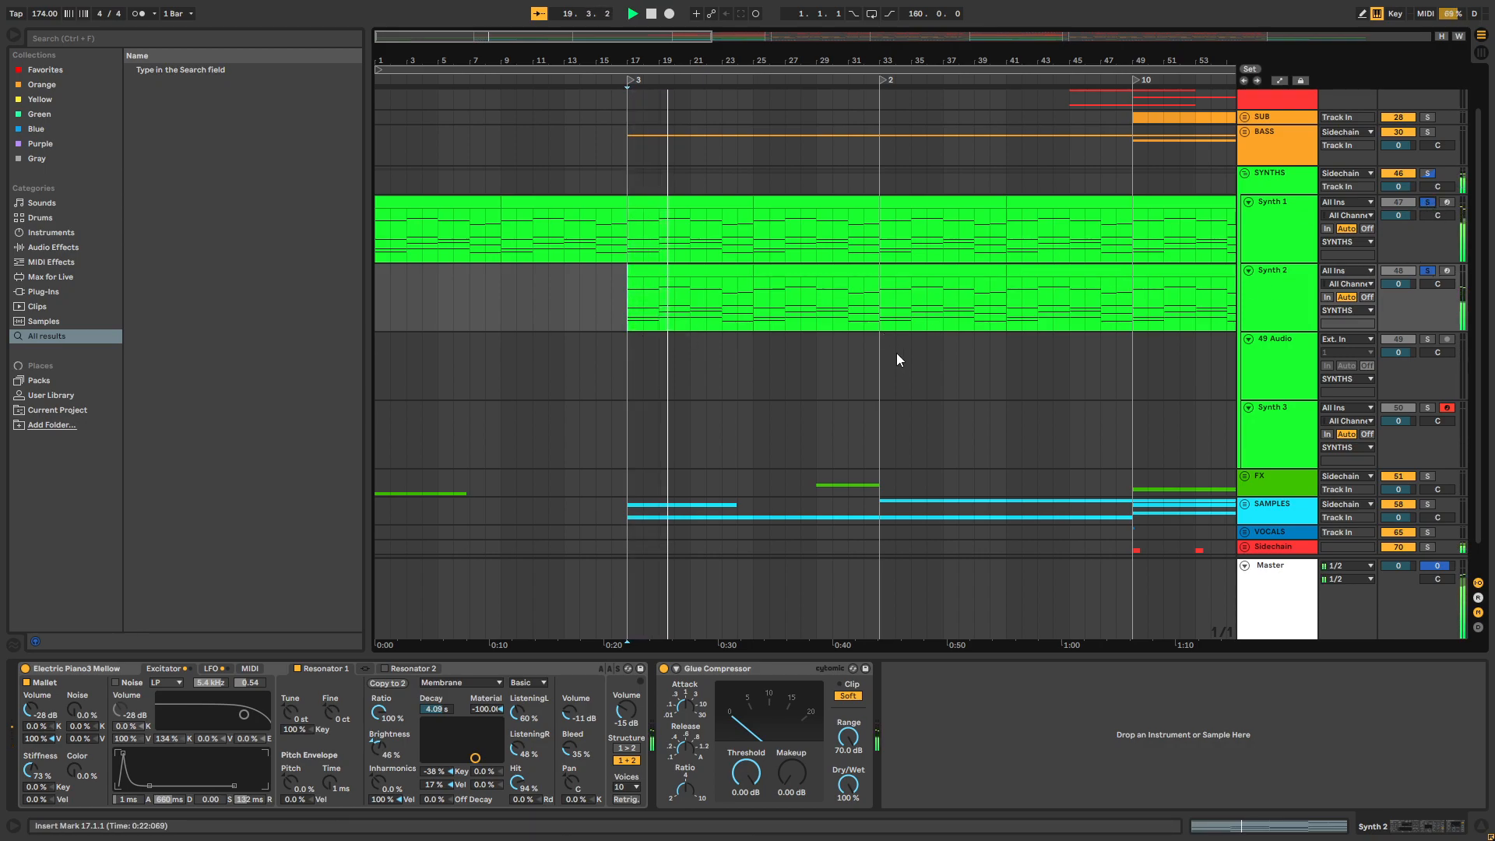
Unfold the BASS group and its first Bass 2 track, solo that track and play it from bar 17
{"action": "scroll", "coordinate": [895, 358], "scroll_direction": "up", "scroll_amount": 2}
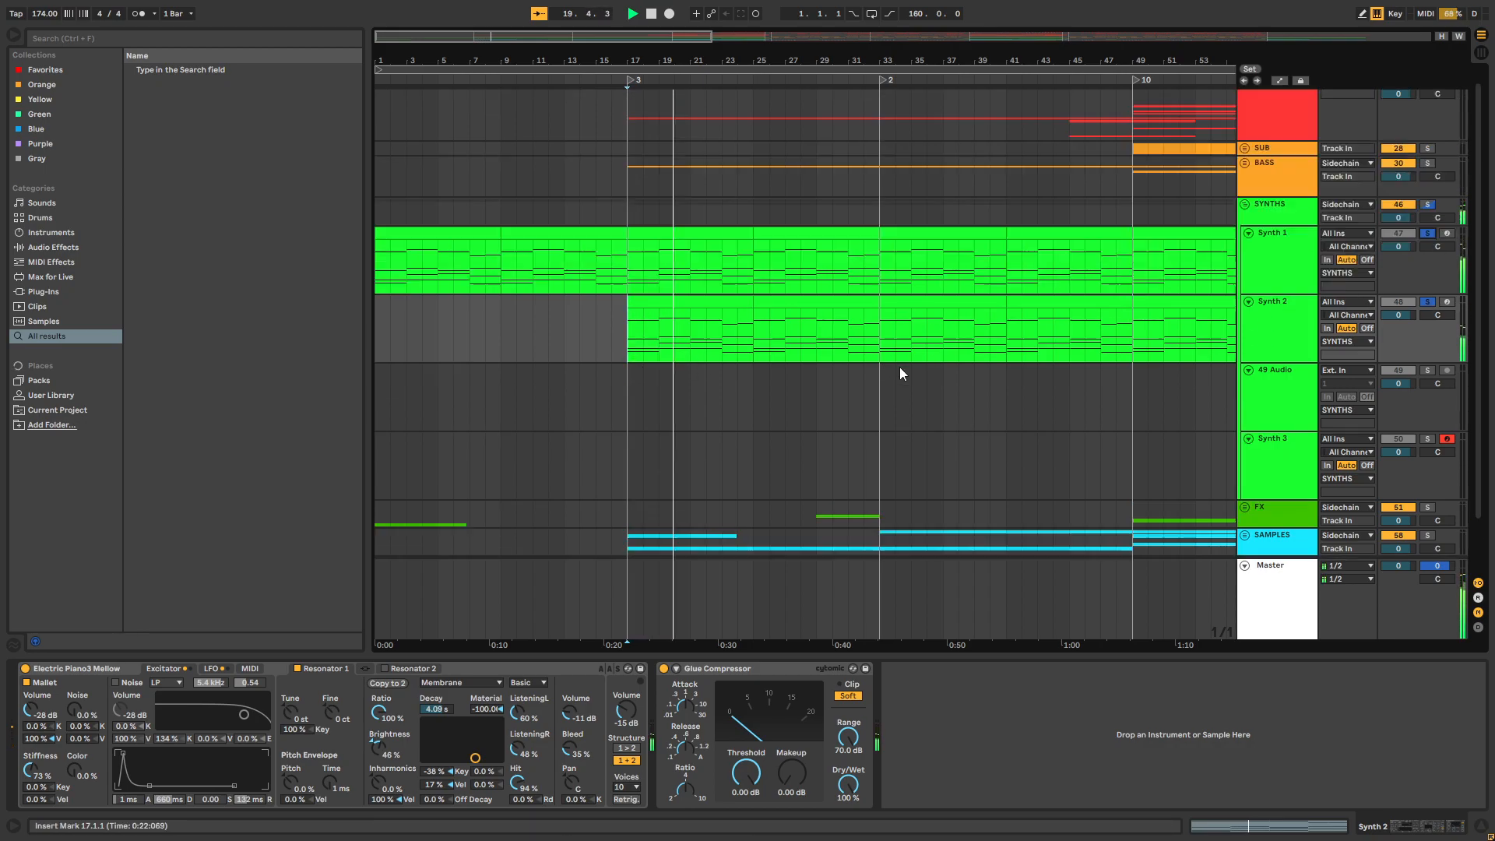
{"action": "left_click", "coordinate": [1244, 162]}
{"action": "left_click", "coordinate": [1249, 262]}
{"action": "key", "text": "space"}
{"action": "left_click", "coordinate": [628, 305]}
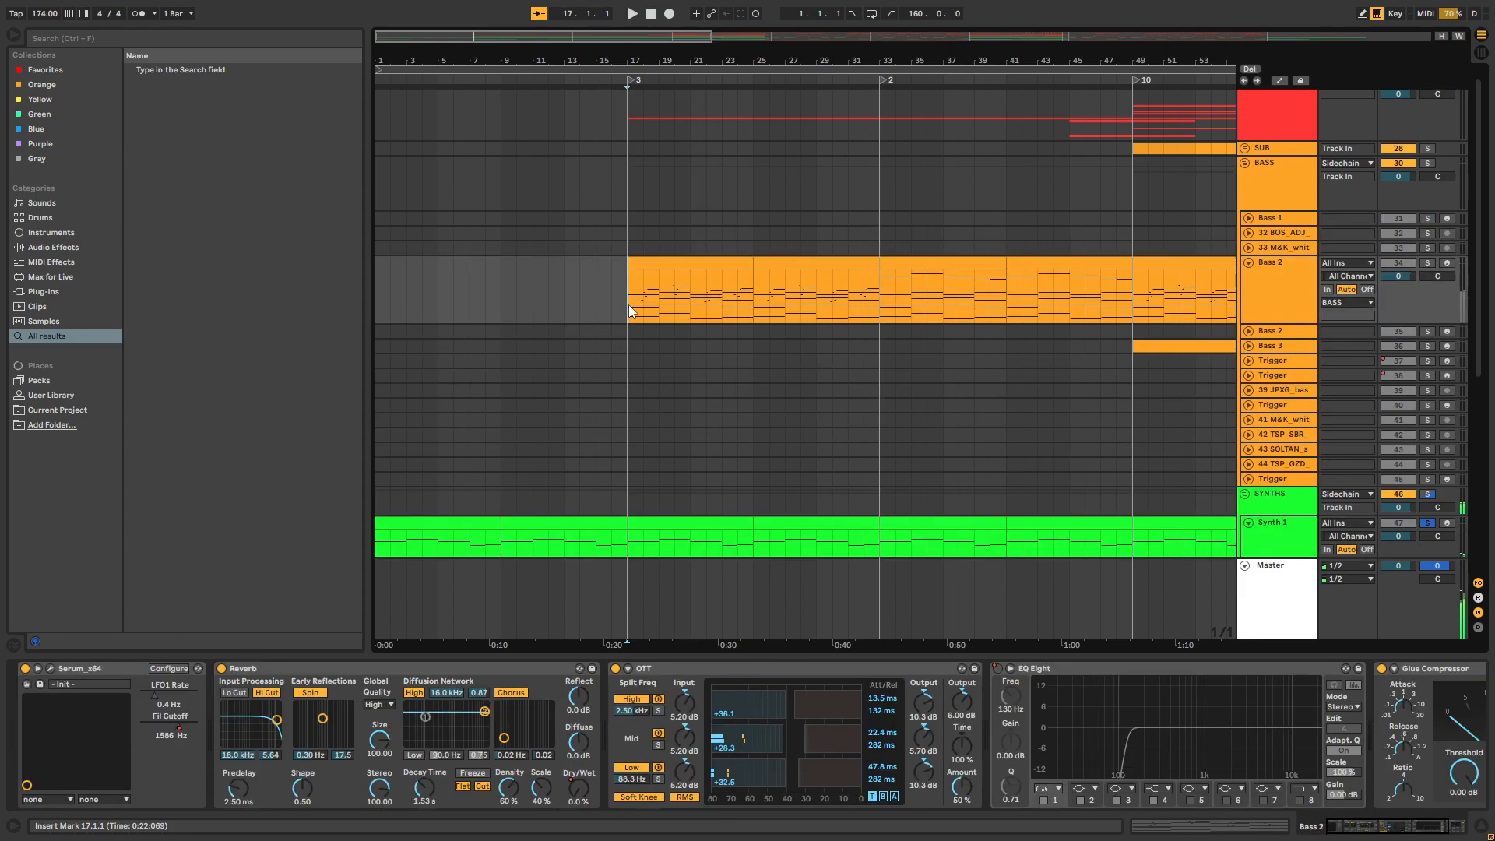
{"action": "left_click", "coordinate": [1427, 265]}
{"action": "key", "text": "space"}
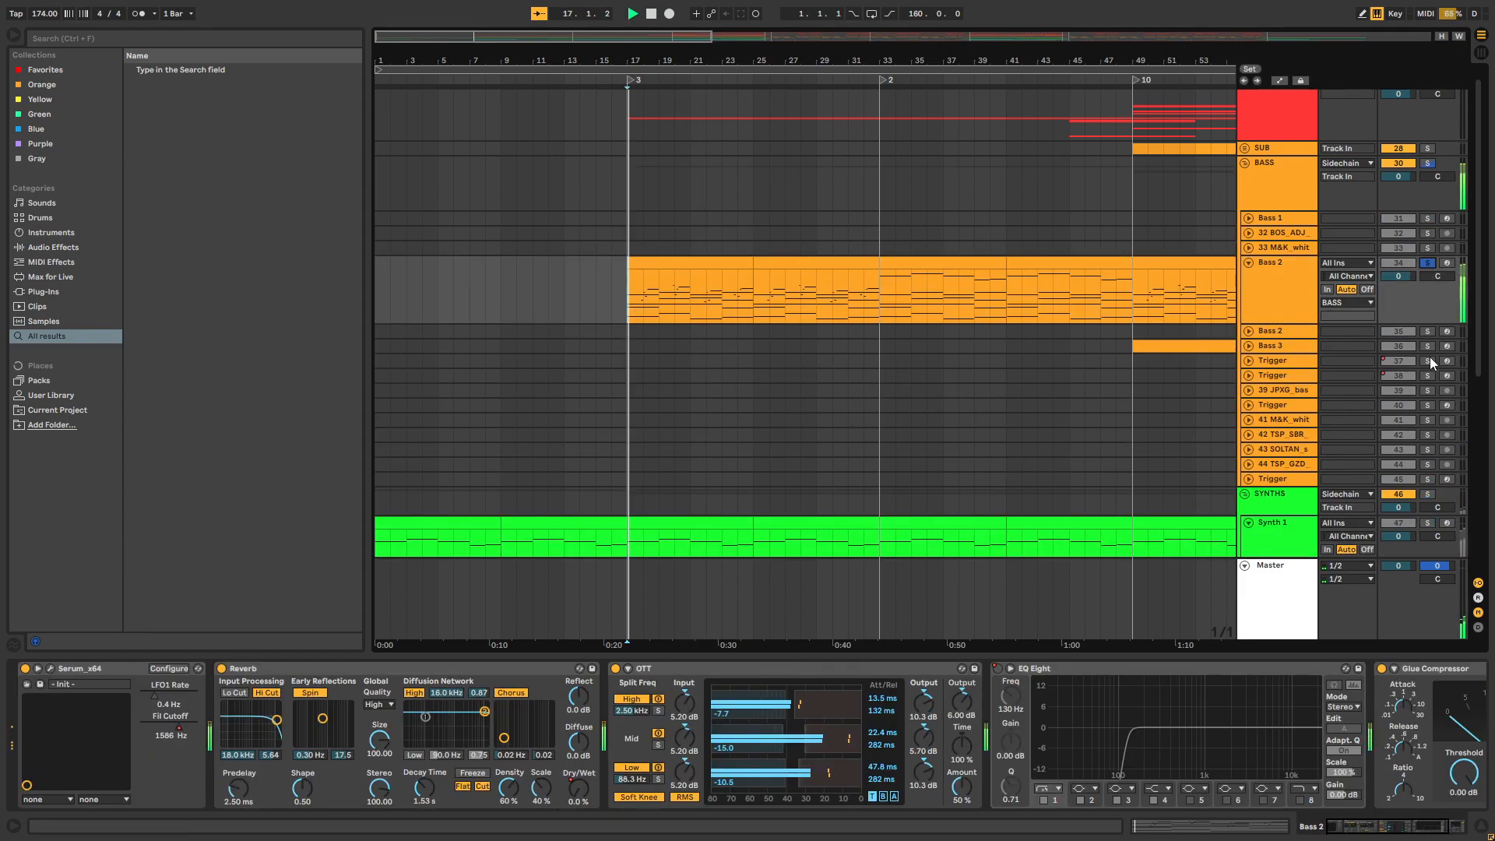
{"action": "mouse_move", "coordinate": [1380, 827]}
{"action": "left_mouse_down"}
{"action": "mouse_move", "coordinate": [1409, 829]}
{"action": "mouse_move", "coordinate": [1378, 828]}
{"action": "left_mouse_up"}
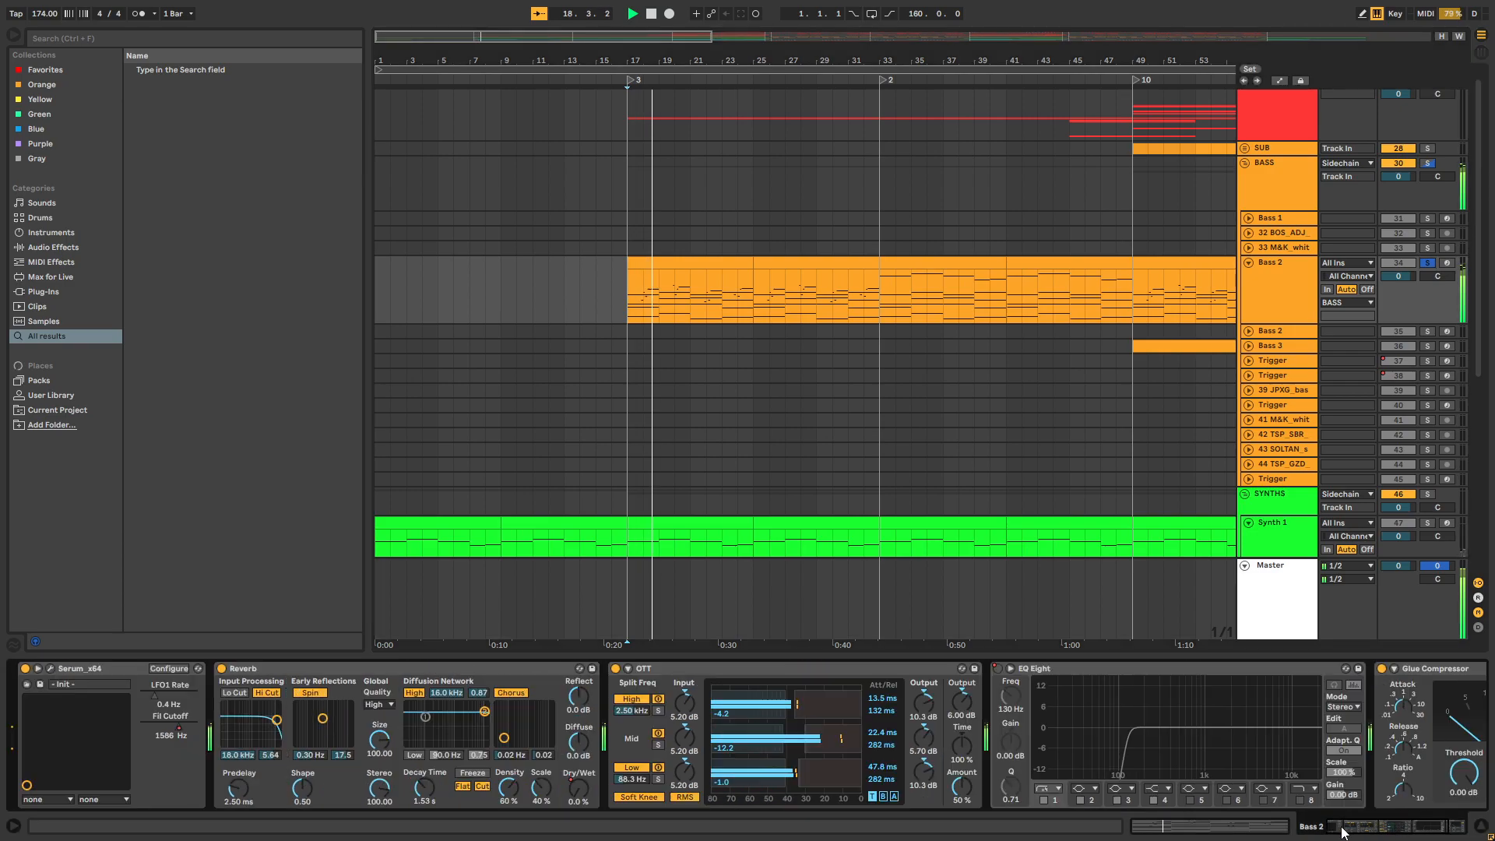
{"action": "key", "text": "space"}
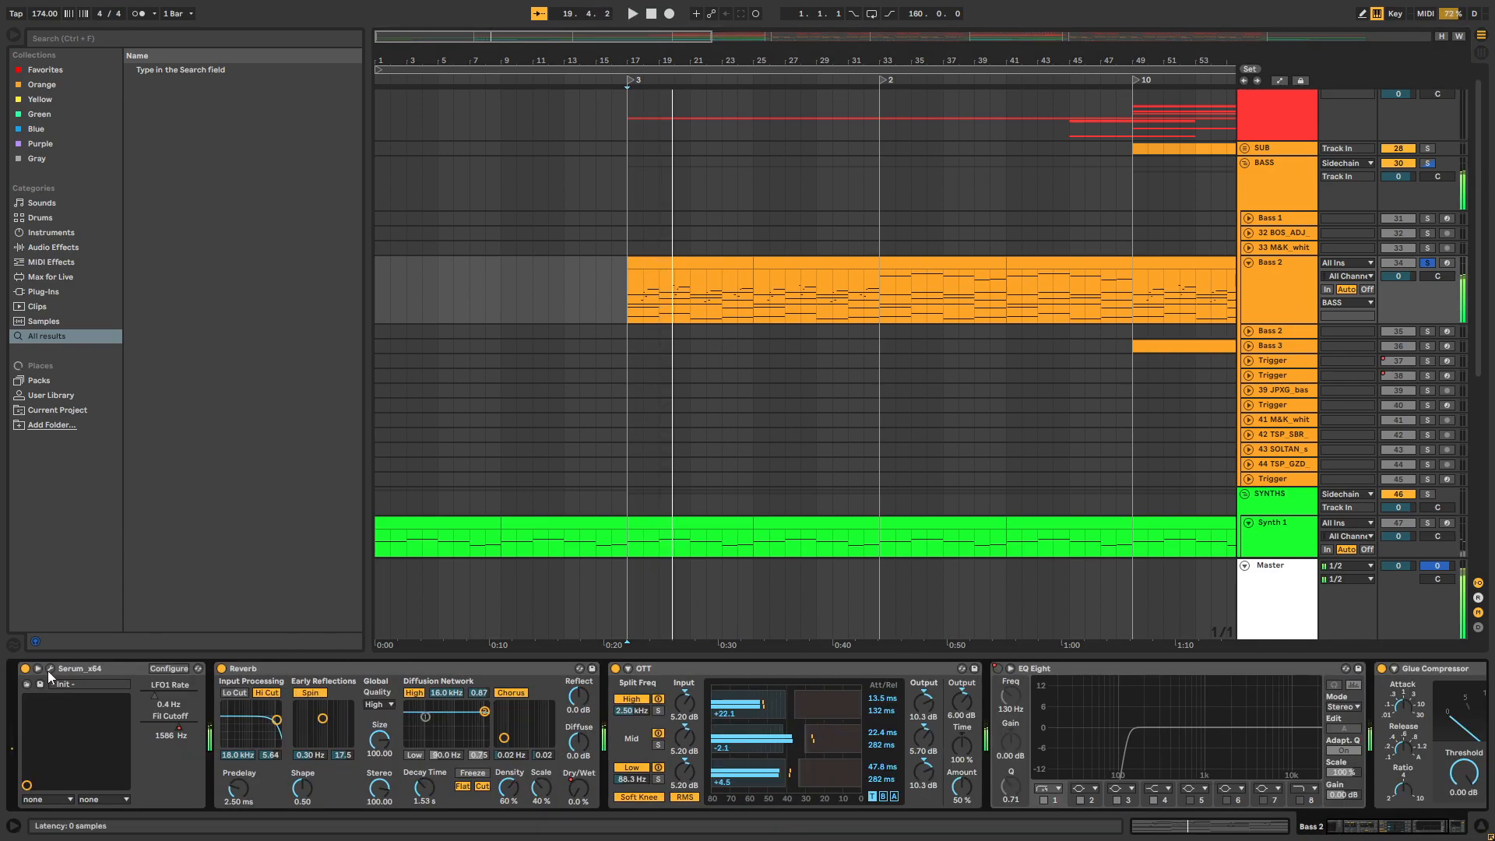
Open the Serum instrument on Bass 2, examine its FX and OSC pages, and close it
{"action": "left_click", "coordinate": [49, 668]}
{"action": "left_click", "coordinate": [442, 173]}
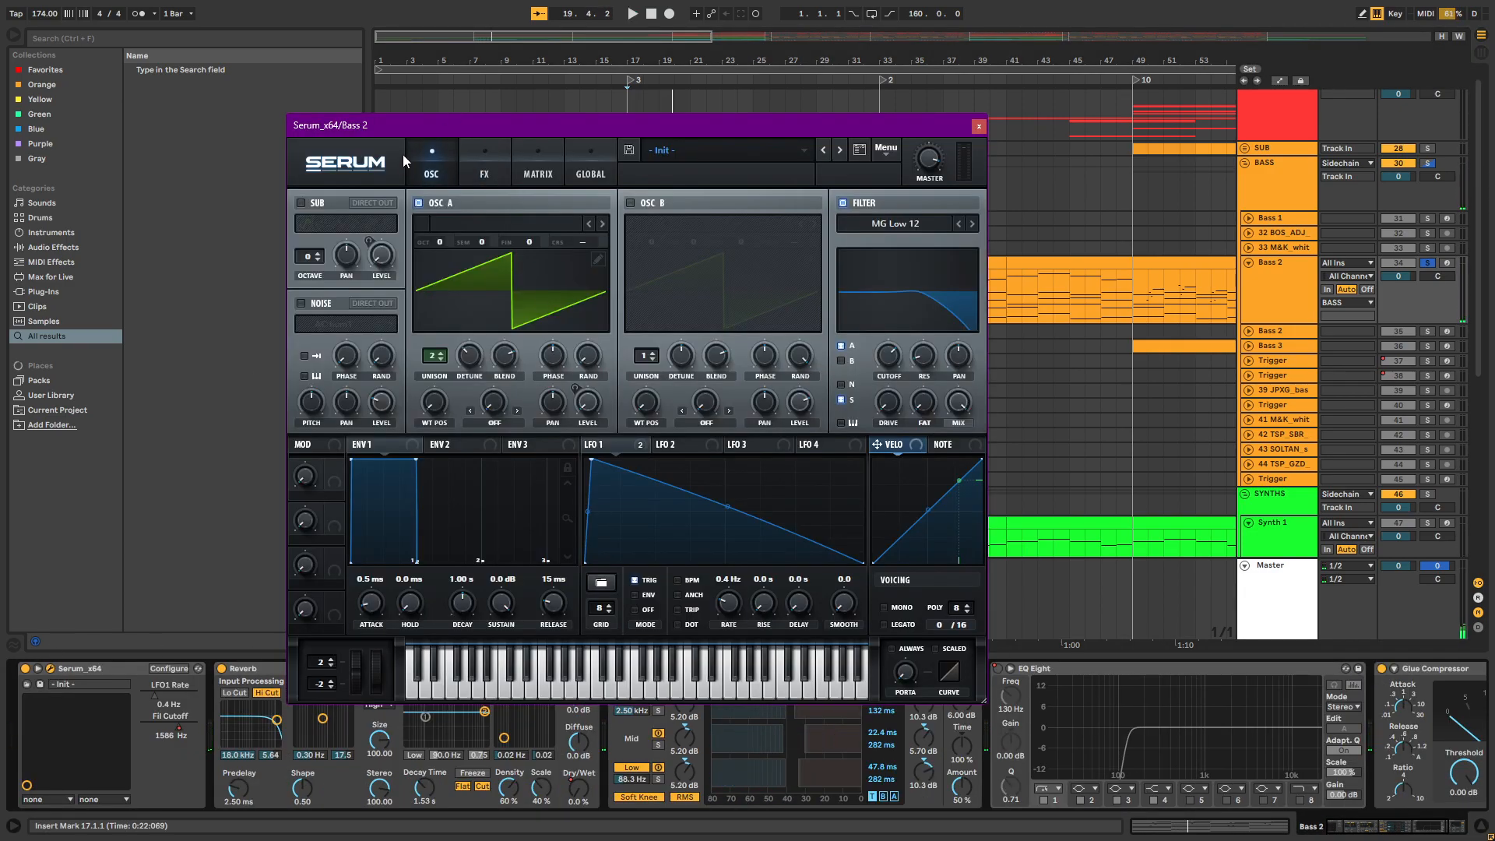
{"action": "left_click", "coordinate": [483, 167]}
{"action": "left_click_drag", "start_coordinate": [472, 123], "coordinate": [465, 107]}
{"action": "left_click", "coordinate": [437, 165]}
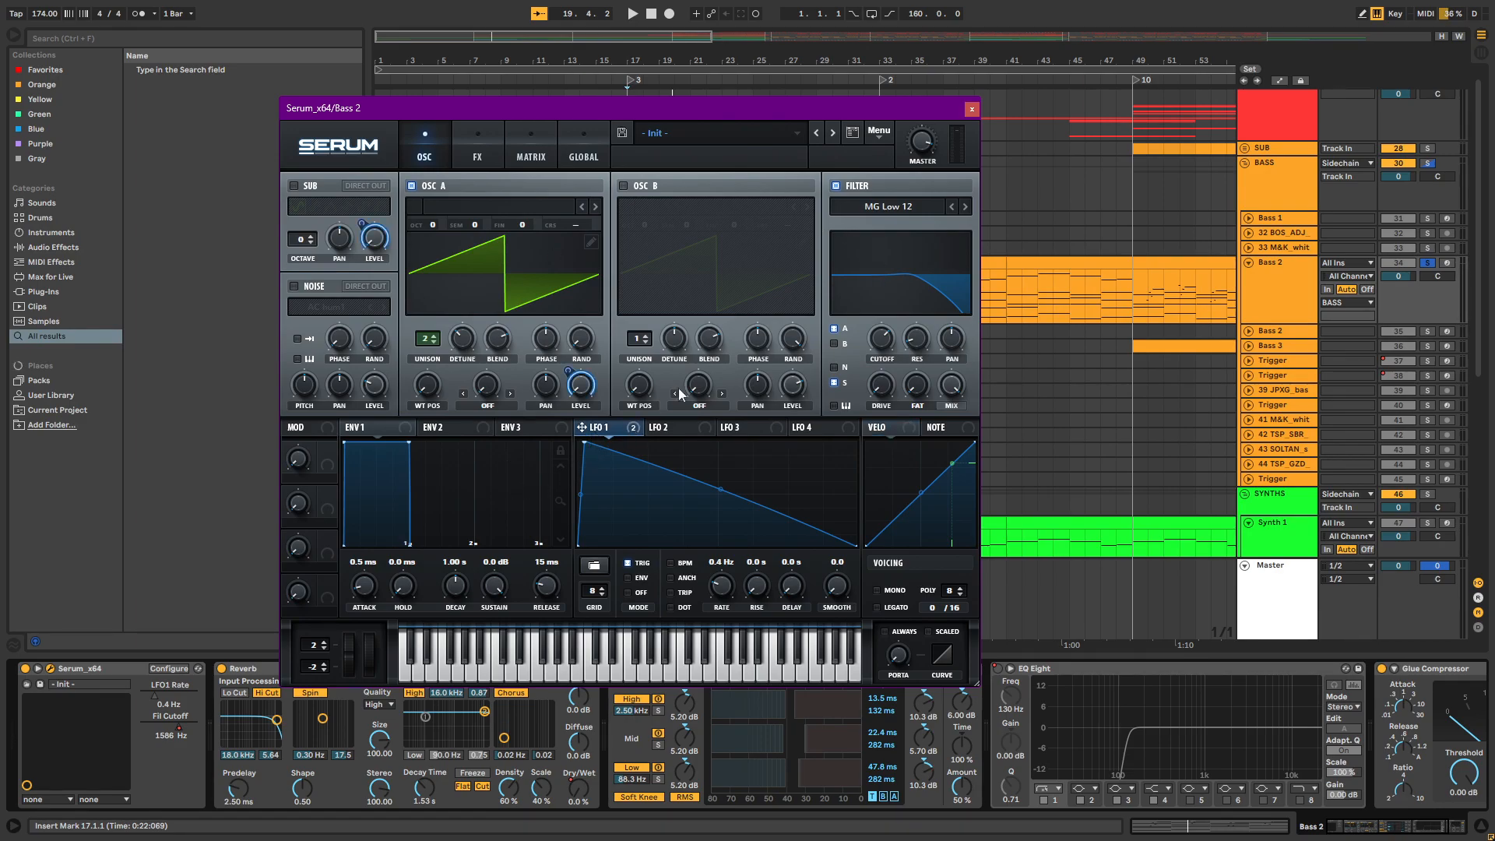
{"action": "left_click", "coordinate": [972, 109]}
Play the Bass 2 clip at bar 17 with its MIDI notes open, examine the held E3 note, and return to the device chain
{"action": "left_click_drag", "start_coordinate": [685, 64], "coordinate": [690, 111]}
{"action": "left_click", "coordinate": [559, 305]}
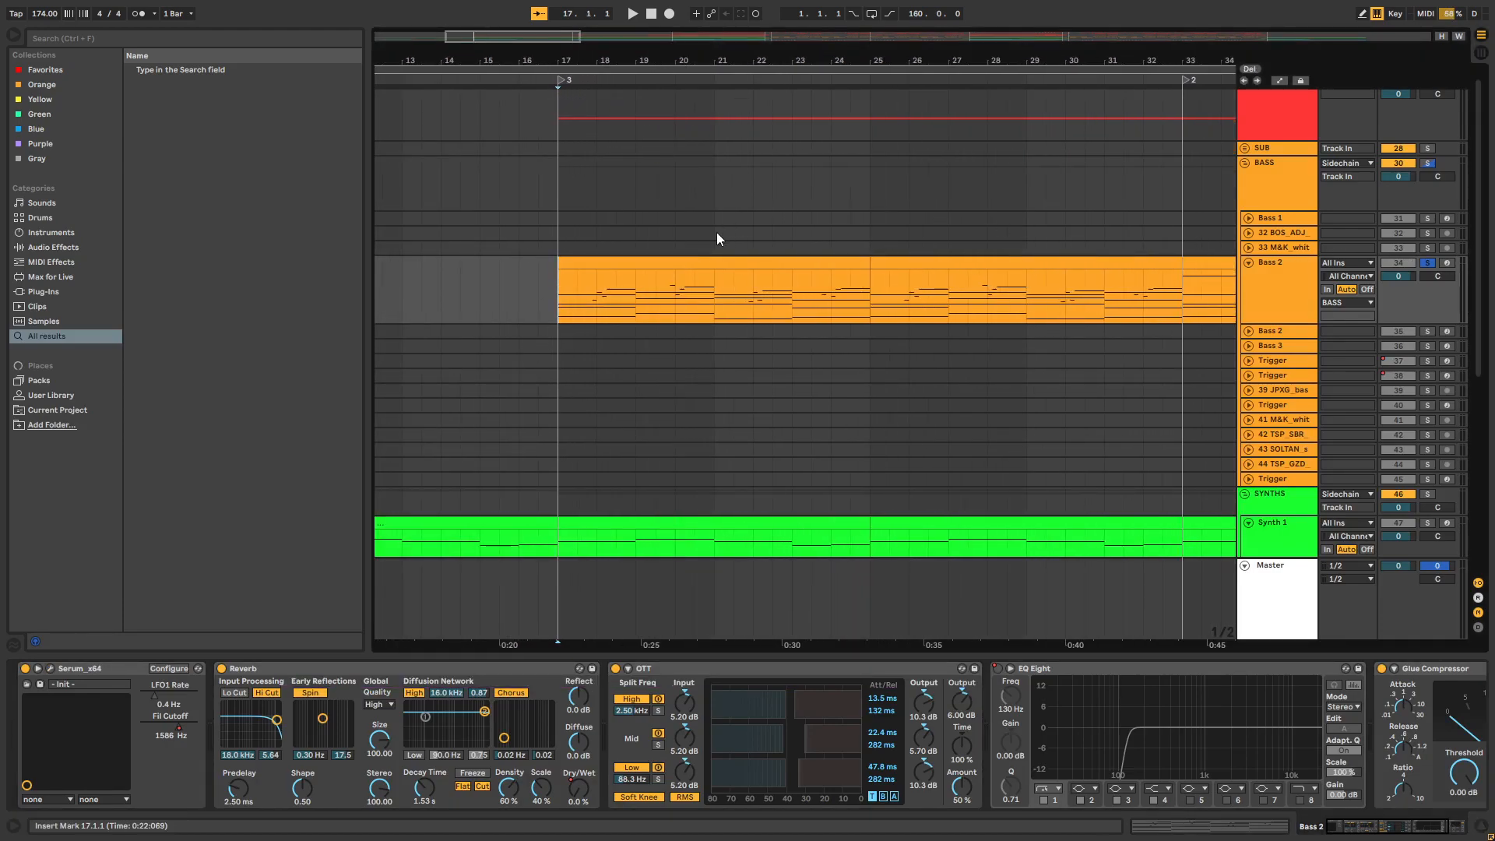
{"action": "double_click", "coordinate": [583, 257]}
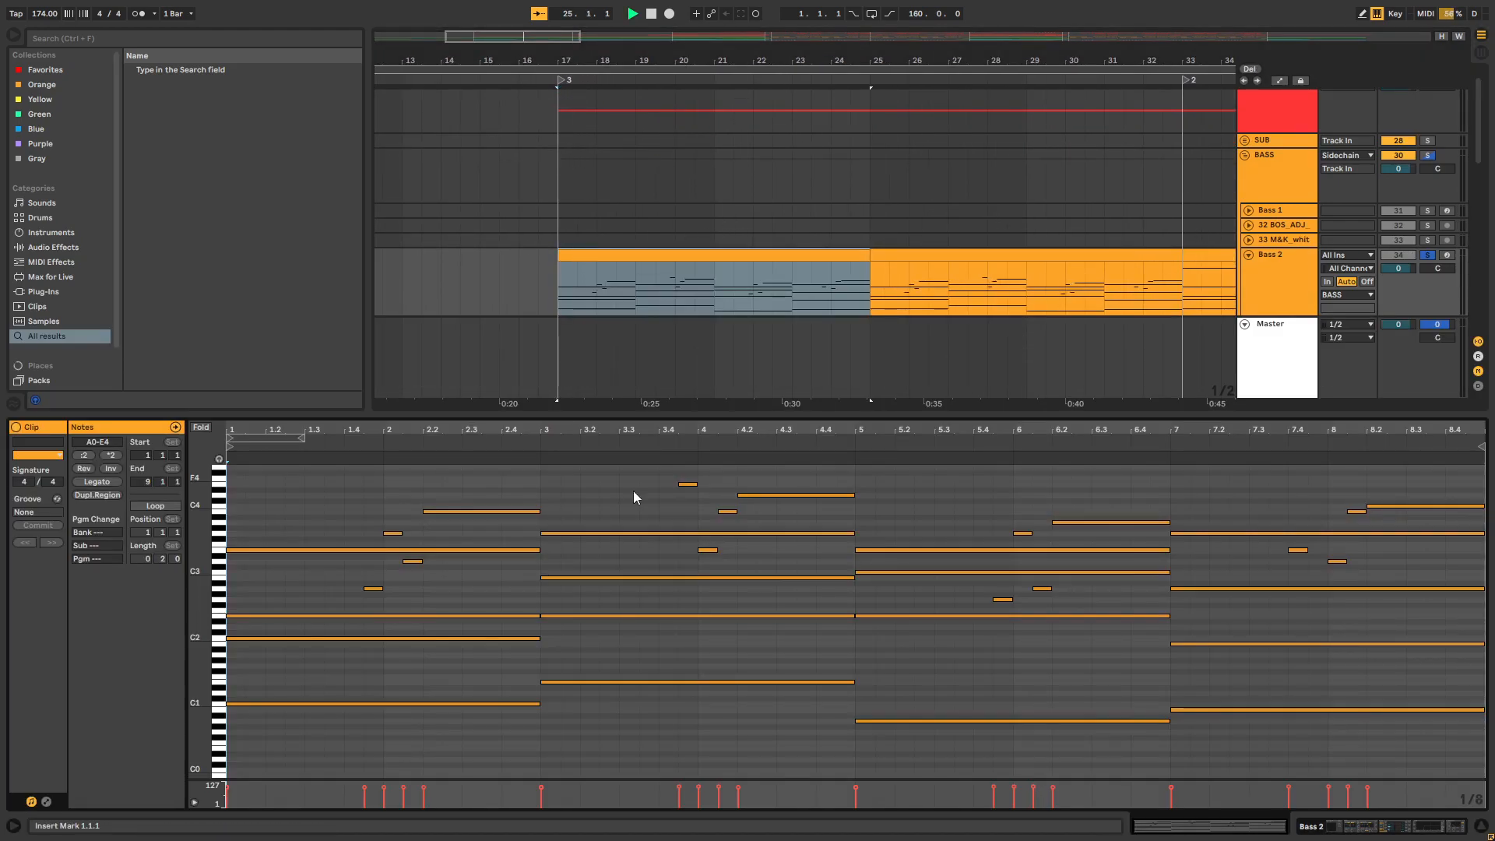
{"action": "left_click", "coordinate": [358, 550]}
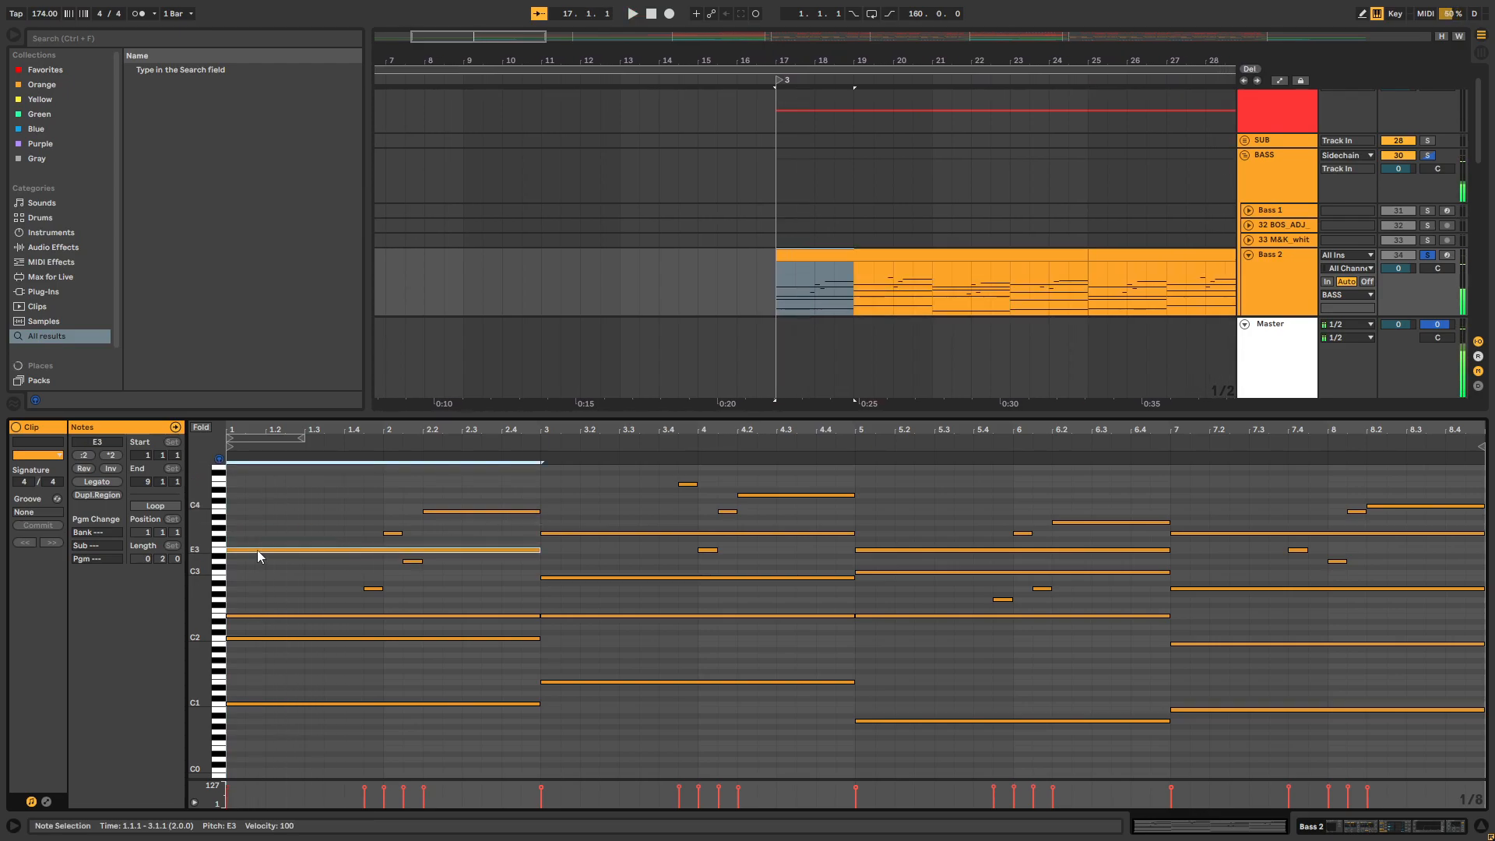
{"action": "key", "text": "shift+Tab"}
{"action": "key", "text": "shift+Tab"}
{"action": "left_click", "coordinate": [226, 469]}
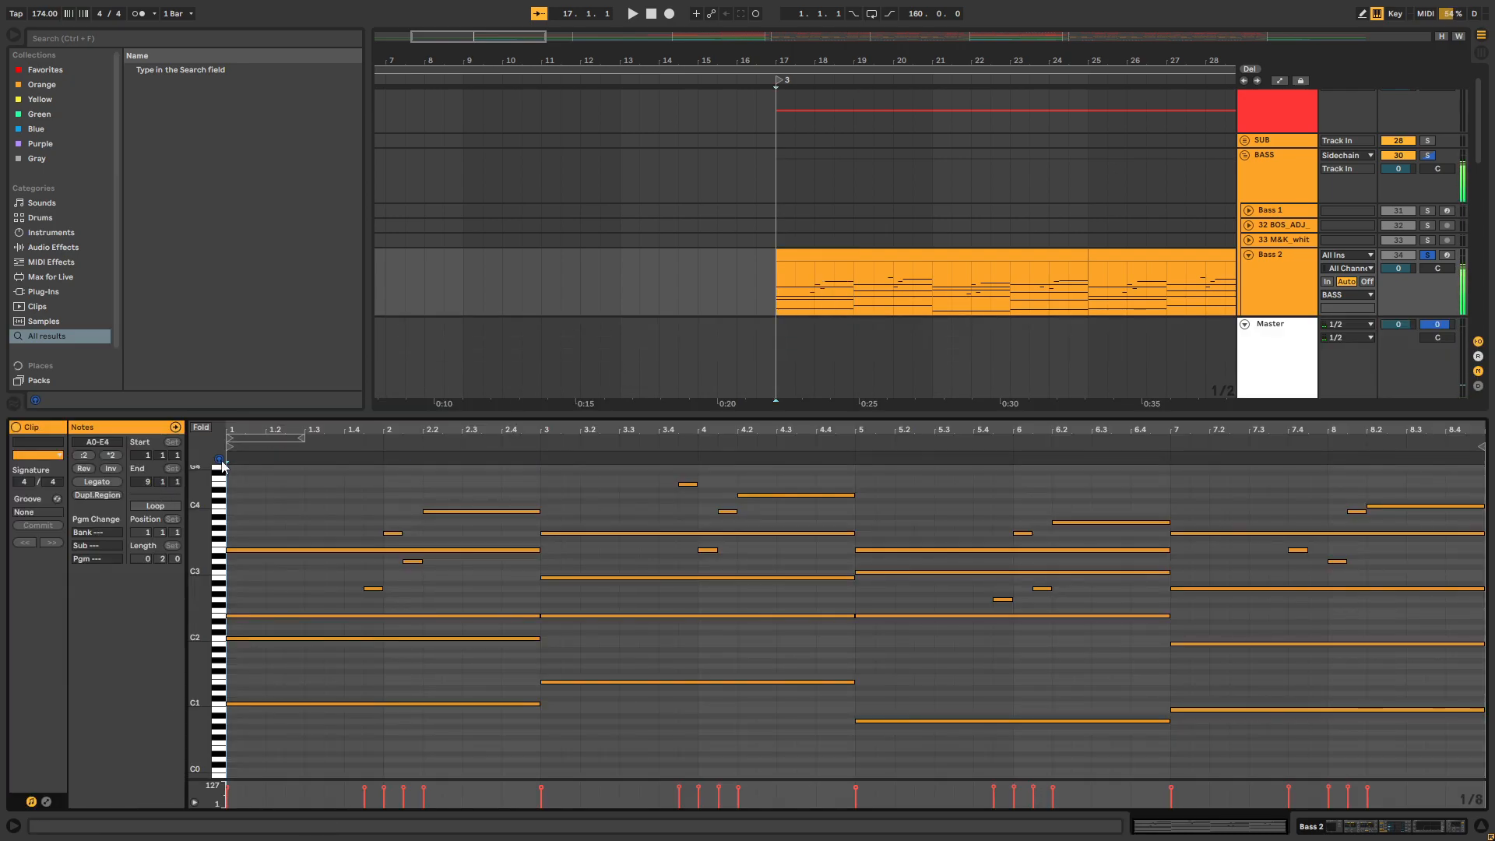
{"action": "key", "text": "shift+Tab"}
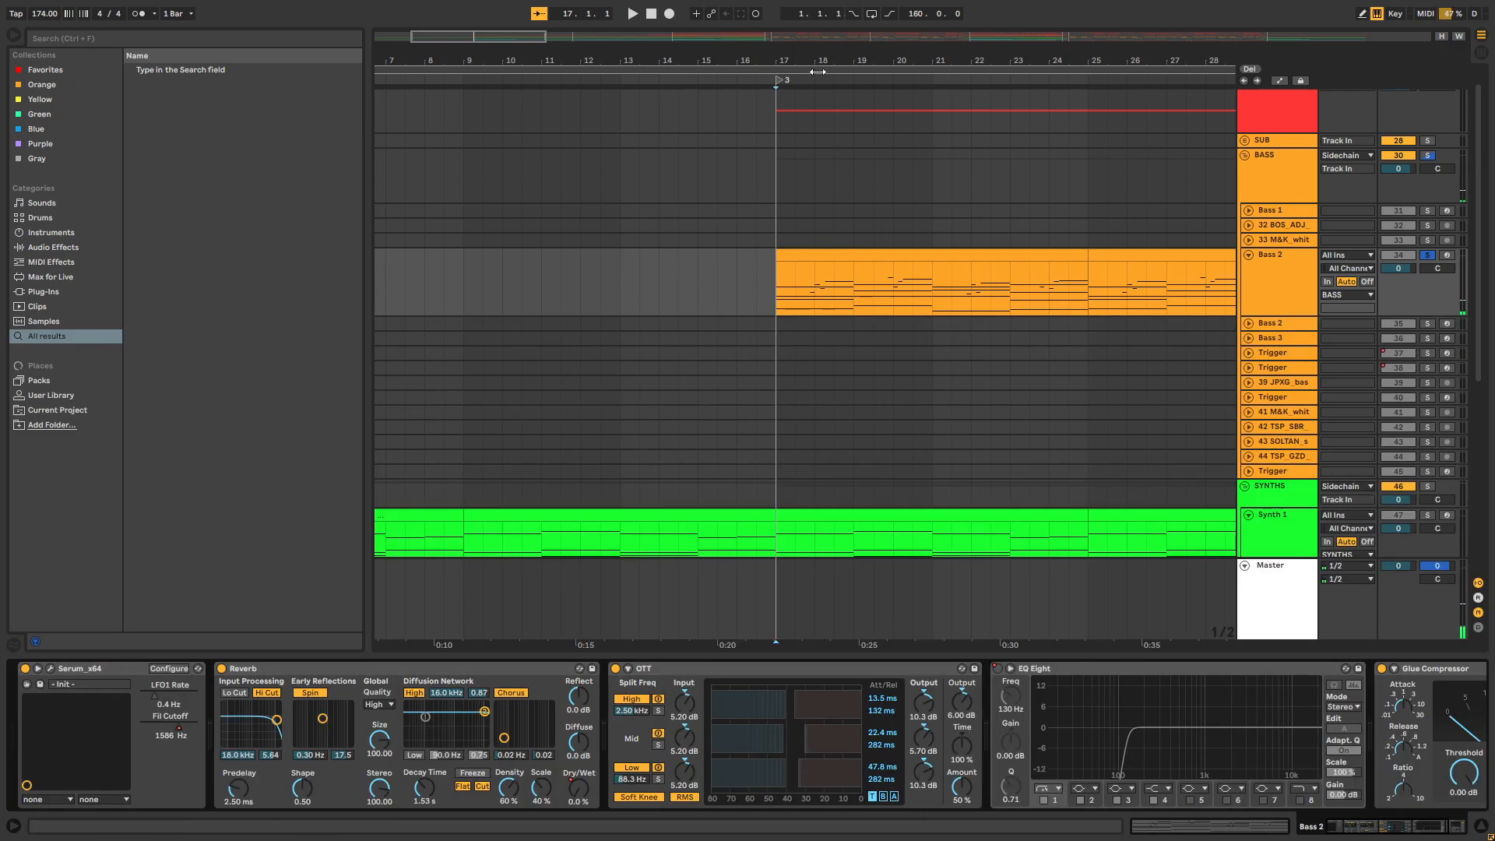
Play the soloed Bass 2 part again from bar 17 and stop playback
{"action": "left_click", "coordinate": [811, 264]}
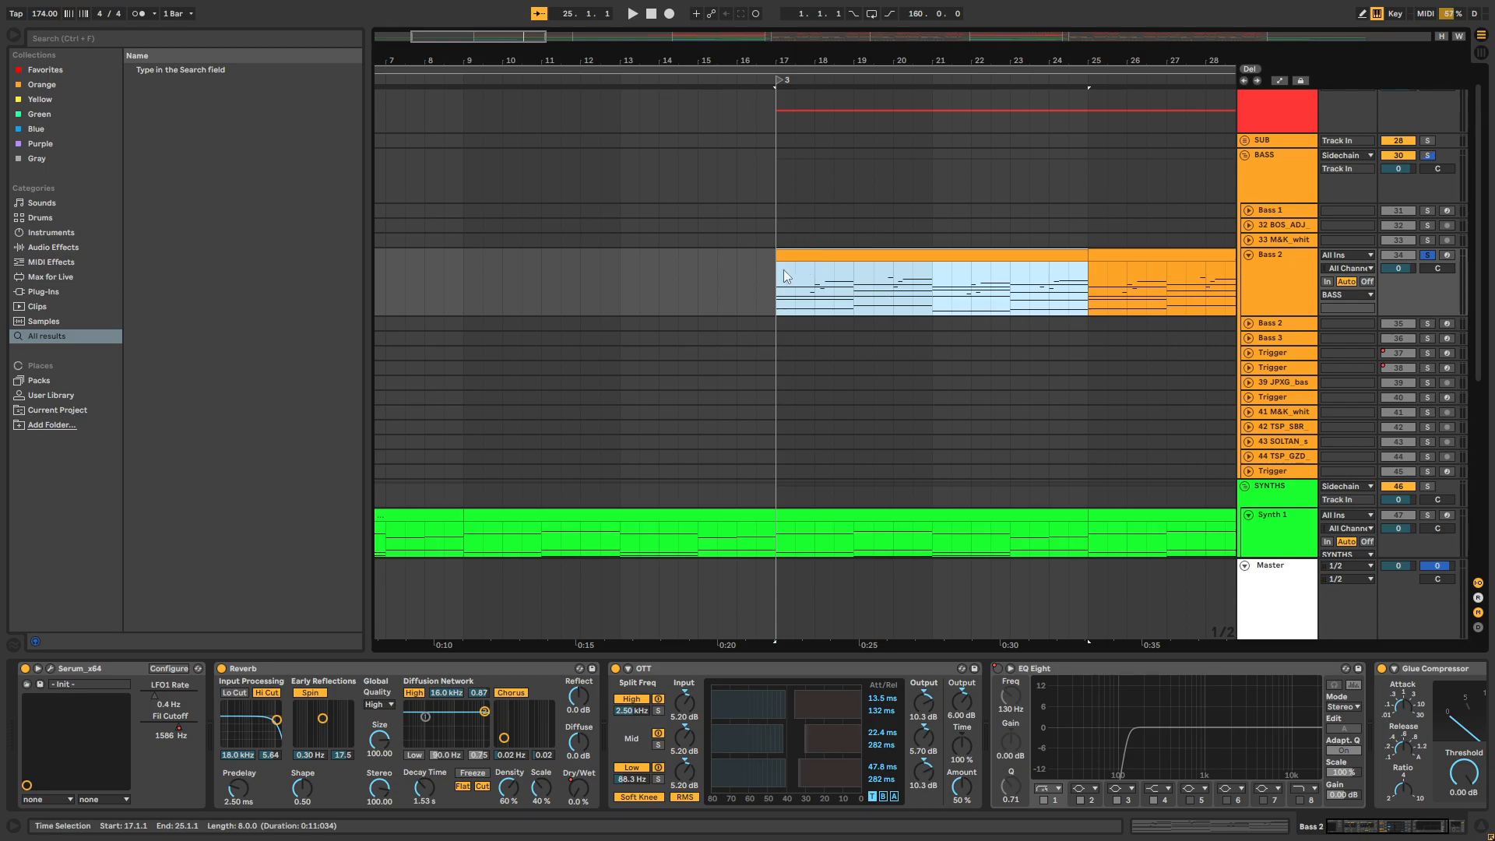
{"action": "left_click", "coordinate": [784, 271]}
{"action": "key", "text": "space"}
{"action": "key", "text": "space"}
Hide the clip and device detail area and select the Bass 2 track in the arrangement
{"action": "left_click_drag", "start_coordinate": [855, 61], "coordinate": [650, 41]}
{"action": "left_click", "coordinate": [709, 286]}
{"action": "scroll", "coordinate": [932, 484], "scroll_direction": "down", "scroll_amount": 5}
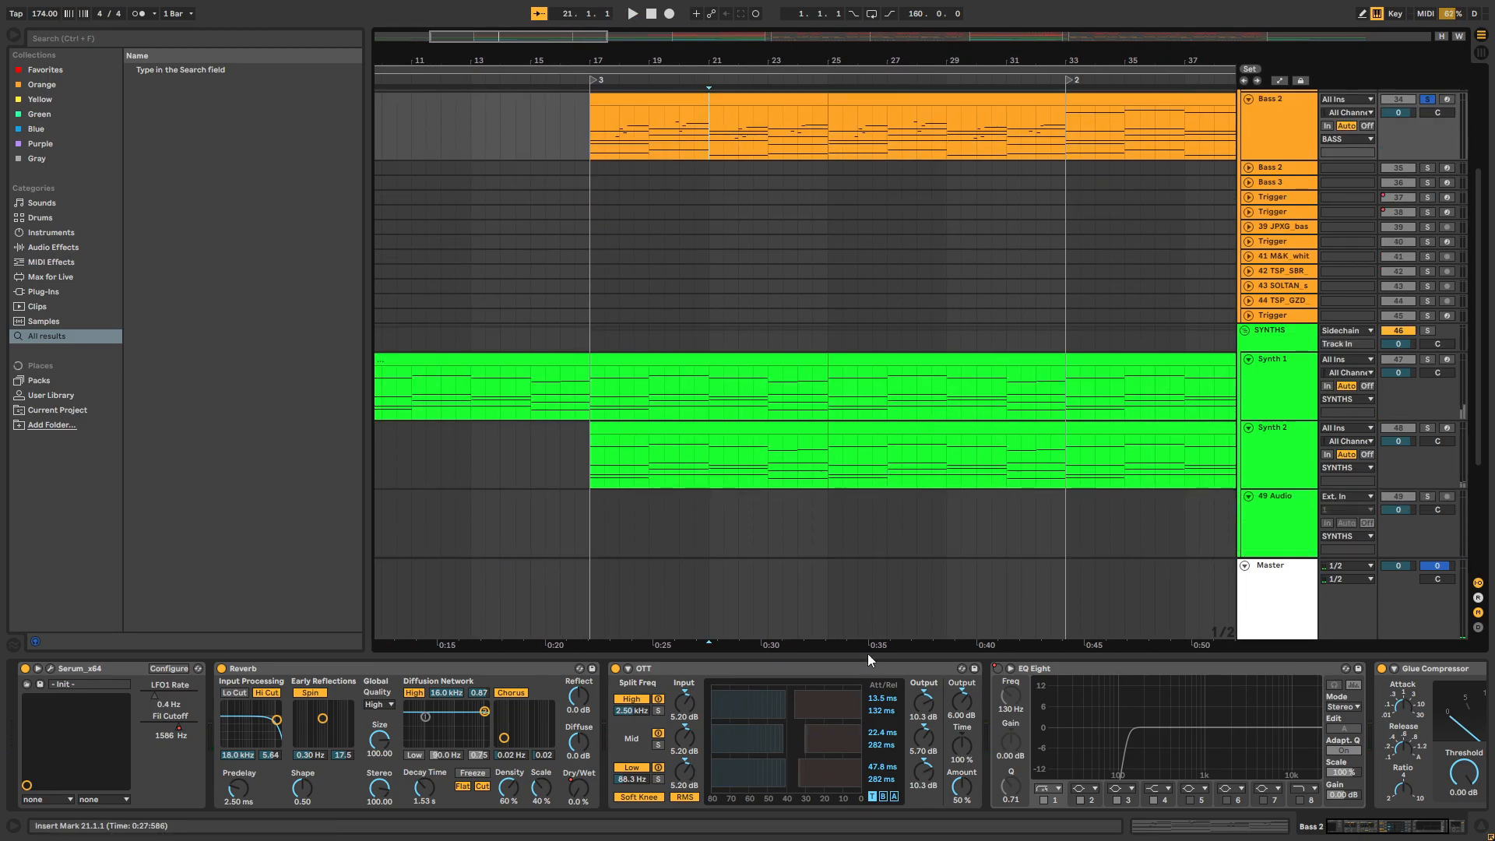
{"action": "left_click", "coordinate": [861, 652]}
{"action": "left_click_drag", "start_coordinate": [785, 60], "coordinate": [774, 41]}
{"action": "scroll", "coordinate": [763, 260], "scroll_direction": "up", "scroll_amount": 5}
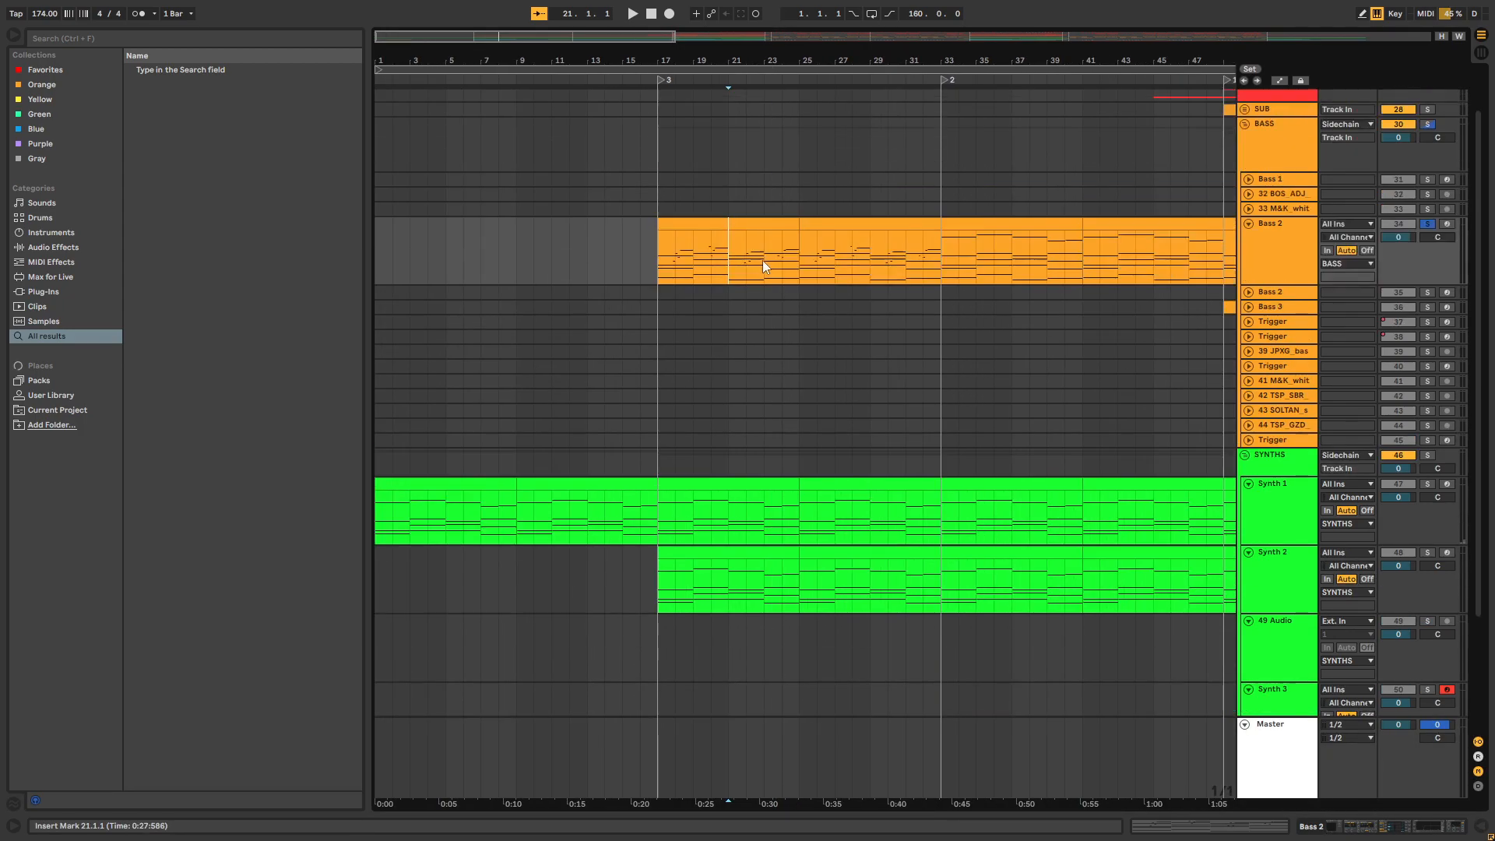
{"action": "left_click", "coordinate": [1275, 312]}
{"action": "left_click_drag", "start_coordinate": [927, 58], "coordinate": [777, 37]}
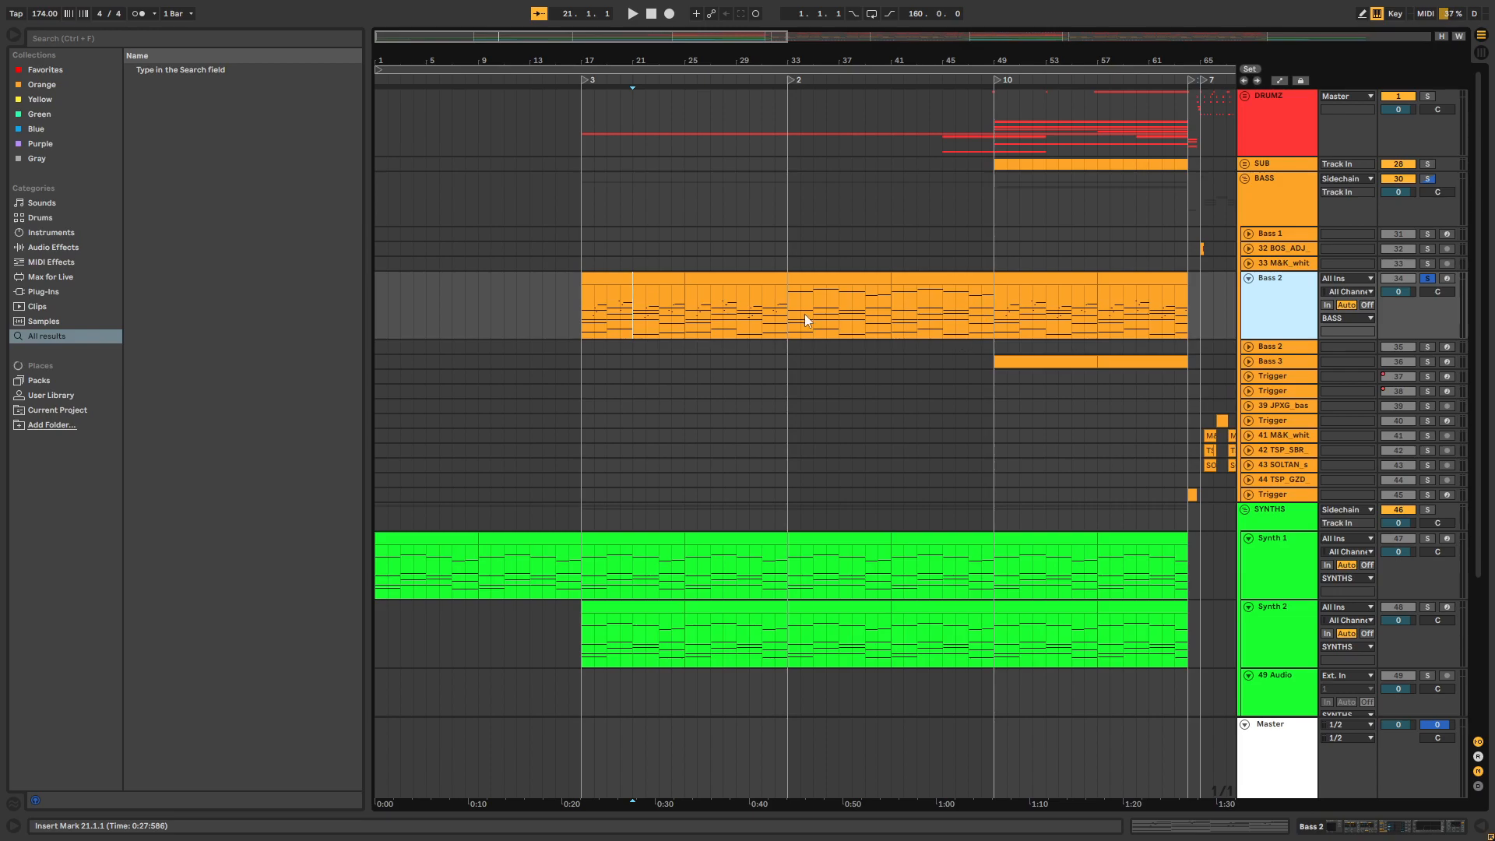
Place the insert marker at bar 17, open the Bass 2 clip's notes, and switch to the track's device chain
{"action": "left_click", "coordinate": [593, 314]}
{"action": "double_click", "coordinate": [586, 314]}
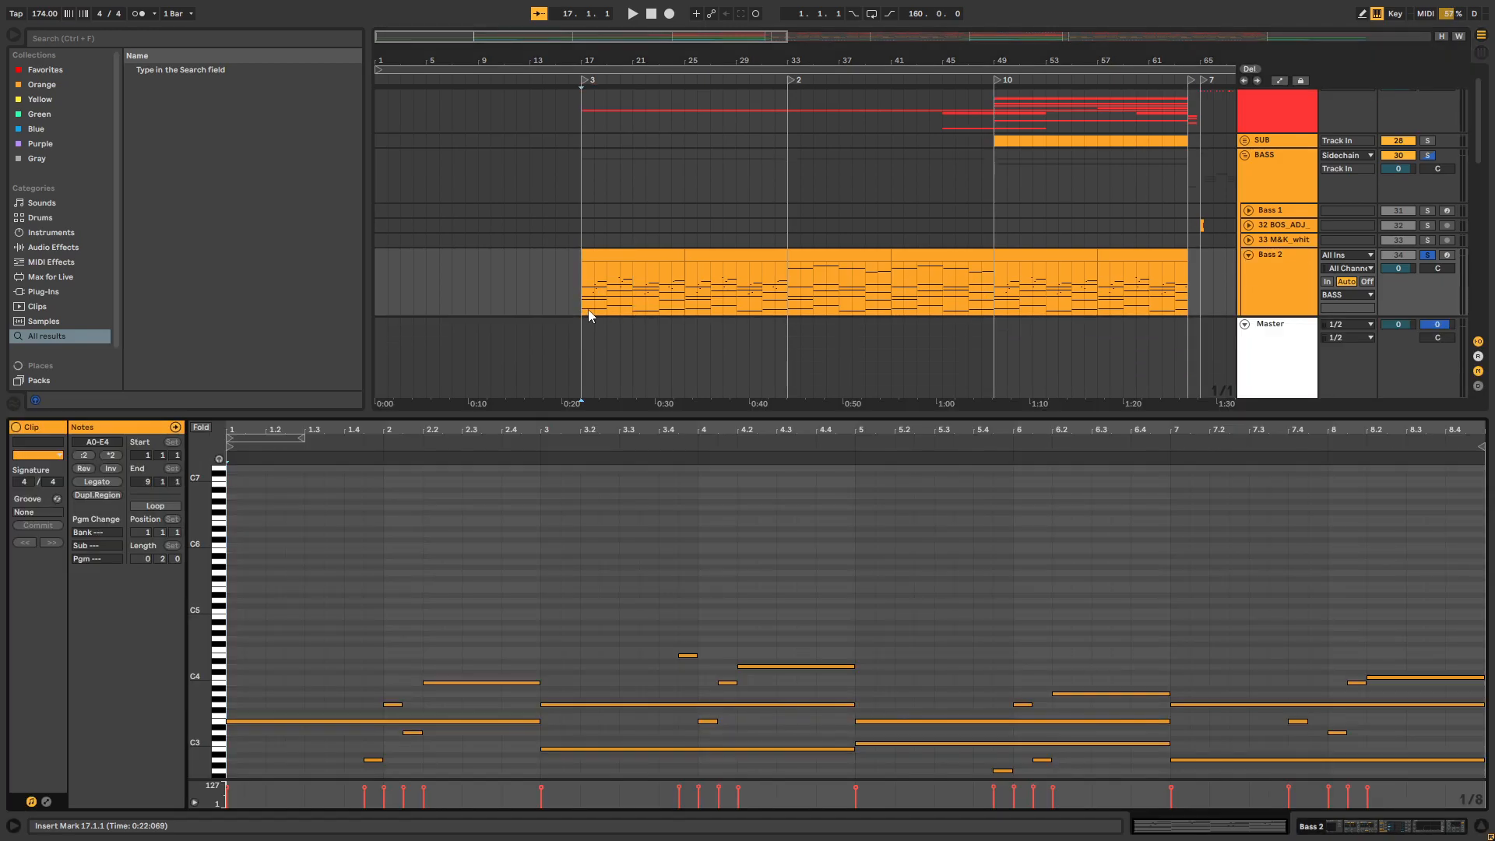
{"action": "key", "text": "shift+Tab"}
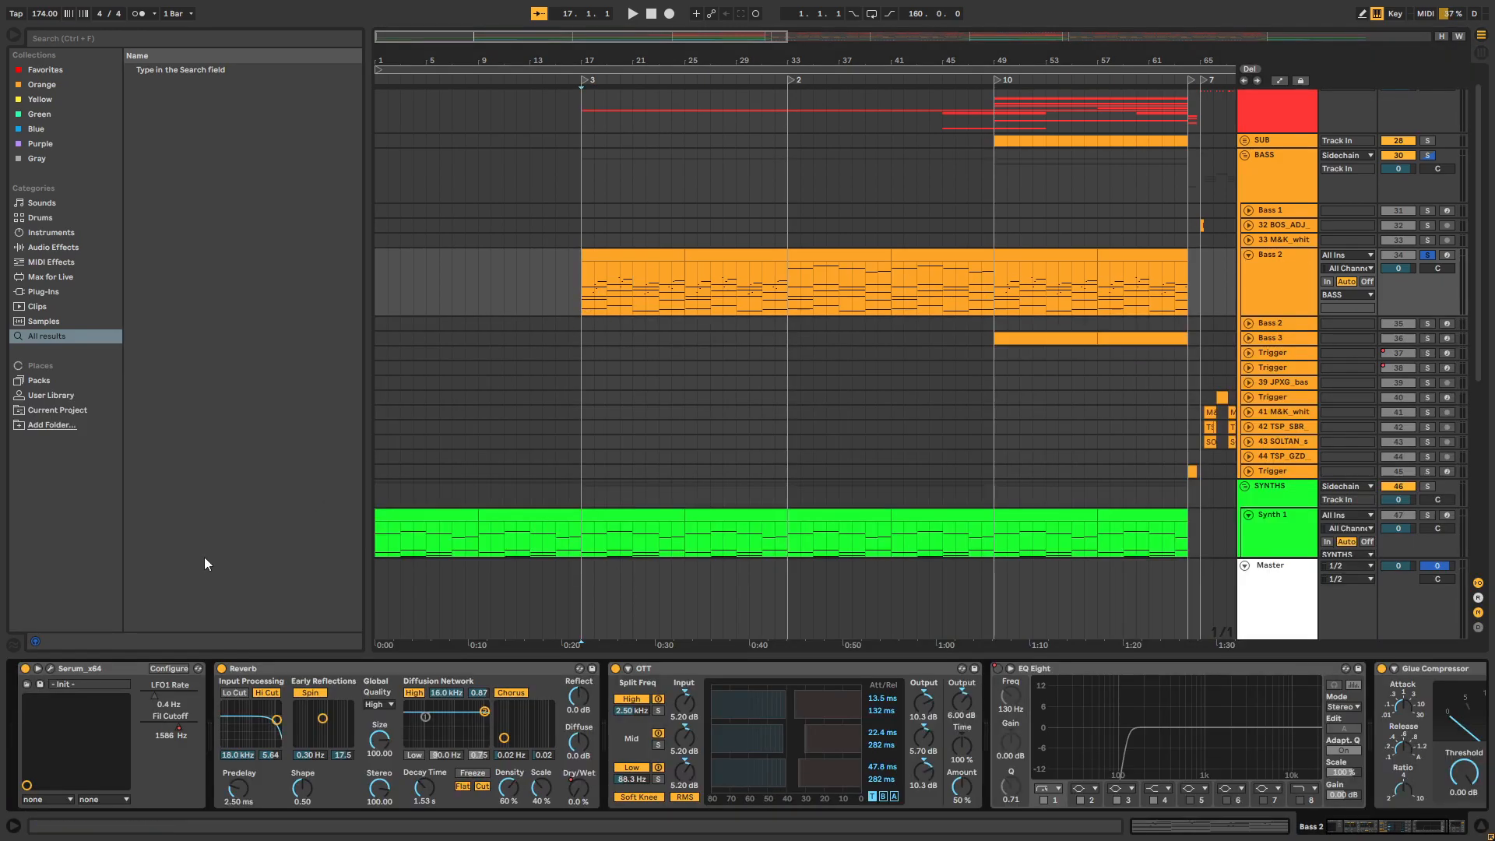
Look through the rest of the Bass 2 device chain up to Glue Compressor, and hide the device detail area
{"action": "left_click", "coordinate": [1358, 831]}
{"action": "left_click", "coordinate": [1415, 831]}
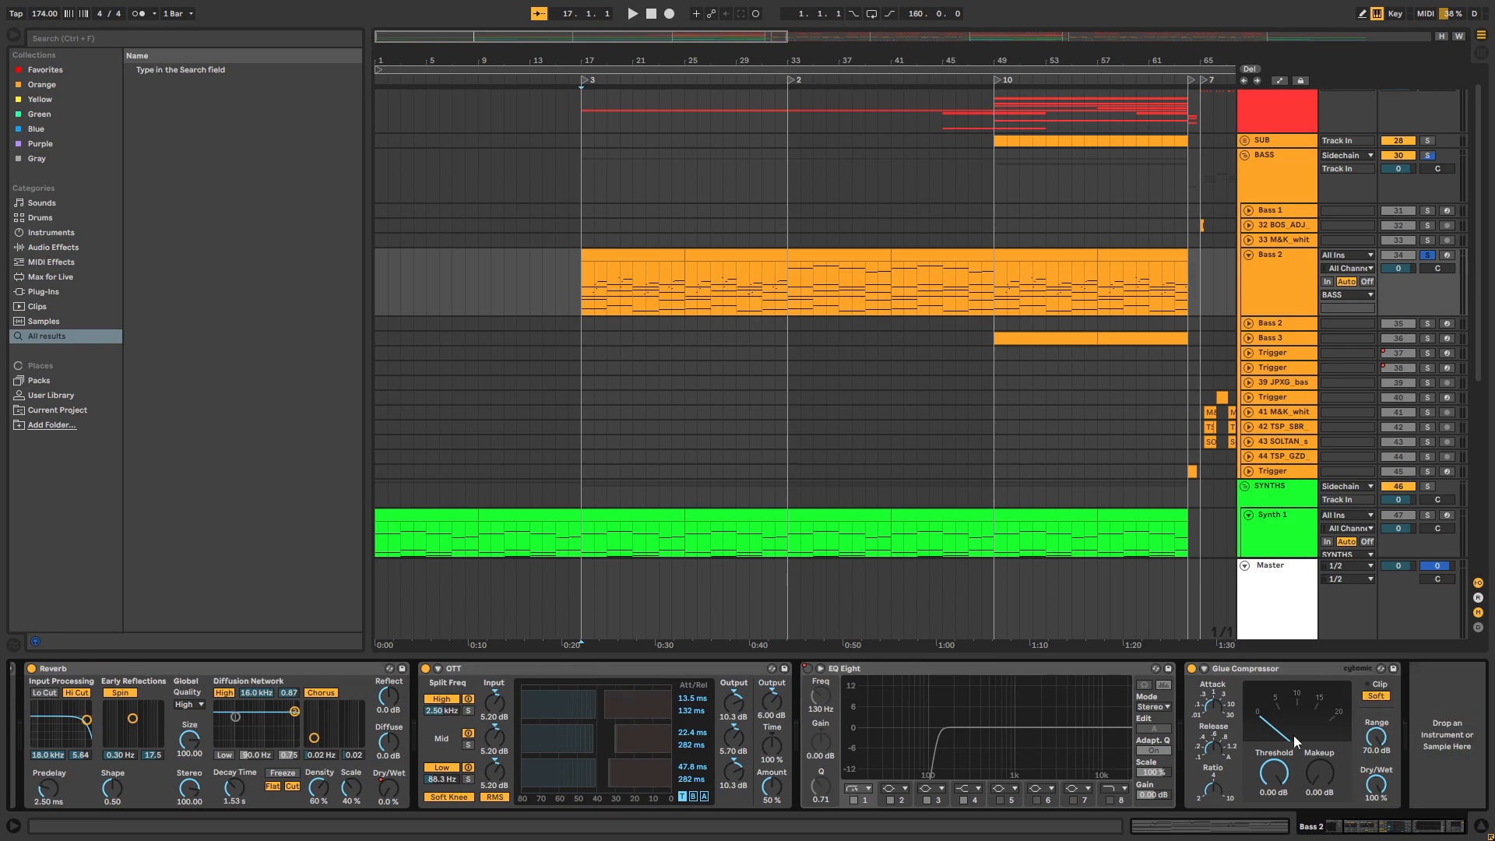
{"action": "left_click", "coordinate": [1160, 655]}
{"action": "scroll", "coordinate": [1068, 556], "scroll_direction": "up", "scroll_amount": 2}
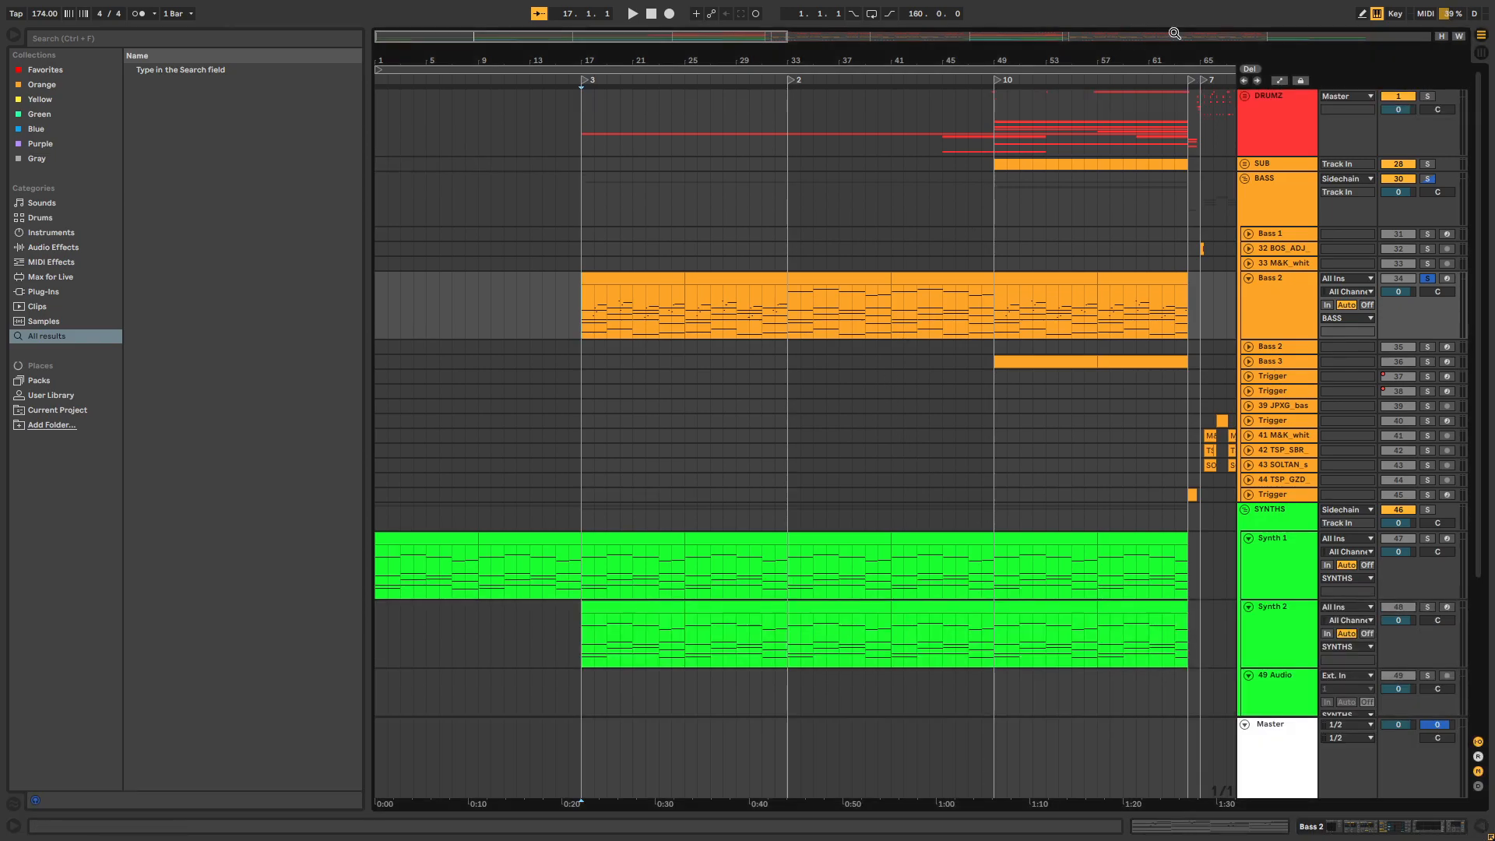
Unfold the DRUMZ group and select the OLIVER vinyl crackle clips on track 20 from bar 17 to bar 49
{"action": "left_click", "coordinate": [1243, 96]}
{"action": "scroll", "coordinate": [736, 339], "scroll_direction": "down", "scroll_amount": 4}
{"action": "mouse_move", "coordinate": [582, 328]}
{"action": "left_mouse_down"}
{"action": "mouse_move", "coordinate": [946, 326]}
{"action": "mouse_move", "coordinate": [582, 331]}
{"action": "left_mouse_up"}
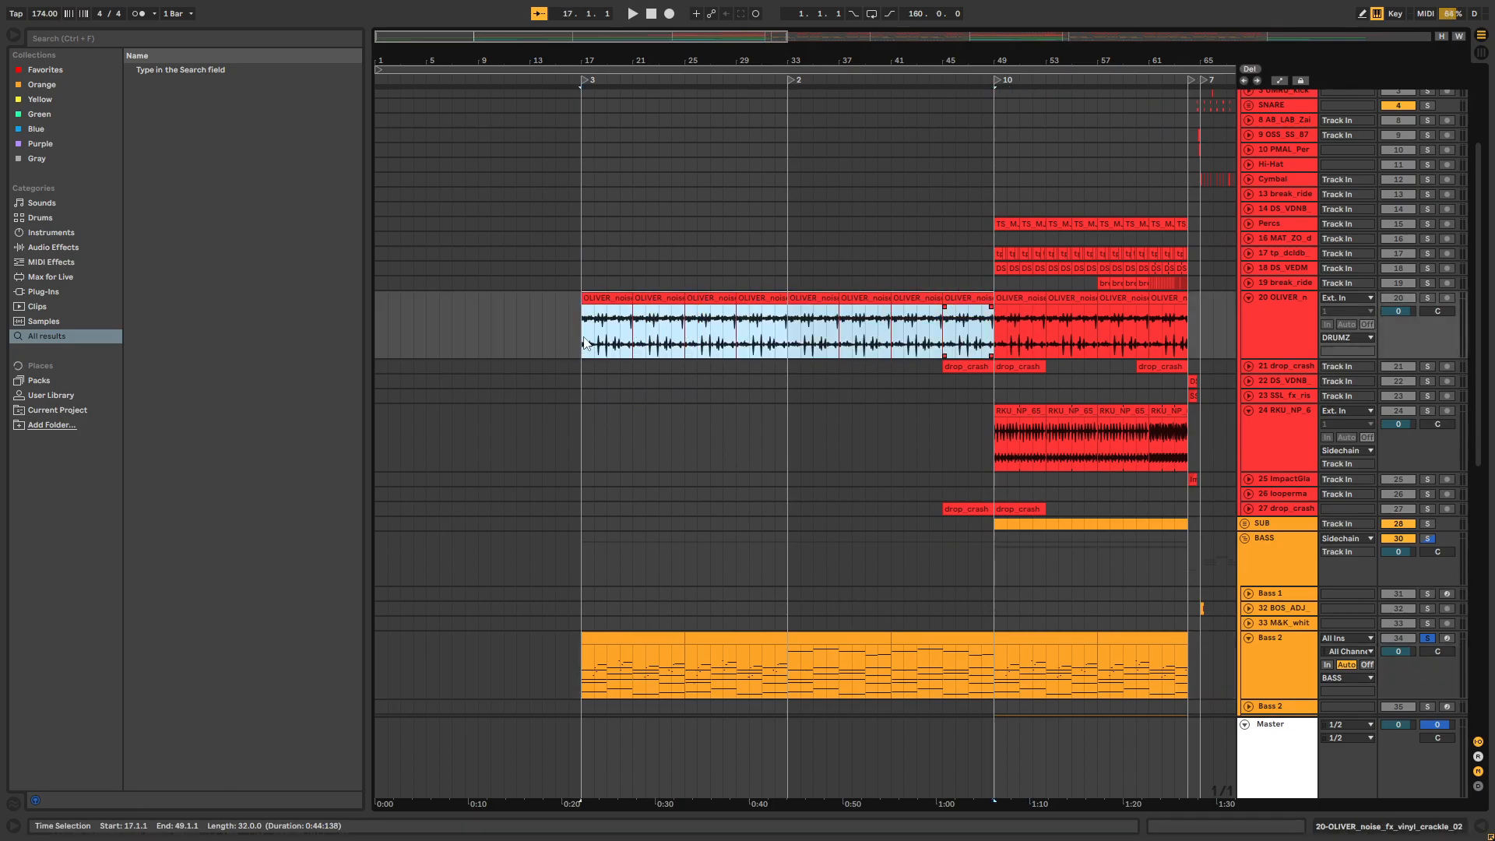
{"action": "left_click", "coordinate": [582, 331]}
{"action": "mouse_move", "coordinate": [731, 325]}
{"action": "left_mouse_down"}
{"action": "mouse_move", "coordinate": [986, 332]}
{"action": "mouse_move", "coordinate": [572, 343]}
{"action": "mouse_move", "coordinate": [971, 317]}
{"action": "left_mouse_up"}
{"action": "left_click", "coordinate": [990, 315]}
Play the soloed vinyl crackle track from bar 17, turn its solo off, and play the full mix from there
{"action": "left_click", "coordinate": [585, 338]}
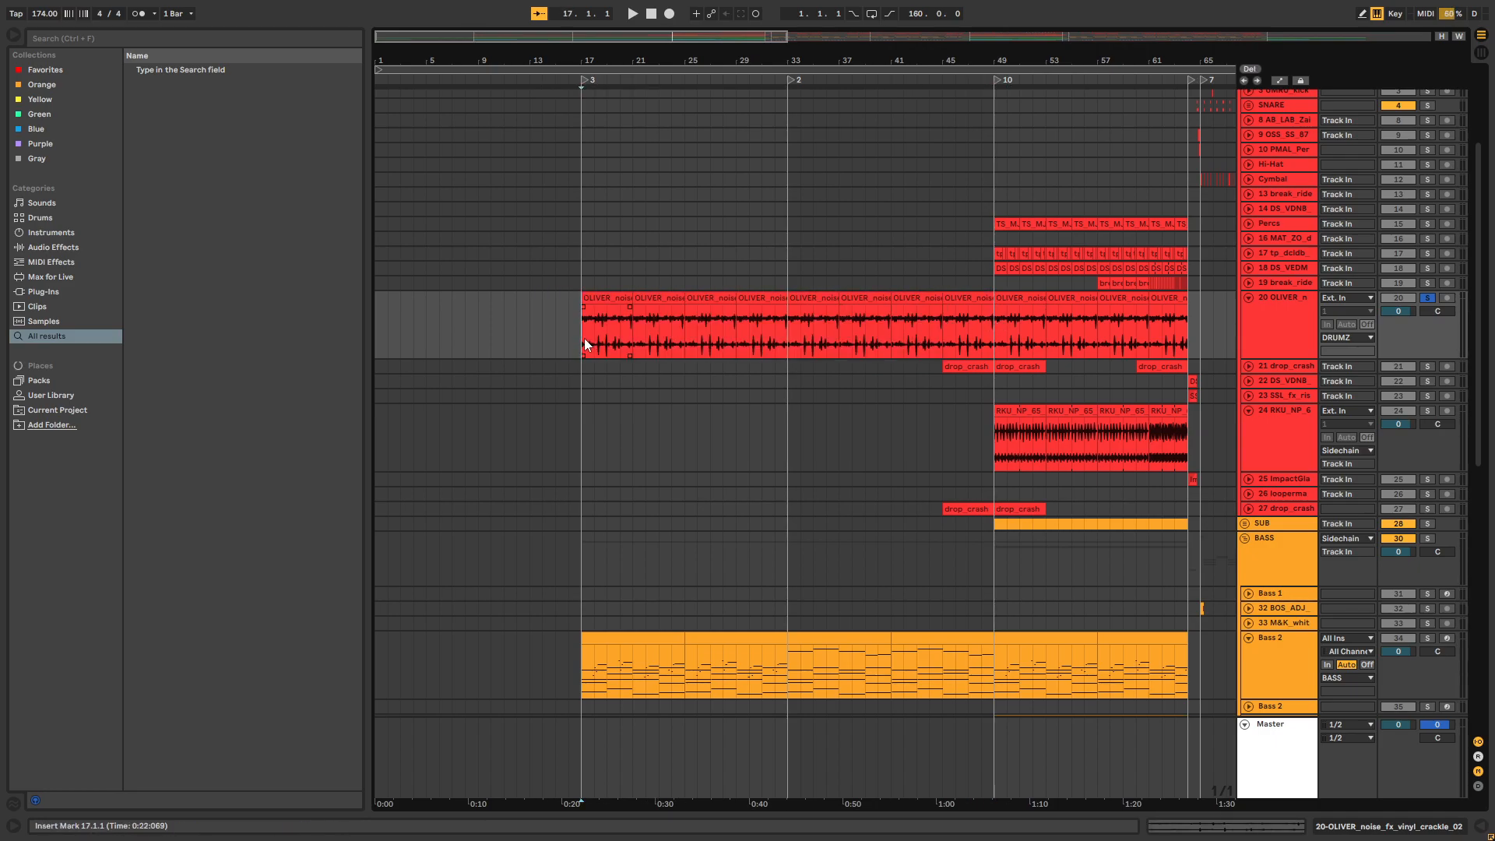
{"action": "key", "text": "space"}
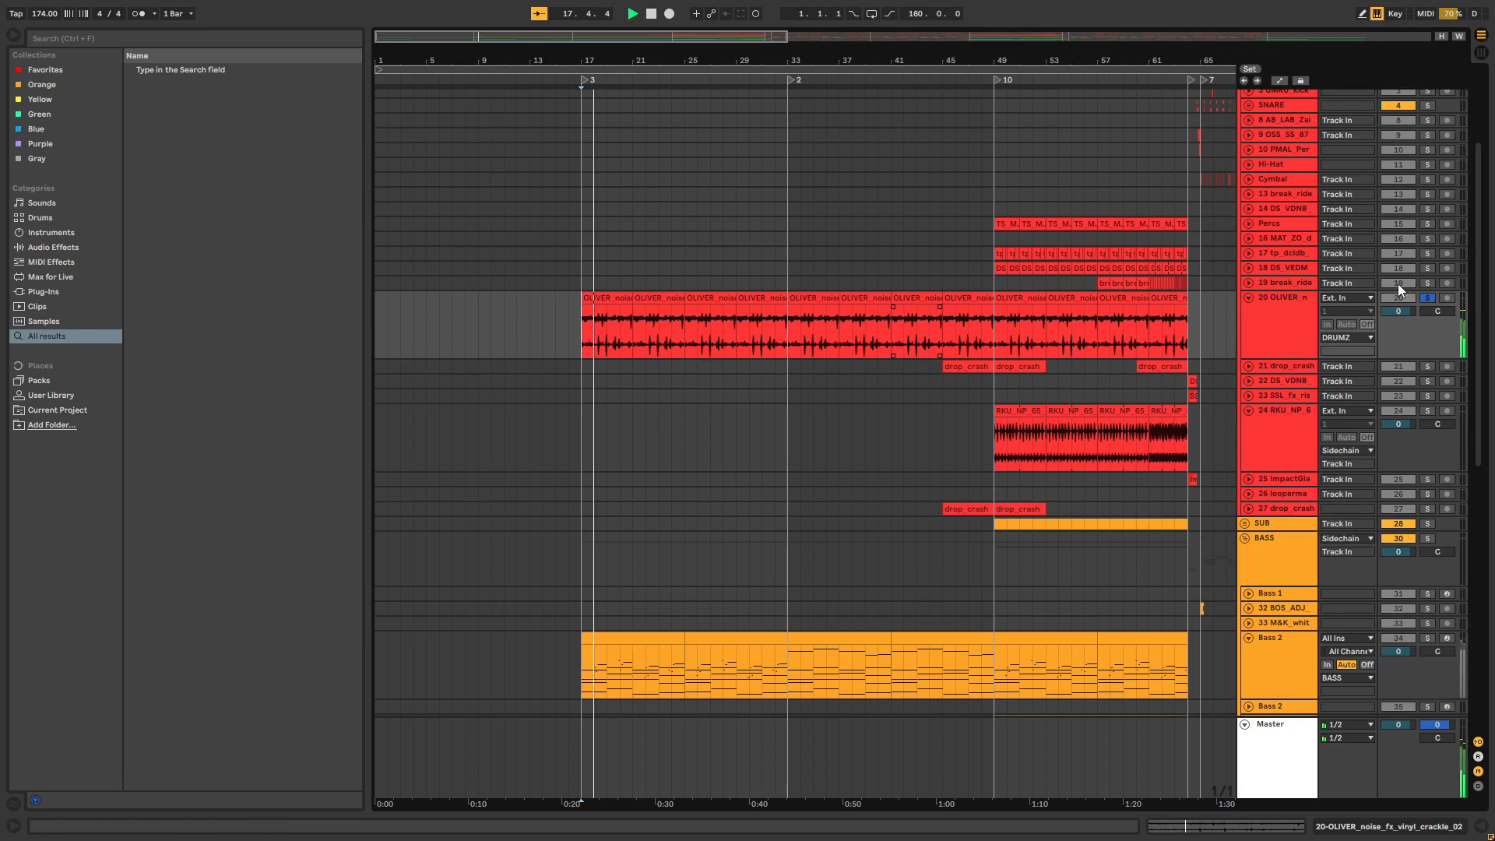
{"action": "left_click", "coordinate": [1427, 299]}
{"action": "key", "text": "space"}
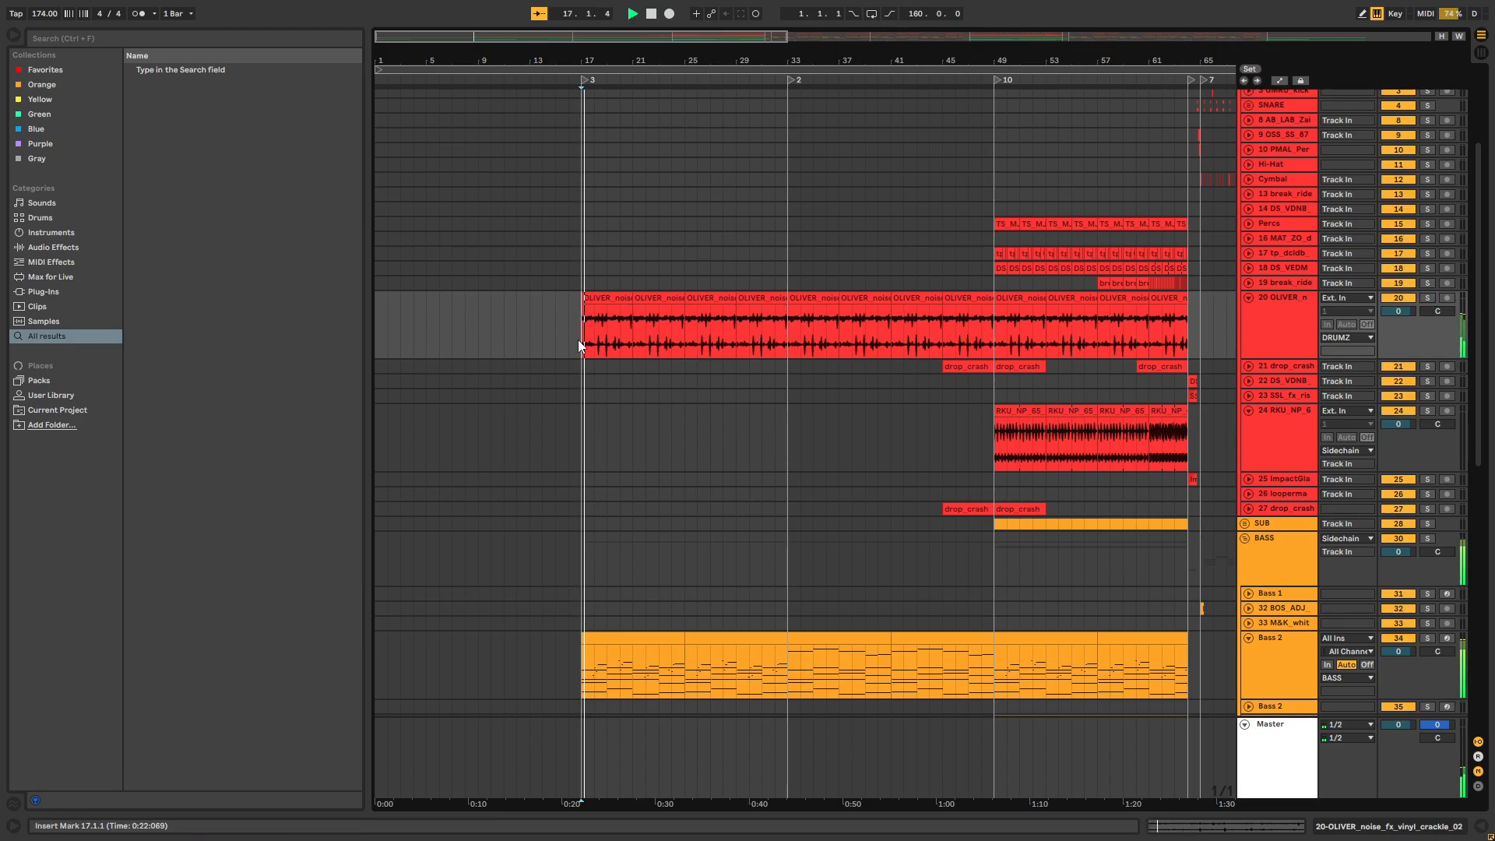
Unfold the SAMPLES group, play the Birbs track in solo from bar 17, and turn its solo off
{"action": "scroll", "coordinate": [1441, 318], "scroll_direction": "down", "scroll_amount": 15}
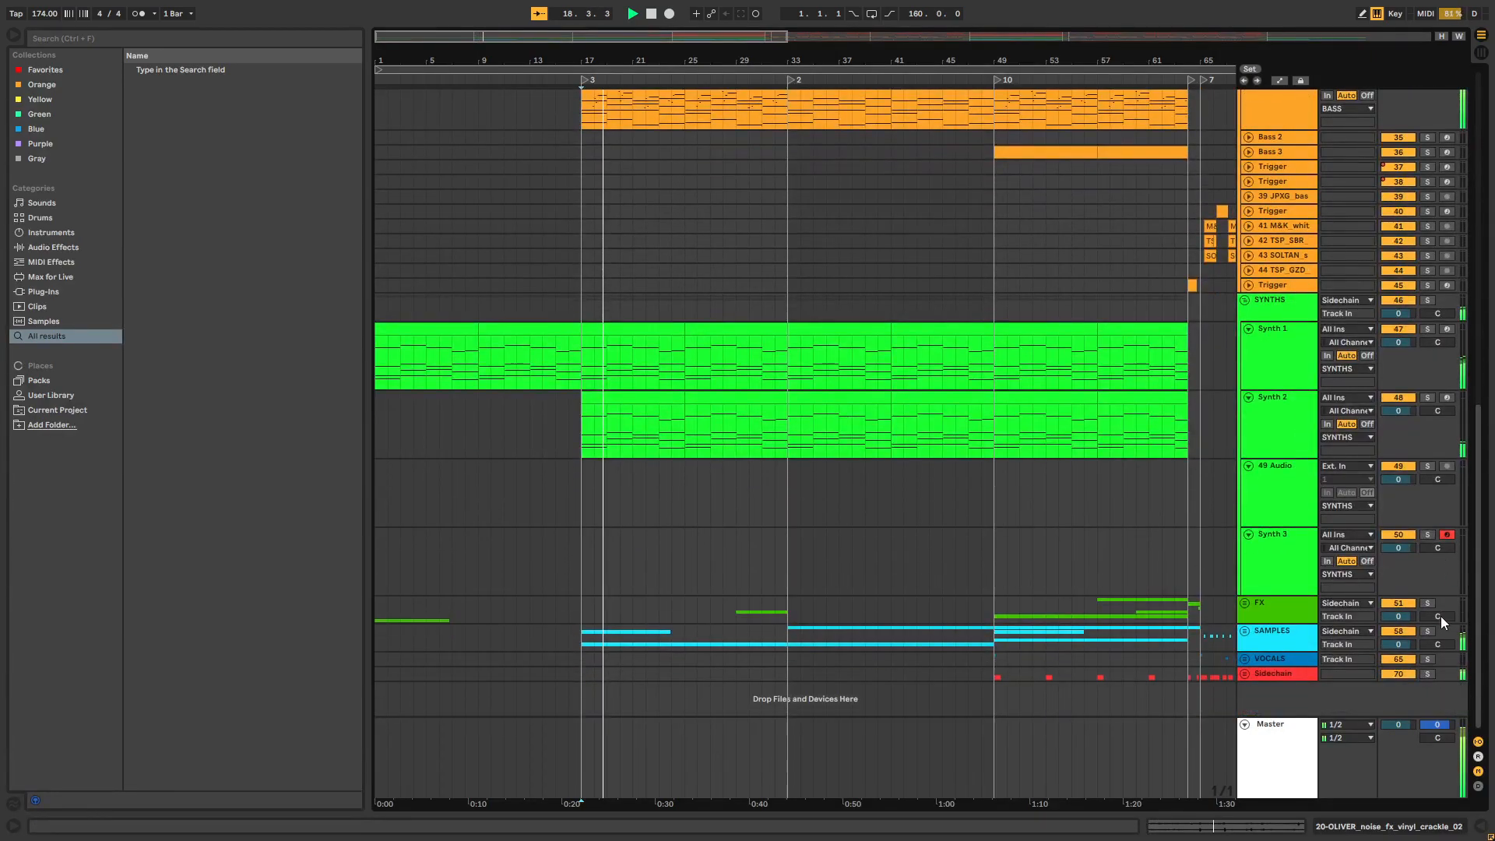
{"action": "left_click", "coordinate": [1244, 631]}
{"action": "scroll", "coordinate": [1002, 532], "scroll_direction": "down", "scroll_amount": 8}
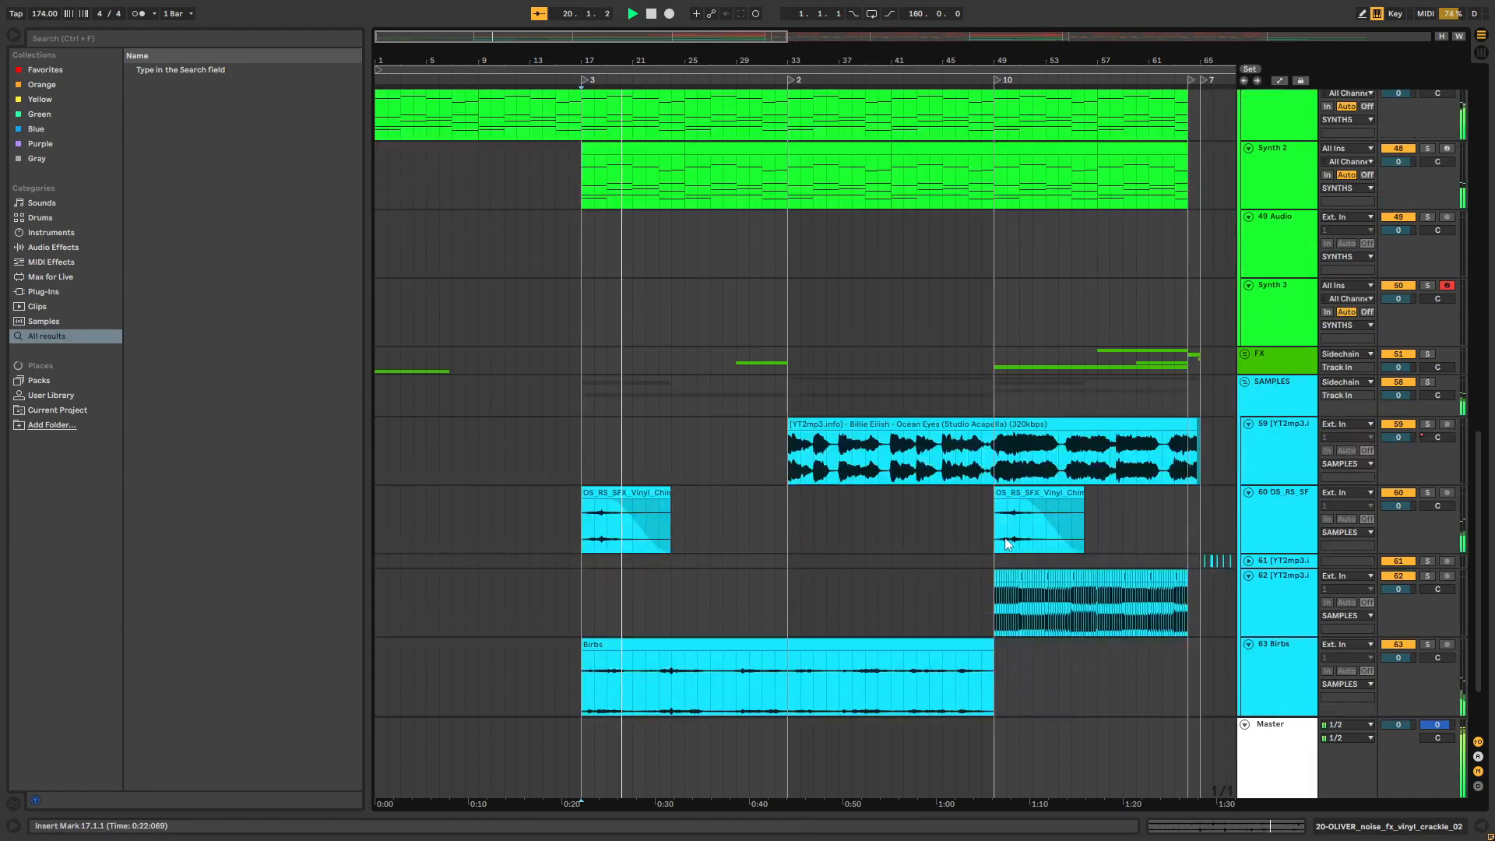
{"action": "left_click", "coordinate": [1426, 549]}
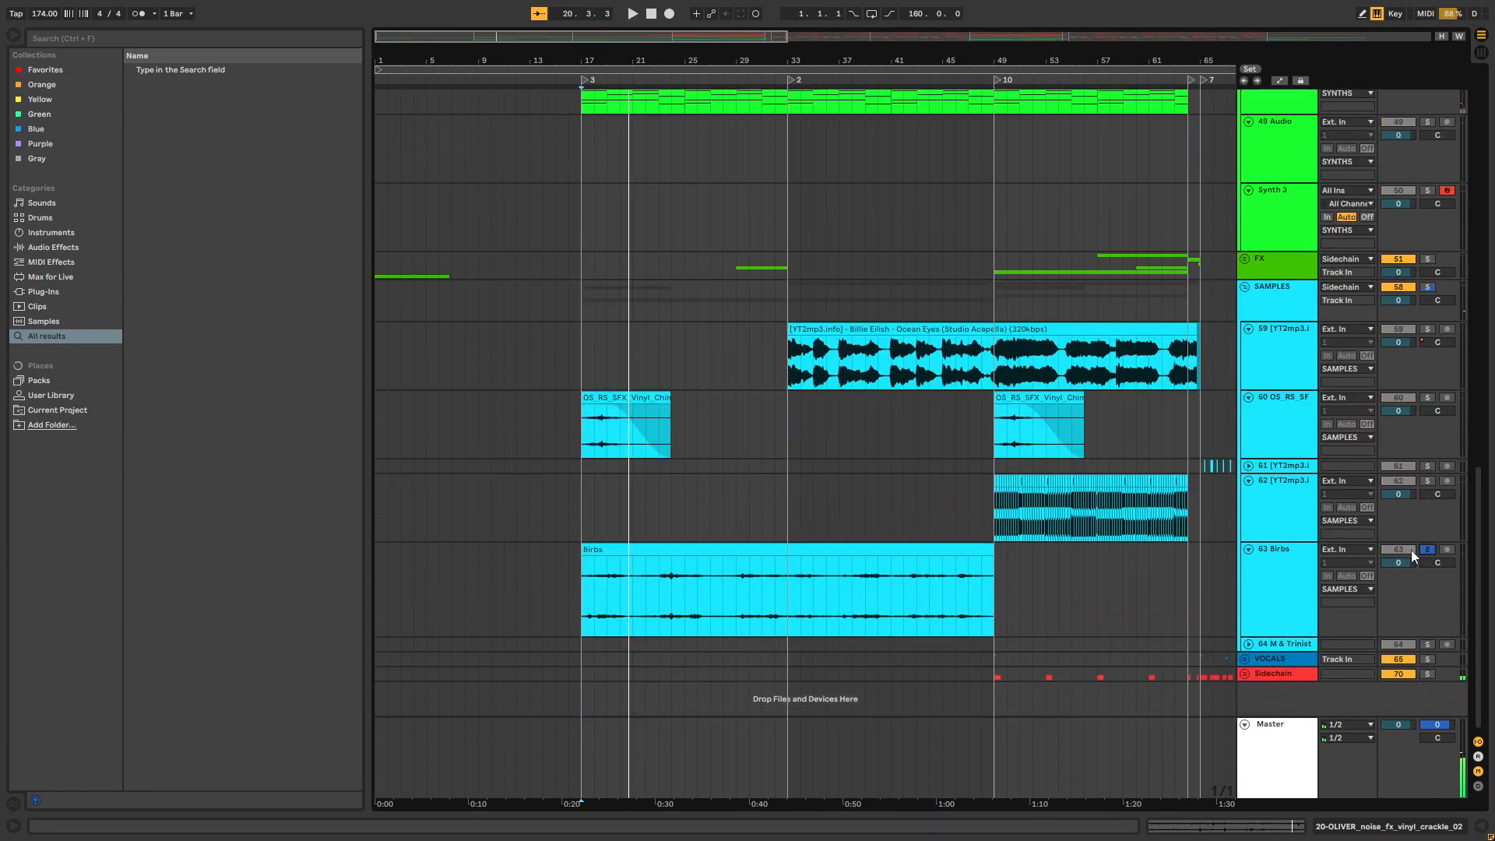
{"action": "key", "text": "space"}
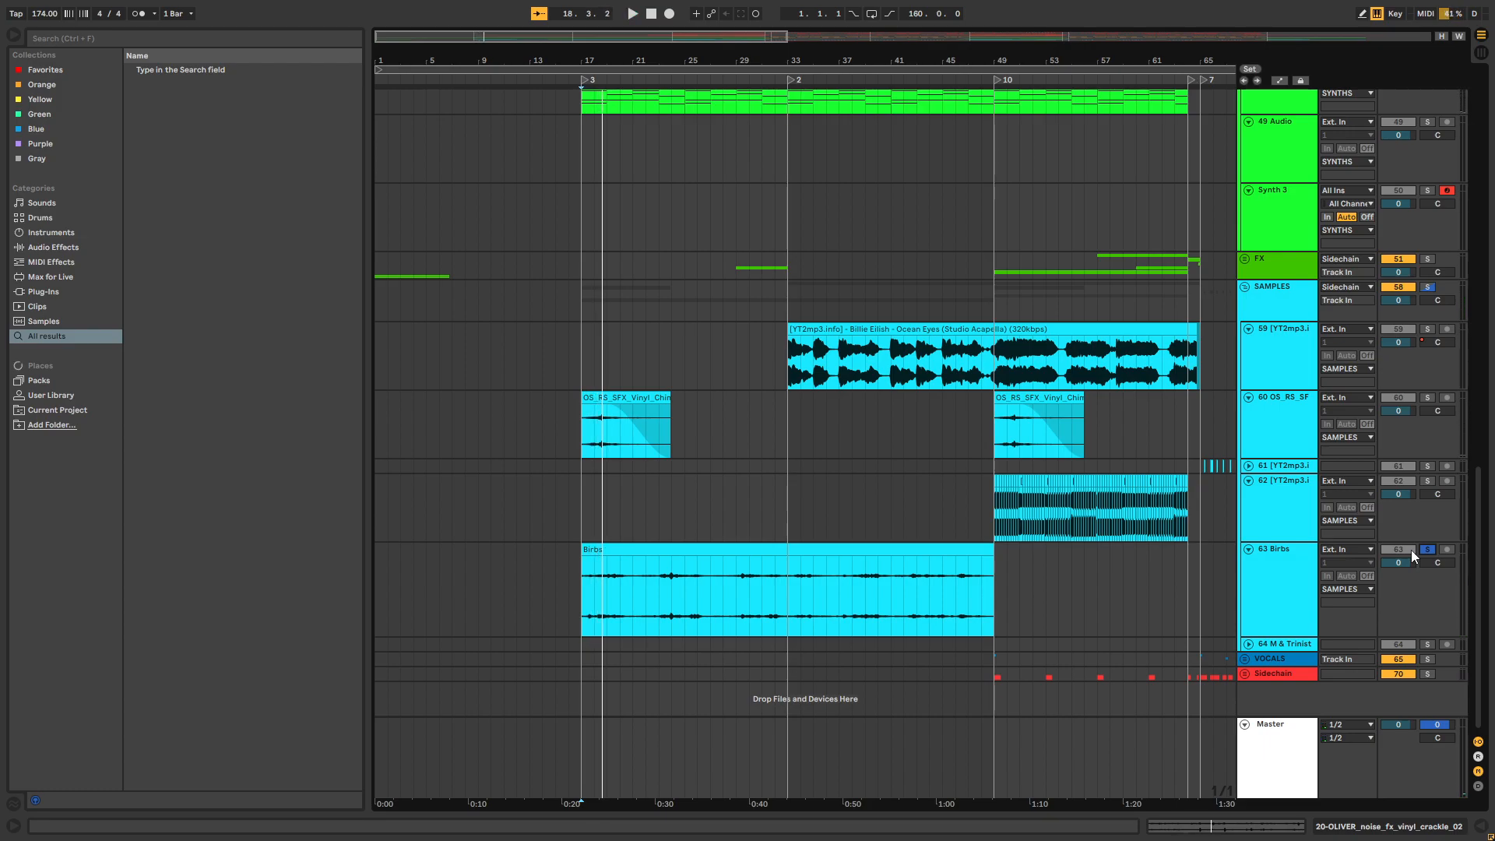
{"action": "left_click", "coordinate": [1426, 549]}
Select the Billie Eilish Ocean Eyes acapella clip on track 59 from bar 33 to bar 64
{"action": "scroll", "coordinate": [1476, 474], "scroll_direction": "up", "scroll_amount": 3}
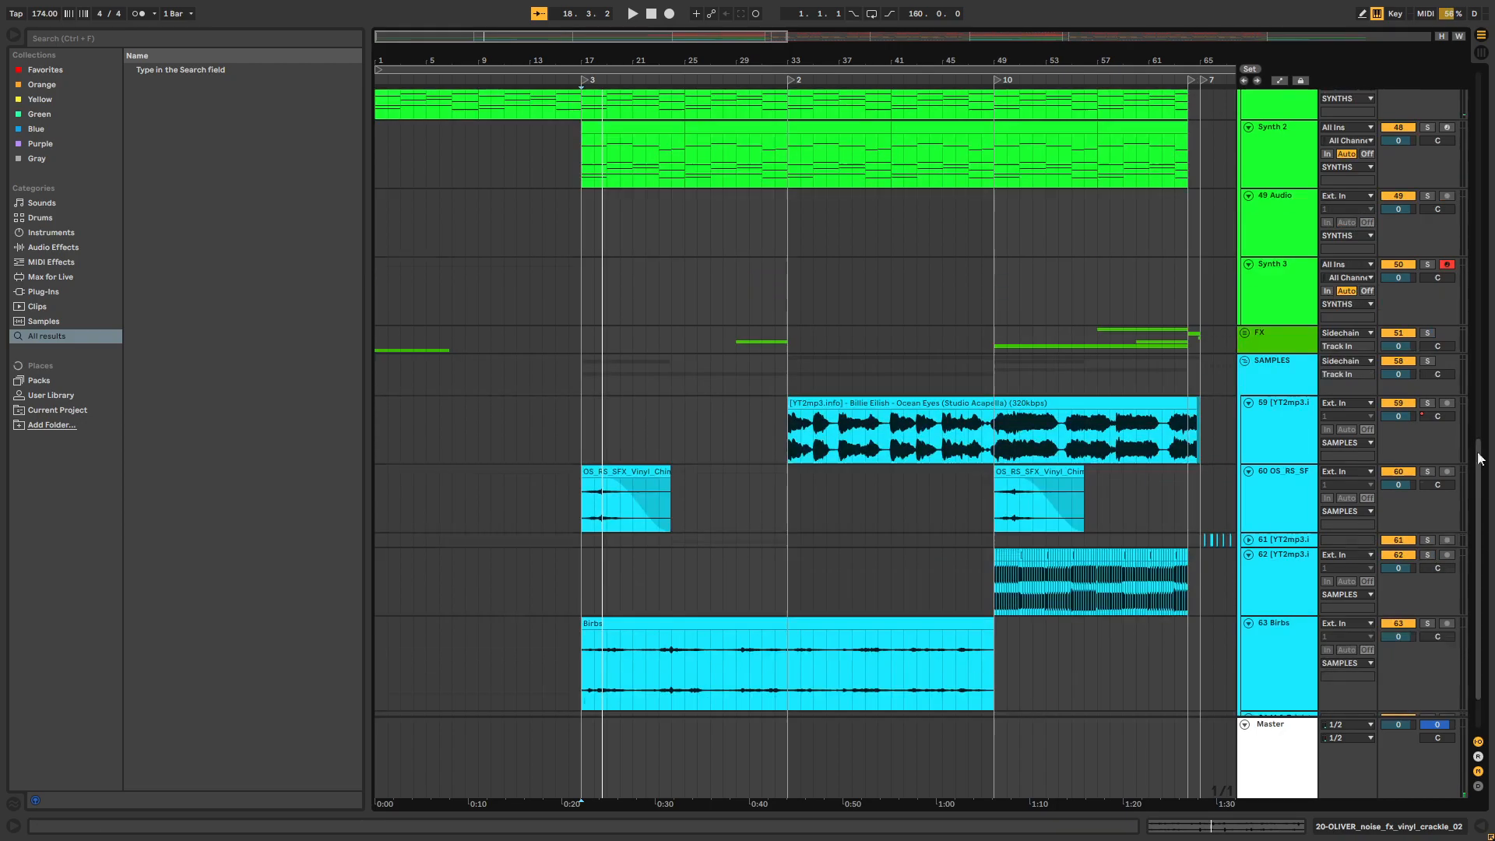
{"action": "scroll", "coordinate": [1476, 474], "scroll_direction": "up", "scroll_amount": 10}
{"action": "scroll", "coordinate": [1455, 274], "scroll_direction": "down", "scroll_amount": 11}
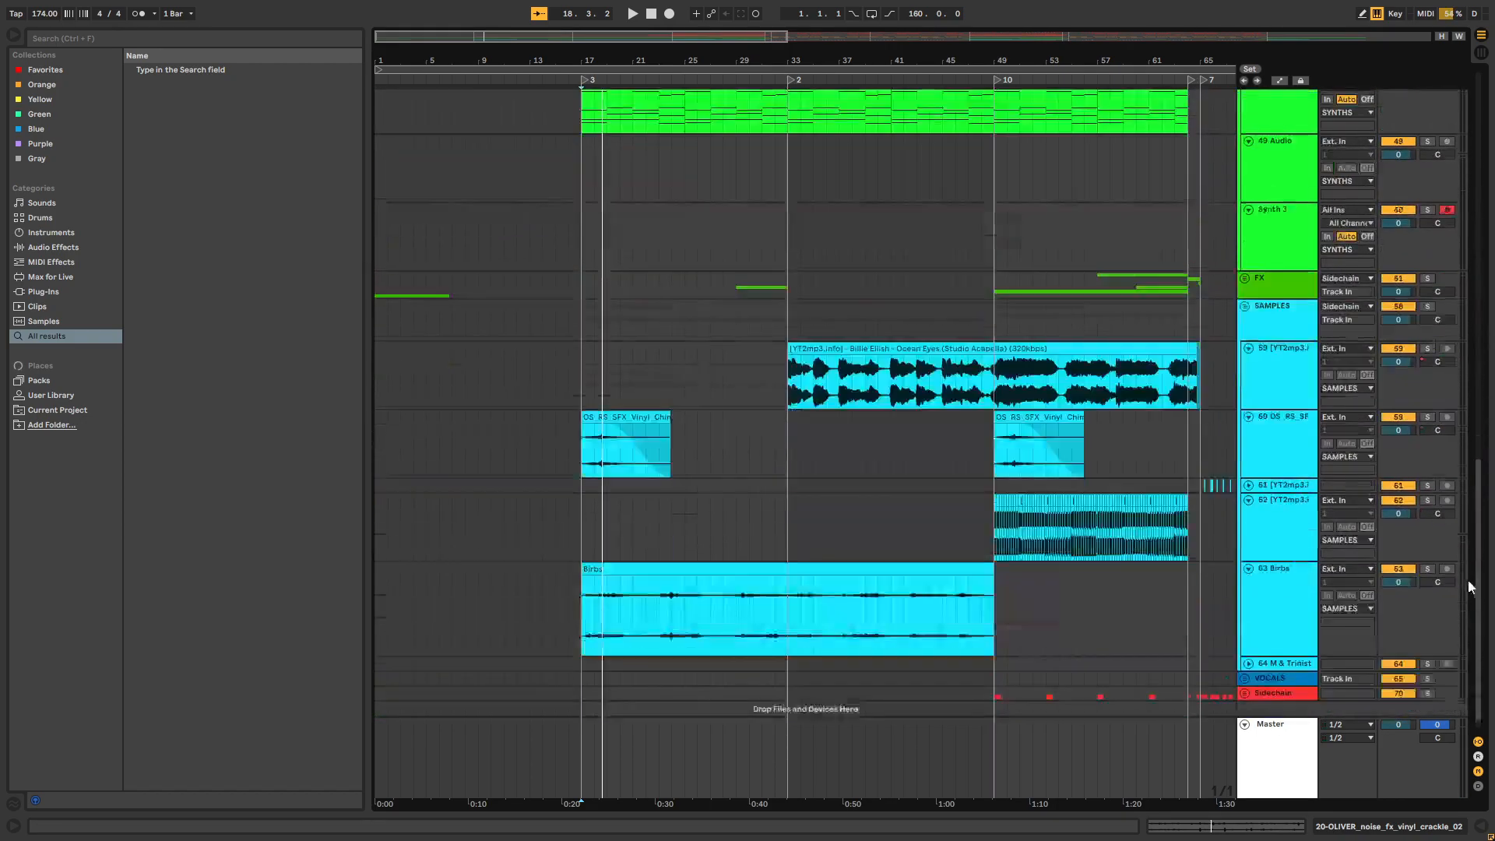
{"action": "scroll", "coordinate": [1465, 583], "scroll_direction": "up", "scroll_amount": 10}
{"action": "scroll", "coordinate": [1078, 168], "scroll_direction": "down", "scroll_amount": 11}
{"action": "scroll", "coordinate": [1078, 168], "scroll_direction": "down", "scroll_amount": 4}
{"action": "scroll", "coordinate": [963, 270], "scroll_direction": "up", "scroll_amount": 4}
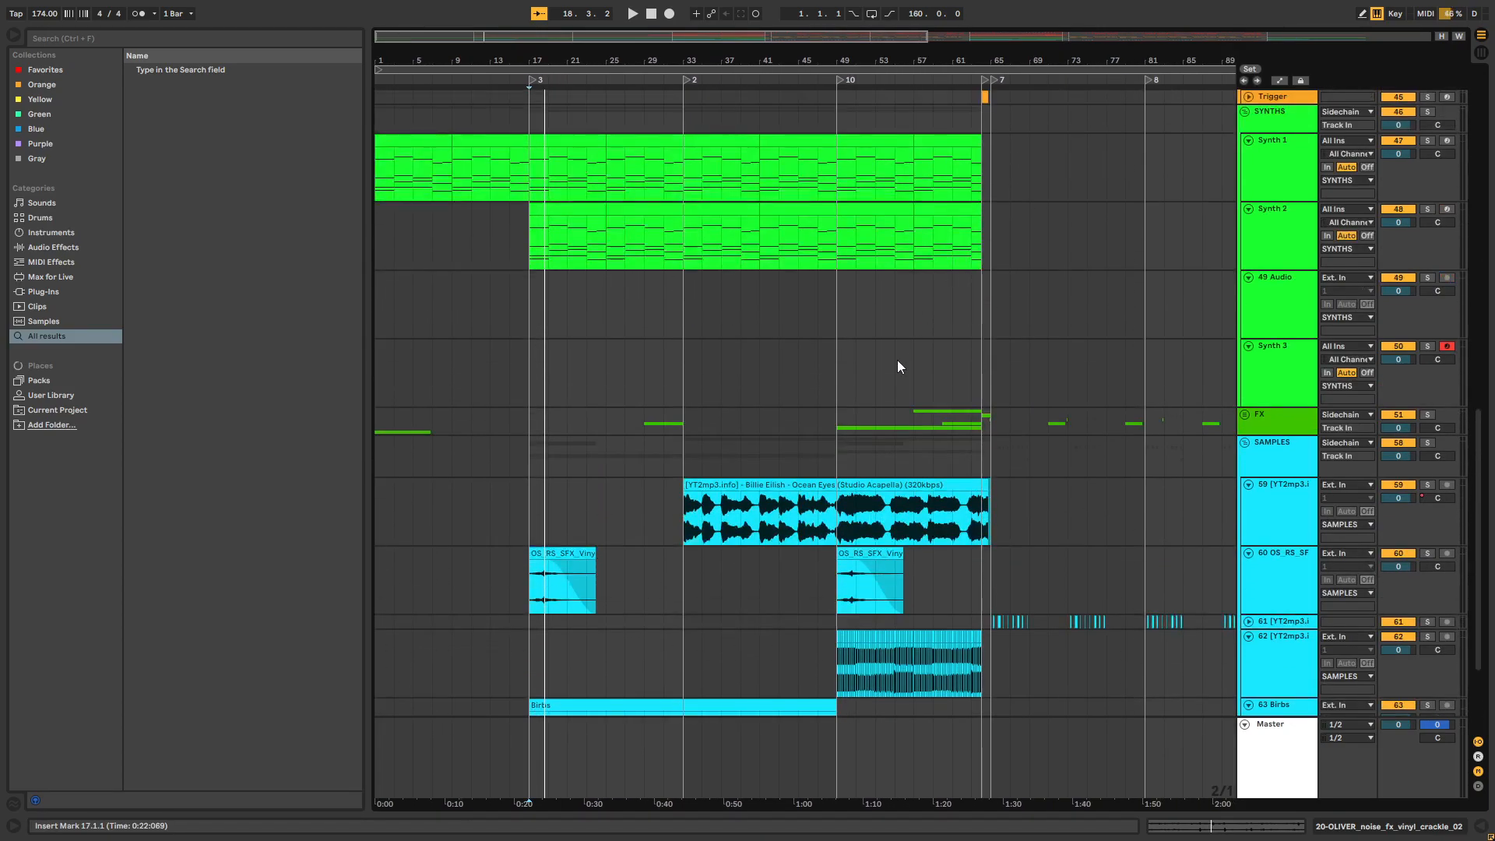
{"action": "left_click", "coordinate": [695, 522]}
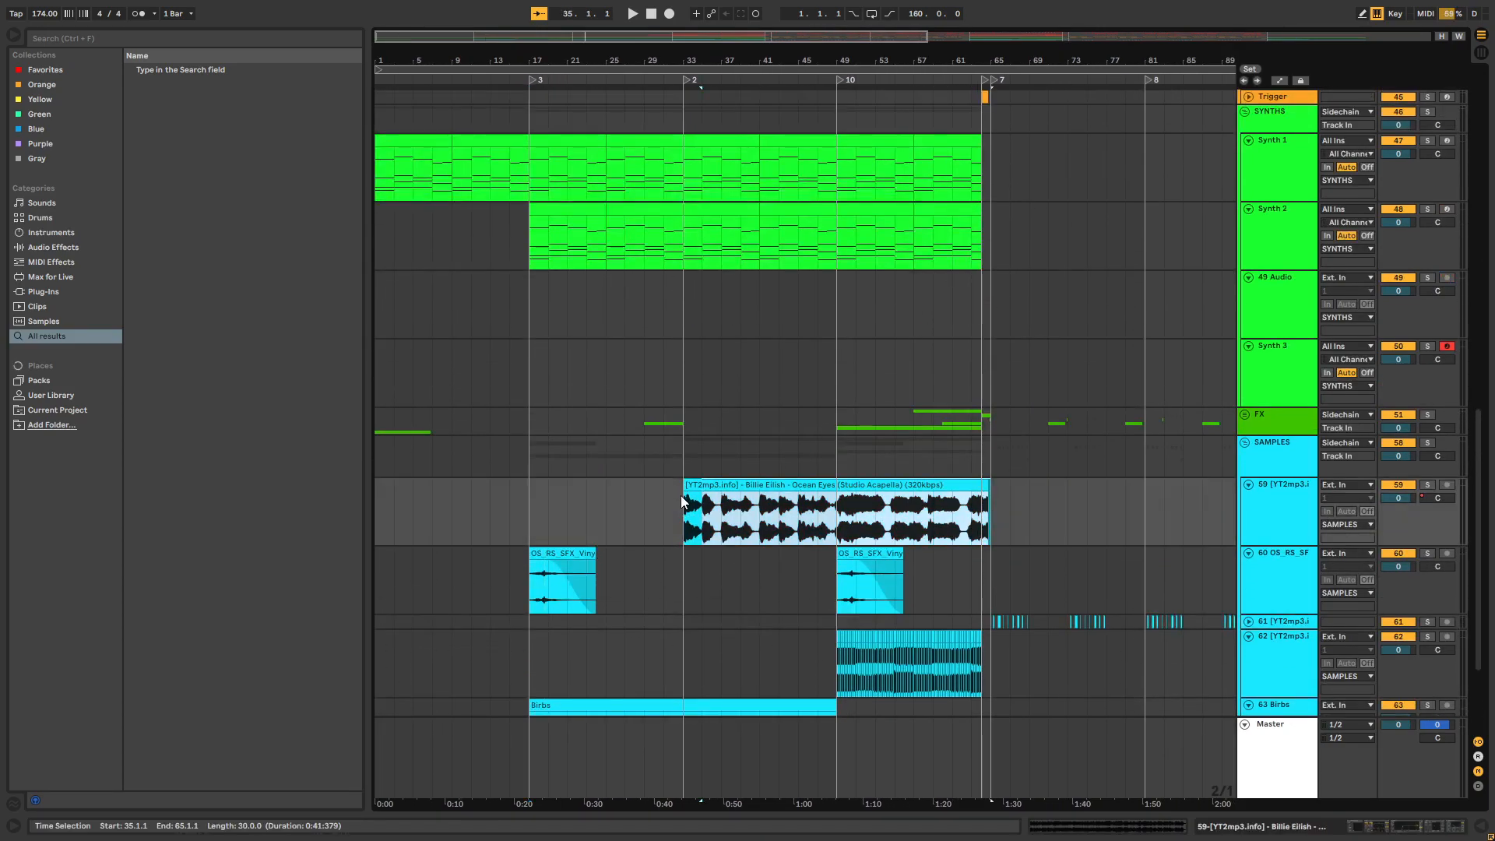
{"action": "left_click_drag", "start_coordinate": [695, 527], "coordinate": [1001, 511]}
{"action": "left_click", "coordinate": [680, 507]}
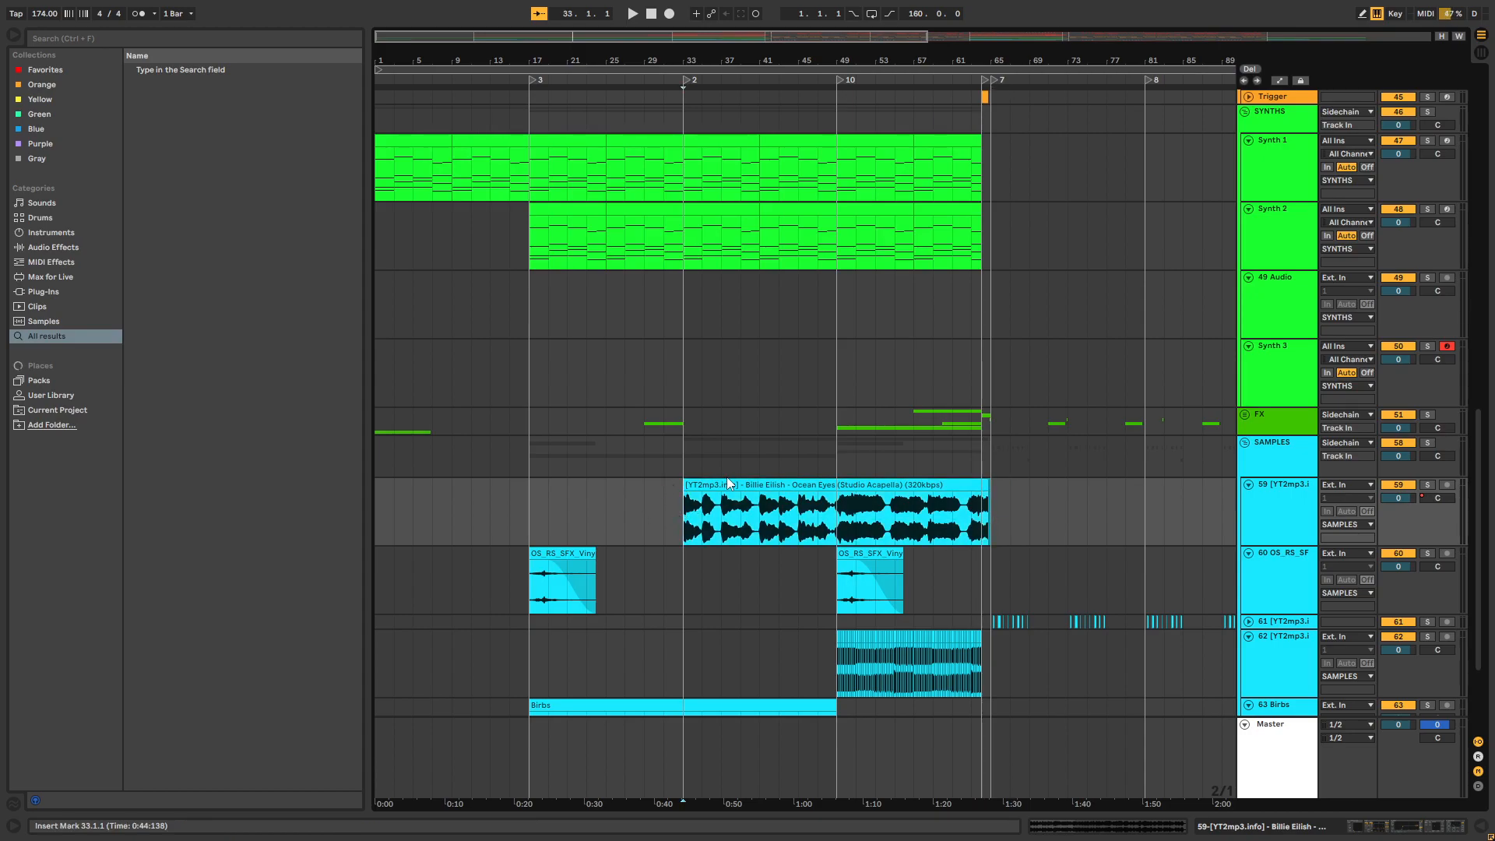
{"action": "left_click_drag", "start_coordinate": [675, 507], "coordinate": [985, 508]}
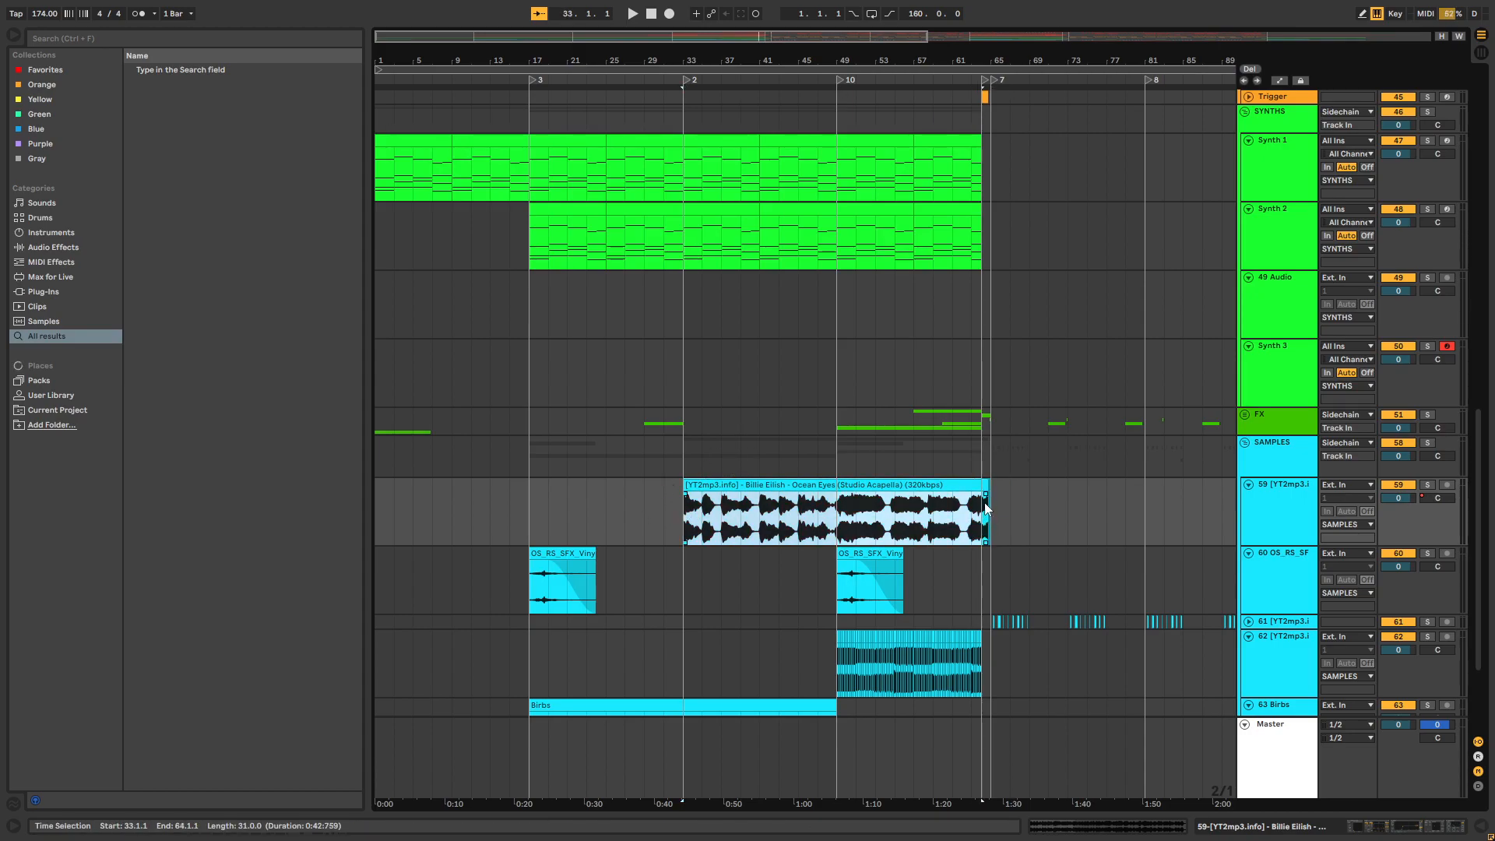
Solo the acapella track, play it from bar 33, and turn the solo off to hear the full mix
{"action": "left_click", "coordinate": [688, 517]}
{"action": "left_click", "coordinate": [1427, 484]}
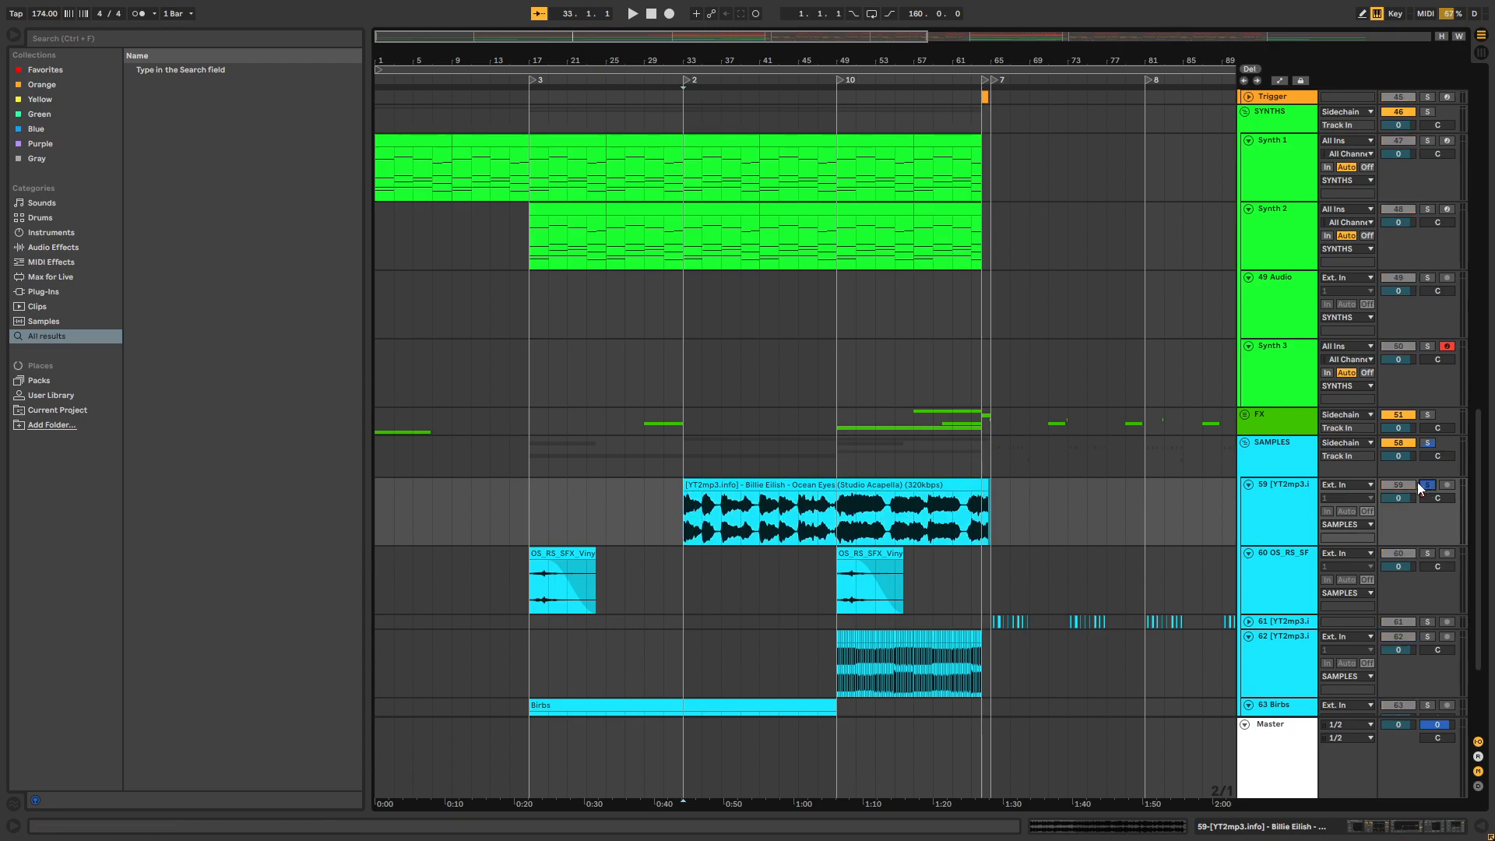
{"action": "key", "text": "space"}
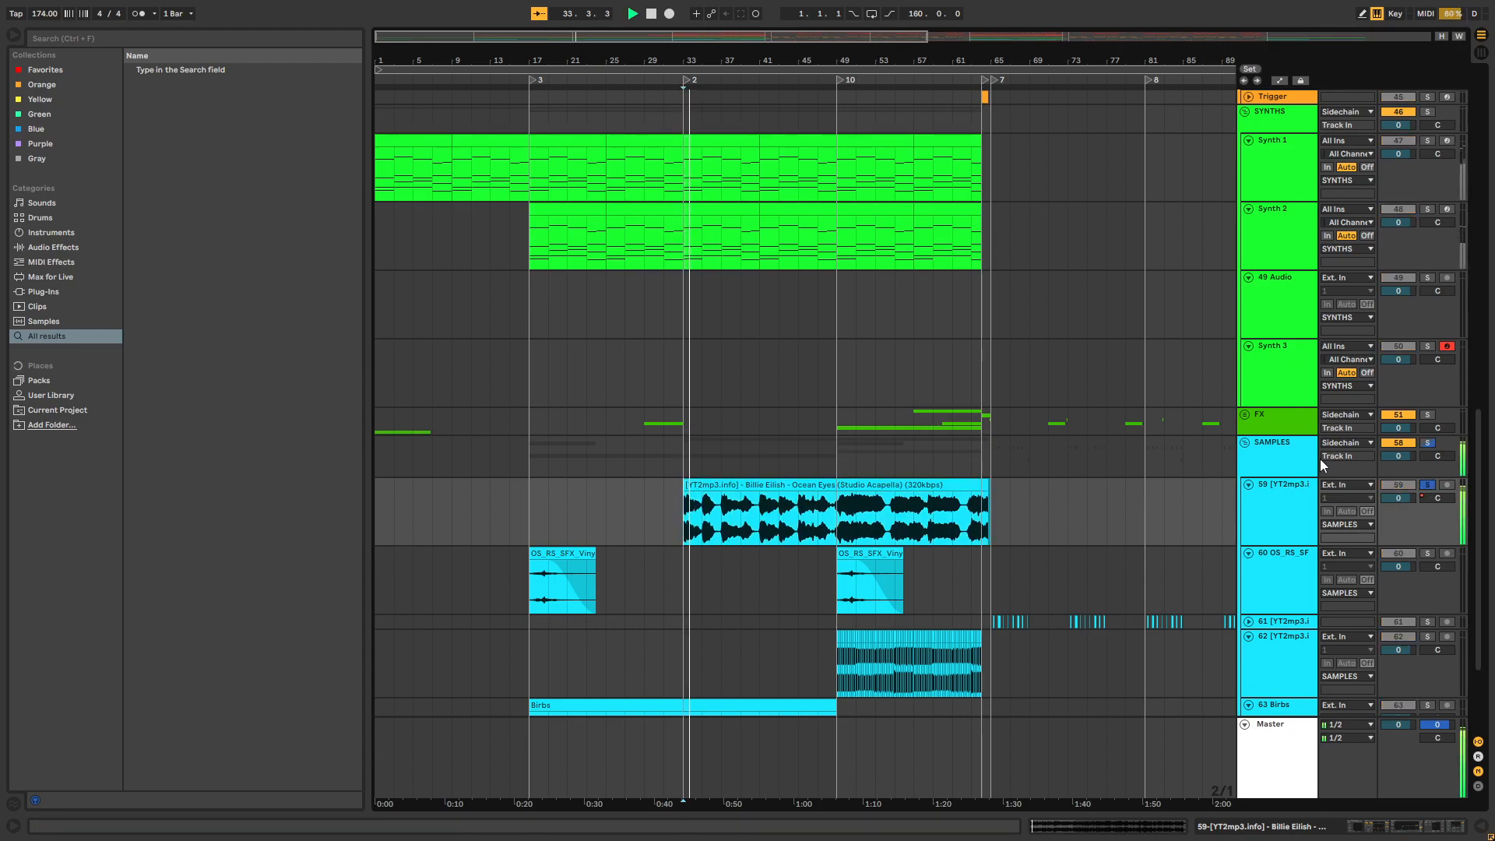
{"action": "left_click", "coordinate": [1427, 484]}
Follow the full mix playback through the bass and drum tracks past bar 49, and stop playback
{"action": "left_click_drag", "start_coordinate": [1478, 471], "coordinate": [1469, 522]}
{"action": "scroll", "coordinate": [979, 432], "scroll_direction": "up", "scroll_amount": 10}
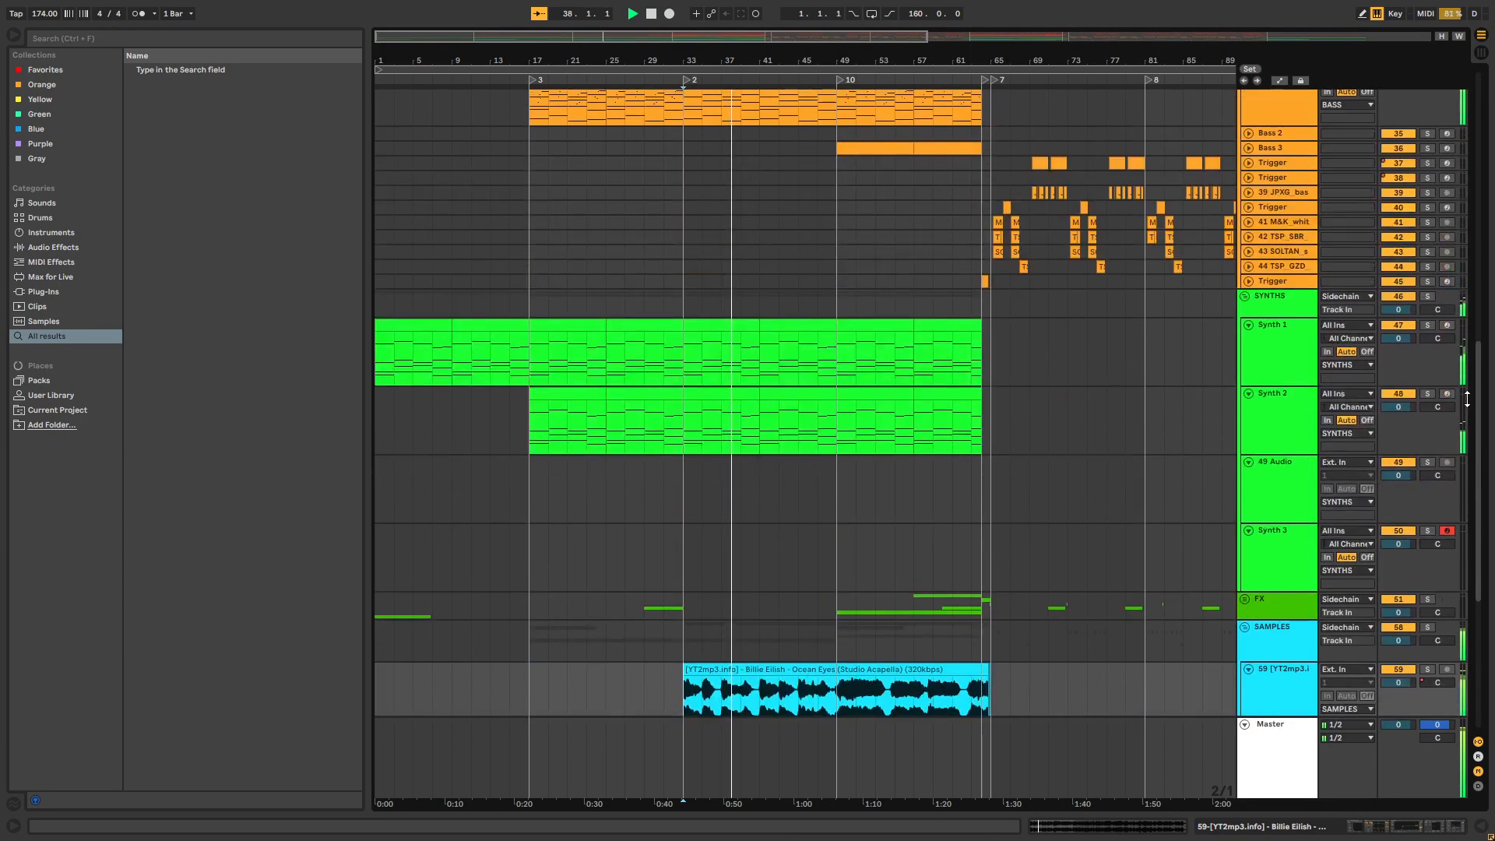
{"action": "scroll", "coordinate": [979, 432], "scroll_direction": "up", "scroll_amount": 1}
{"action": "left_click_drag", "start_coordinate": [871, 62], "coordinate": [778, 74]}
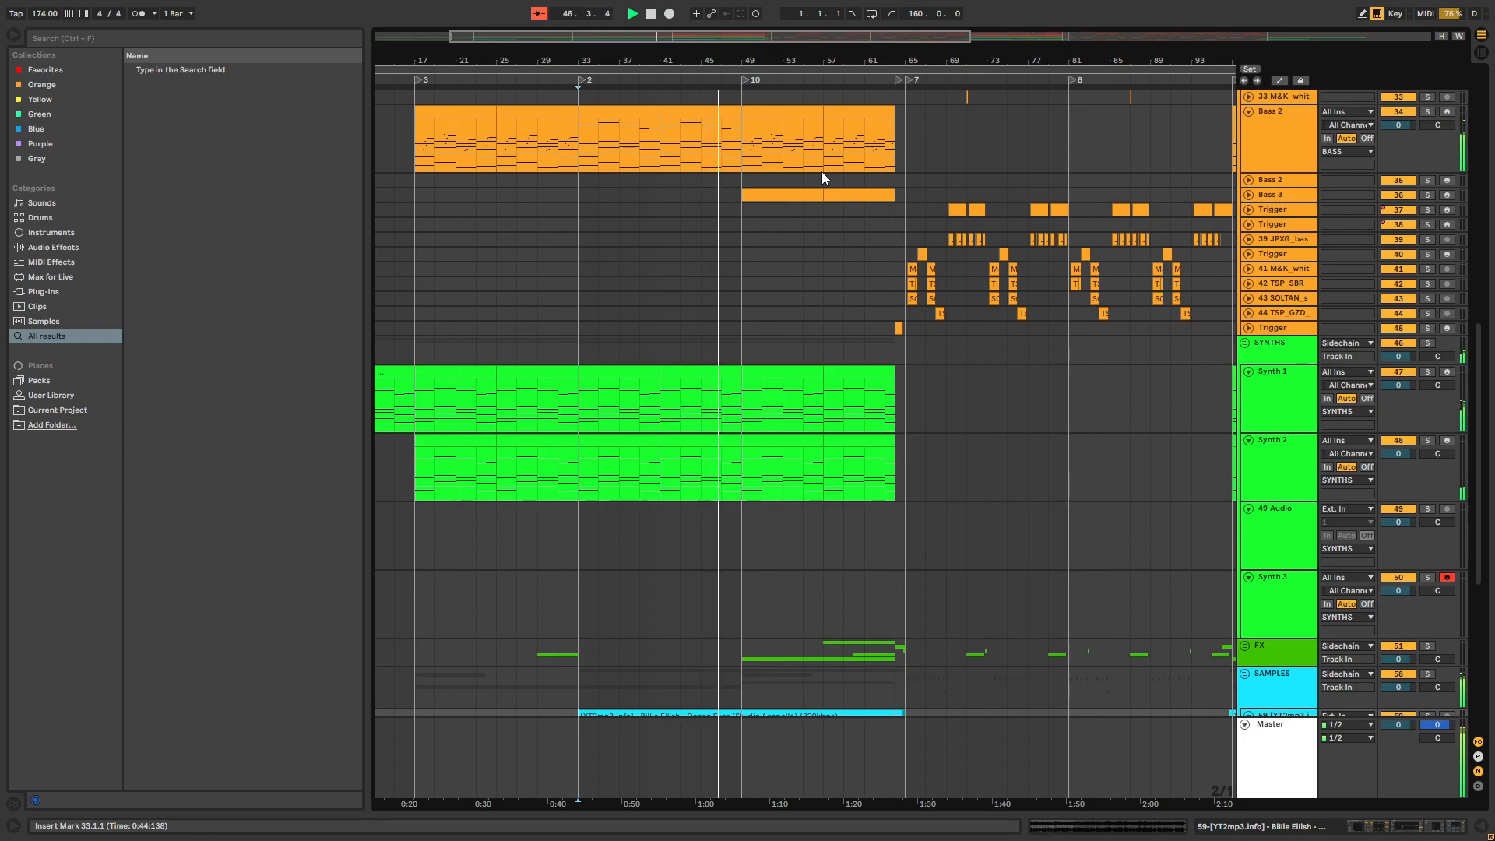
{"action": "scroll", "coordinate": [811, 331], "scroll_direction": "up", "scroll_amount": 2}
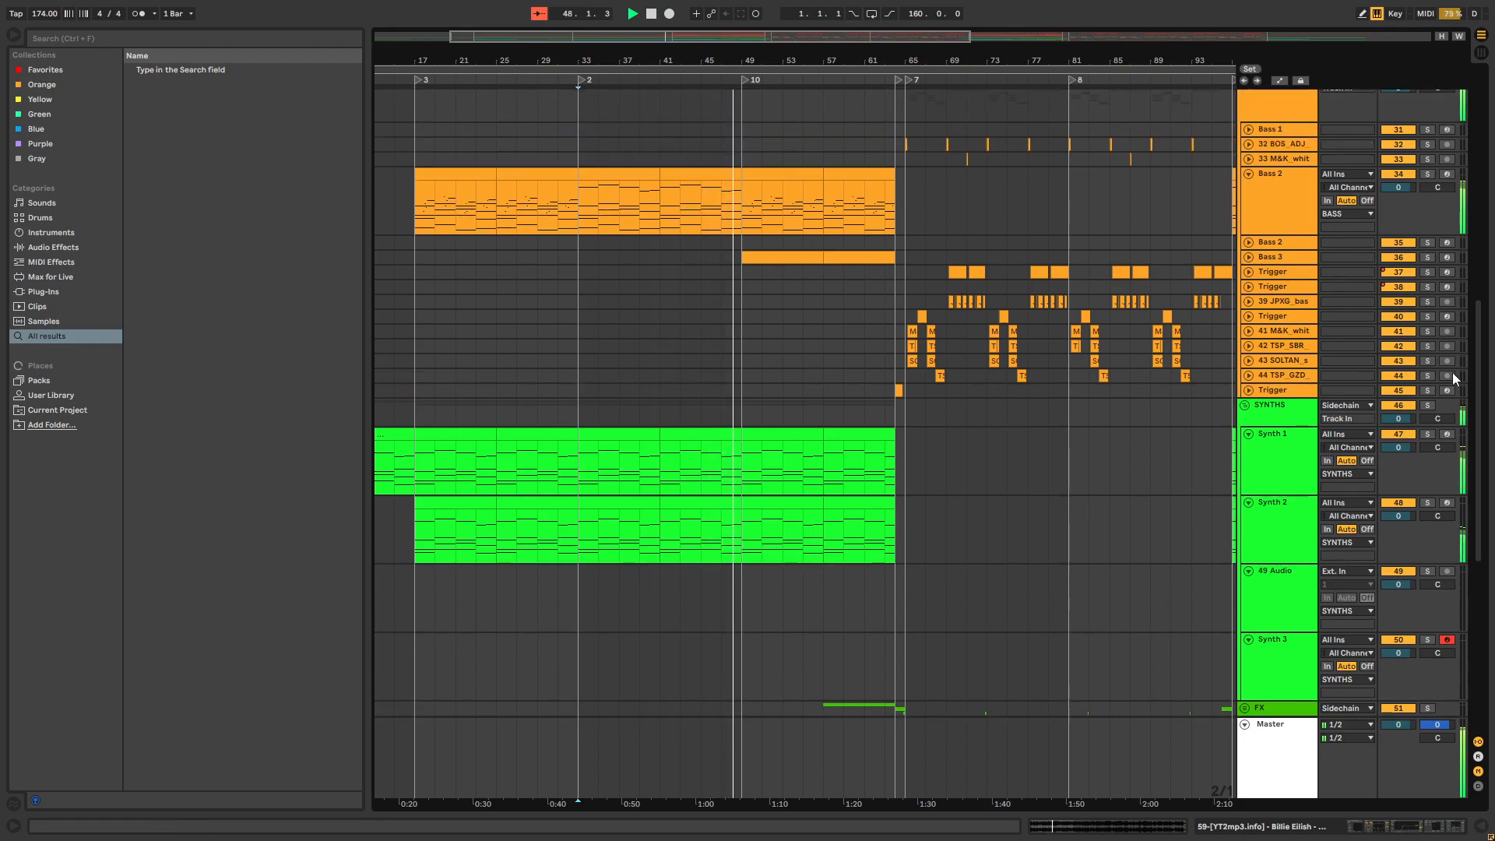
{"action": "scroll", "coordinate": [1476, 330], "scroll_direction": "up", "scroll_amount": 5}
{"action": "scroll", "coordinate": [1477, 330], "scroll_direction": "up", "scroll_amount": 8}
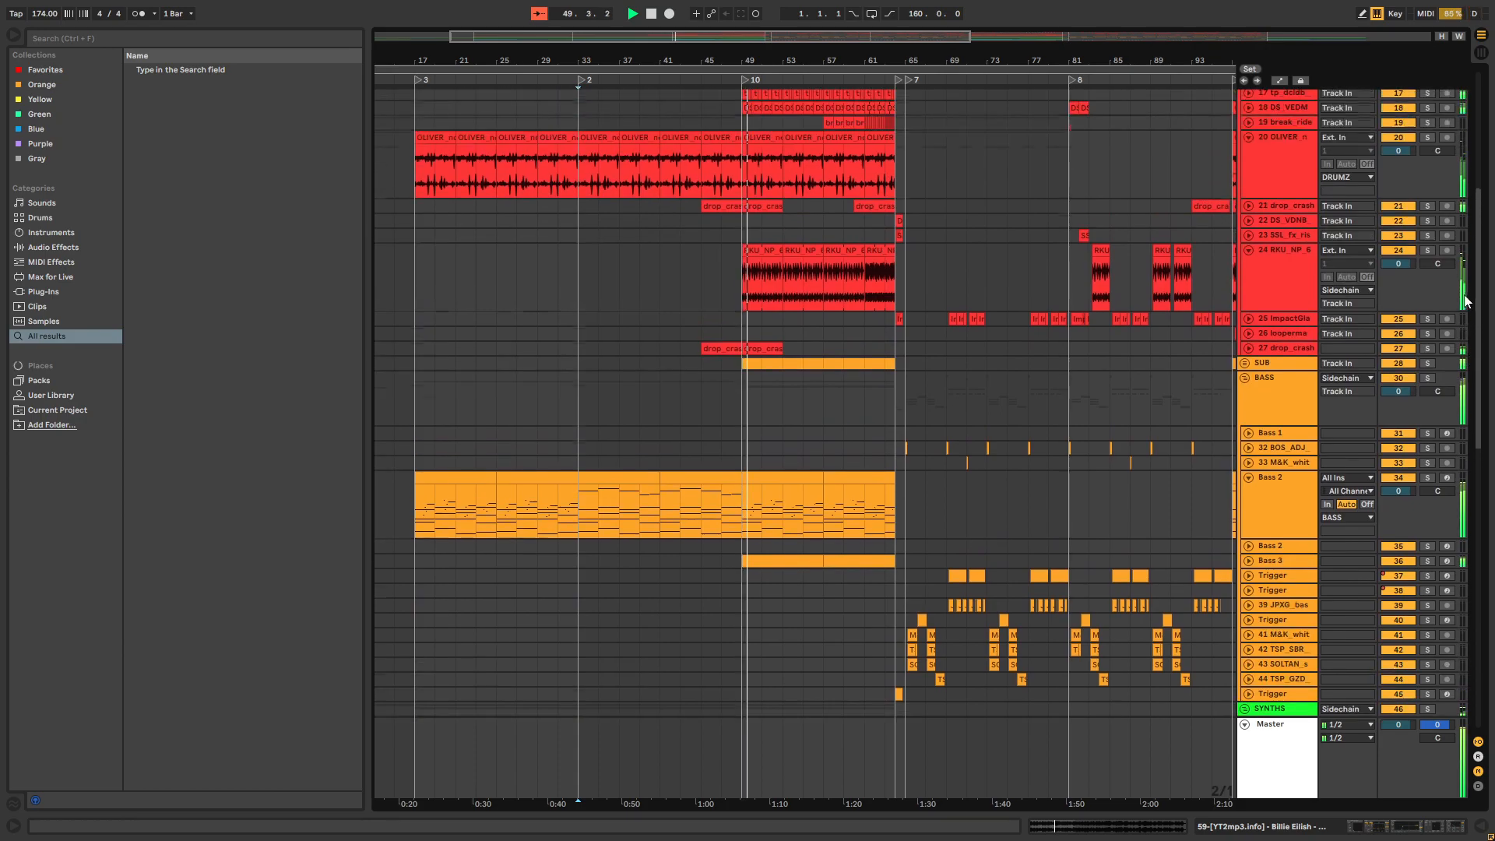
{"action": "left_click_drag", "start_coordinate": [797, 61], "coordinate": [688, 134]}
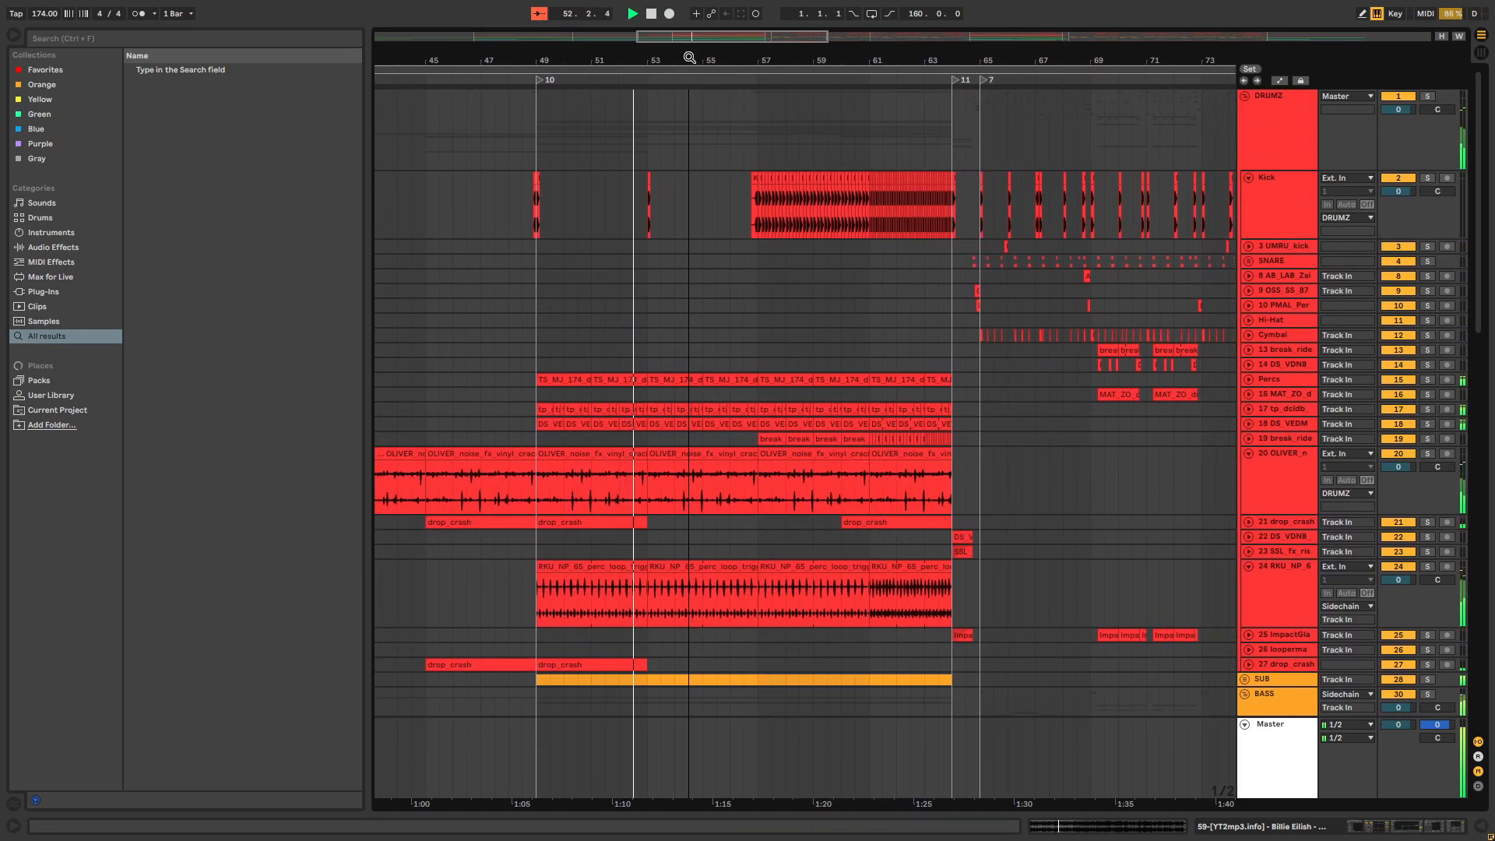
{"action": "left_click_drag", "start_coordinate": [693, 59], "coordinate": [712, 59]}
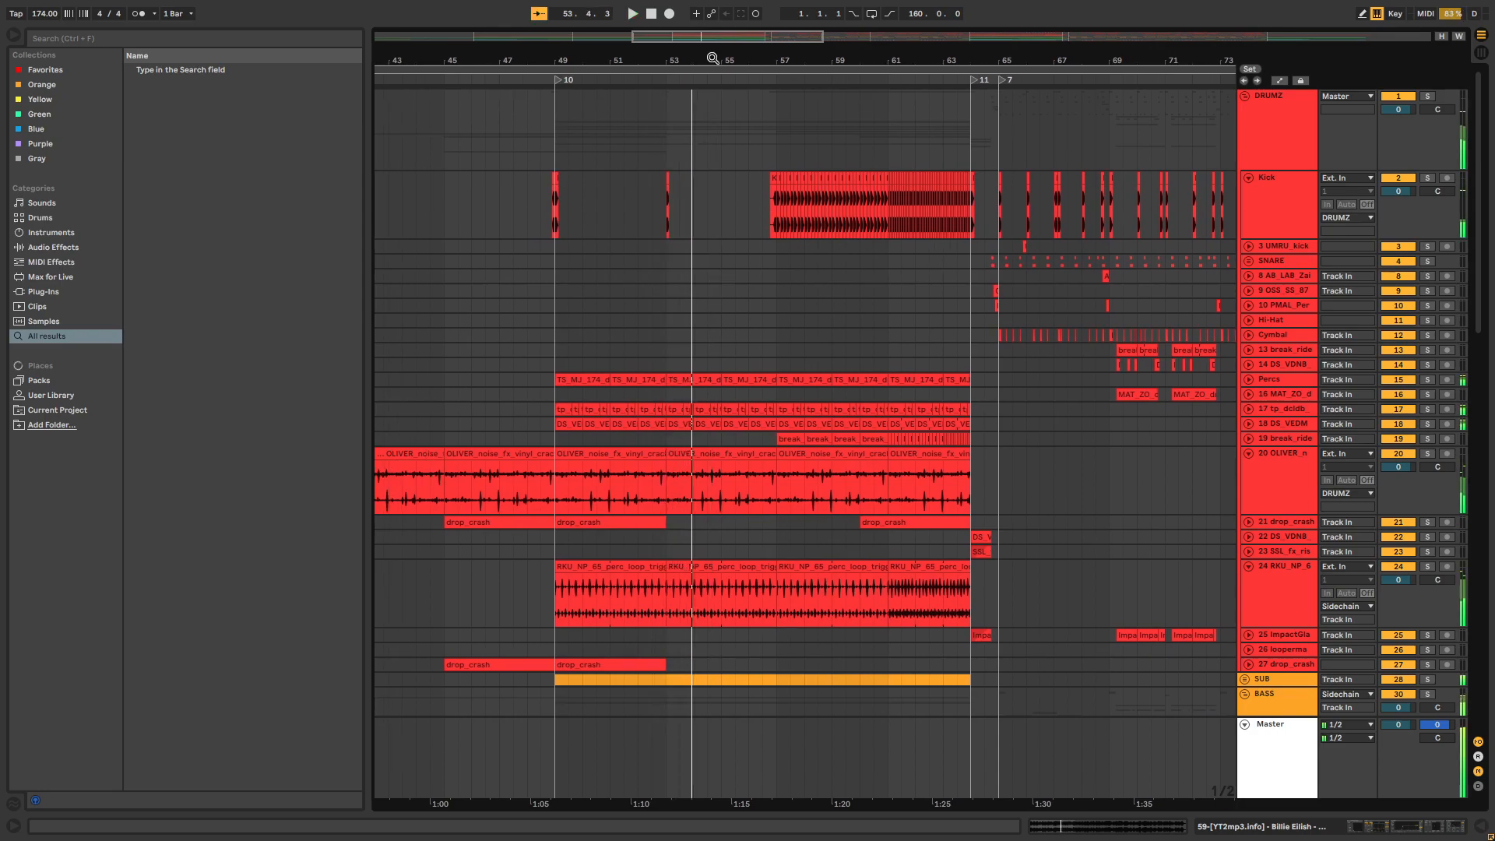
Unfold the drum tracks from Percs down to 19 break_ride in the DRUMZ group to show their waveforms
{"action": "scroll", "coordinate": [663, 289], "scroll_direction": "down", "scroll_amount": 3}
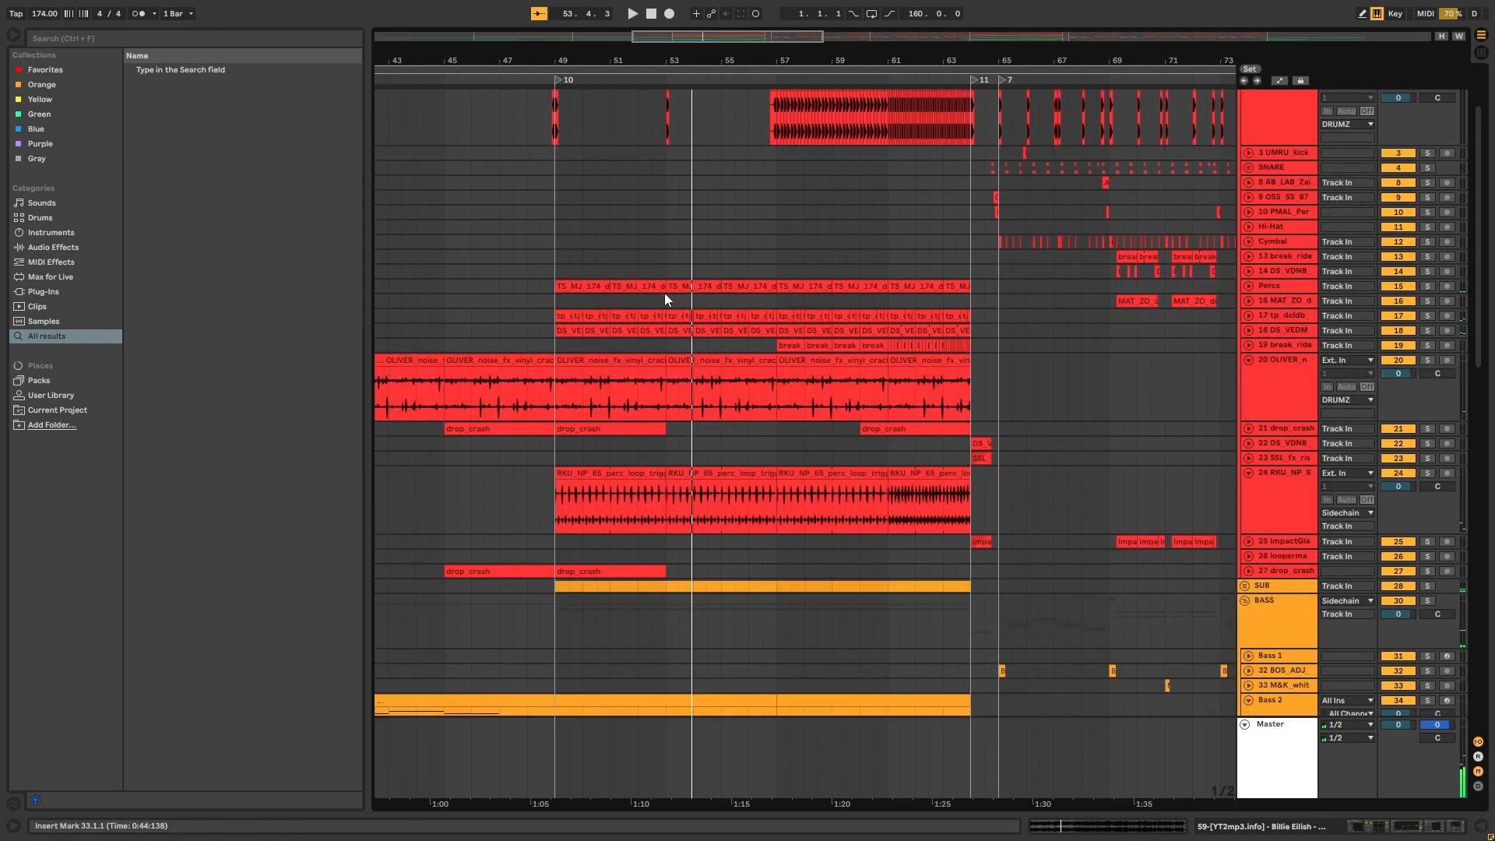
{"action": "scroll", "coordinate": [665, 293], "scroll_direction": "down", "scroll_amount": 4}
{"action": "scroll", "coordinate": [635, 322], "scroll_direction": "left", "scroll_amount": 1}
{"action": "scroll", "coordinate": [635, 324], "scroll_direction": "up", "scroll_amount": 6}
{"action": "scroll", "coordinate": [634, 327], "scroll_direction": "up", "scroll_amount": 1}
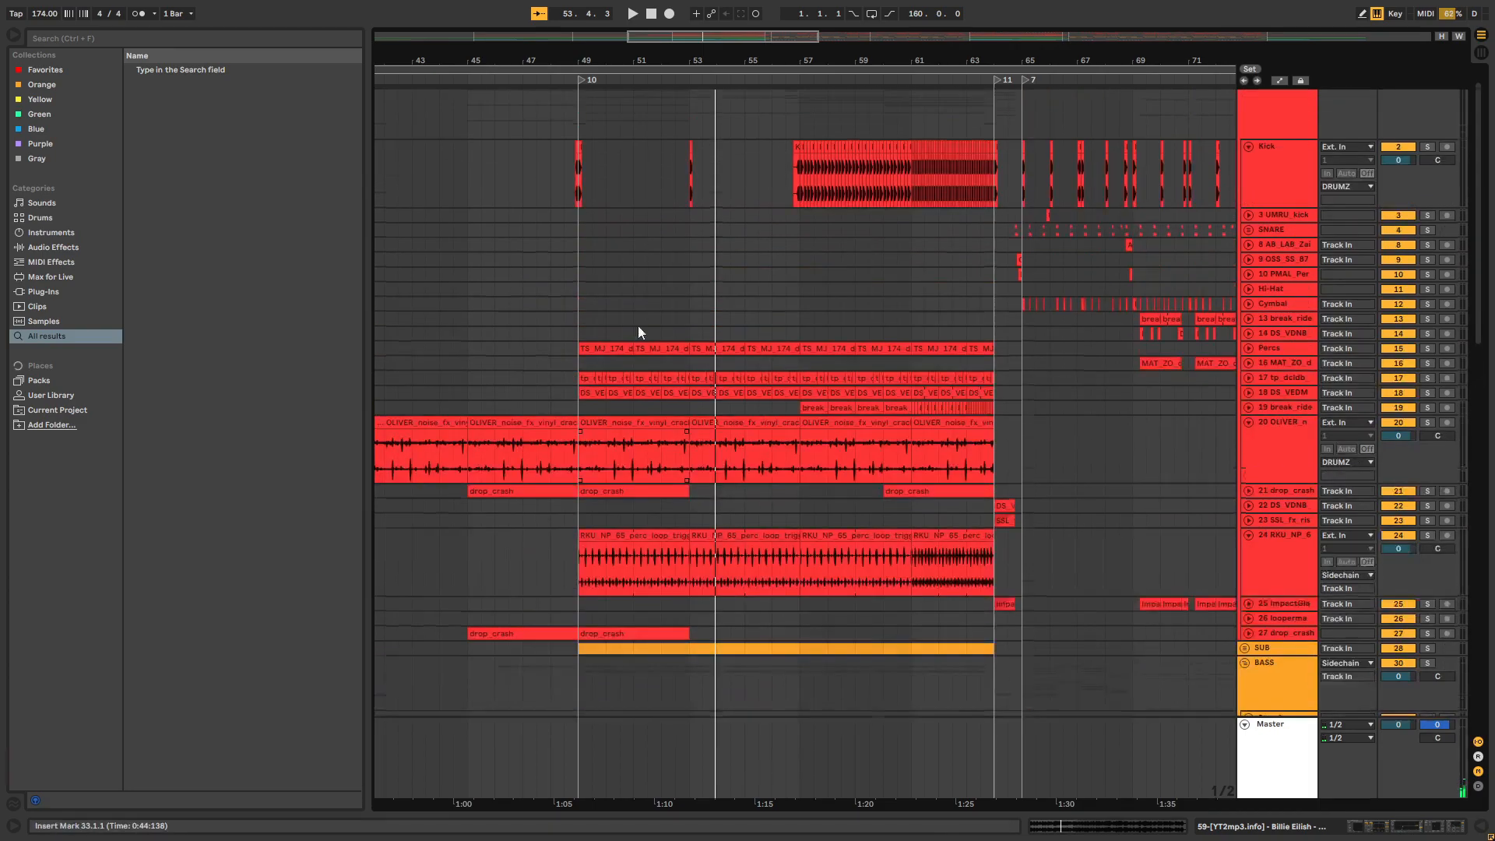
{"action": "left_click", "coordinate": [1246, 405]}
{"action": "left_click", "coordinate": [1246, 391]}
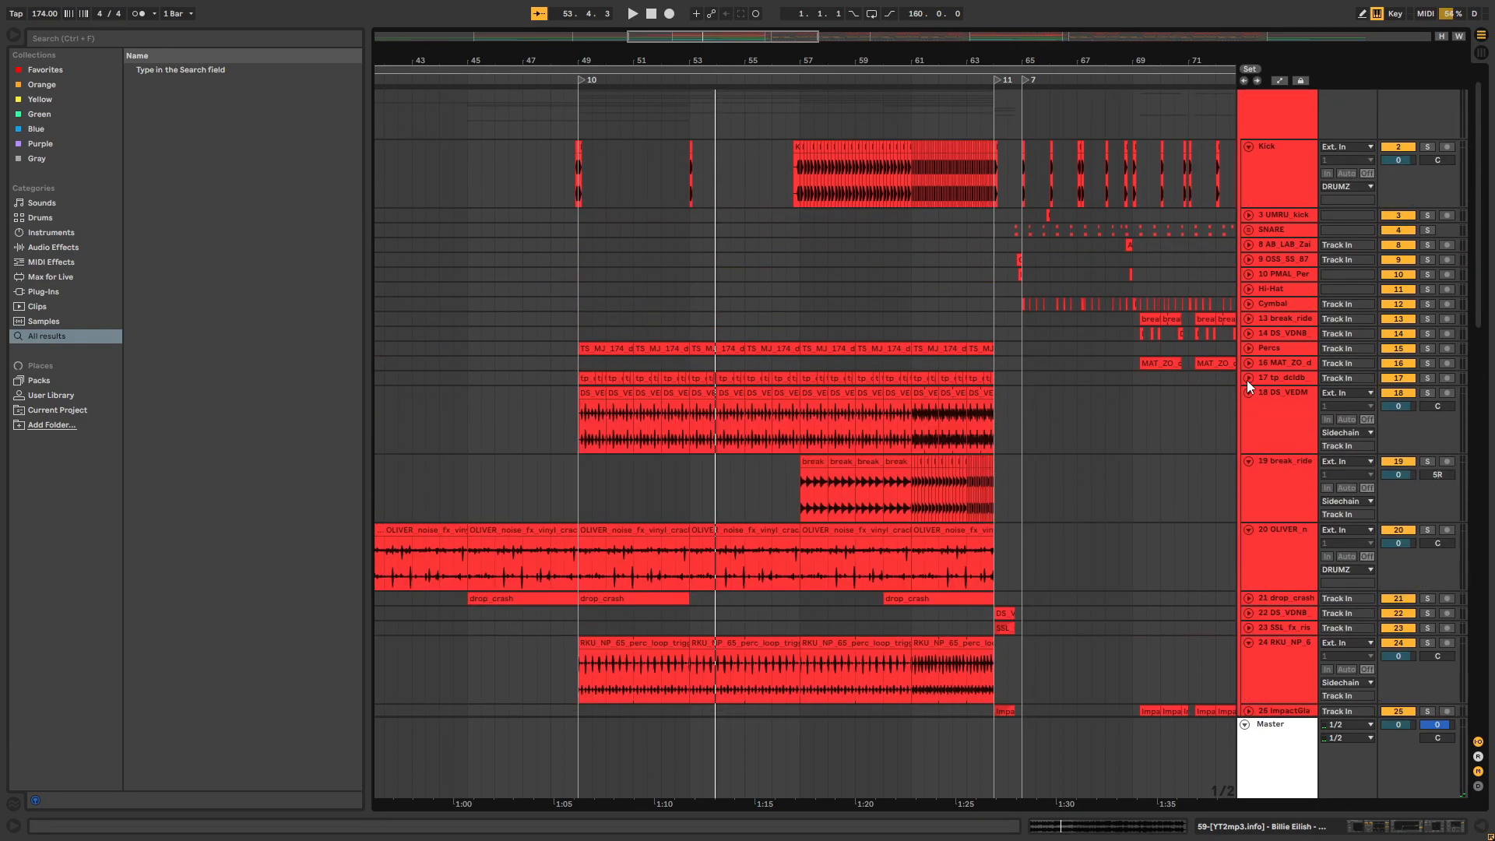
{"action": "left_click", "coordinate": [1246, 378]}
{"action": "left_click", "coordinate": [1245, 364]}
{"action": "left_click", "coordinate": [1246, 342]}
{"action": "left_click", "coordinate": [1248, 348]}
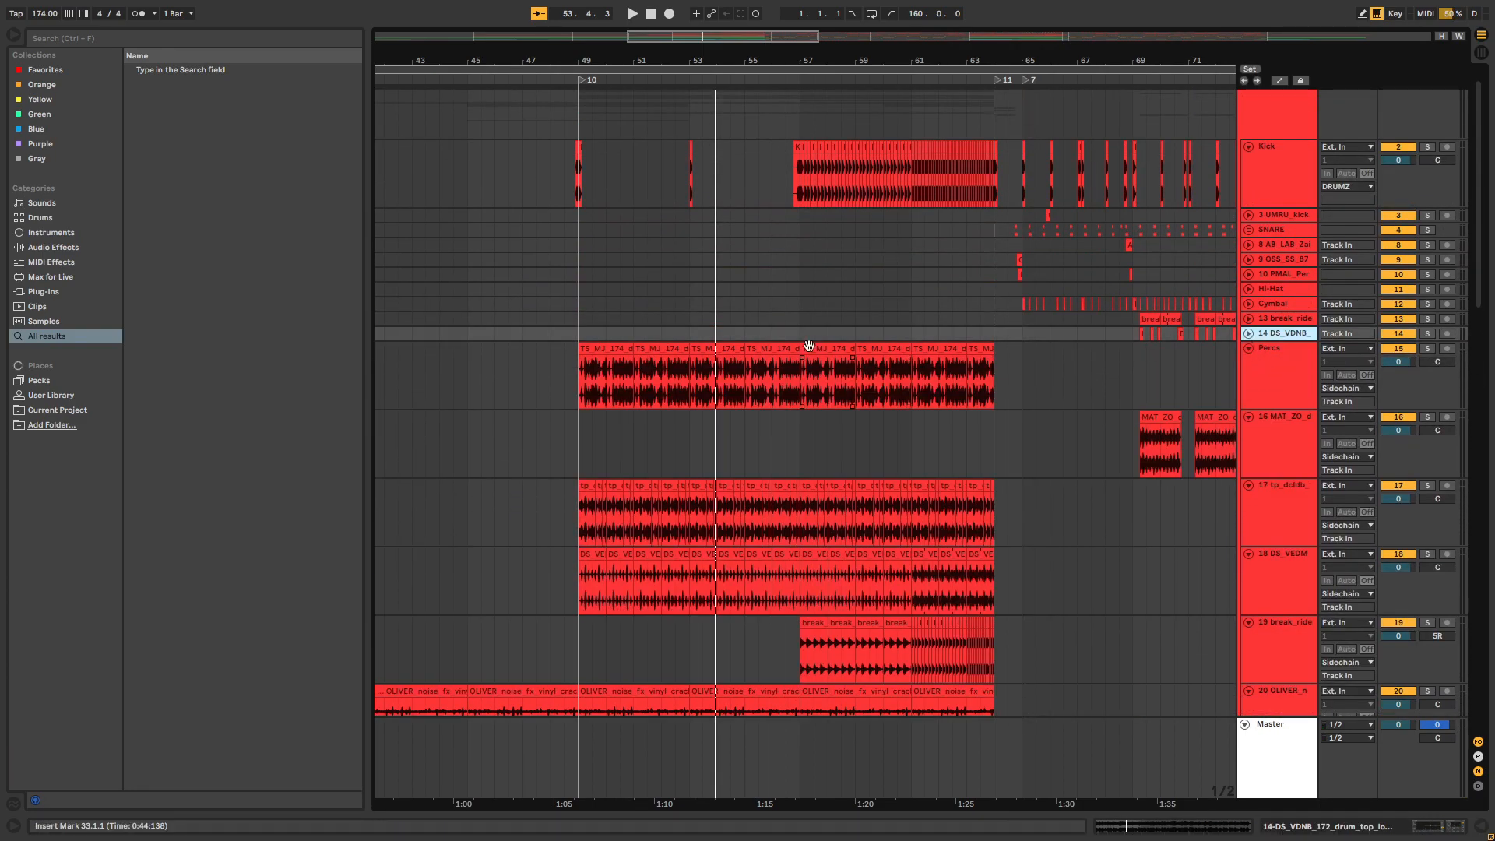
Solo the Percs track, play it from bar 49, and stop playback
{"action": "scroll", "coordinate": [643, 326], "scroll_direction": "up", "scroll_amount": 2}
{"action": "left_click", "coordinate": [554, 356]}
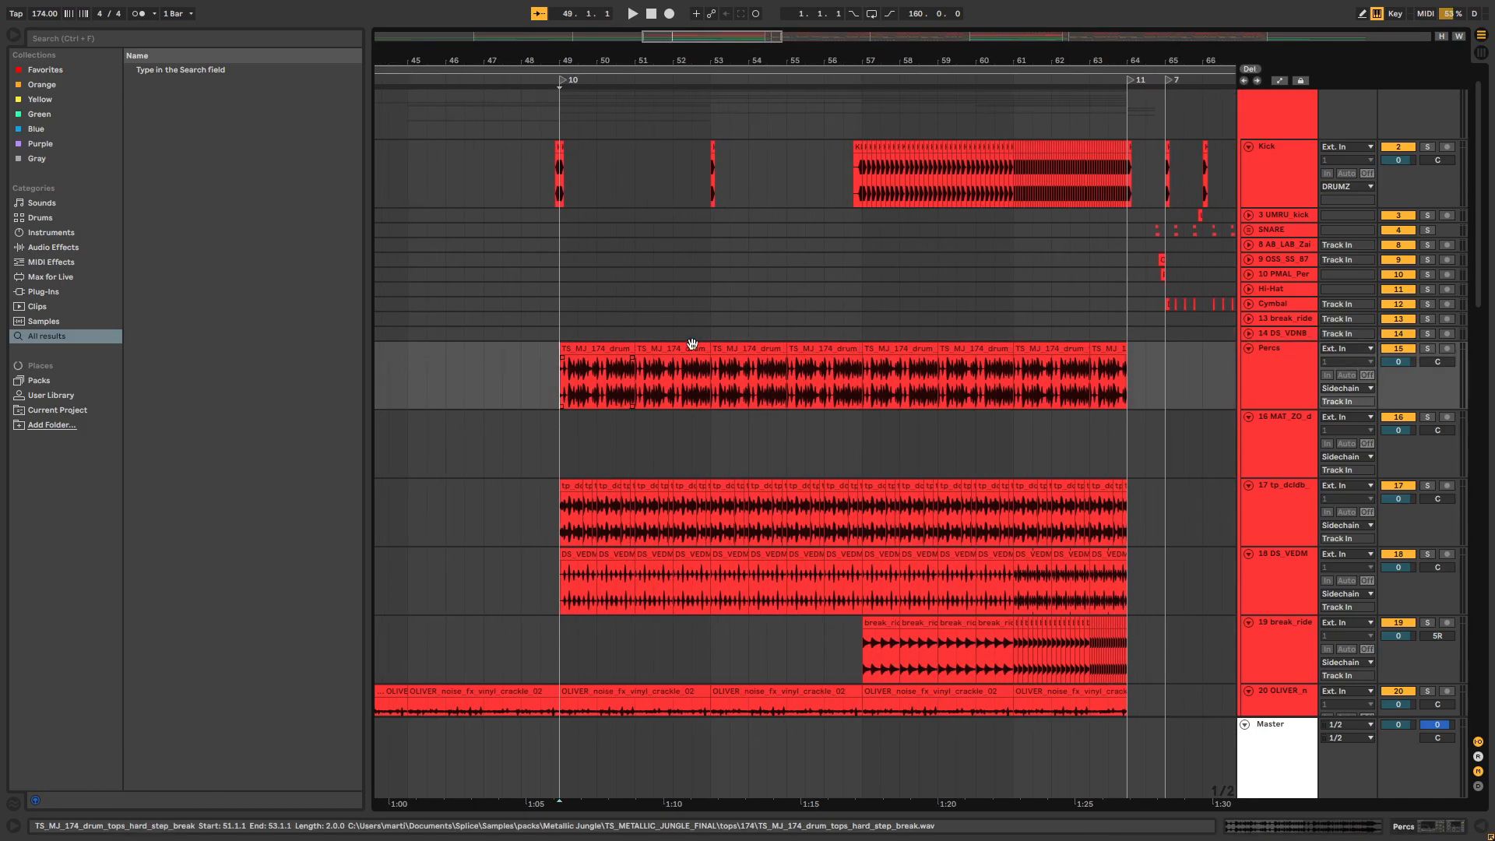
{"action": "left_click", "coordinate": [1429, 347]}
{"action": "key", "text": "space"}
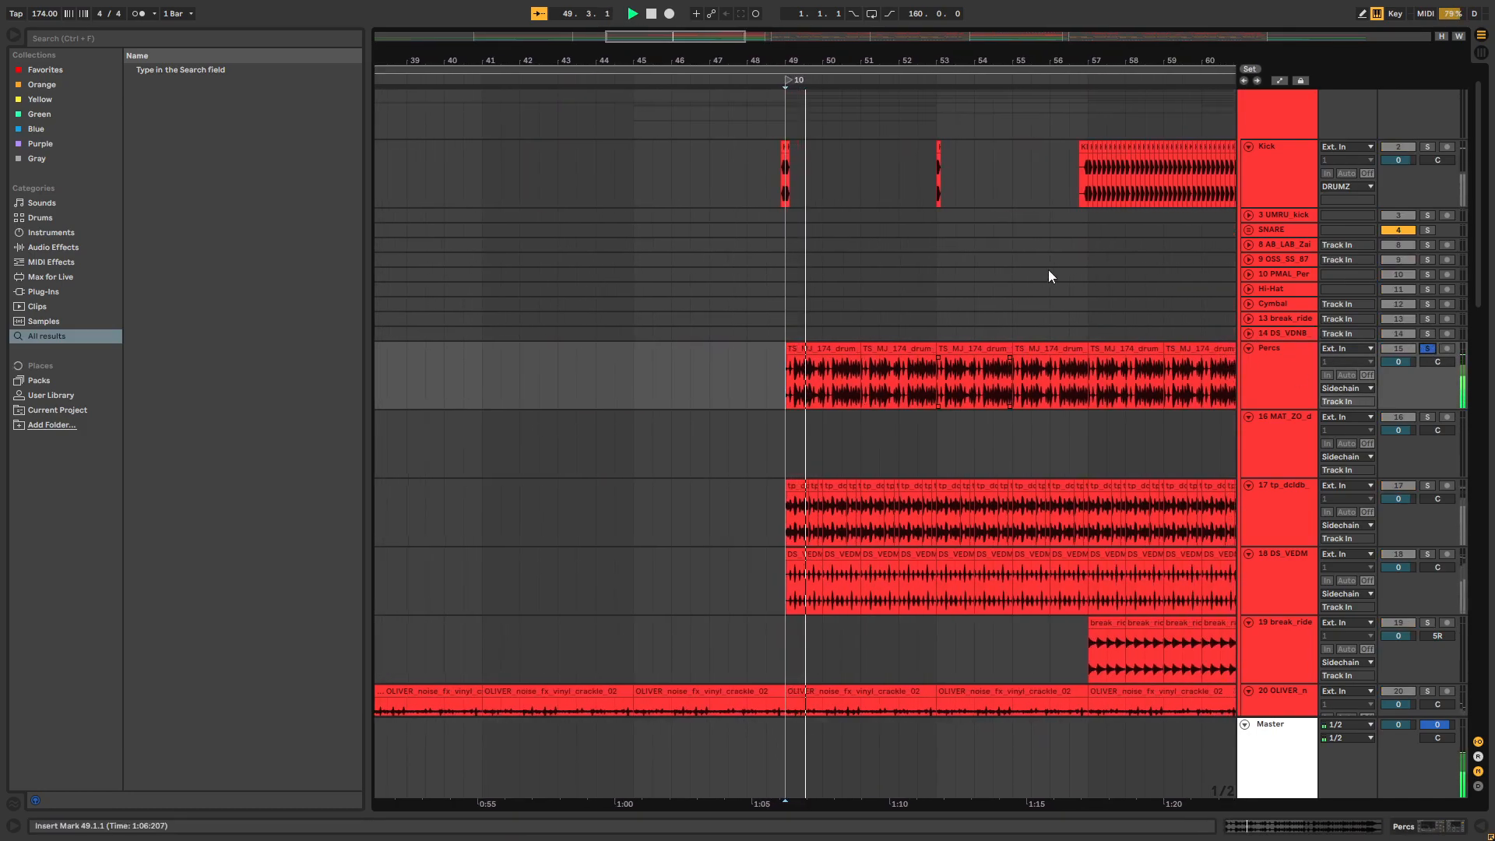
{"action": "key", "text": "space"}
Select the RKU_NP perc loop trigger clips on track 24 from bar 49 to about bar 57
{"action": "scroll", "coordinate": [955, 124], "scroll_direction": "right", "scroll_amount": 3}
{"action": "scroll", "coordinate": [899, 348], "scroll_direction": "down", "scroll_amount": 5}
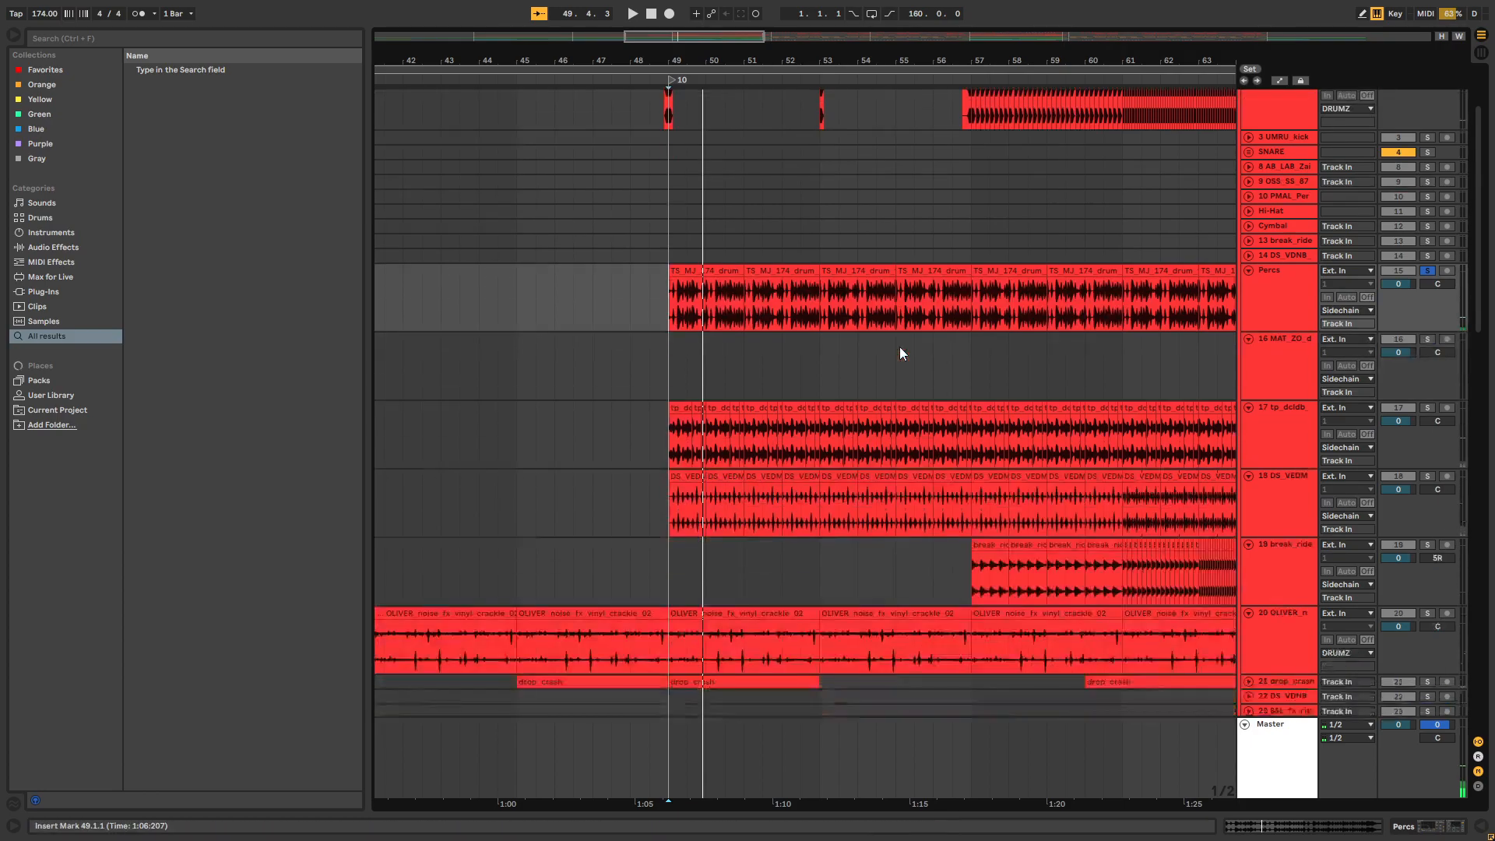
{"action": "scroll", "coordinate": [663, 417], "scroll_direction": "down", "scroll_amount": 1}
{"action": "left_click", "coordinate": [665, 418]}
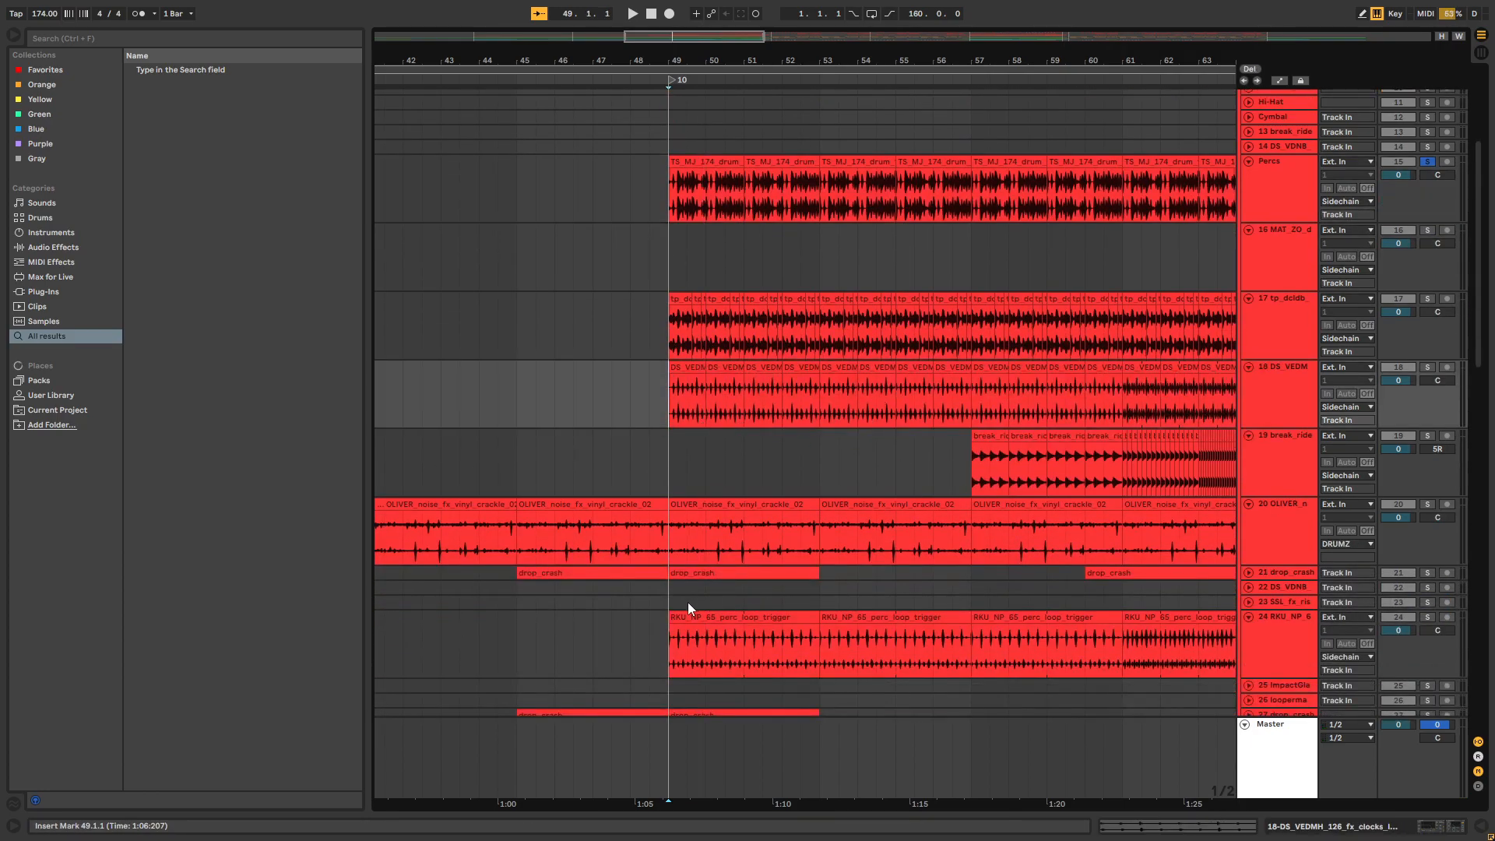
{"action": "scroll", "coordinate": [688, 601], "scroll_direction": "down", "scroll_amount": 1}
{"action": "mouse_move", "coordinate": [667, 605]}
{"action": "left_mouse_down"}
{"action": "mouse_move", "coordinate": [988, 597]}
{"action": "mouse_move", "coordinate": [973, 596]}
{"action": "left_mouse_up"}
Solo track 24 with the perc loop, play it from bar 49, and solo track 18 DS_VEDM during playback
{"action": "left_click", "coordinate": [1428, 571]}
{"action": "left_click", "coordinate": [665, 609]}
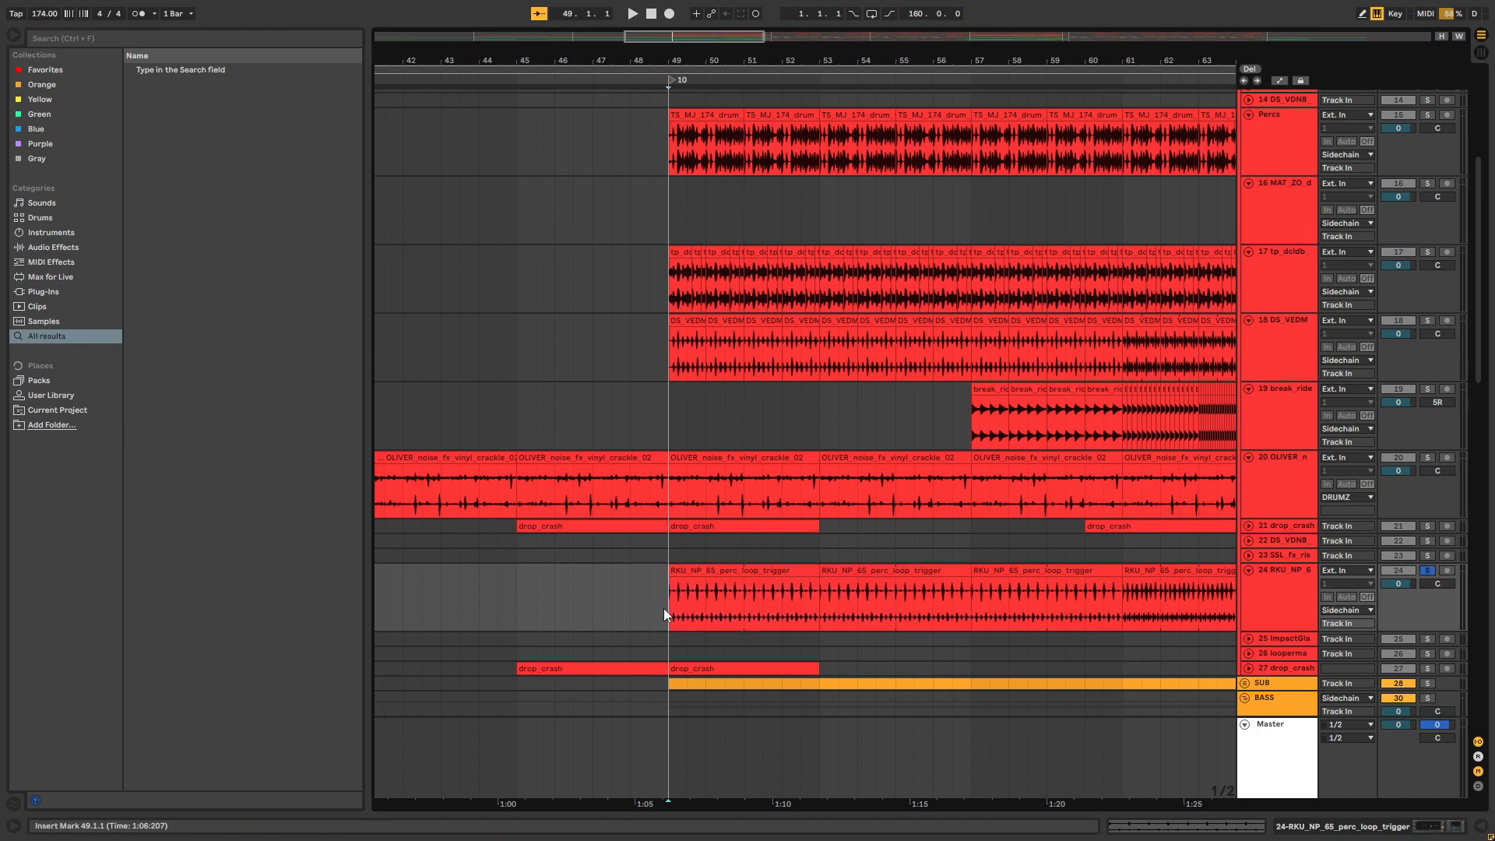
{"action": "key", "text": "space"}
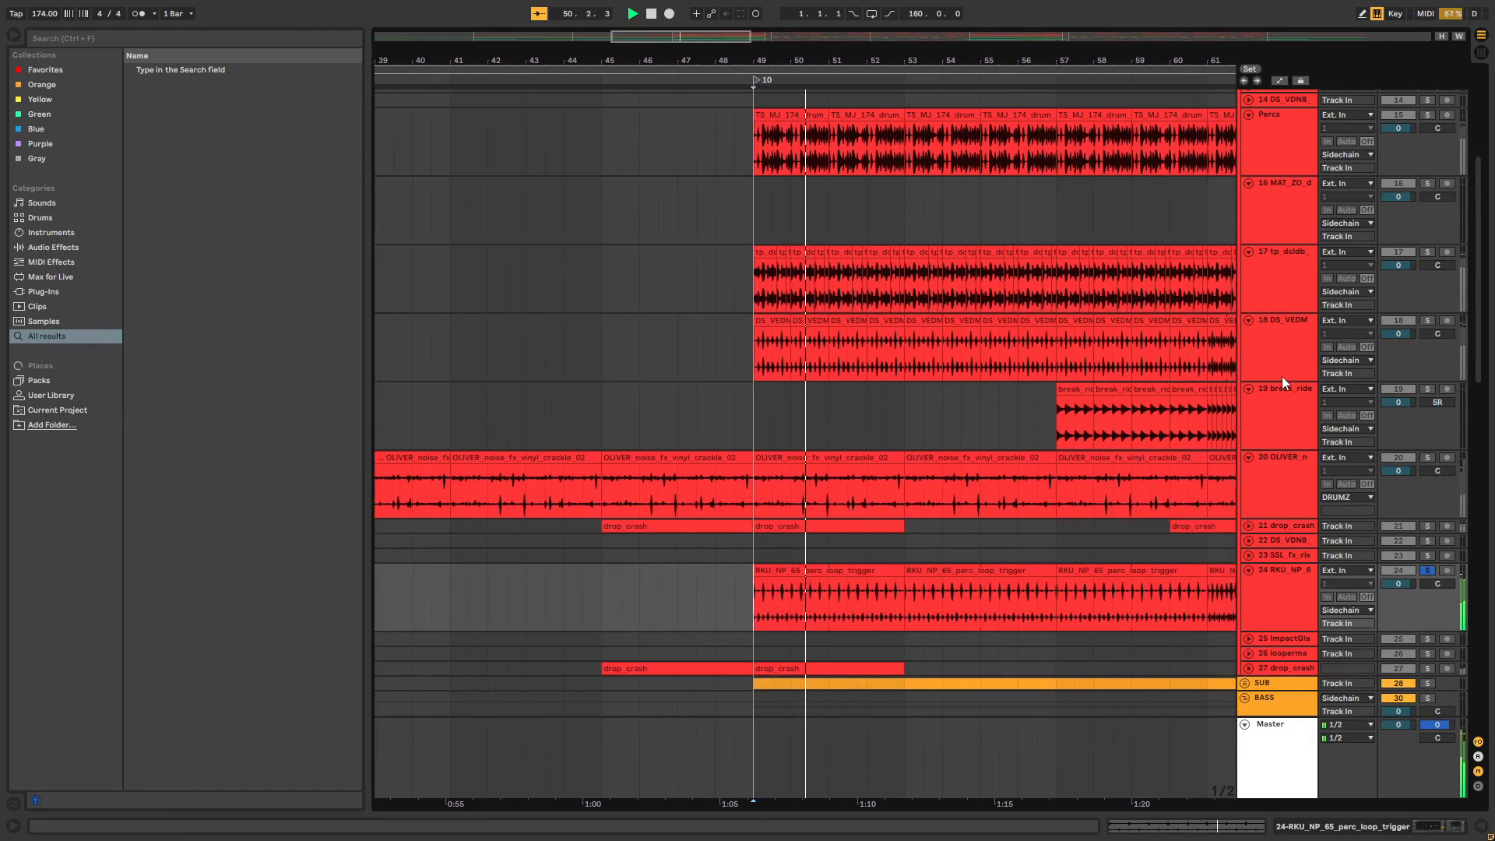
{"action": "left_click", "coordinate": [1428, 317]}
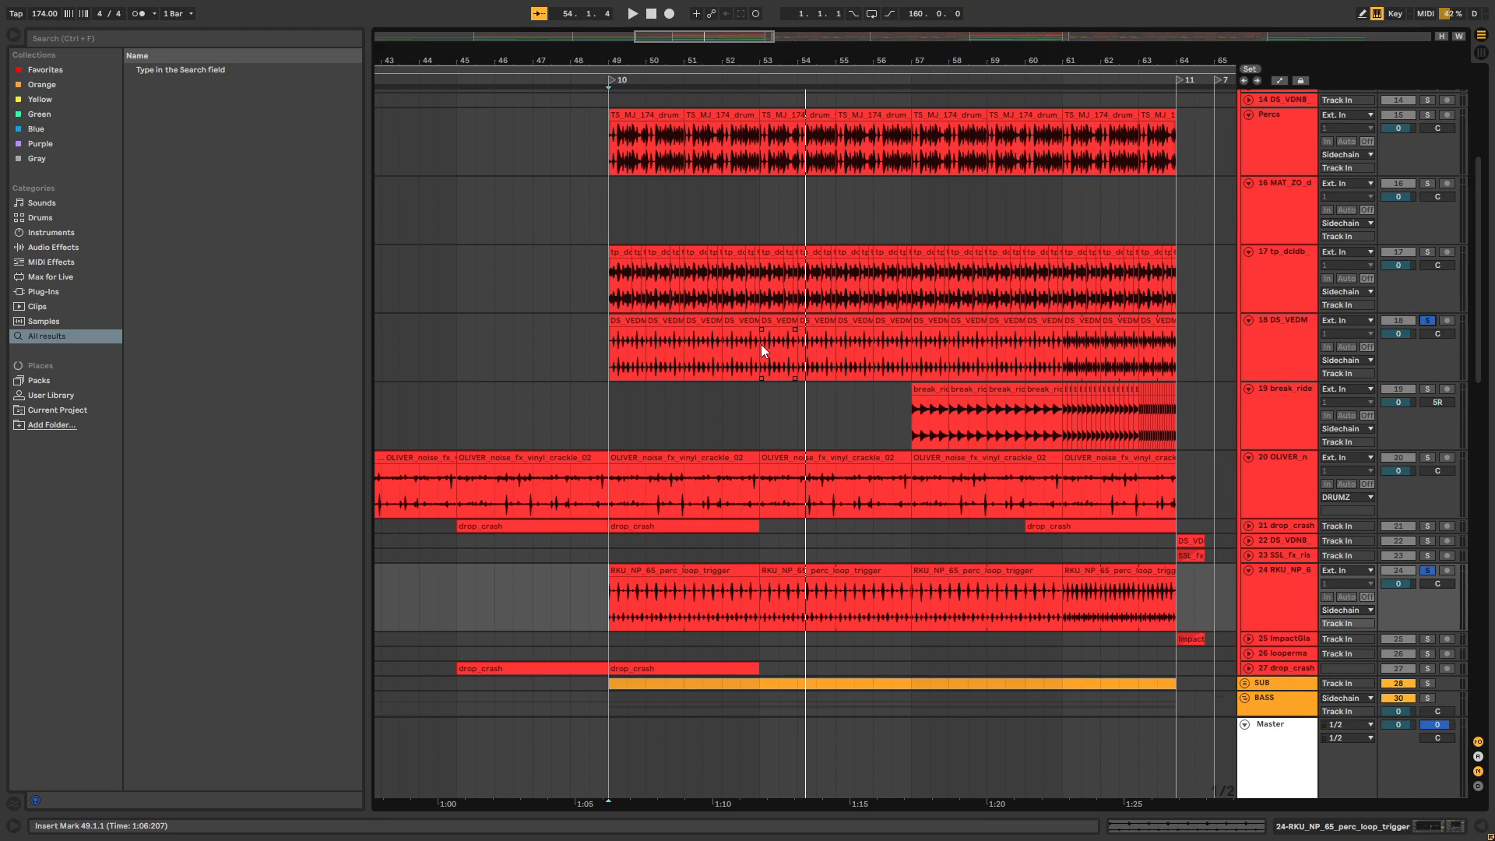
Unfold the second Bass 2 track and the Bass 3 track in the BASS group to show their clips
{"action": "left_click_drag", "start_coordinate": [789, 55], "coordinate": [729, 17]}
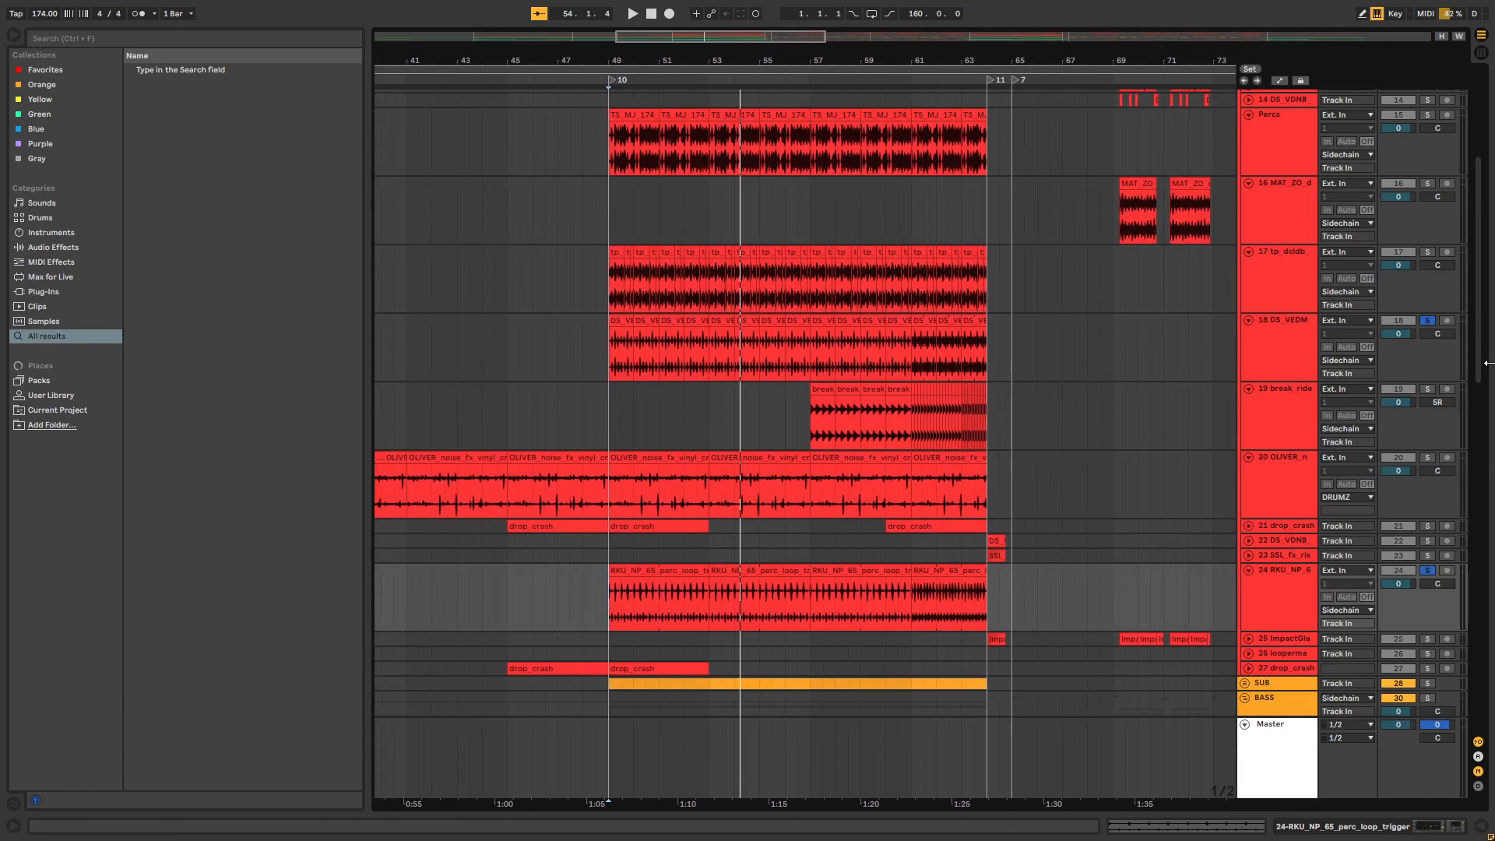
{"action": "scroll", "coordinate": [1459, 319], "scroll_direction": "up", "scroll_amount": 4}
{"action": "scroll", "coordinate": [1459, 319], "scroll_direction": "down", "scroll_amount": 15}
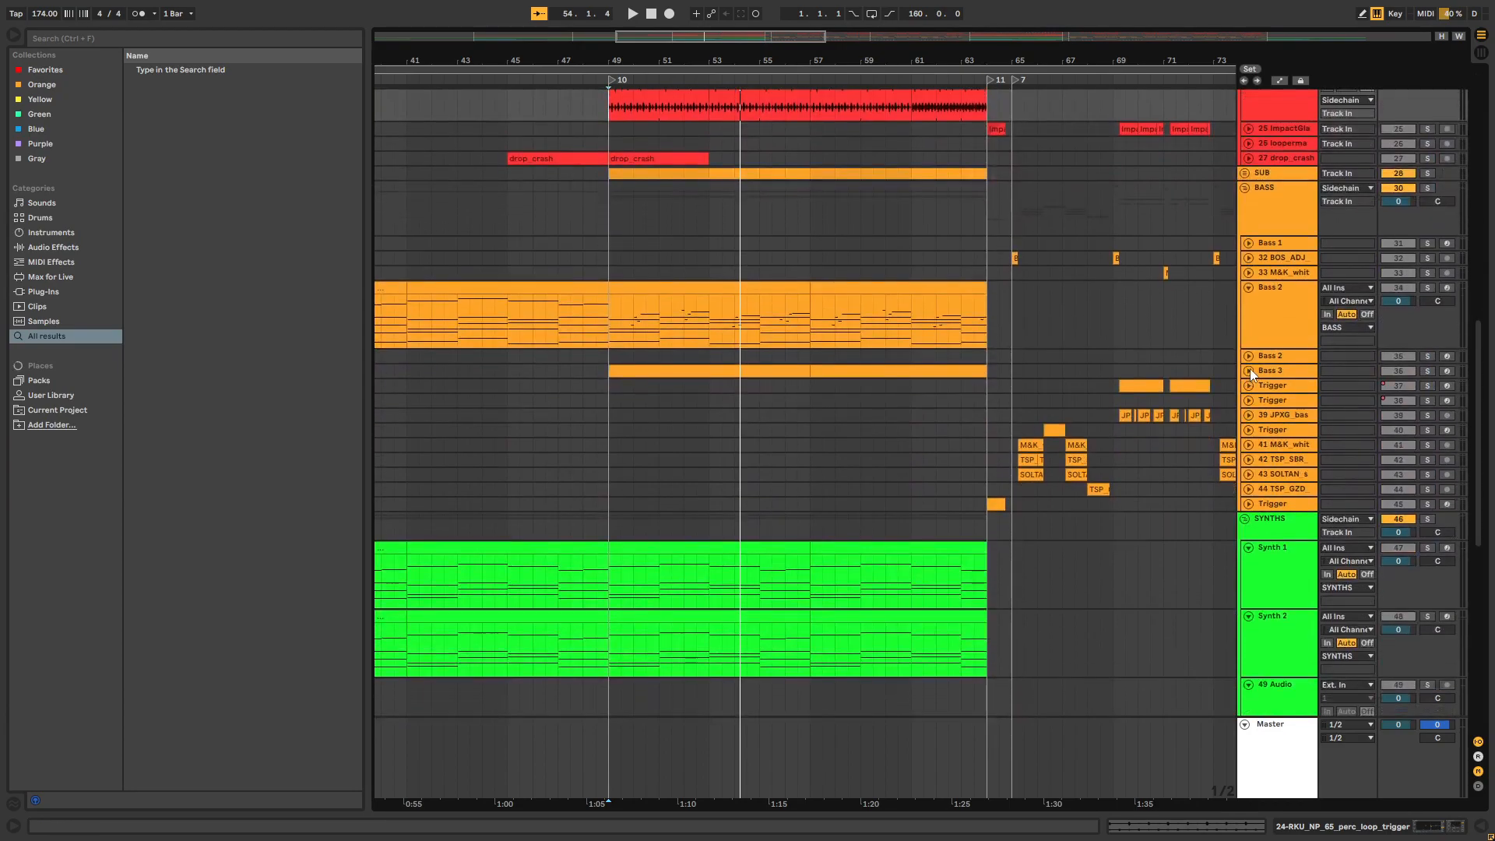
{"action": "left_click", "coordinate": [1249, 357]}
{"action": "left_click", "coordinate": [1248, 428]}
{"action": "left_click", "coordinate": [1248, 425]}
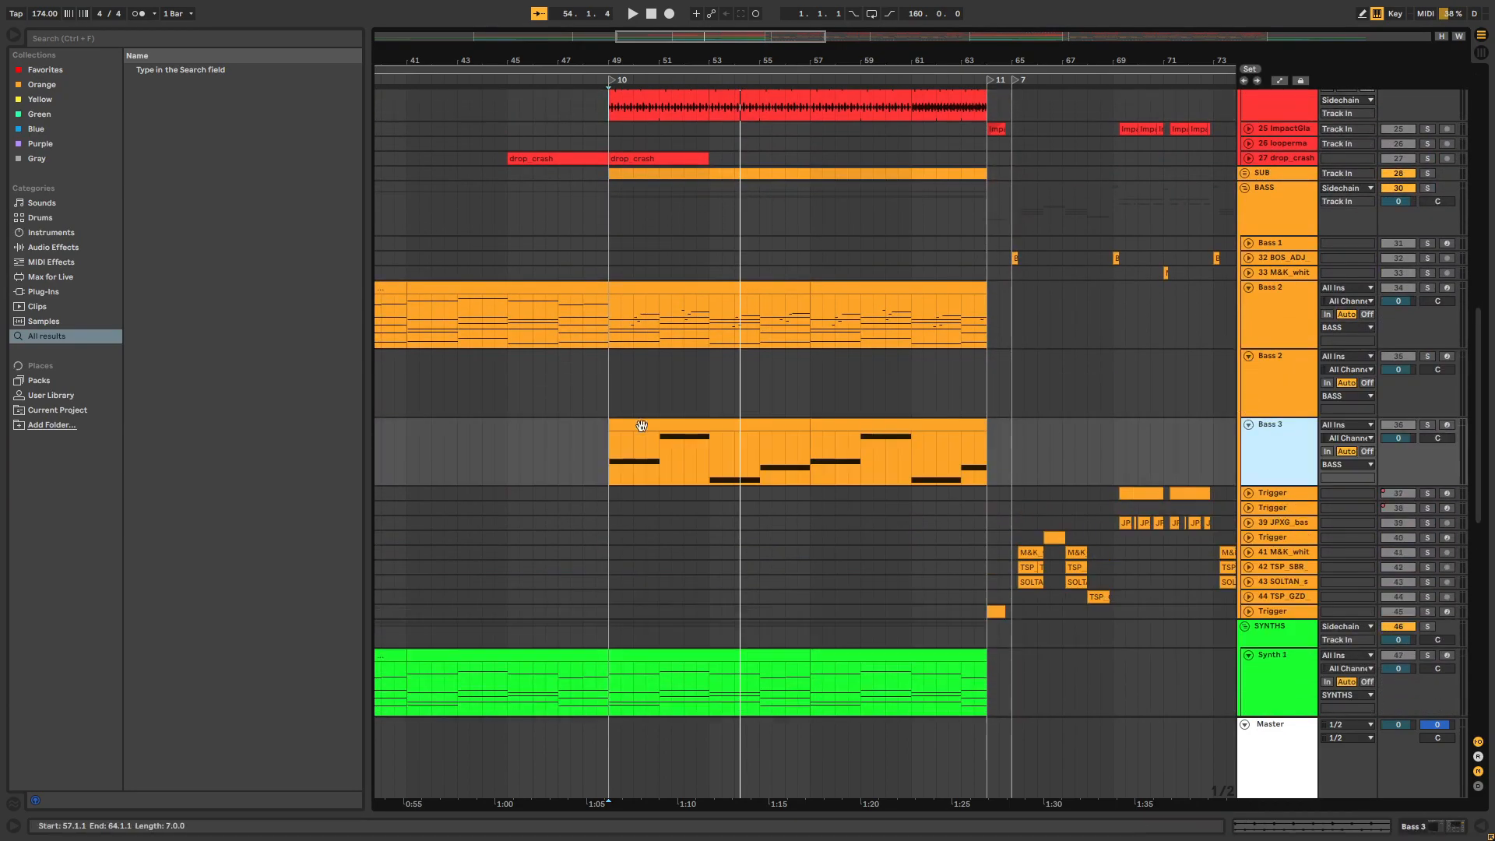
Unfold the SUB group and select the Sub track's clips from bar 49 to bar 61
{"action": "scroll", "coordinate": [610, 452], "scroll_direction": "down", "scroll_amount": 4}
{"action": "scroll", "coordinate": [814, 296], "scroll_direction": "up", "scroll_amount": 5}
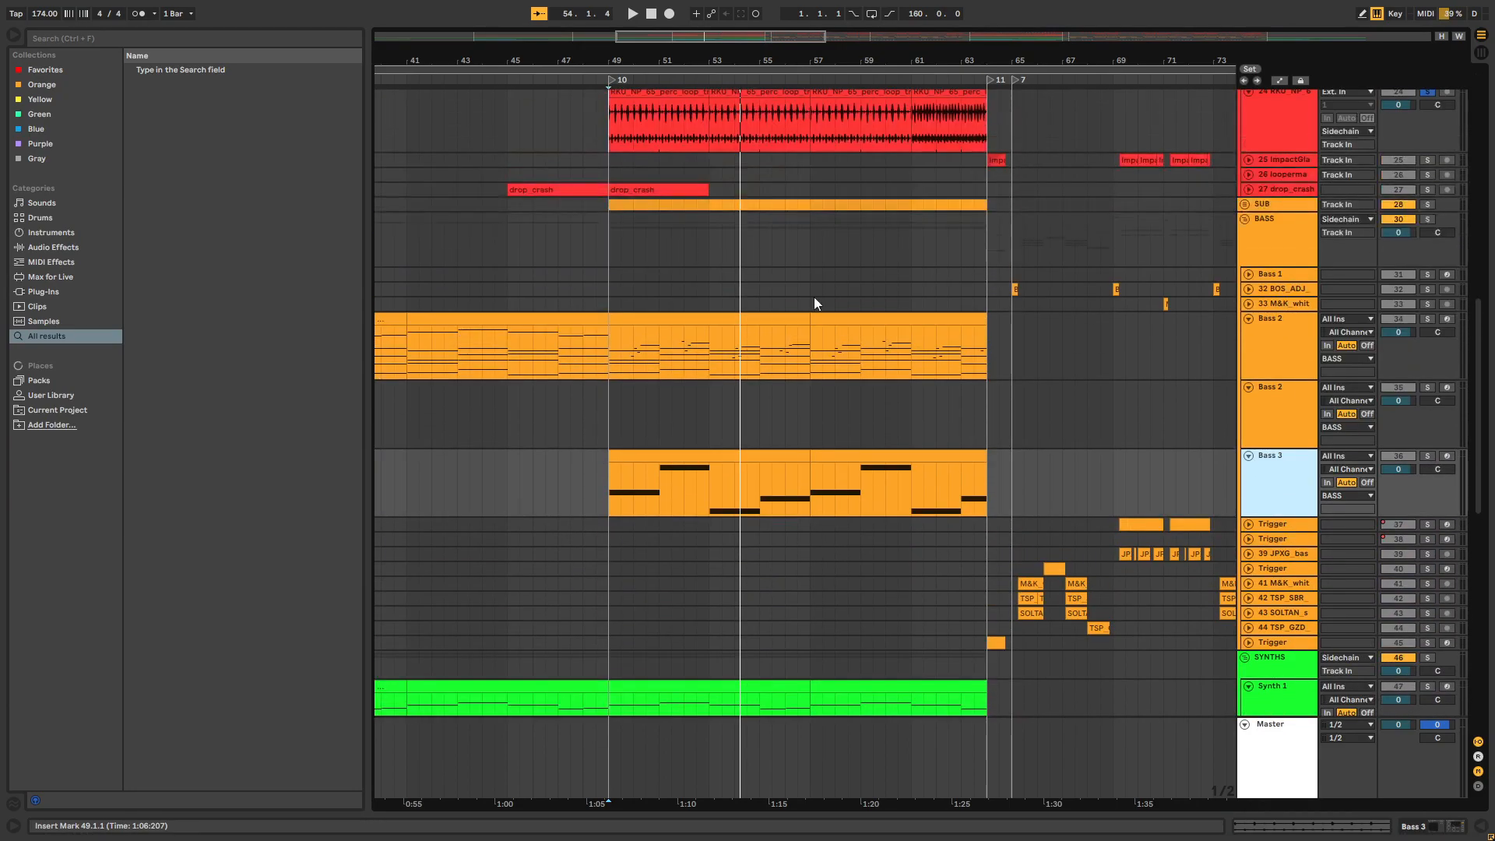
{"action": "left_click", "coordinate": [1242, 204]}
{"action": "left_click_drag", "start_coordinate": [632, 61], "coordinate": [632, 95]}
{"action": "left_click", "coordinate": [577, 256]}
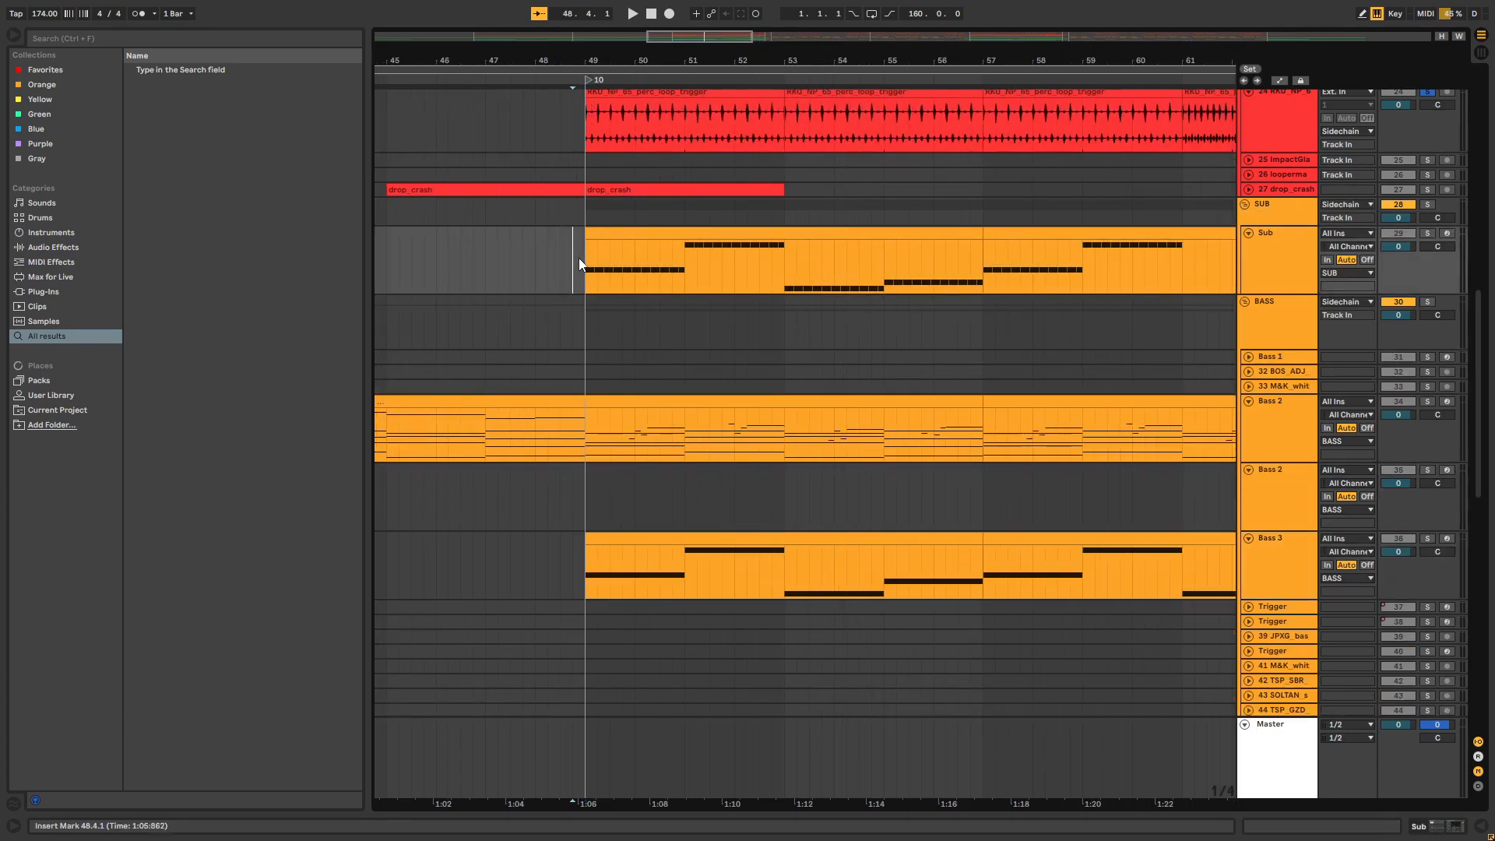
{"action": "left_click_drag", "start_coordinate": [590, 266], "coordinate": [1184, 267]}
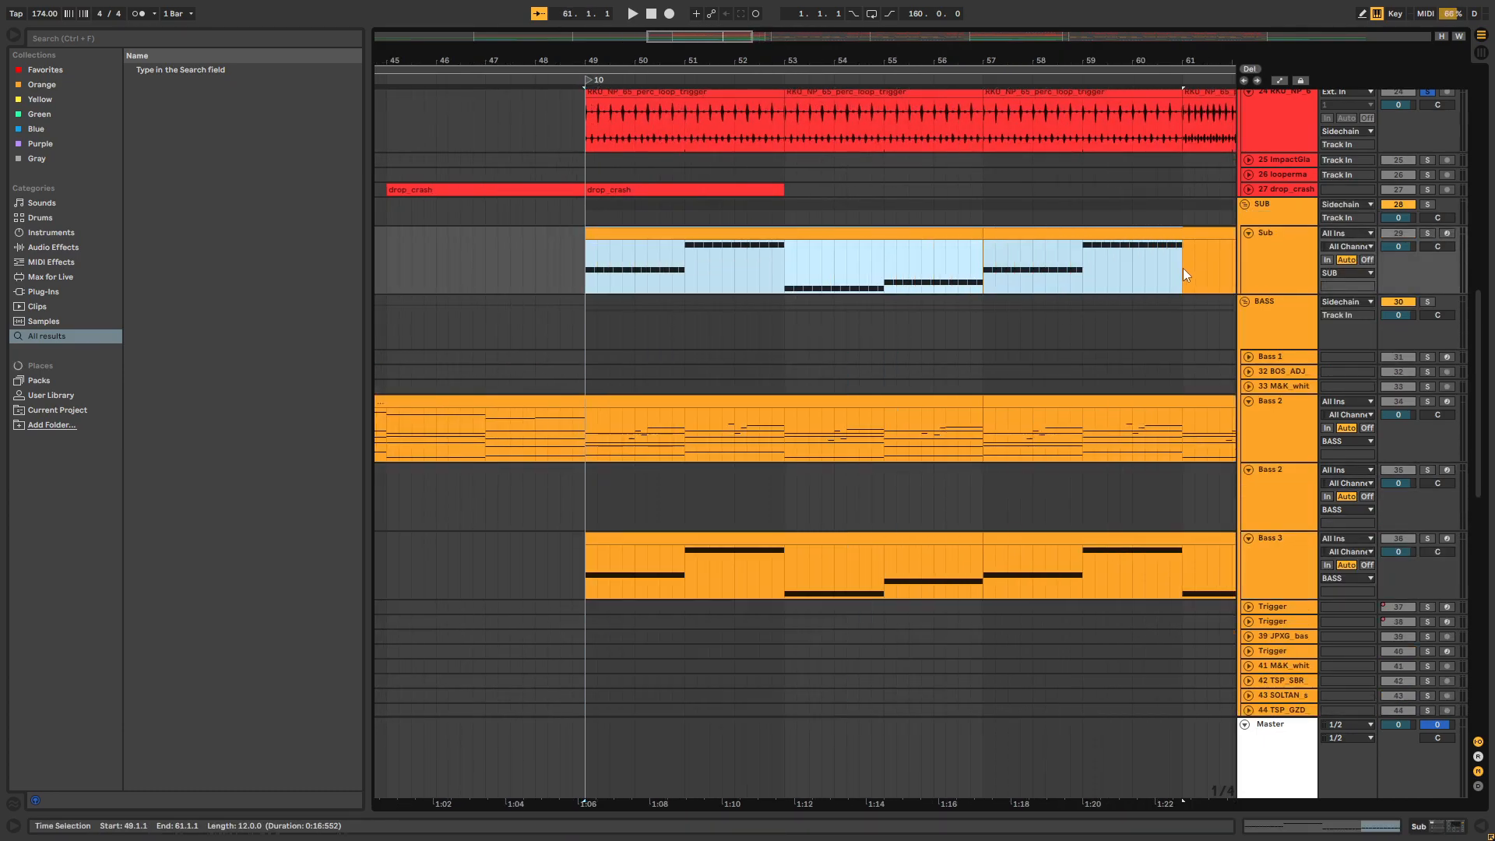
{"action": "scroll", "coordinate": [730, 192], "scroll_direction": "right", "scroll_amount": 2}
Solo the Sub track, play it from bar 49, and solo Bass 3 during playback
{"action": "left_click", "coordinate": [522, 273]}
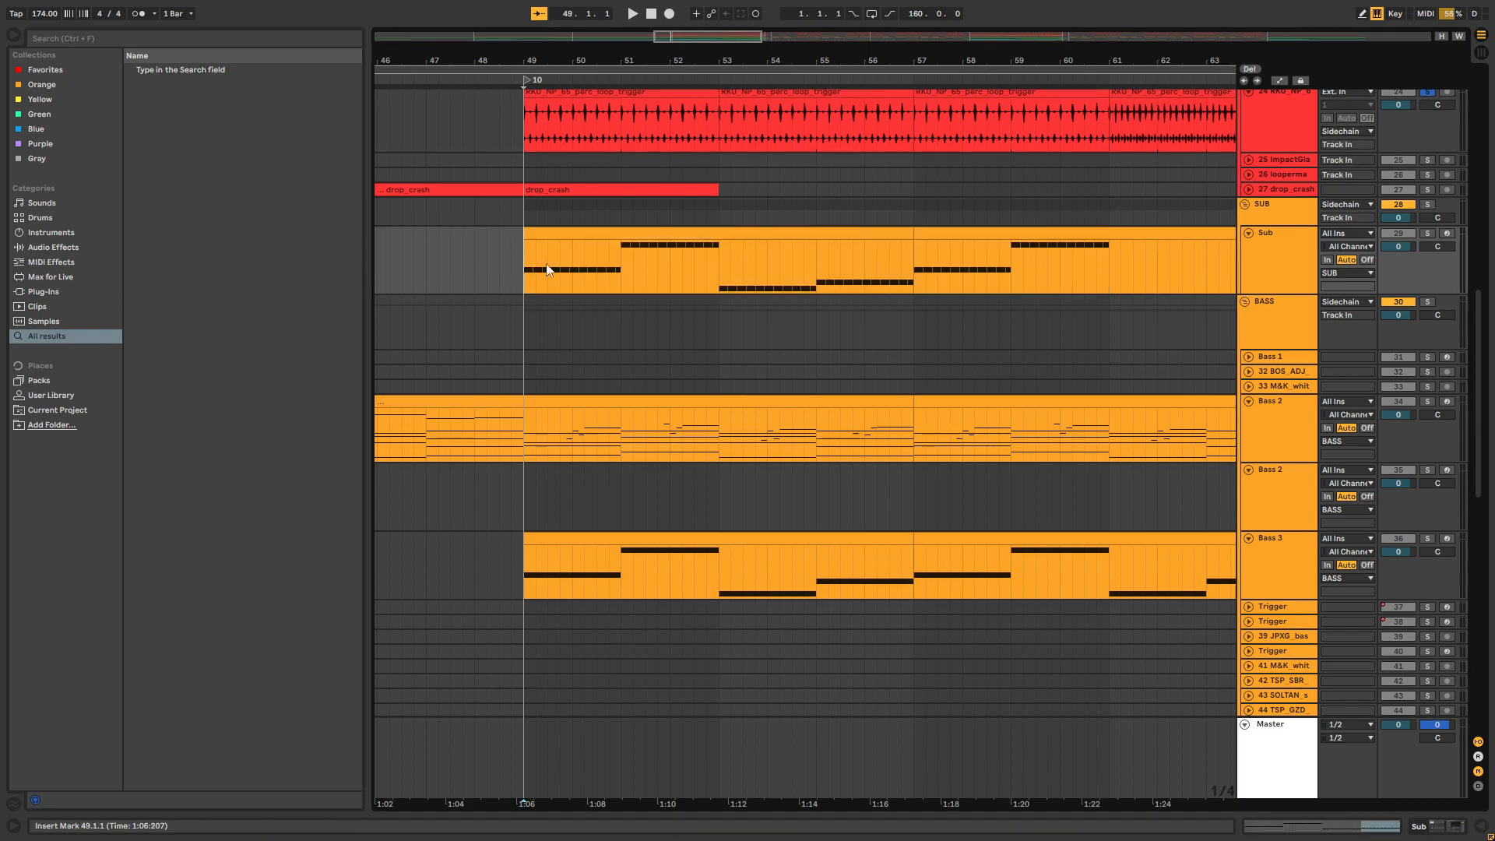
{"action": "left_click", "coordinate": [1426, 232]}
{"action": "key", "text": "space"}
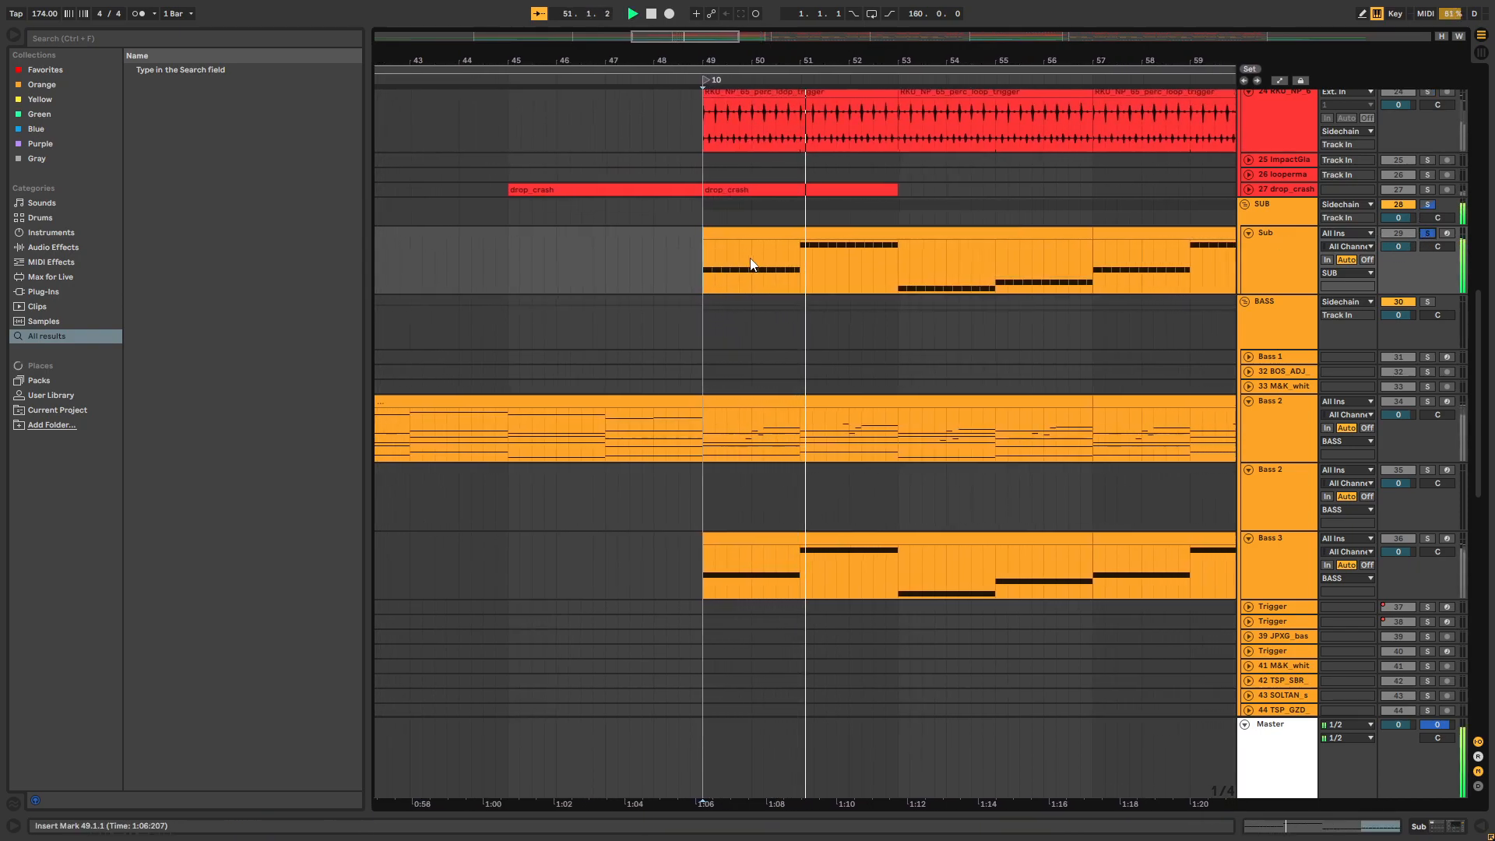
{"action": "left_click", "coordinate": [1426, 538]}
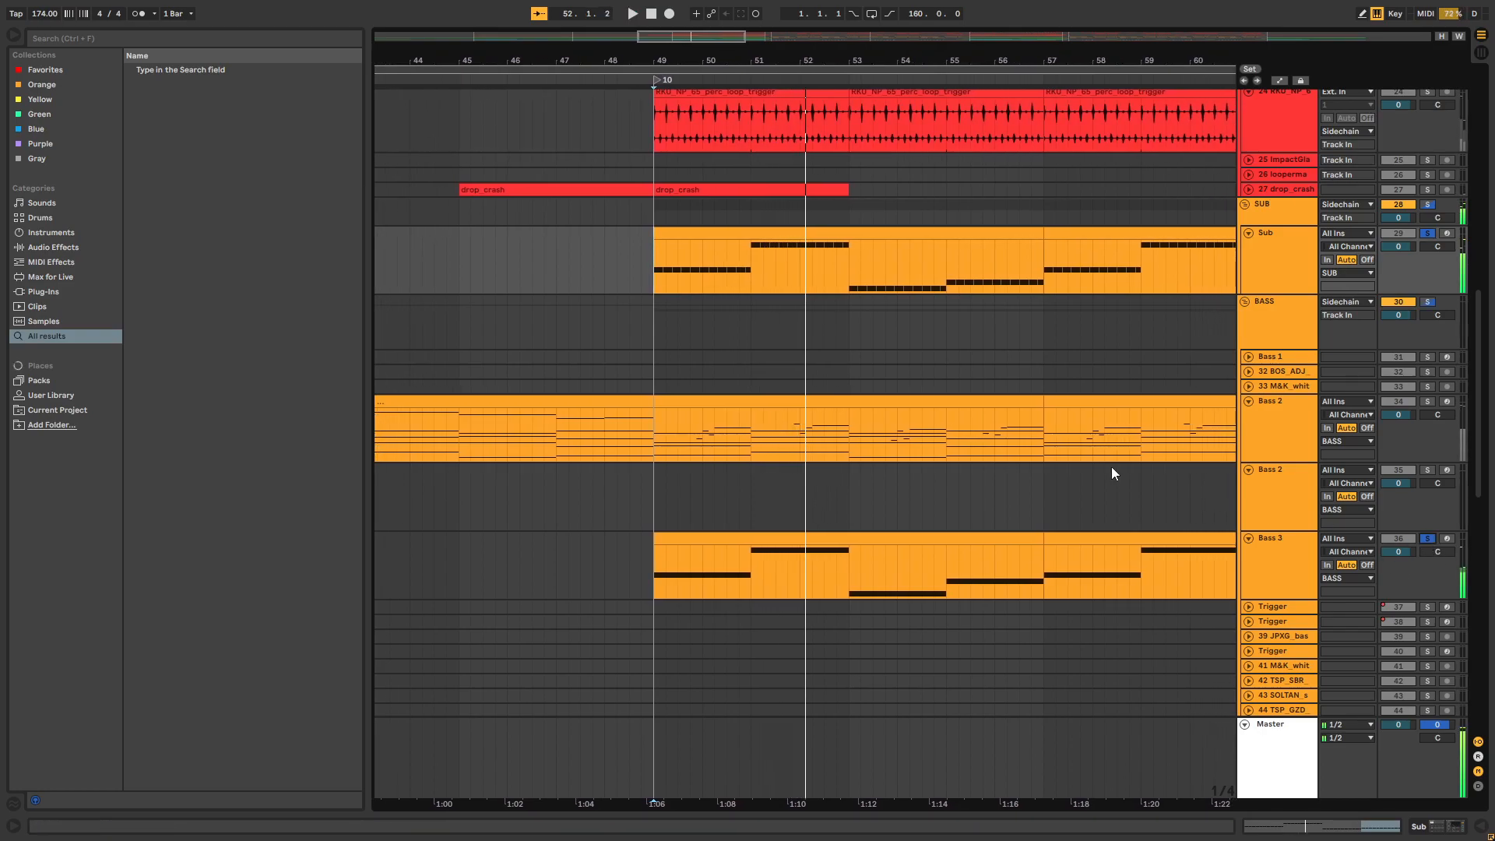
Open the first Bass 3 clip to inspect its notes, and switch the detail view to the track's devices
{"action": "left_click", "coordinate": [726, 548]}
{"action": "double_click", "coordinate": [716, 538]}
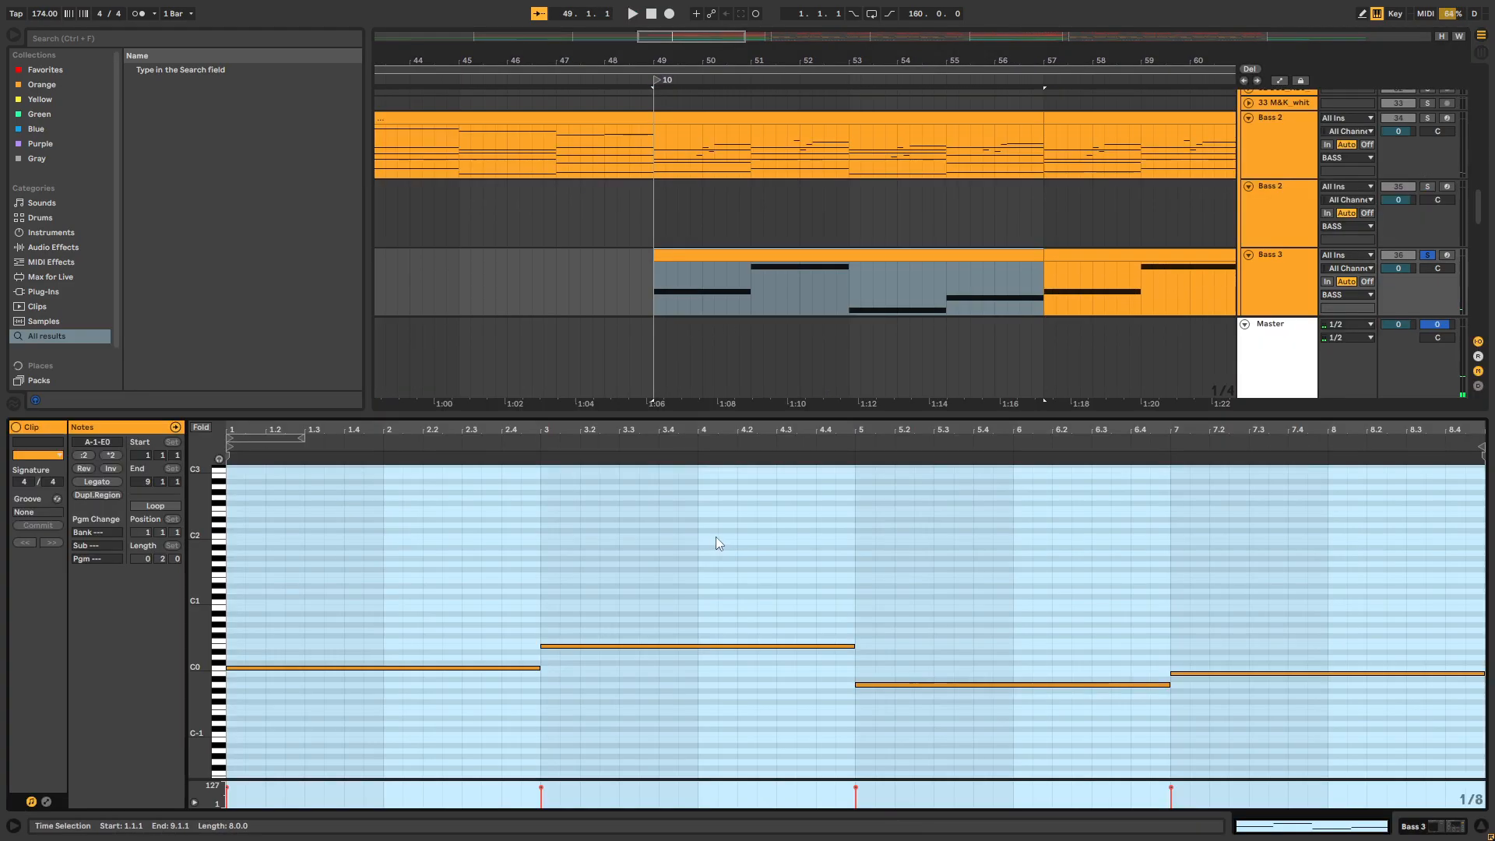
{"action": "key", "text": "shift+Tab"}
Play the soloed bass from bar 49, stop playback, and select the Bass 3 track
{"action": "left_click", "coordinate": [657, 297]}
{"action": "key", "text": "space"}
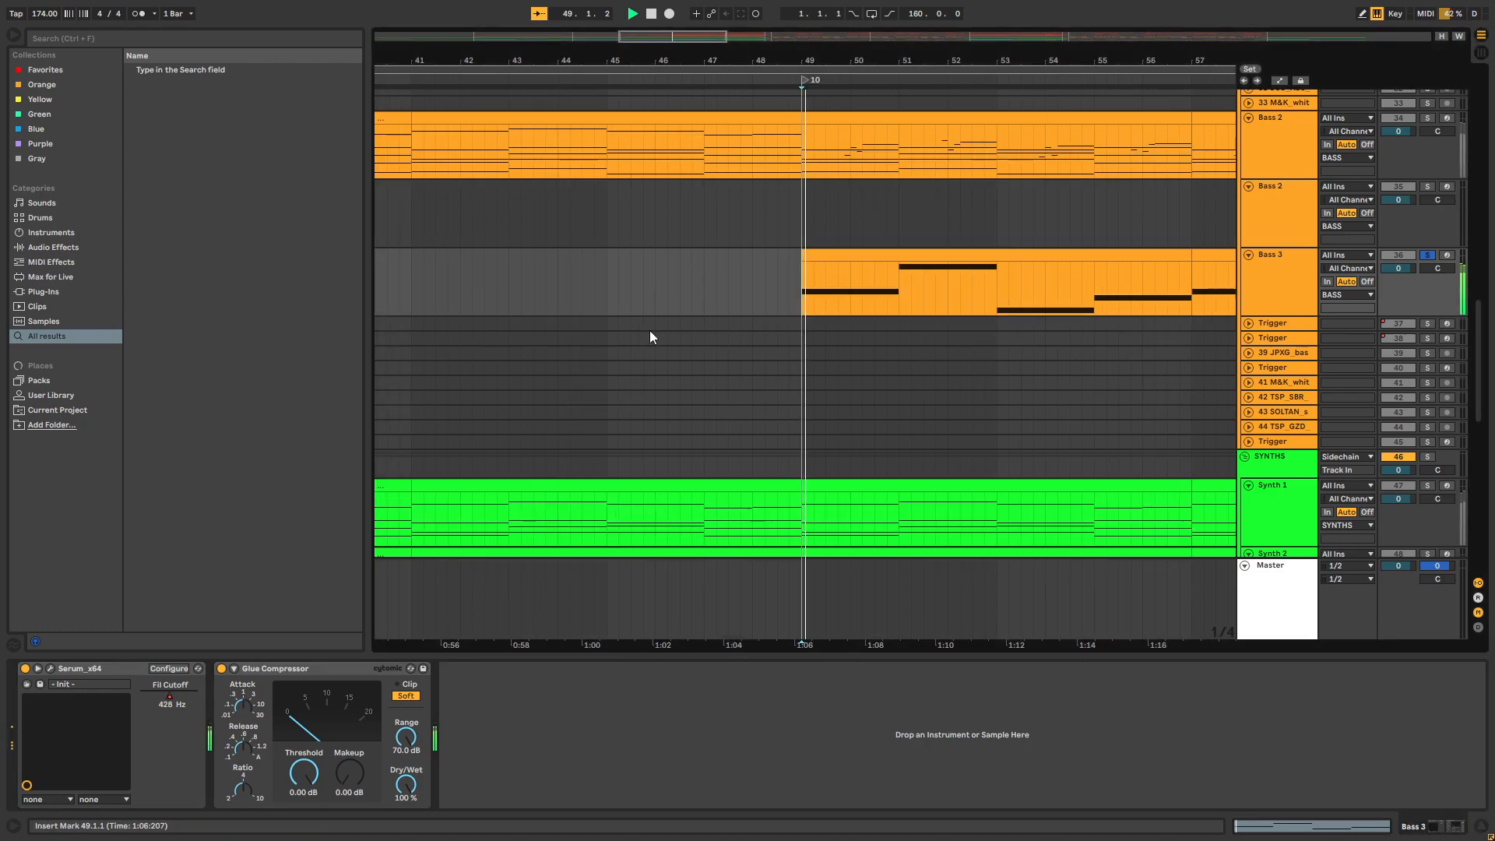
{"action": "scroll", "coordinate": [643, 350], "scroll_direction": "up", "scroll_amount": 1}
{"action": "scroll", "coordinate": [637, 393], "scroll_direction": "up", "scroll_amount": 1}
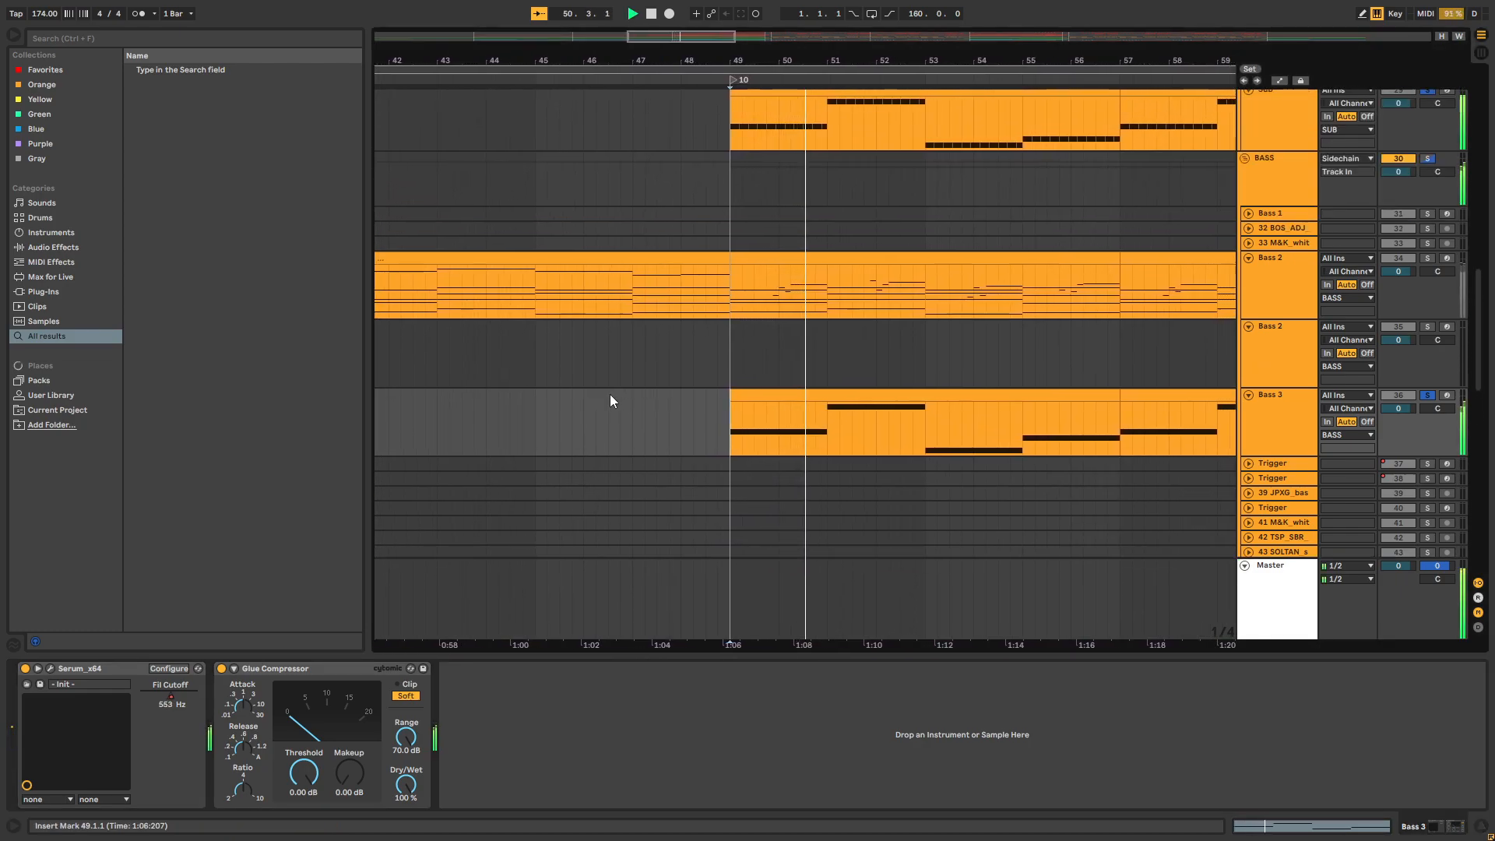
{"action": "left_click", "coordinate": [1301, 448]}
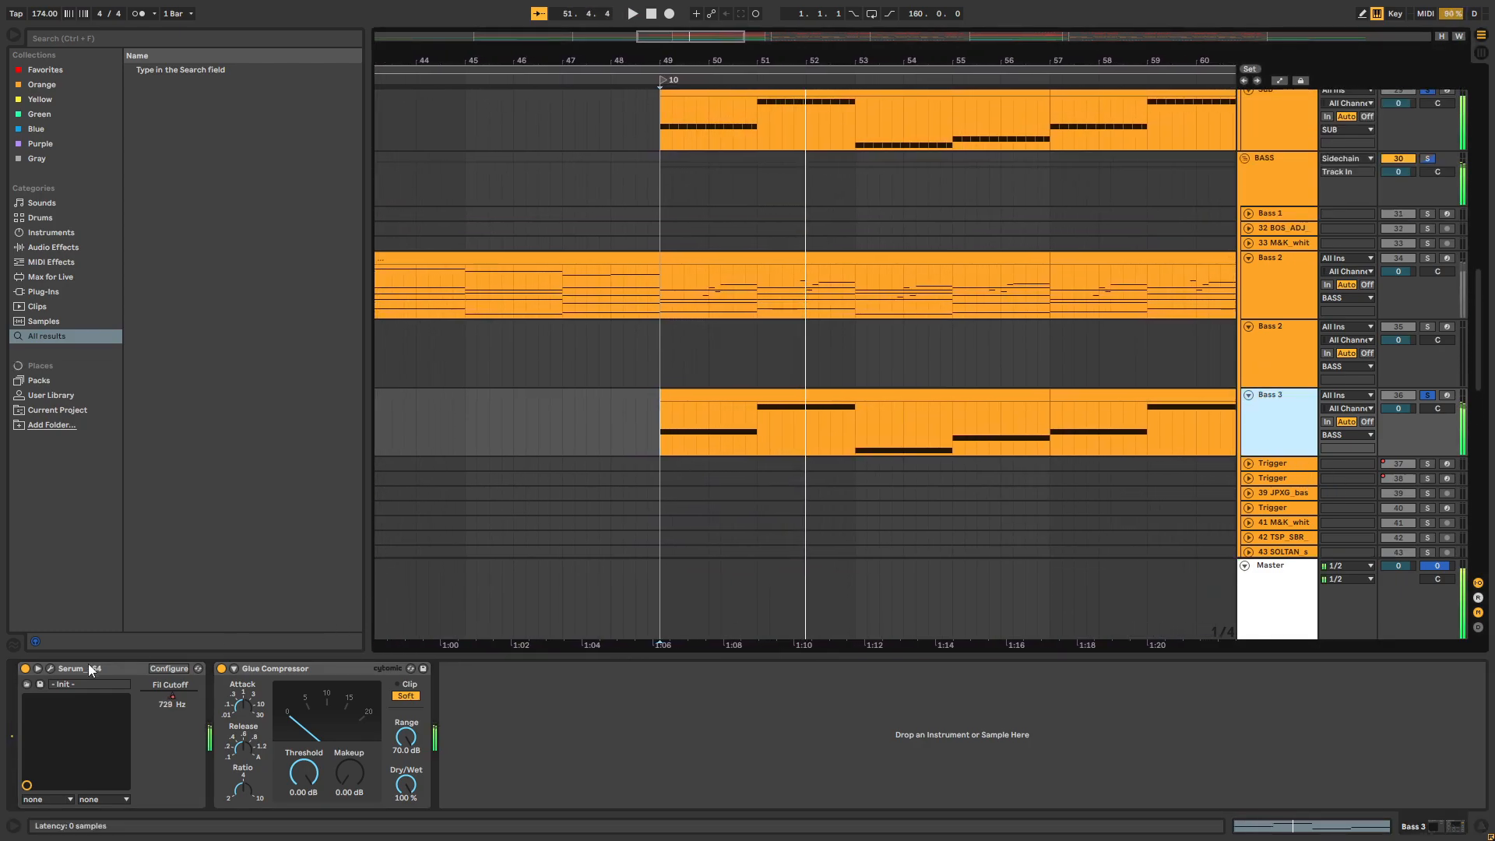
Open Serum on Bass 3, inspect its effects page, switch on the sub oscillator, and close the plug-in
{"action": "left_click", "coordinate": [39, 669]}
{"action": "left_click", "coordinate": [51, 668]}
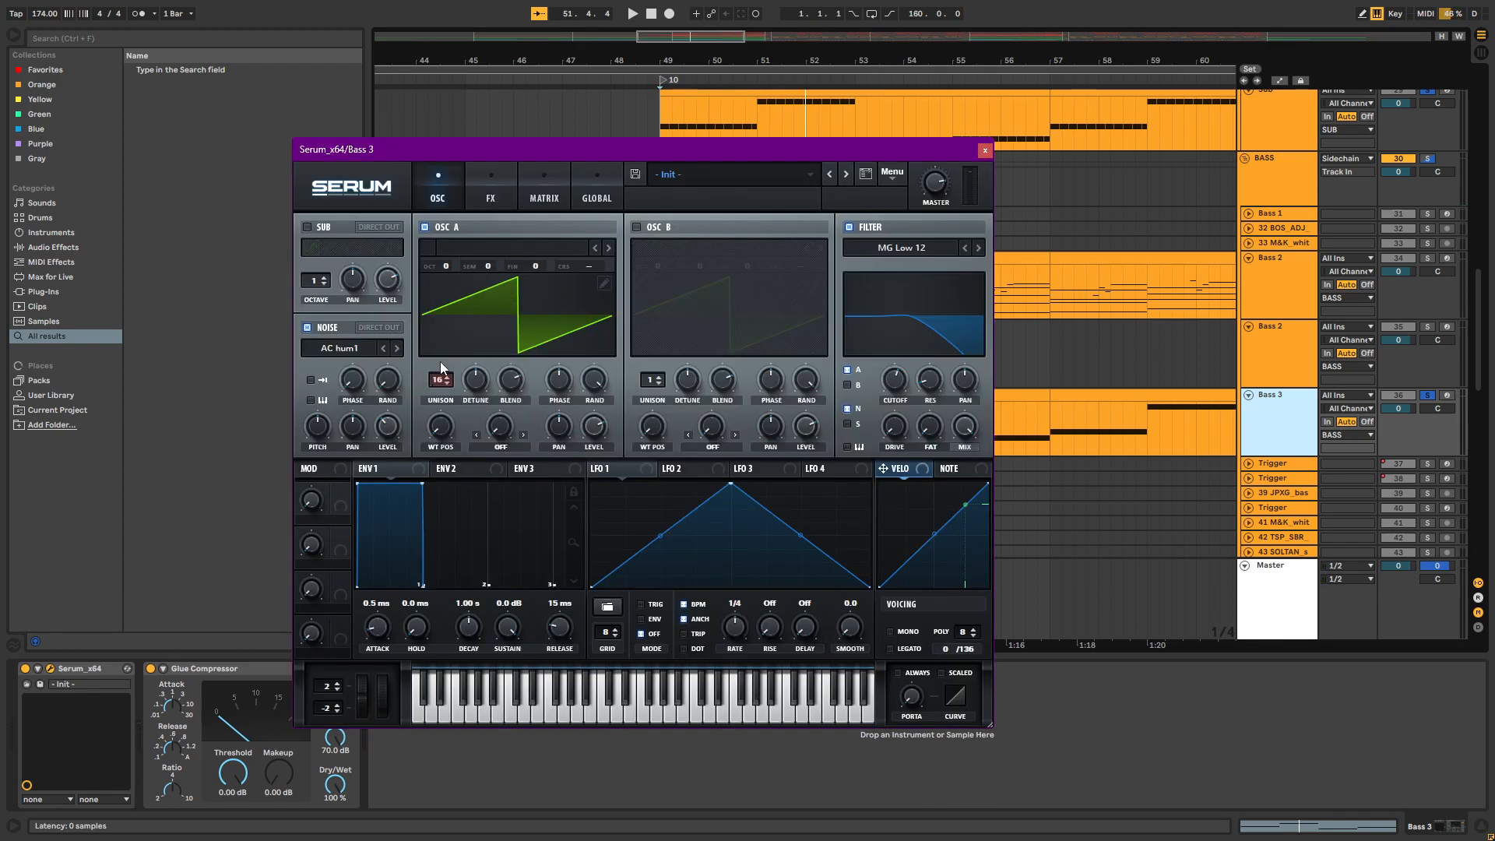
{"action": "left_click", "coordinate": [497, 187]}
{"action": "left_click", "coordinate": [432, 195]}
{"action": "left_click", "coordinate": [308, 227]}
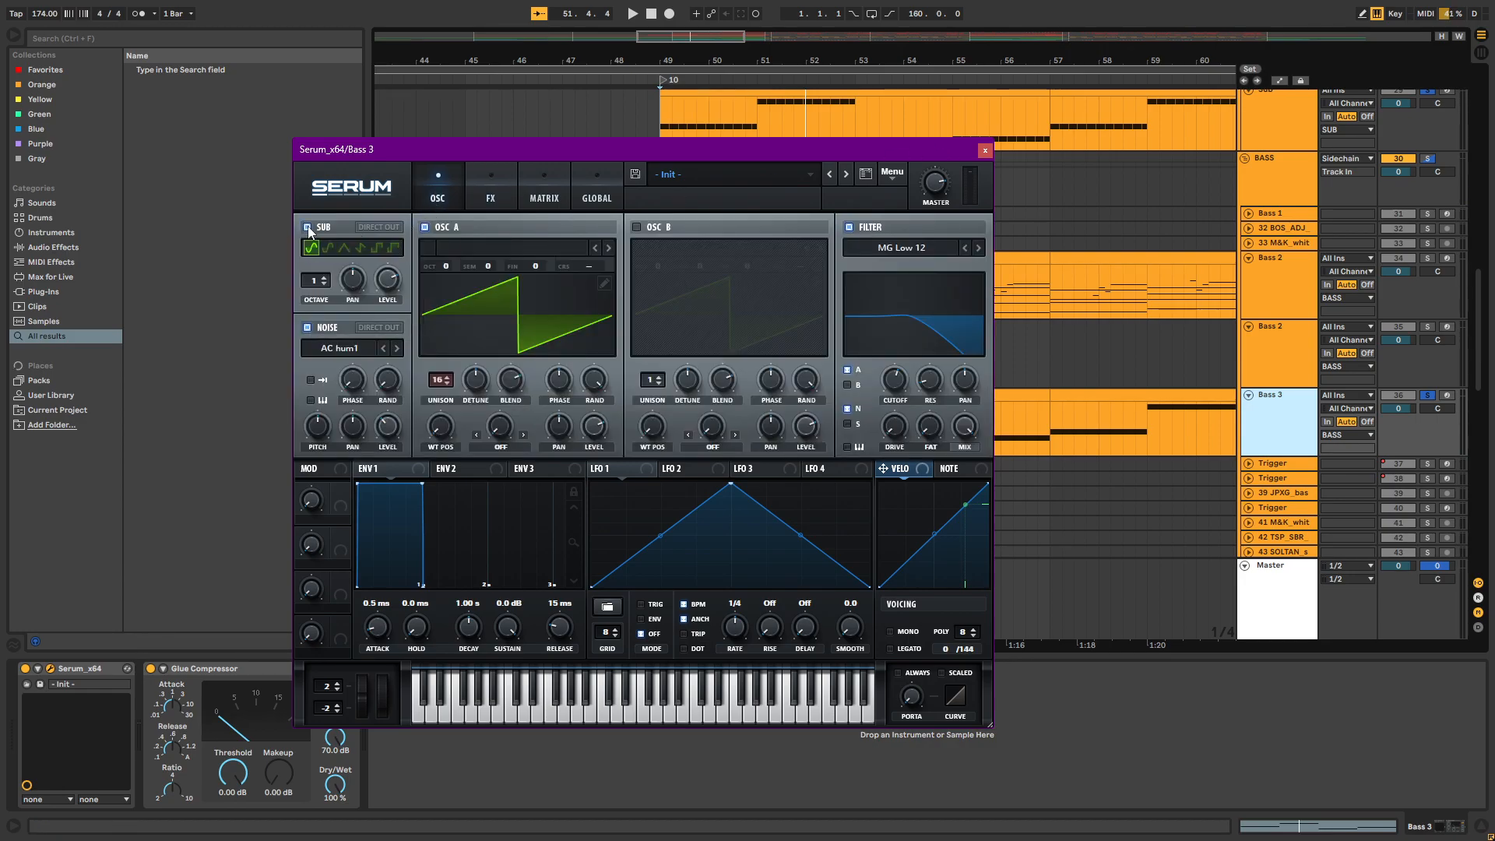
{"action": "left_click", "coordinate": [985, 149]}
Select the Sub track's clips from bar 49 to bar 62
{"action": "left_click_drag", "start_coordinate": [908, 61], "coordinate": [858, 64]}
{"action": "scroll", "coordinate": [791, 285], "scroll_direction": "up", "scroll_amount": 4}
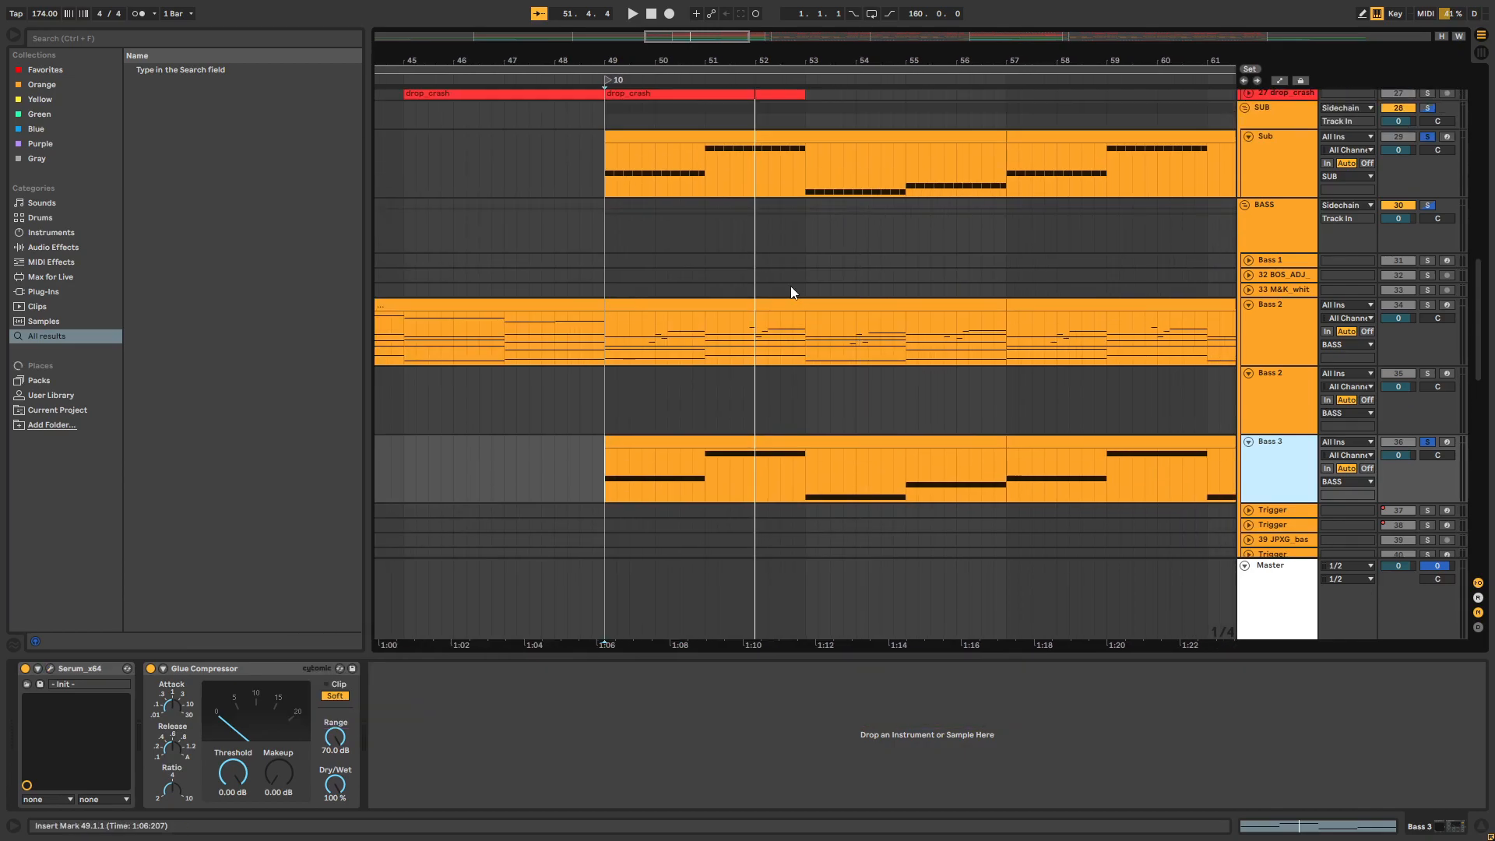
{"action": "left_click_drag", "start_coordinate": [605, 206], "coordinate": [1244, 173]}
{"action": "left_click_drag", "start_coordinate": [930, 57], "coordinate": [889, 52]}
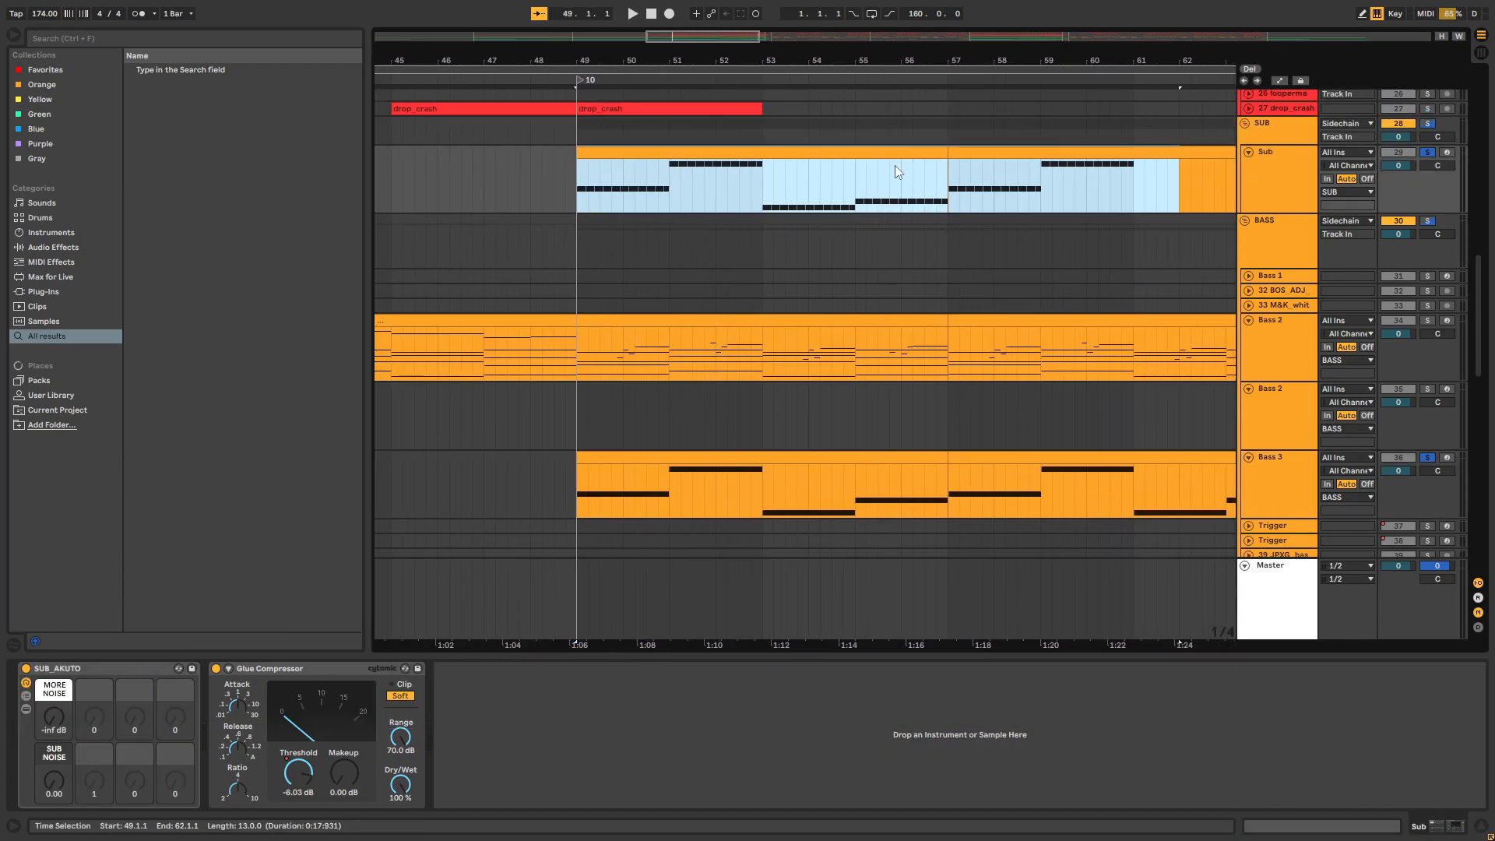
Open the first Sub clip to examine its repeated short notes up close, and close the note editor
{"action": "left_click", "coordinate": [892, 166]}
{"action": "scroll", "coordinate": [825, 162], "scroll_direction": "down", "scroll_amount": 5}
{"action": "scroll", "coordinate": [728, 140], "scroll_direction": "up", "scroll_amount": 3}
{"action": "double_click", "coordinate": [675, 123]}
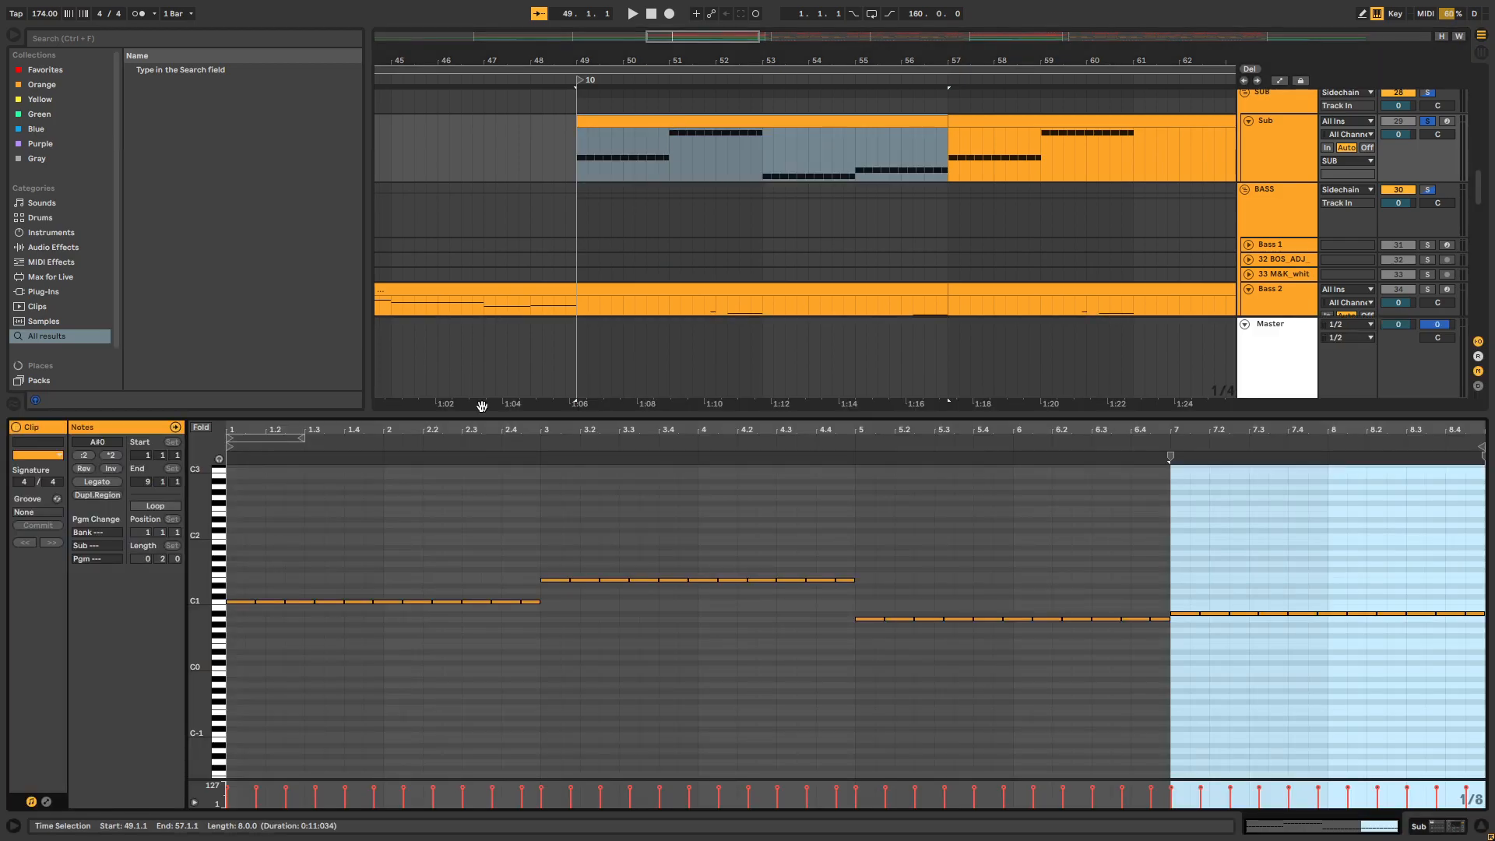
{"action": "left_click_drag", "start_coordinate": [300, 432], "coordinate": [296, 472]}
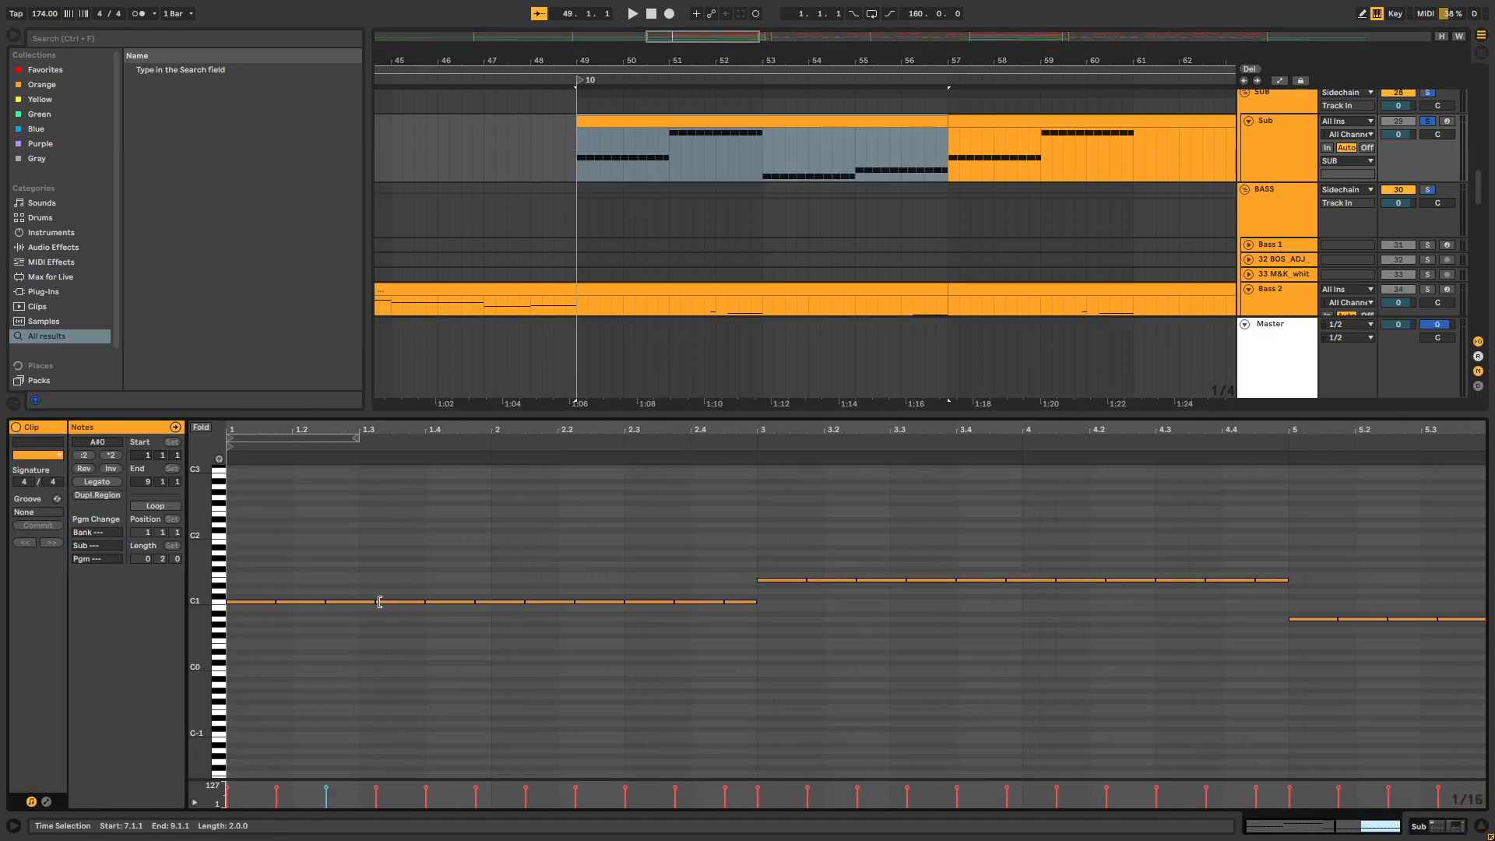
{"action": "left_click", "coordinate": [793, 413]}
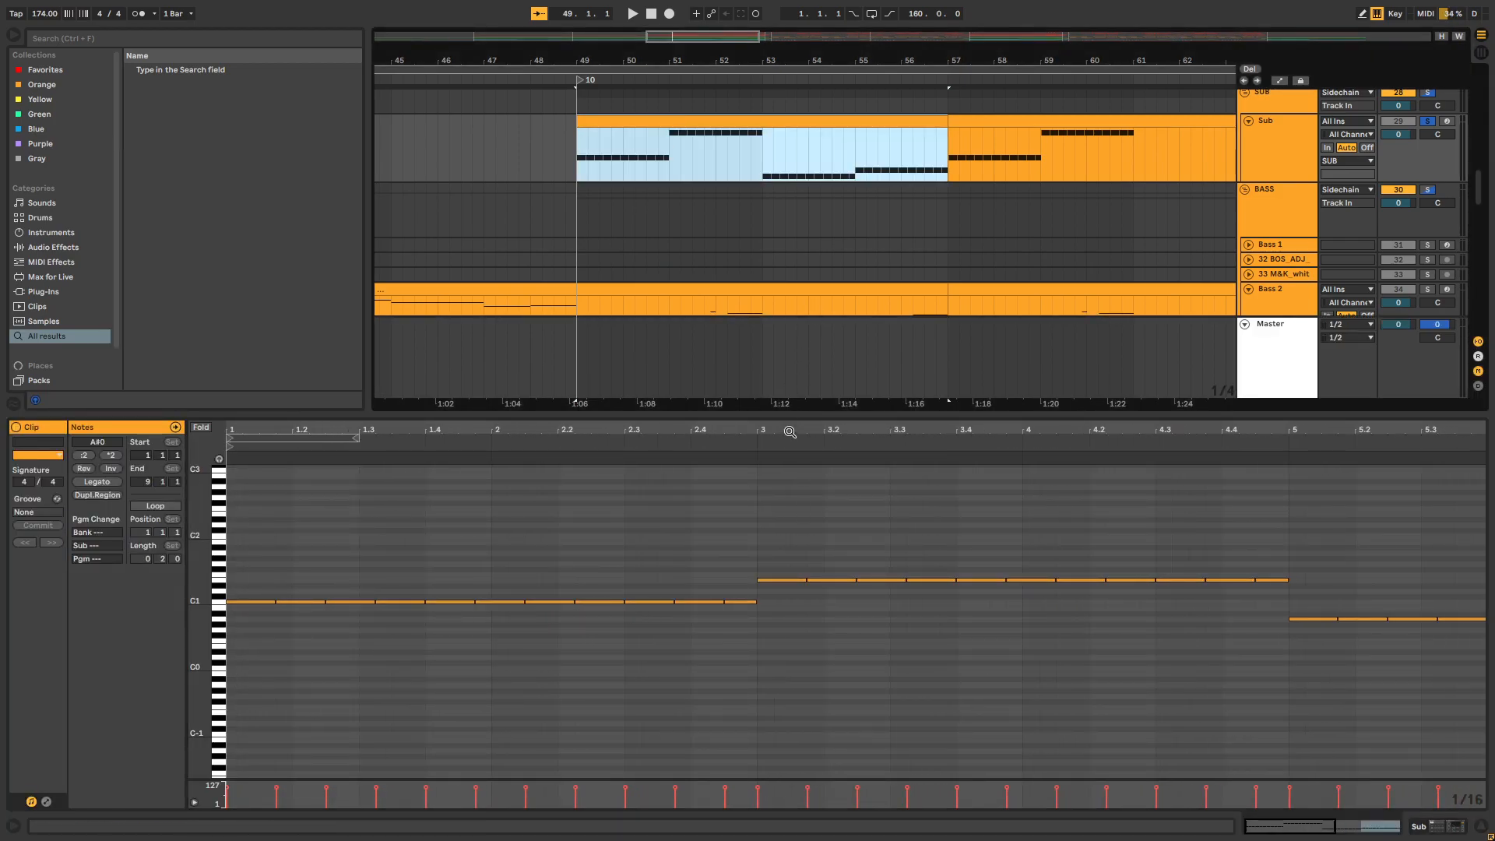
{"action": "double_click", "coordinate": [805, 415]}
Select the chopped vocal clips on track 62 in the SAMPLES group from bar 49 to bar 64
{"action": "left_click_drag", "start_coordinate": [808, 60], "coordinate": [738, 32]}
{"action": "left_click_drag", "start_coordinate": [1479, 399], "coordinate": [1476, 608]}
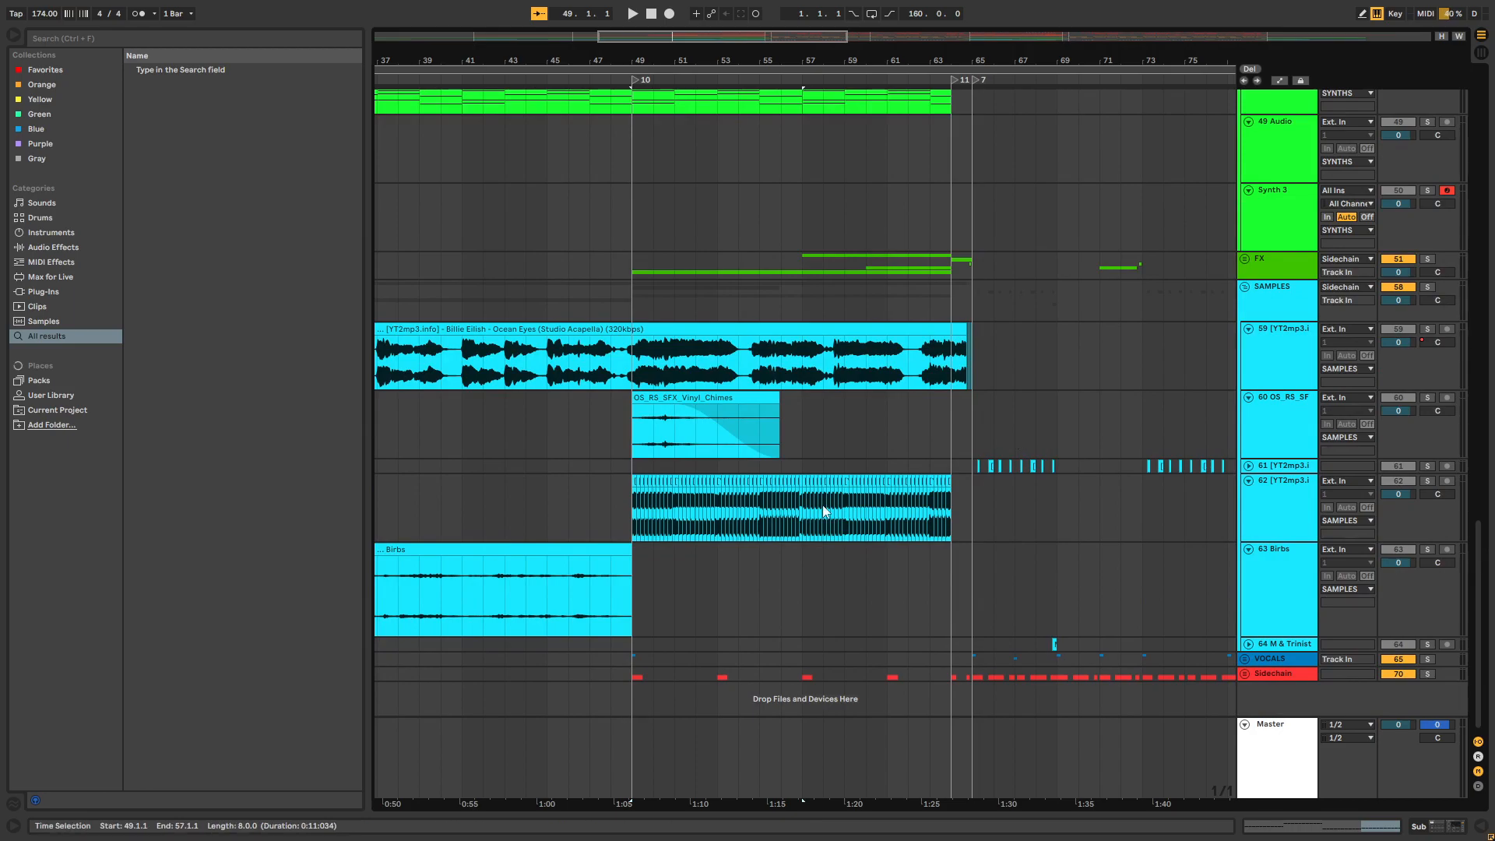
{"action": "left_click_drag", "start_coordinate": [633, 514], "coordinate": [949, 517]}
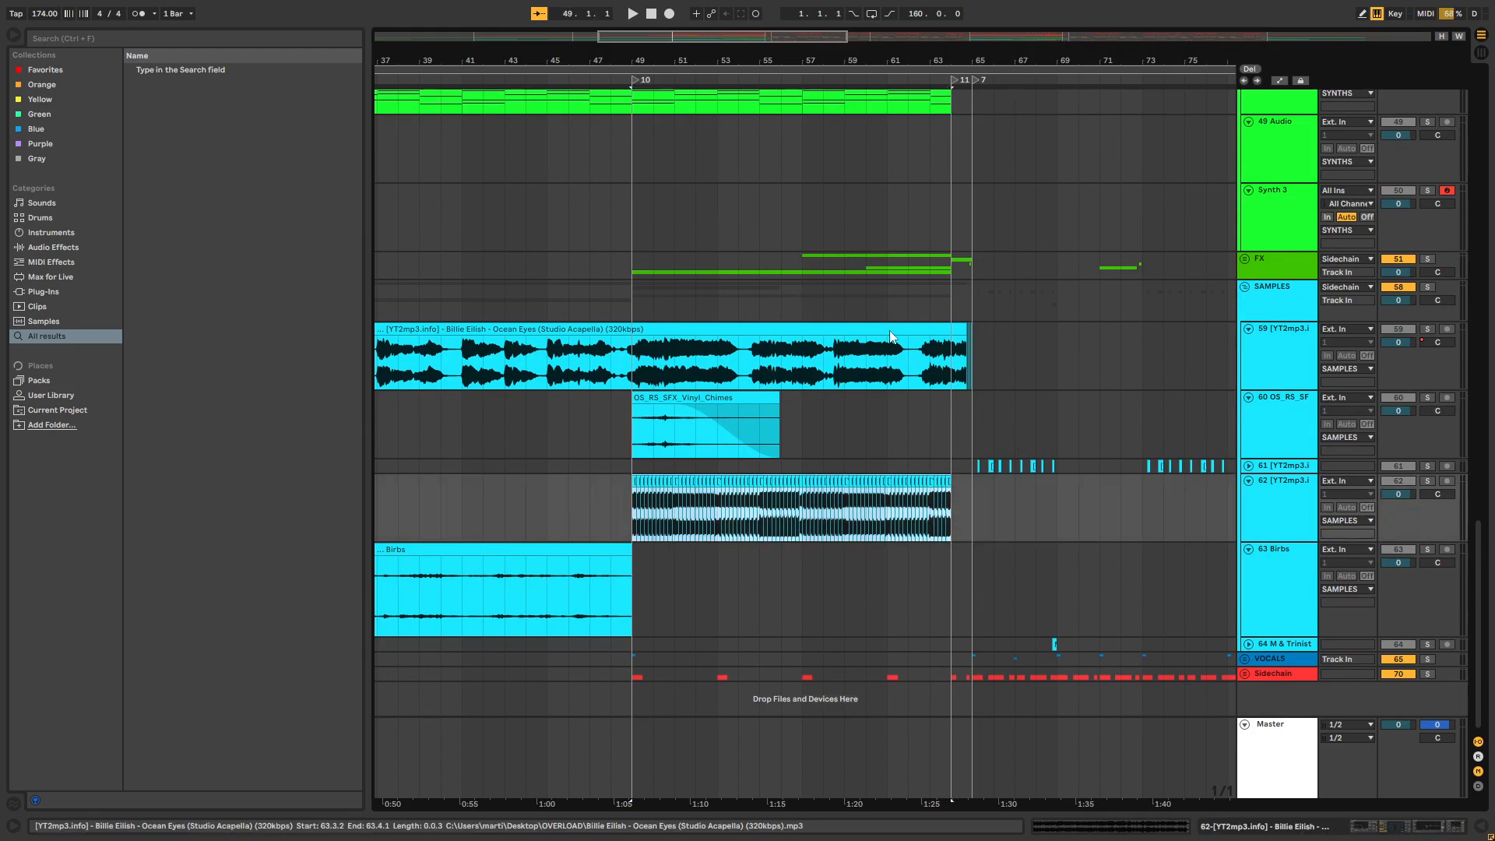
Solo track 62 with the chopped vocals, play it from bar 49, and show its device chain
{"action": "left_click_drag", "start_coordinate": [662, 60], "coordinate": [661, 93]}
{"action": "left_click", "coordinate": [613, 513]}
{"action": "left_click", "coordinate": [1427, 480]}
{"action": "key", "text": "space"}
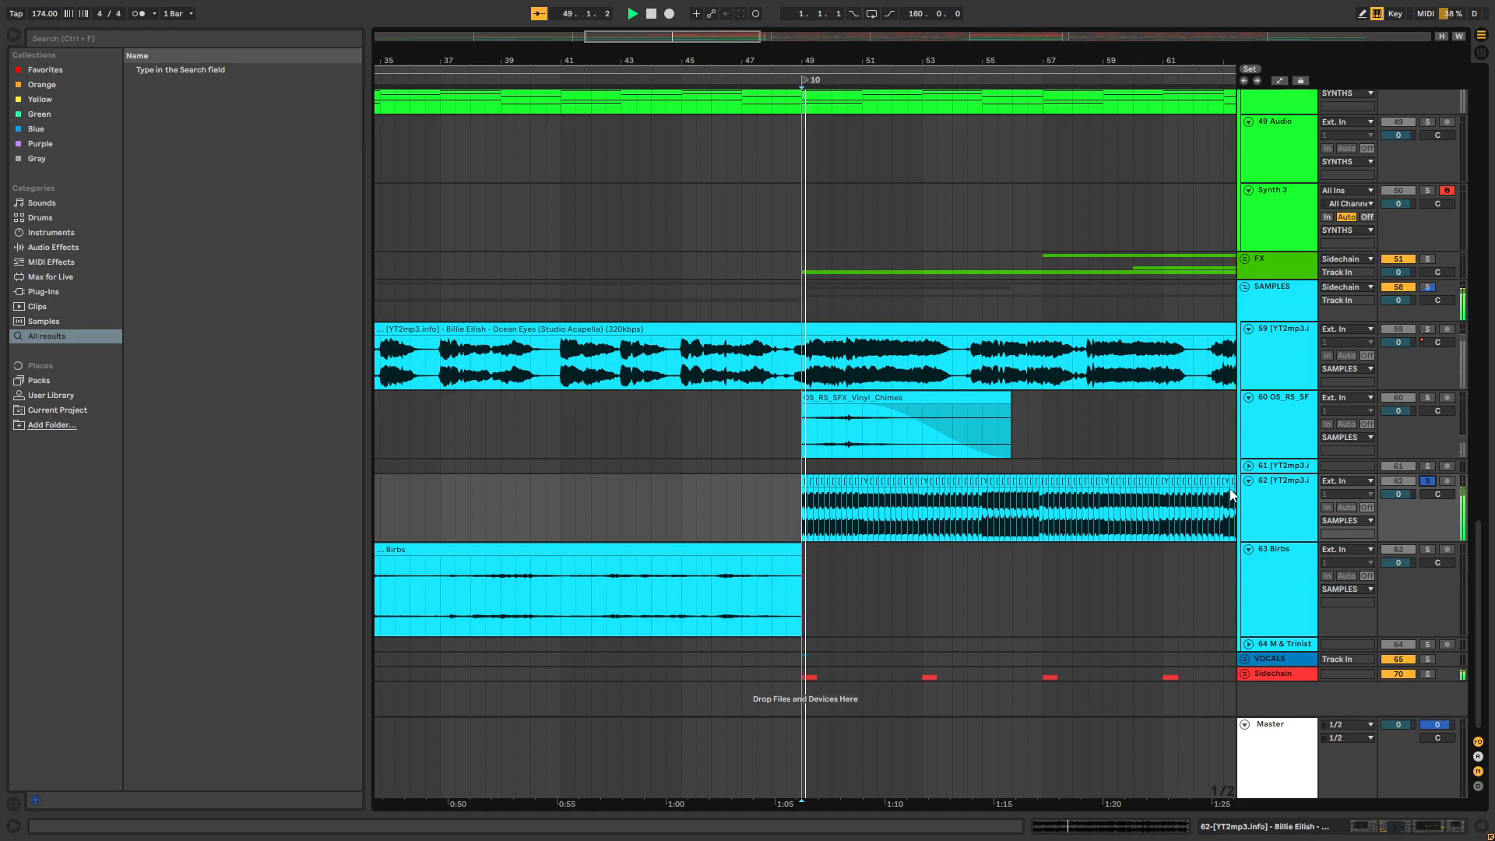
{"action": "double_click", "coordinate": [1292, 506]}
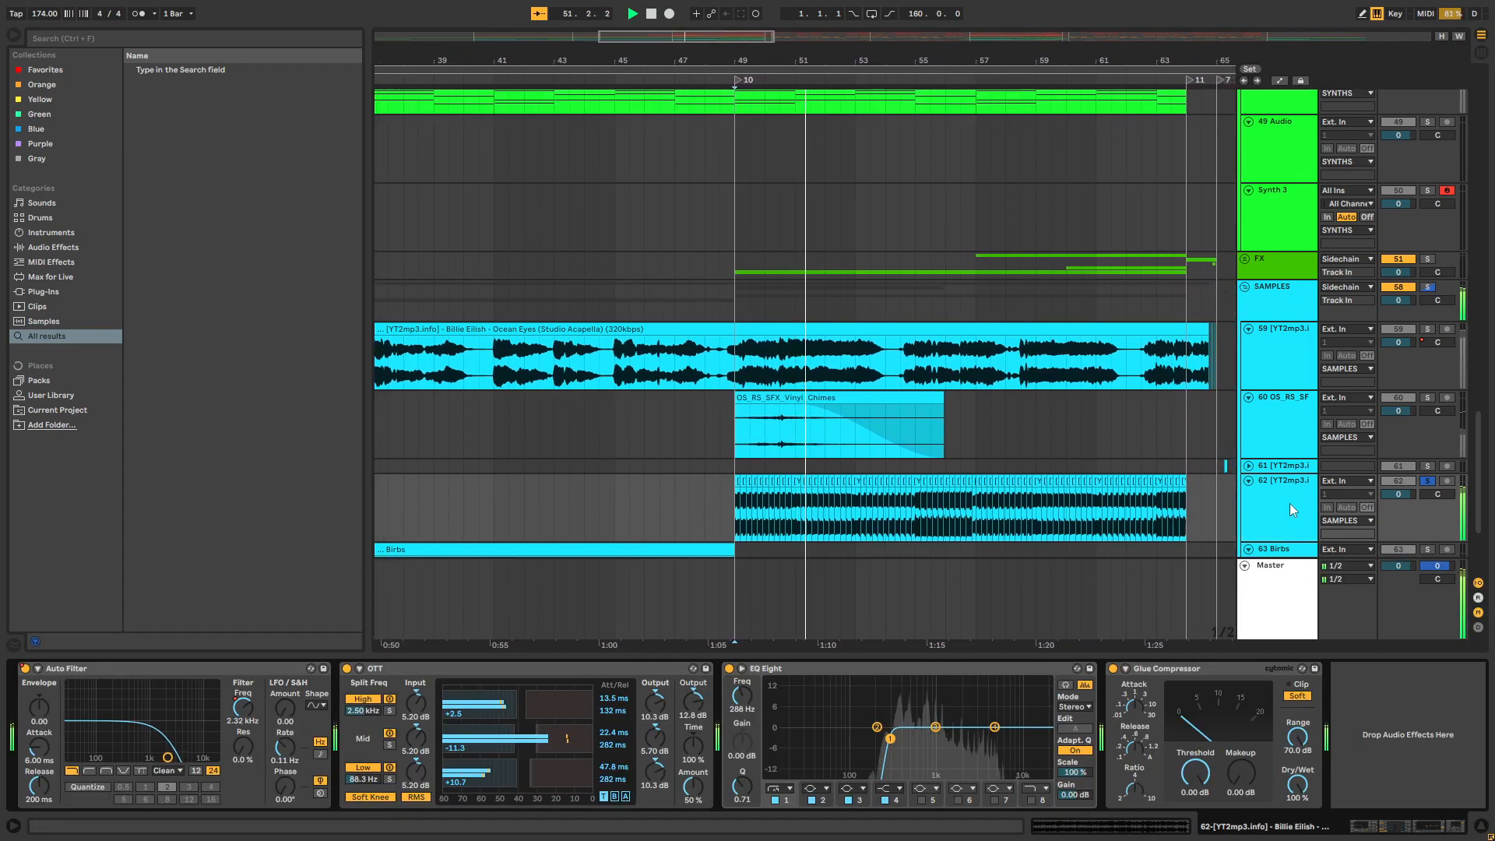
Solo the acapella on track 59, clear the solo, and select its clip from bar 49 to about bar 64.3
{"action": "left_click", "coordinate": [1427, 329]}
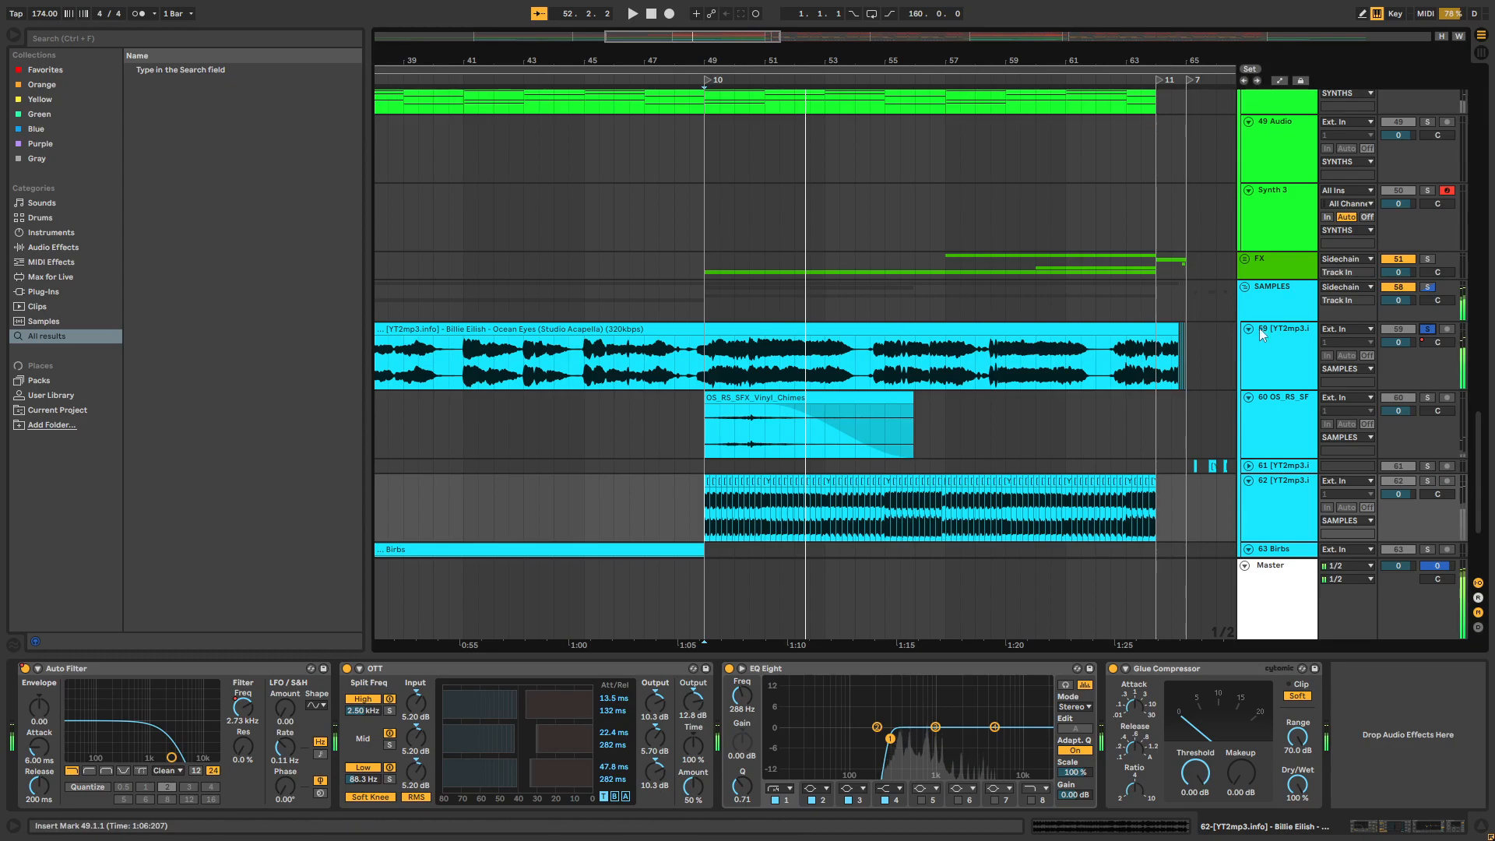
{"action": "left_click", "coordinate": [1427, 328]}
{"action": "left_click_drag", "start_coordinate": [714, 376], "coordinate": [1172, 376]}
{"action": "left_click_drag", "start_coordinate": [987, 654], "coordinate": [988, 700]}
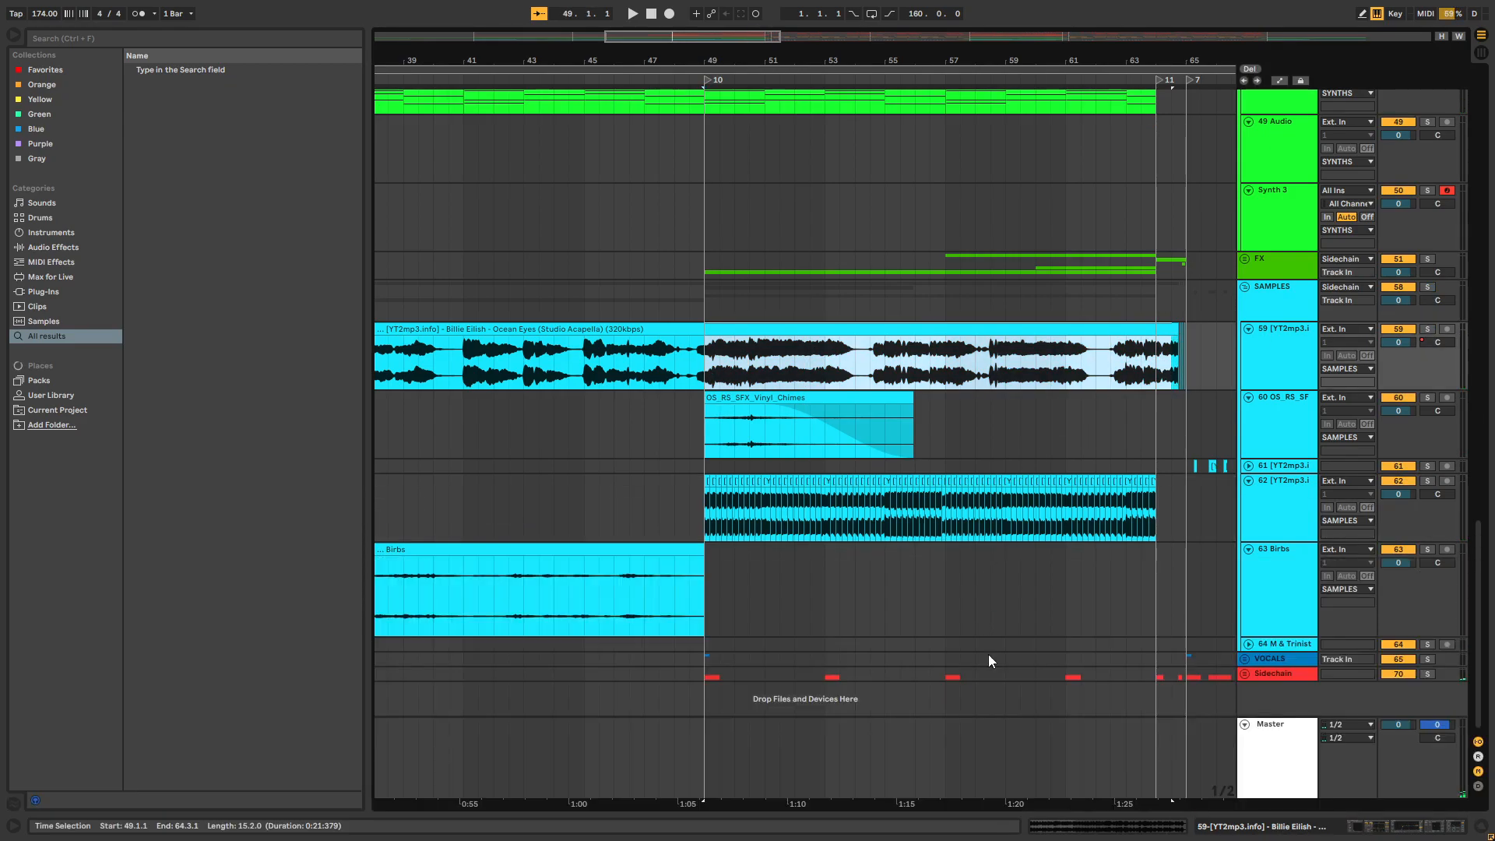
Unfold the FX group to show the riser, impact and white noise clips on its tracks
{"action": "left_click_drag", "start_coordinate": [1128, 66], "coordinate": [1016, 68]}
{"action": "left_click", "coordinate": [1244, 259]}
{"action": "scroll", "coordinate": [1036, 288], "scroll_direction": "down", "scroll_amount": 2}
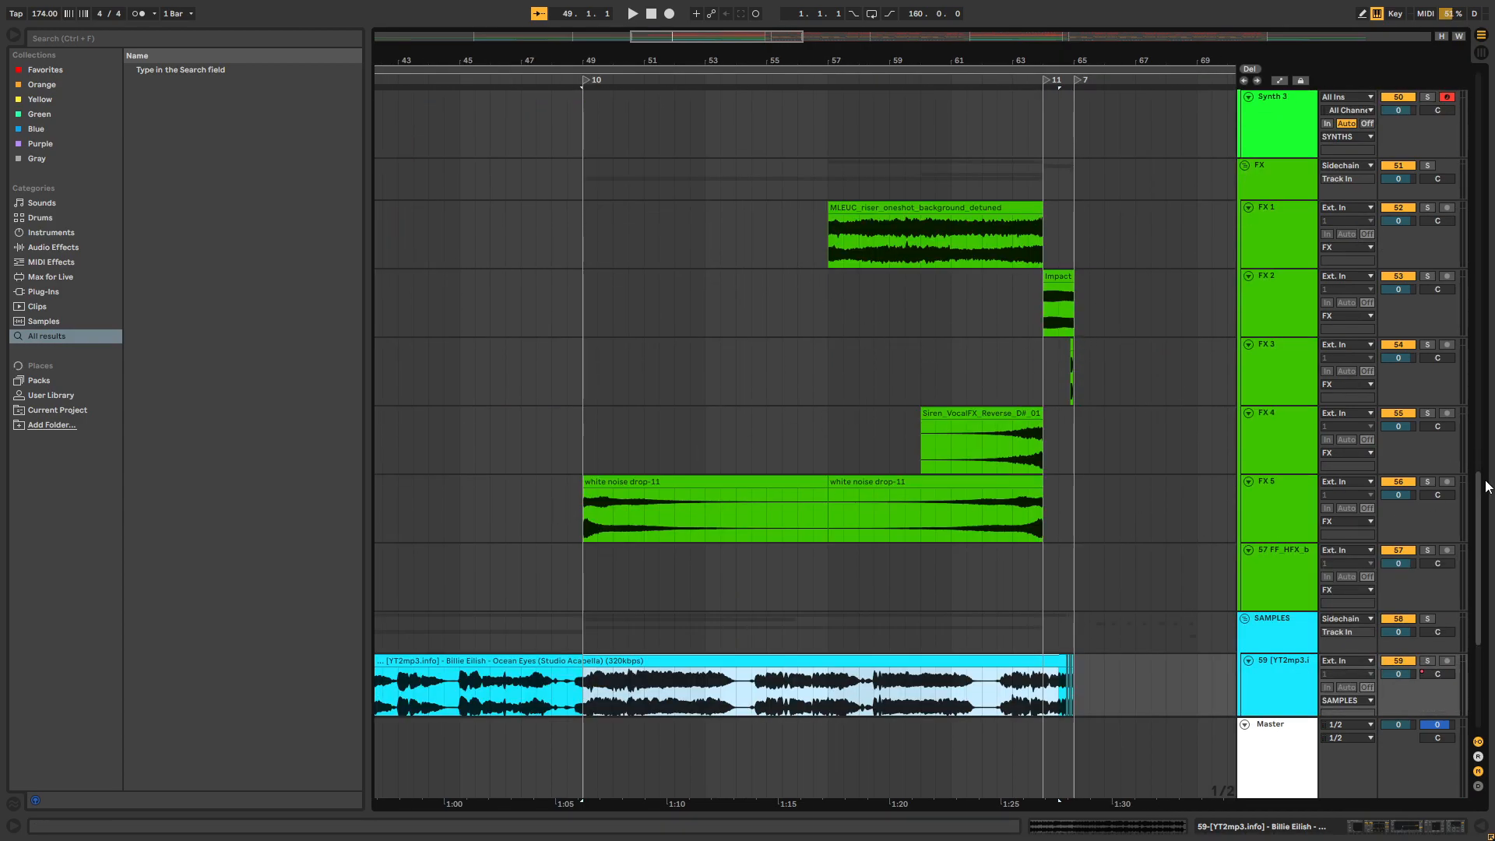
Unfold the Sidechain group and select its Trigger track from bar 49.3 to bar 63.3
{"action": "left_click_drag", "start_coordinate": [1478, 562], "coordinate": [1449, 701]}
{"action": "mouse_move", "coordinate": [1028, 660]}
{"action": "left_mouse_down"}
{"action": "mouse_move", "coordinate": [629, 704]}
{"action": "mouse_move", "coordinate": [566, 694]}
{"action": "mouse_move", "coordinate": [1028, 648]}
{"action": "left_mouse_up"}
{"action": "left_click", "coordinate": [1244, 674]}
{"action": "scroll", "coordinate": [880, 657], "scroll_direction": "down", "scroll_amount": 3}
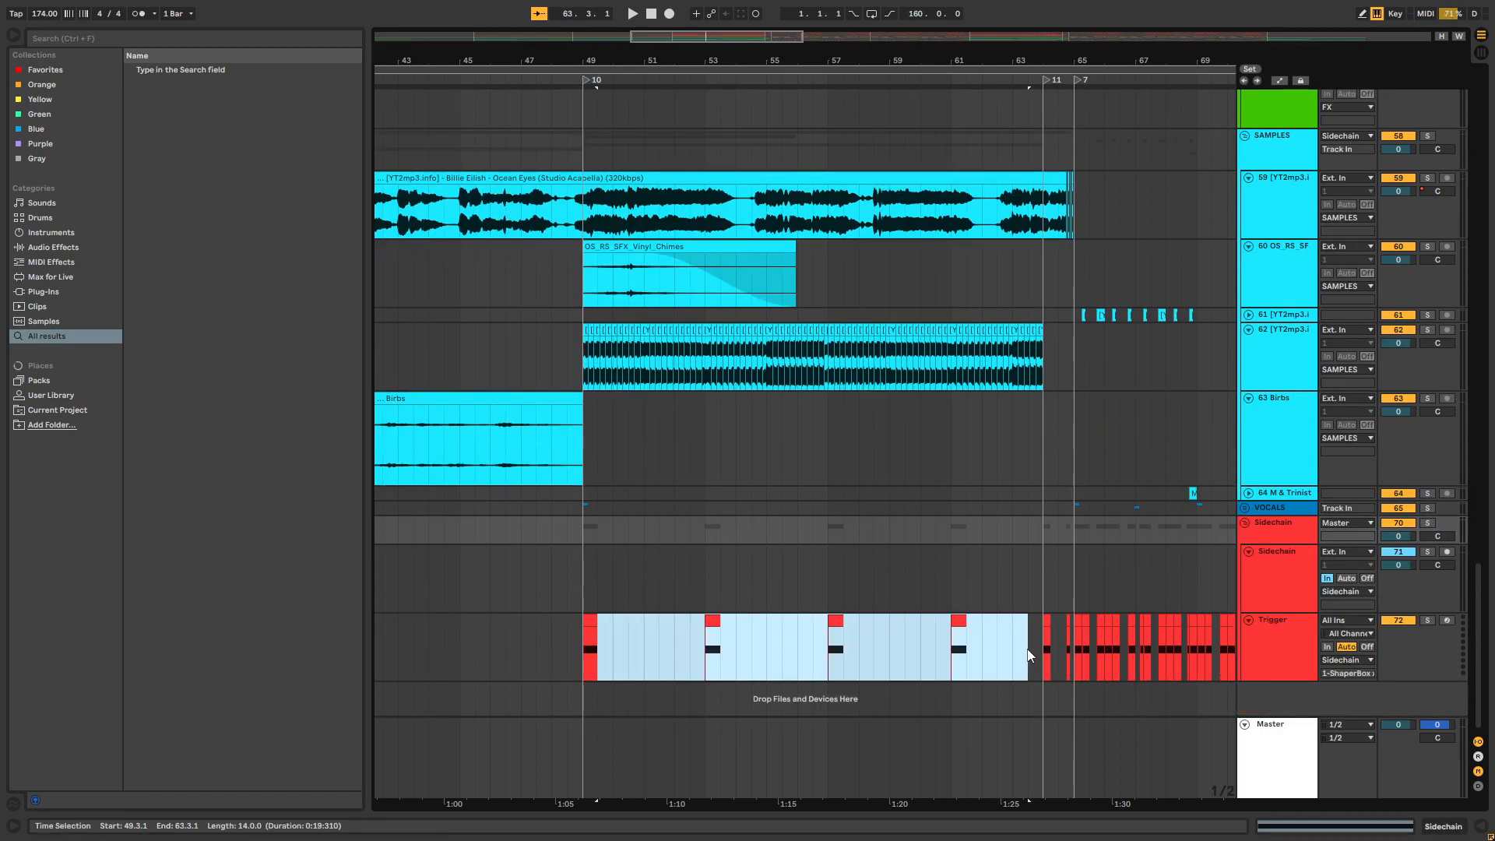
Place the insert marker on the Sidechain track at bars 49, 53, 57 and 61, above the trigger clips
{"action": "left_click", "coordinate": [881, 616]}
{"action": "scroll", "coordinate": [882, 611], "scroll_direction": "up", "scroll_amount": 3}
{"action": "scroll", "coordinate": [880, 615], "scroll_direction": "down", "scroll_amount": 2}
{"action": "left_click", "coordinate": [577, 617]}
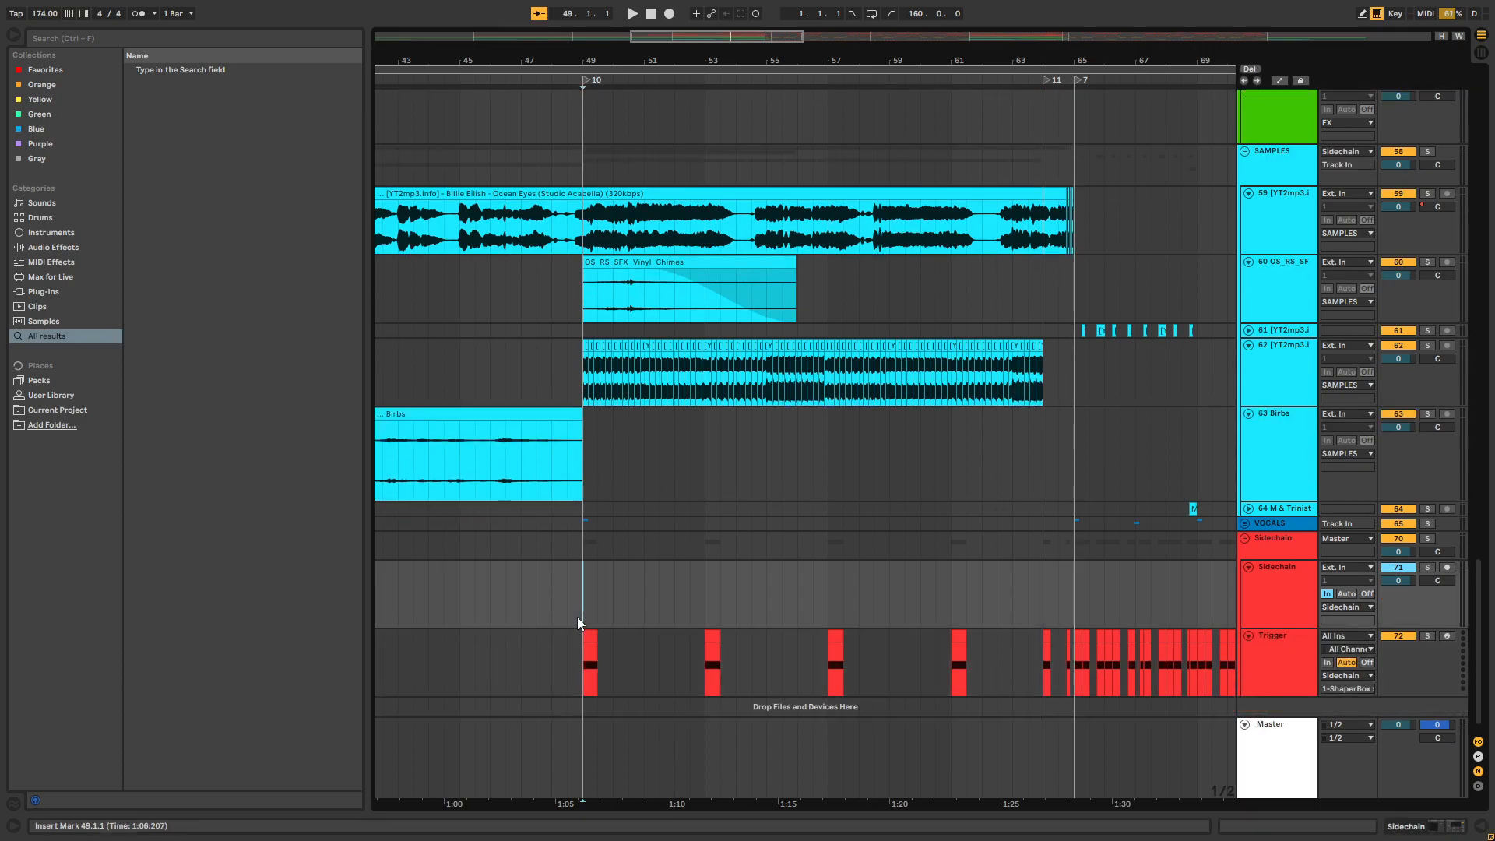
{"action": "left_click", "coordinate": [712, 604]}
{"action": "left_click", "coordinate": [824, 604]}
{"action": "left_click", "coordinate": [926, 604]}
Look over the drum, bass and synth tracks in the drop section from bar 64 onward
{"action": "left_click_drag", "start_coordinate": [1477, 656], "coordinate": [1440, 117]}
{"action": "left_click_drag", "start_coordinate": [786, 66], "coordinate": [685, 60]}
{"action": "left_click_drag", "start_coordinate": [853, 63], "coordinate": [778, 74]}
{"action": "scroll", "coordinate": [788, 245], "scroll_direction": "down", "scroll_amount": 15}
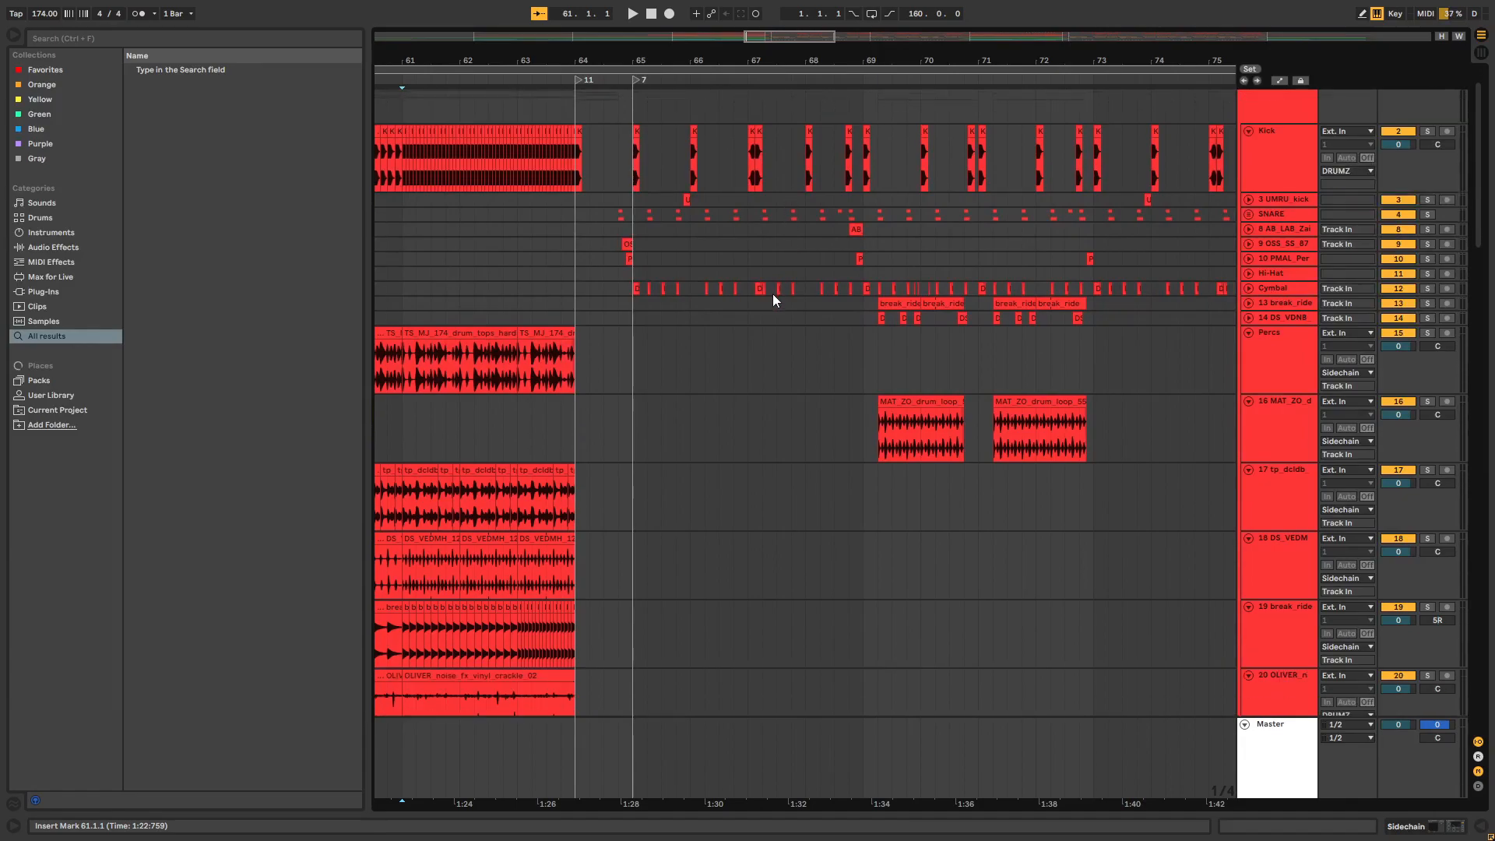
{"action": "scroll", "coordinate": [774, 251], "scroll_direction": "down", "scroll_amount": 6}
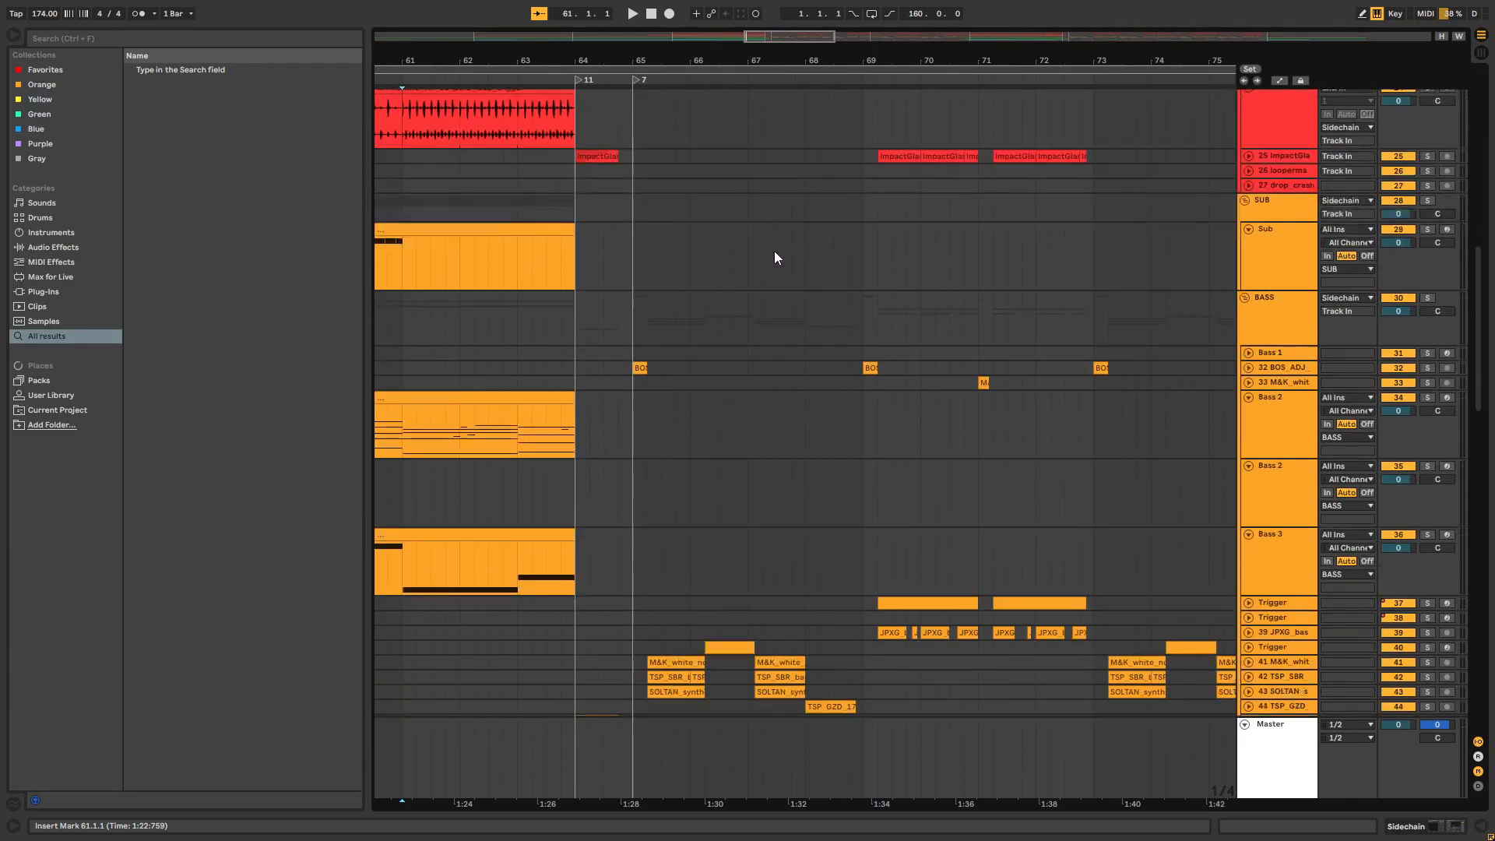
{"action": "left_click_drag", "start_coordinate": [824, 56], "coordinate": [730, 60]}
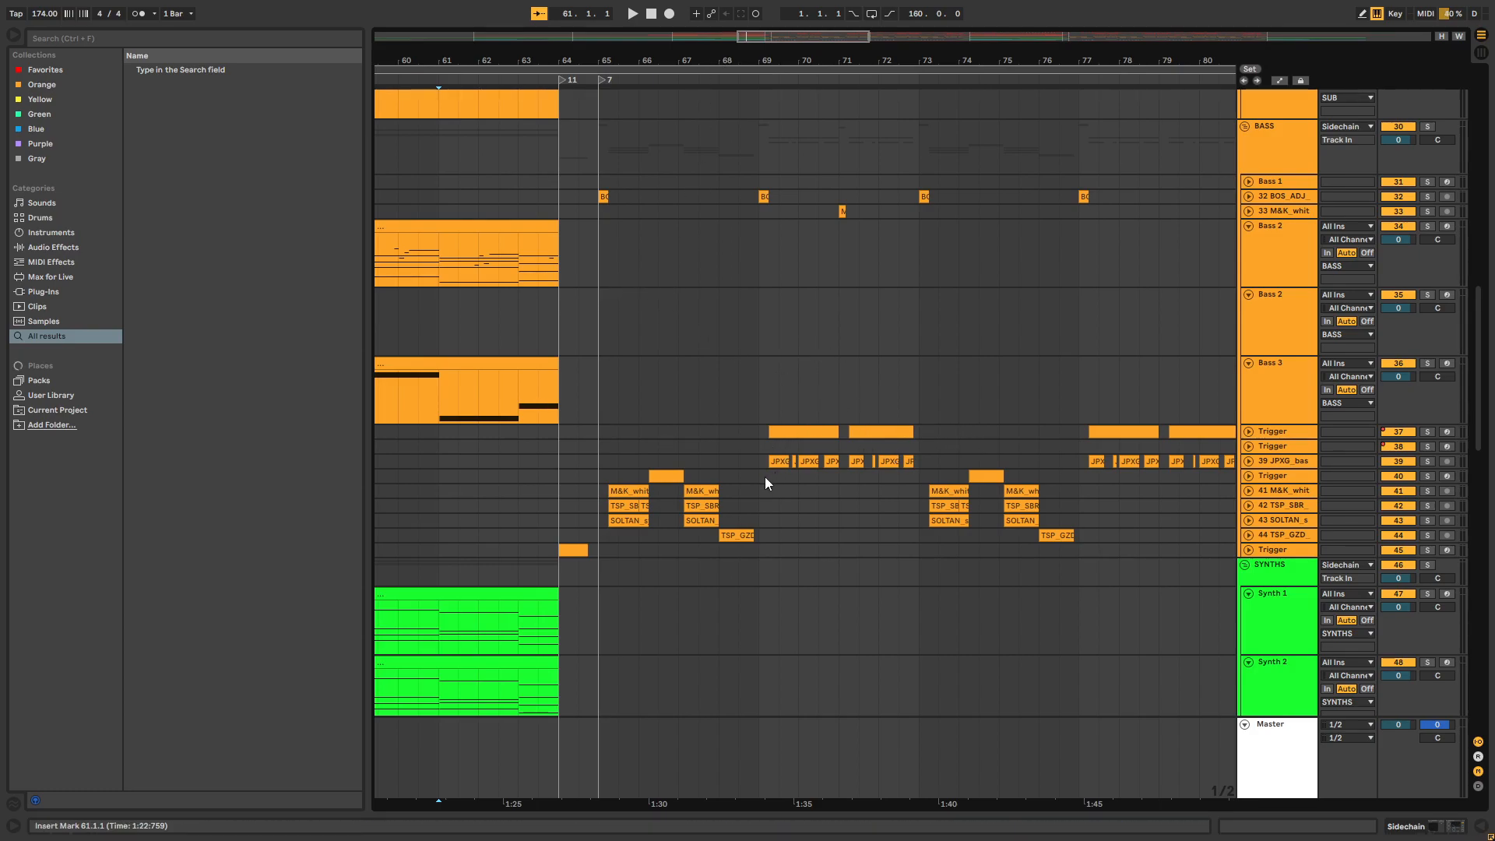
Unfold tracks 41, 42 and 43 in the BASS group to show the drop's white noise, bass and synth loop waveforms
{"action": "left_click_drag", "start_coordinate": [632, 60], "coordinate": [646, 81]}
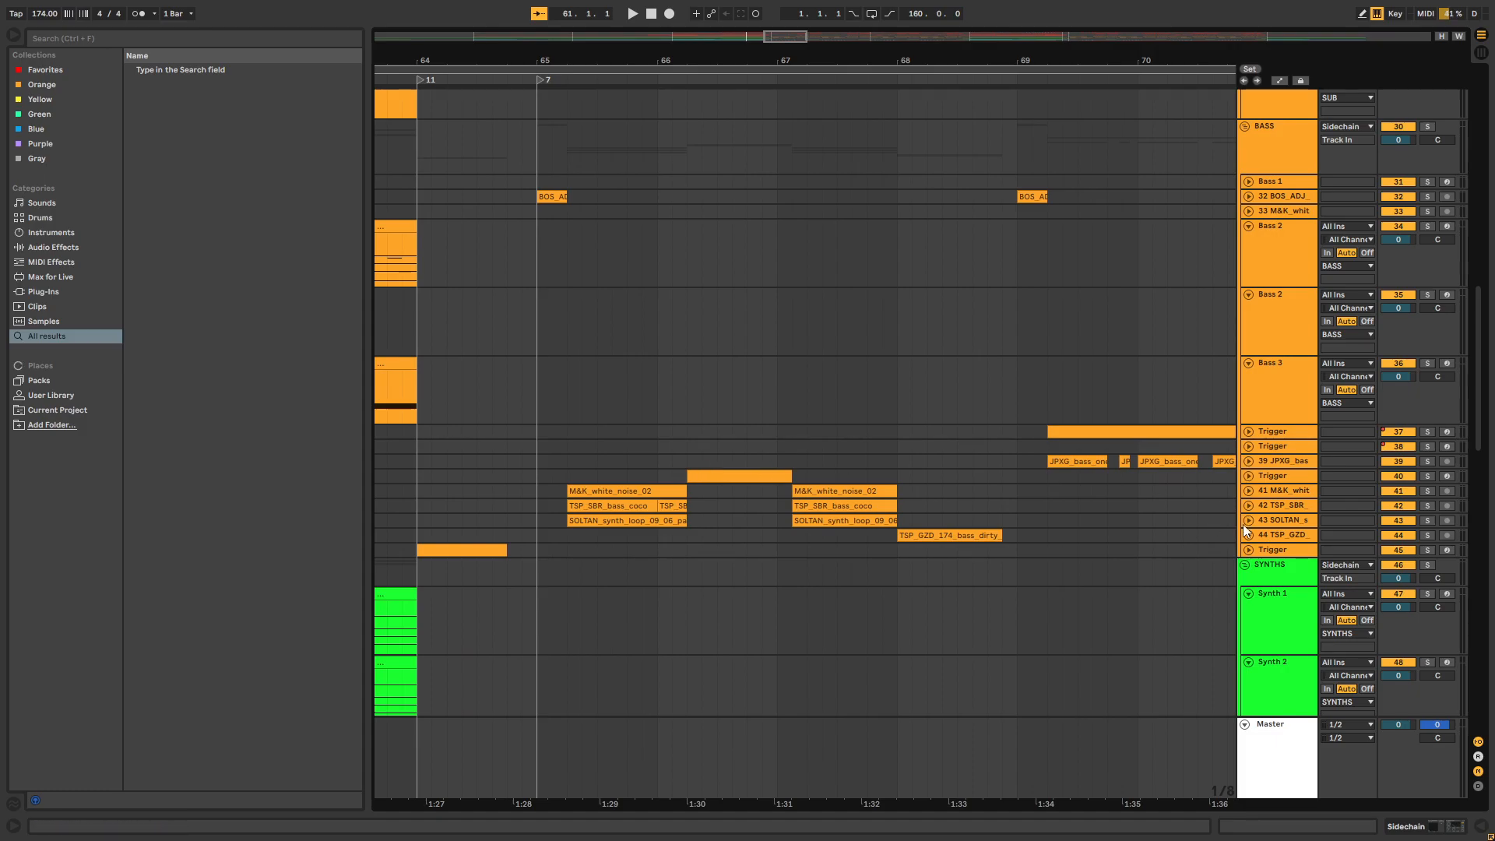
{"action": "left_click", "coordinate": [1248, 520]}
{"action": "left_click", "coordinate": [1249, 503]}
{"action": "left_click", "coordinate": [1248, 506]}
{"action": "left_click", "coordinate": [1248, 491]}
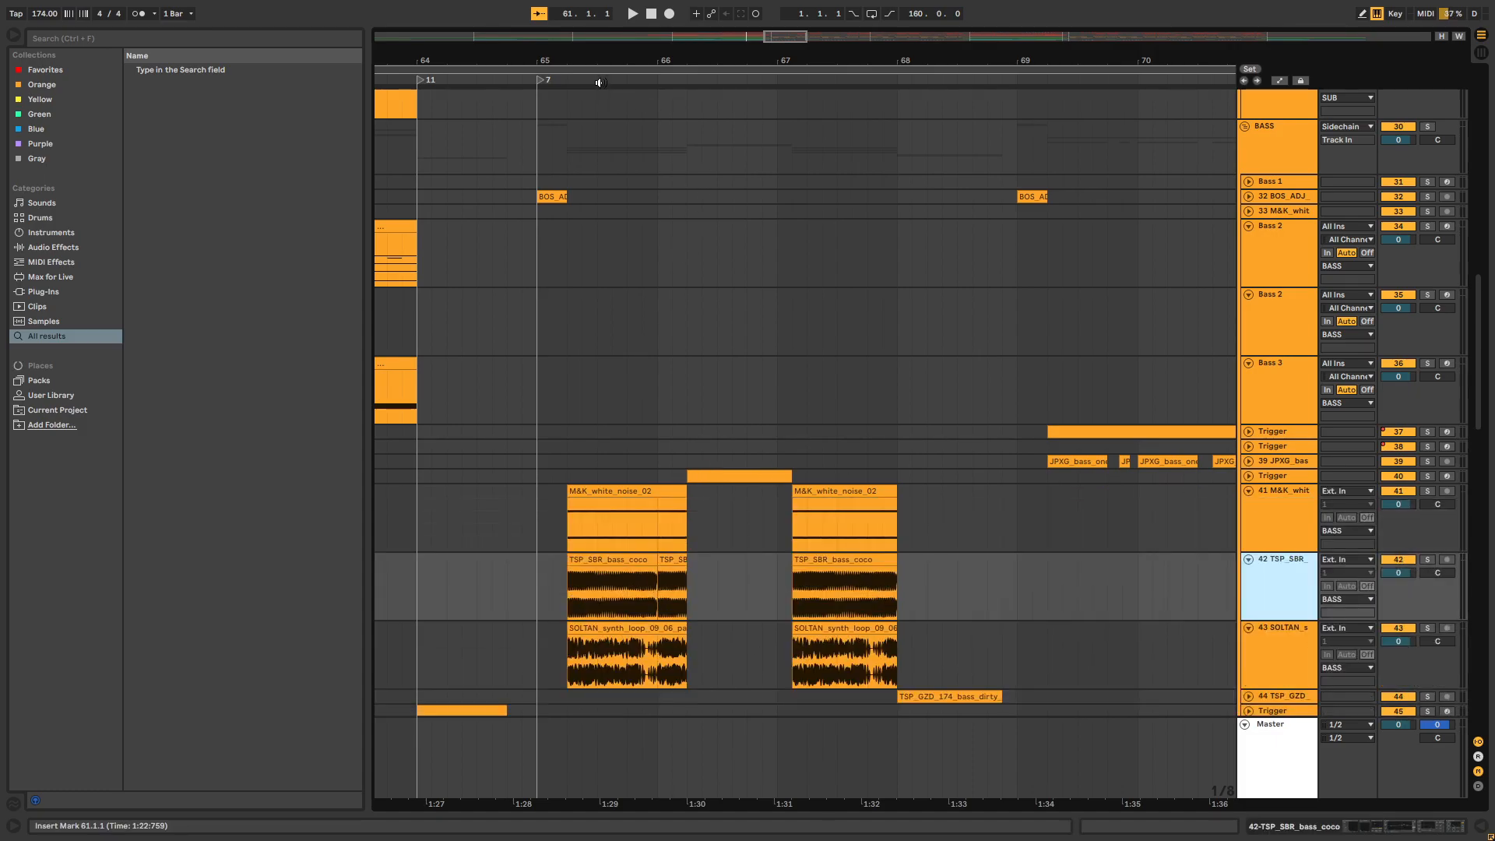
Solo tracks 41, 42 and 43 and play the layered bass from 65.2
{"action": "left_click_drag", "start_coordinate": [601, 63], "coordinate": [606, 73]}
{"action": "left_click", "coordinate": [600, 388]}
{"action": "scroll", "coordinate": [572, 447], "scroll_direction": "down", "scroll_amount": 2}
{"action": "left_click", "coordinate": [562, 447]}
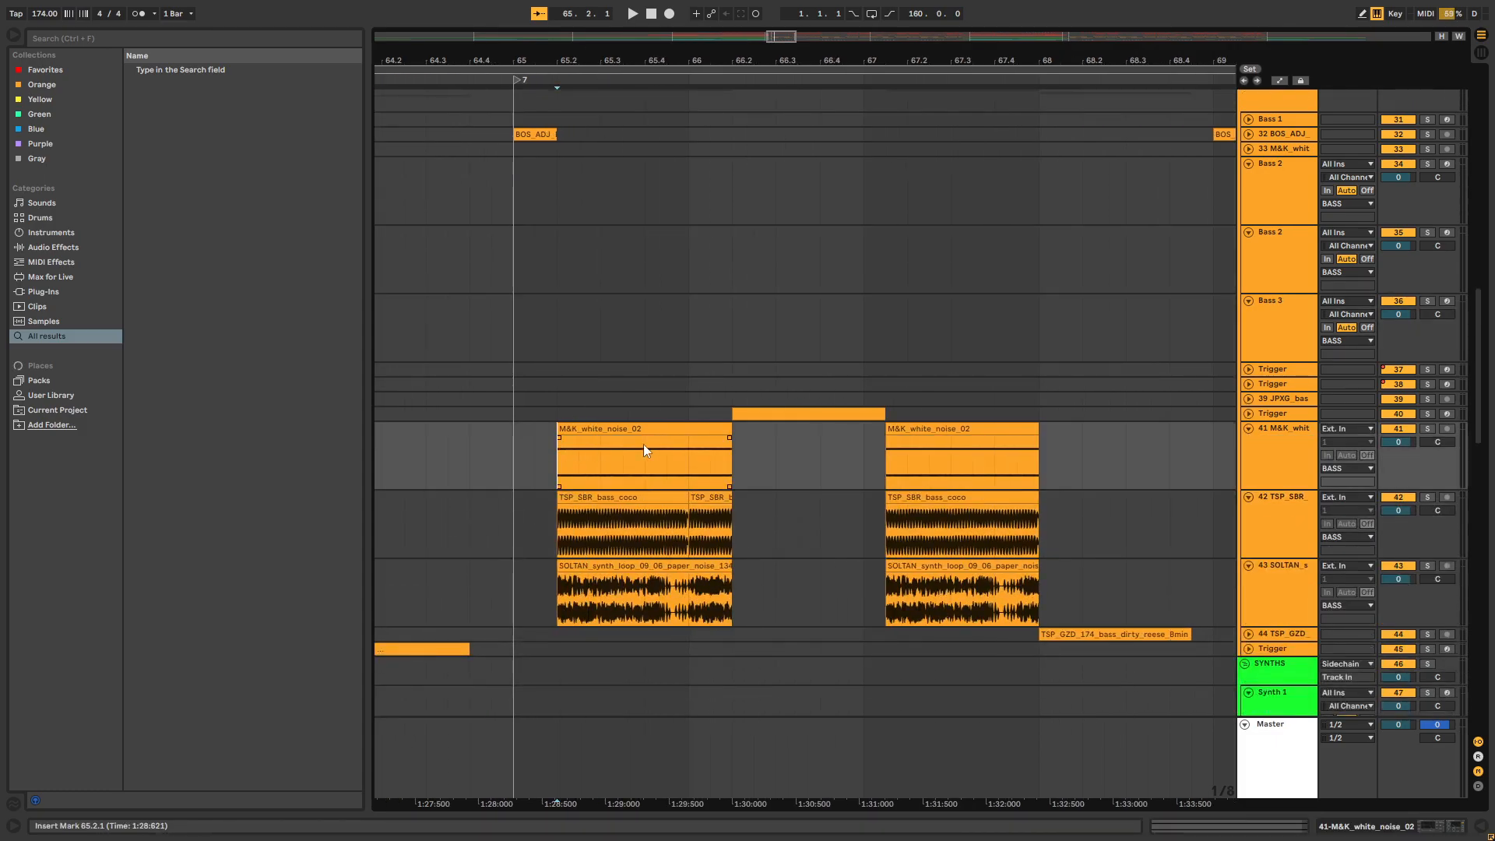
{"action": "left_click", "coordinate": [1427, 429]}
{"action": "left_click", "coordinate": [1426, 567]}
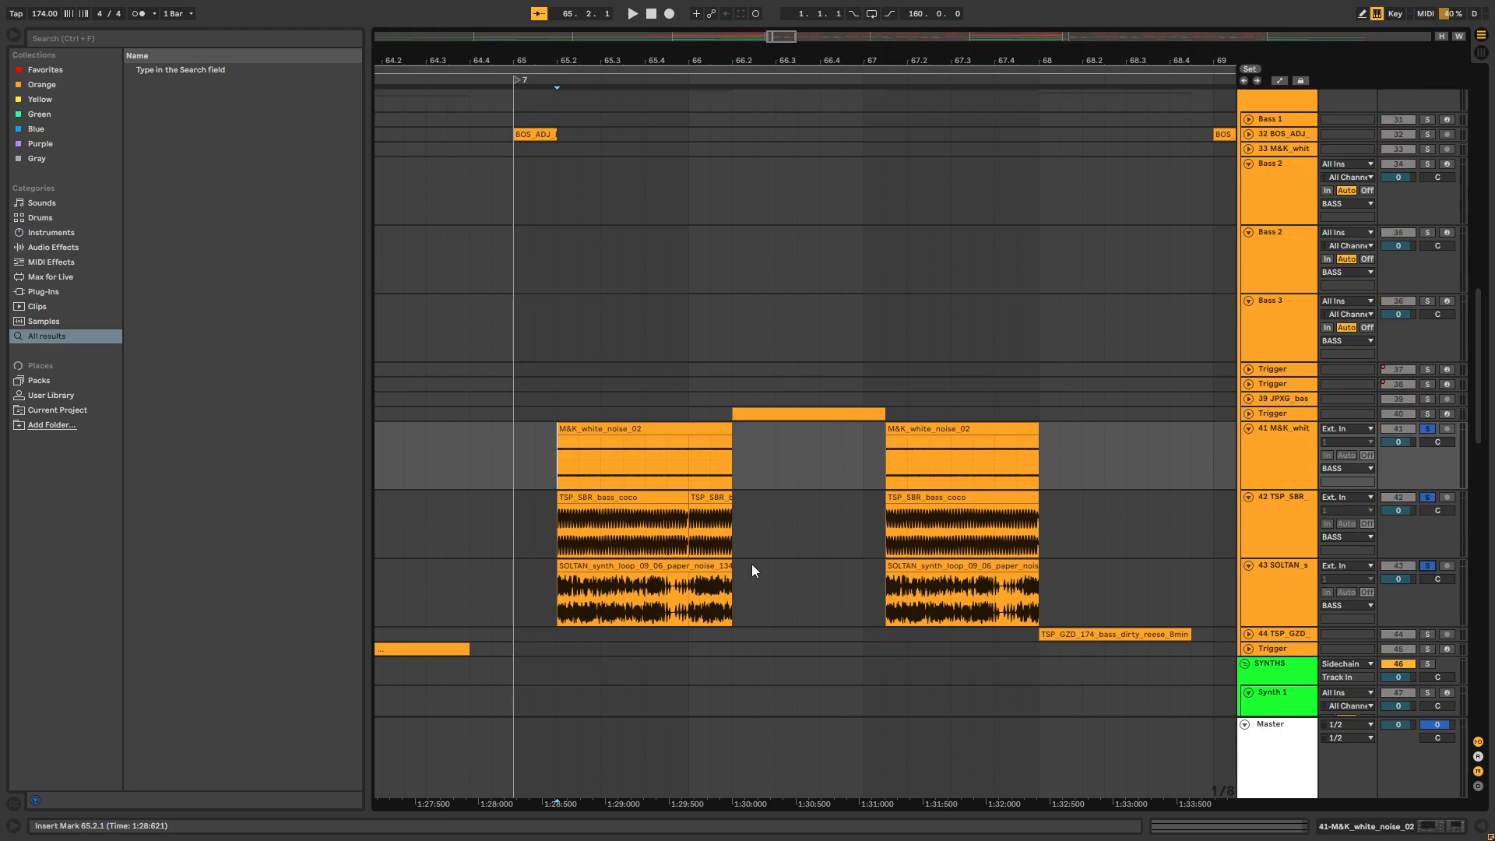
{"action": "scroll", "coordinate": [781, 563], "scroll_direction": "down", "scroll_amount": 1}
{"action": "left_click", "coordinate": [554, 486]}
{"action": "key", "text": "space"}
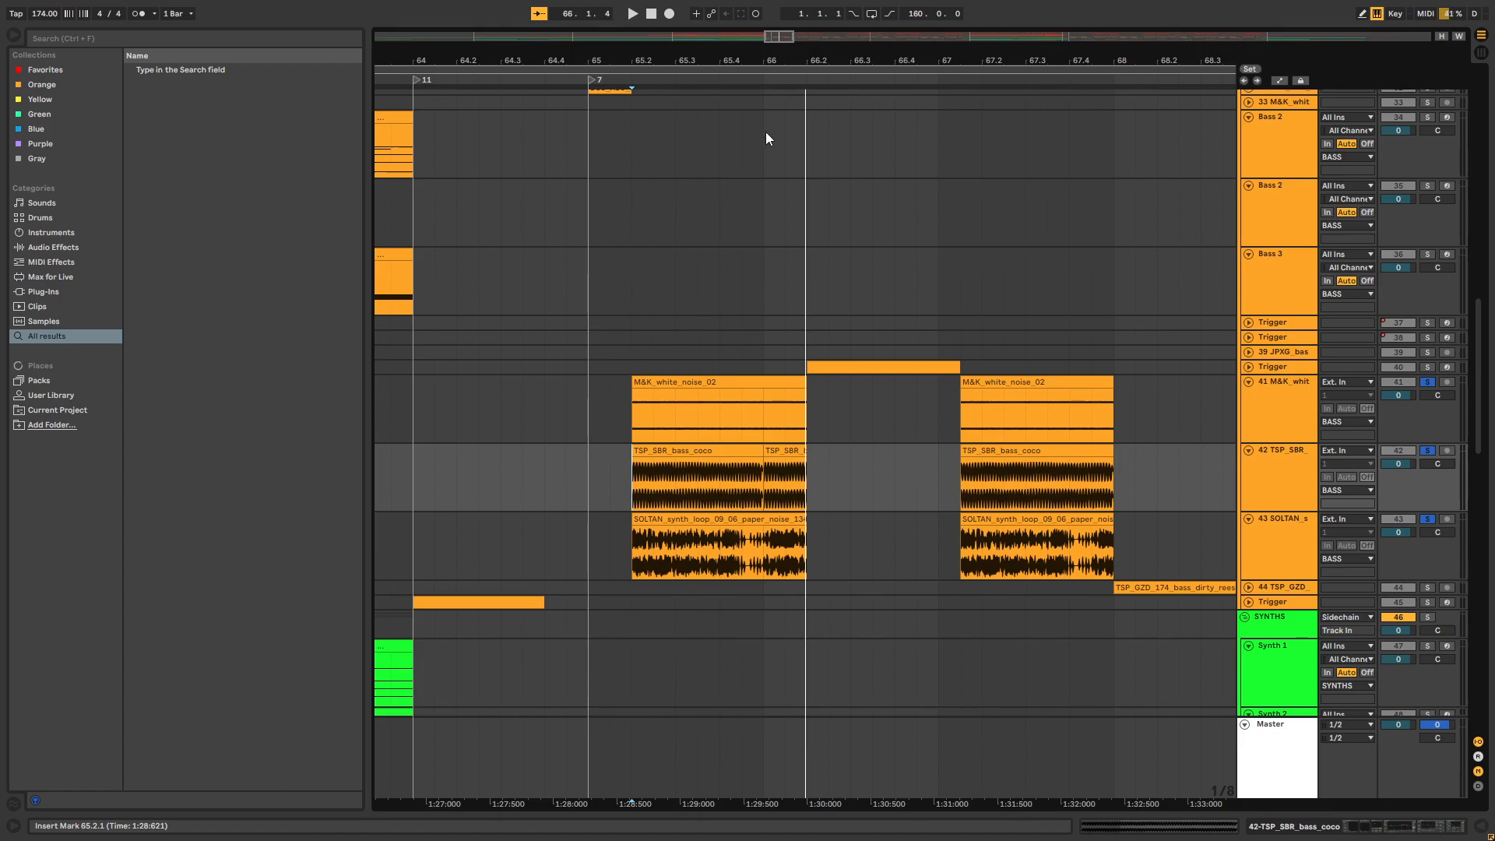
Show the device chain of track 42 and switch off iZotope Trash 2, BL-Saturate, Erosion and EQ Eight
{"action": "left_click_drag", "start_coordinate": [758, 57], "coordinate": [661, 109]}
{"action": "left_click", "coordinate": [1267, 469]}
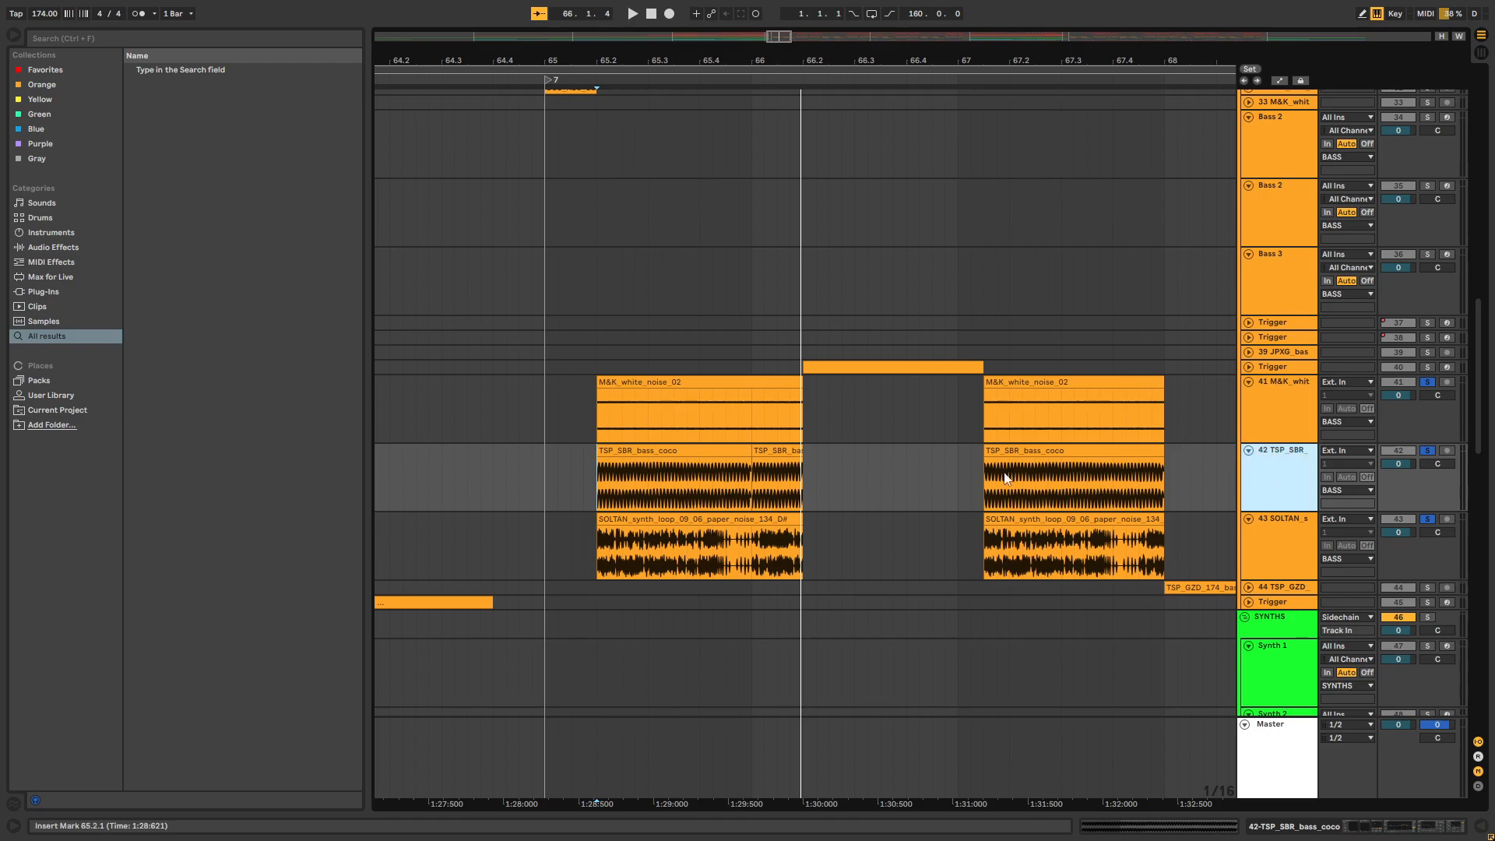
{"action": "double_click", "coordinate": [1270, 461]}
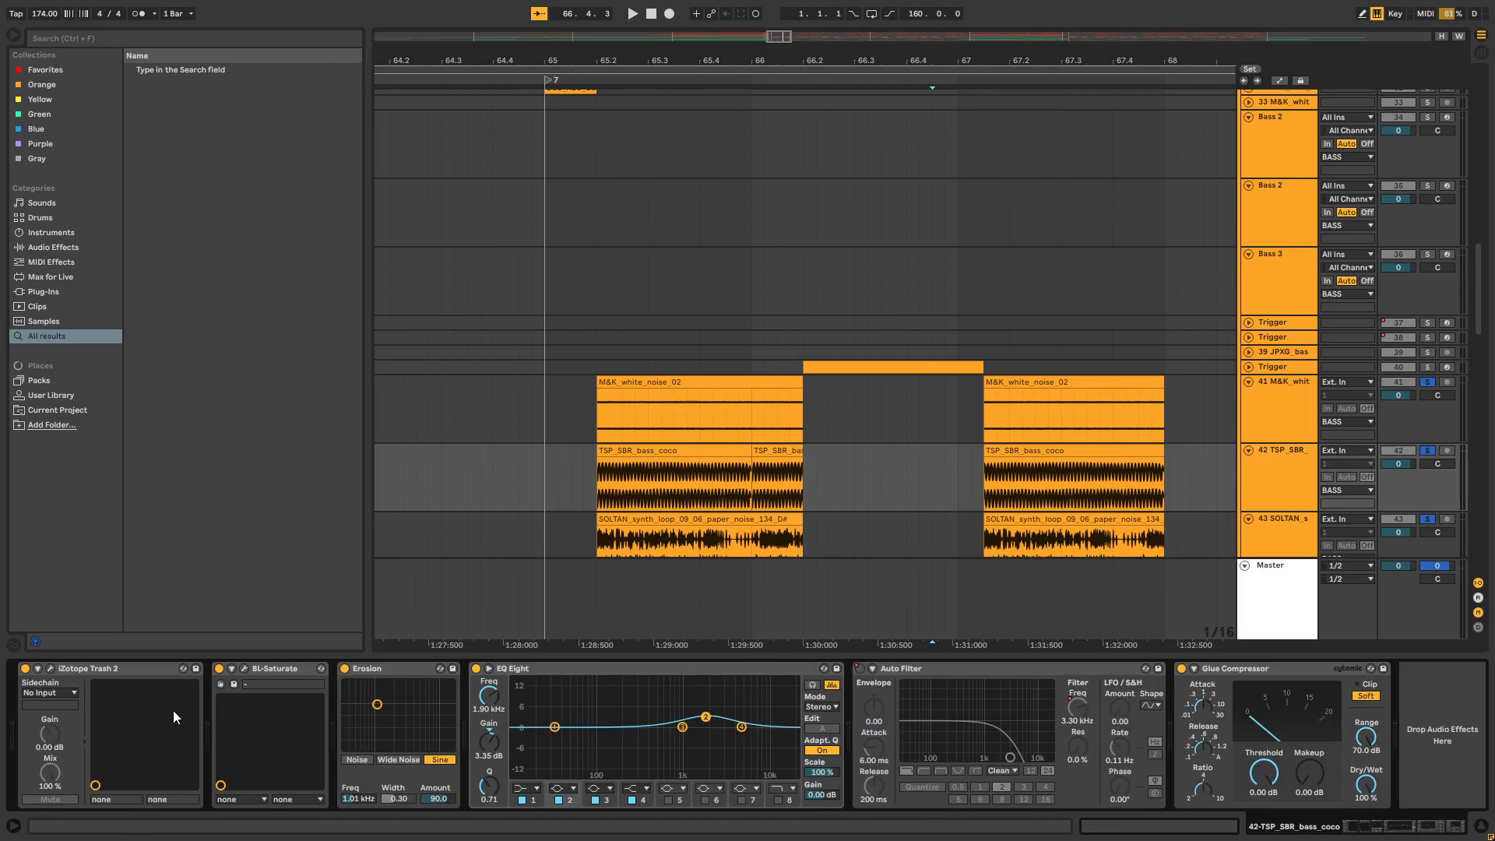
{"action": "left_click", "coordinate": [25, 668]}
{"action": "left_click", "coordinate": [268, 668]}
{"action": "left_click", "coordinate": [344, 669]}
{"action": "left_click", "coordinate": [220, 668]}
{"action": "left_click", "coordinate": [476, 668]}
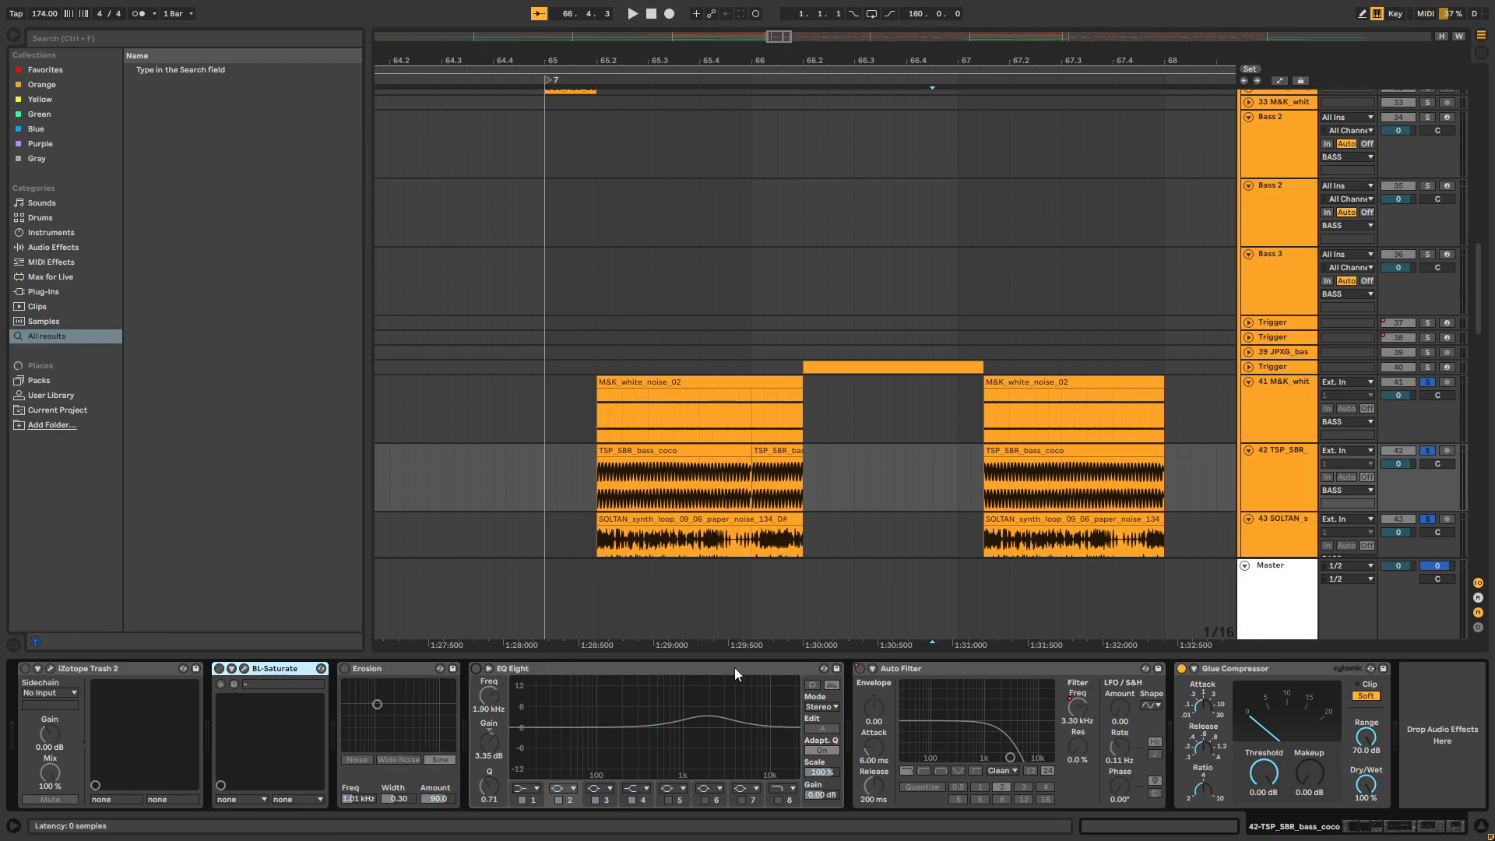
Solo only track 42 and play its TSP_SBR_bass_coco clip from 65.2 several times with the effects bypassed
{"action": "left_click", "coordinate": [595, 473]}
{"action": "key", "text": "space"}
{"action": "left_click", "coordinate": [1427, 450]}
{"action": "key", "text": "space"}
{"action": "key", "text": "space"}
{"action": "key", "text": "space"}
{"action": "key", "text": "space"}
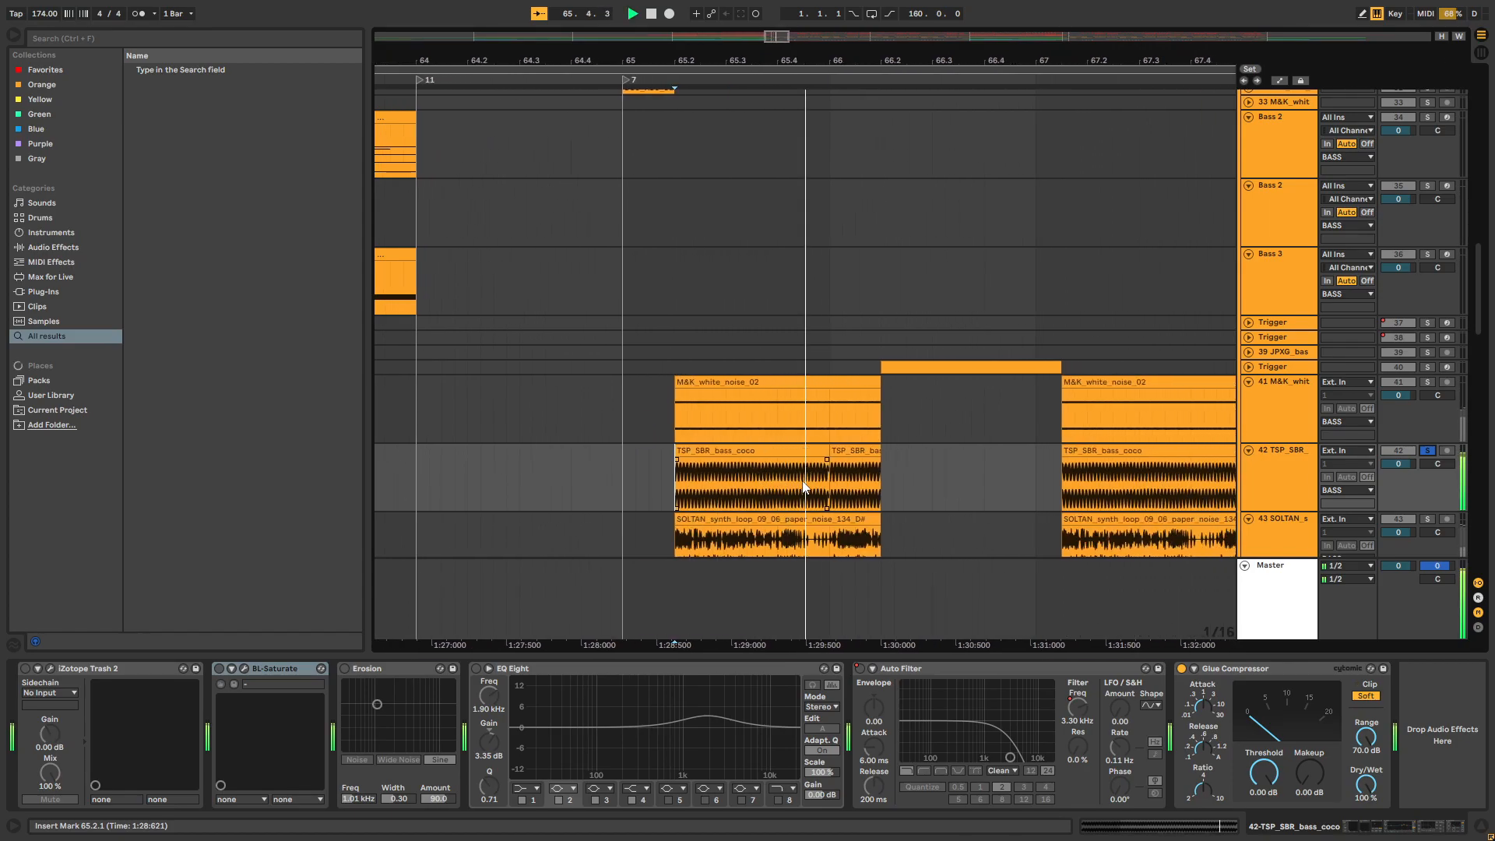
{"action": "key", "text": "space"}
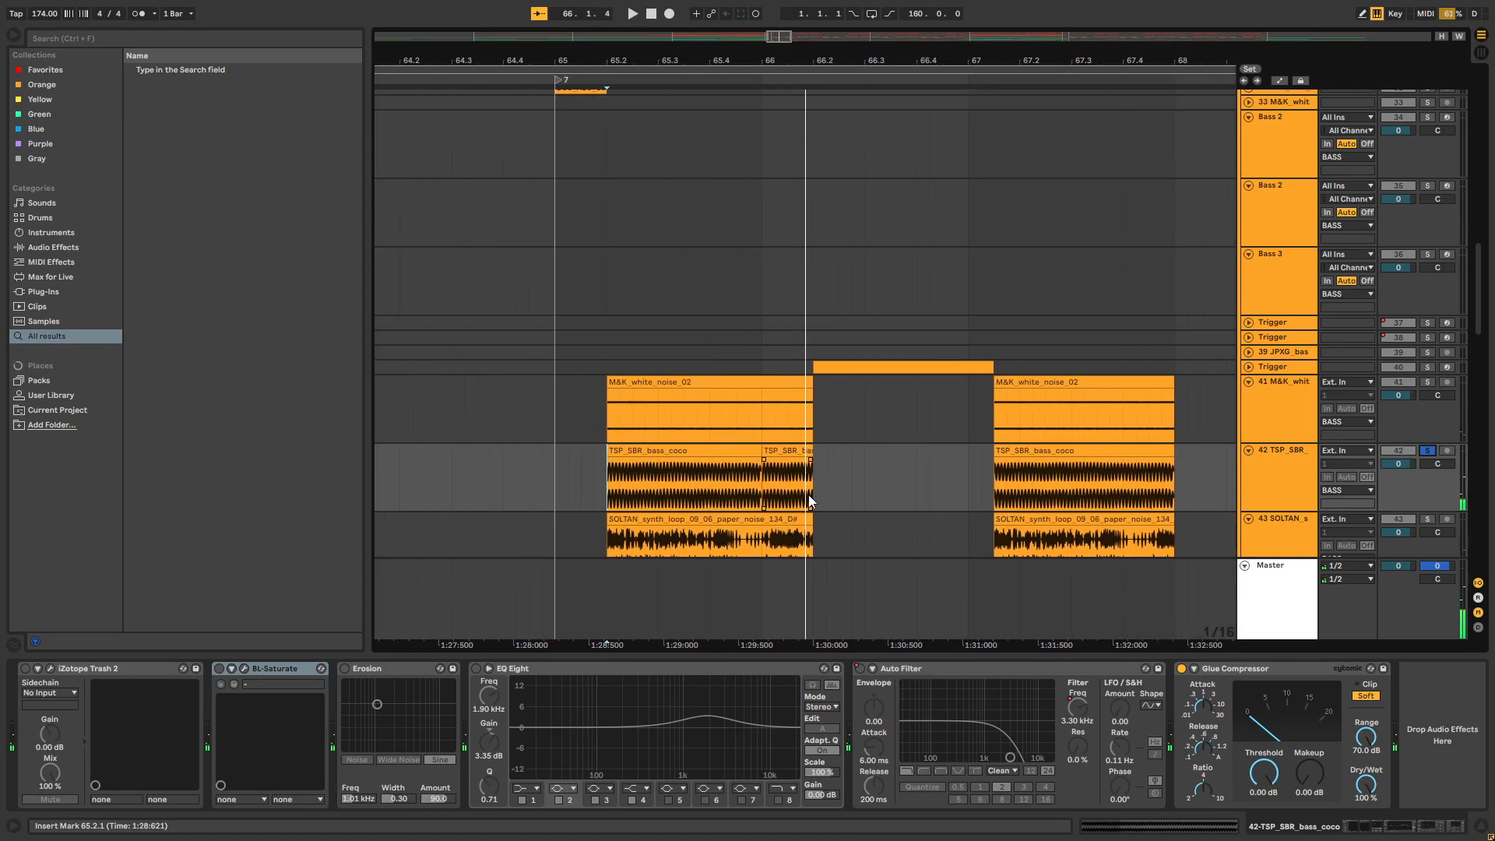
{"action": "key", "text": "space"}
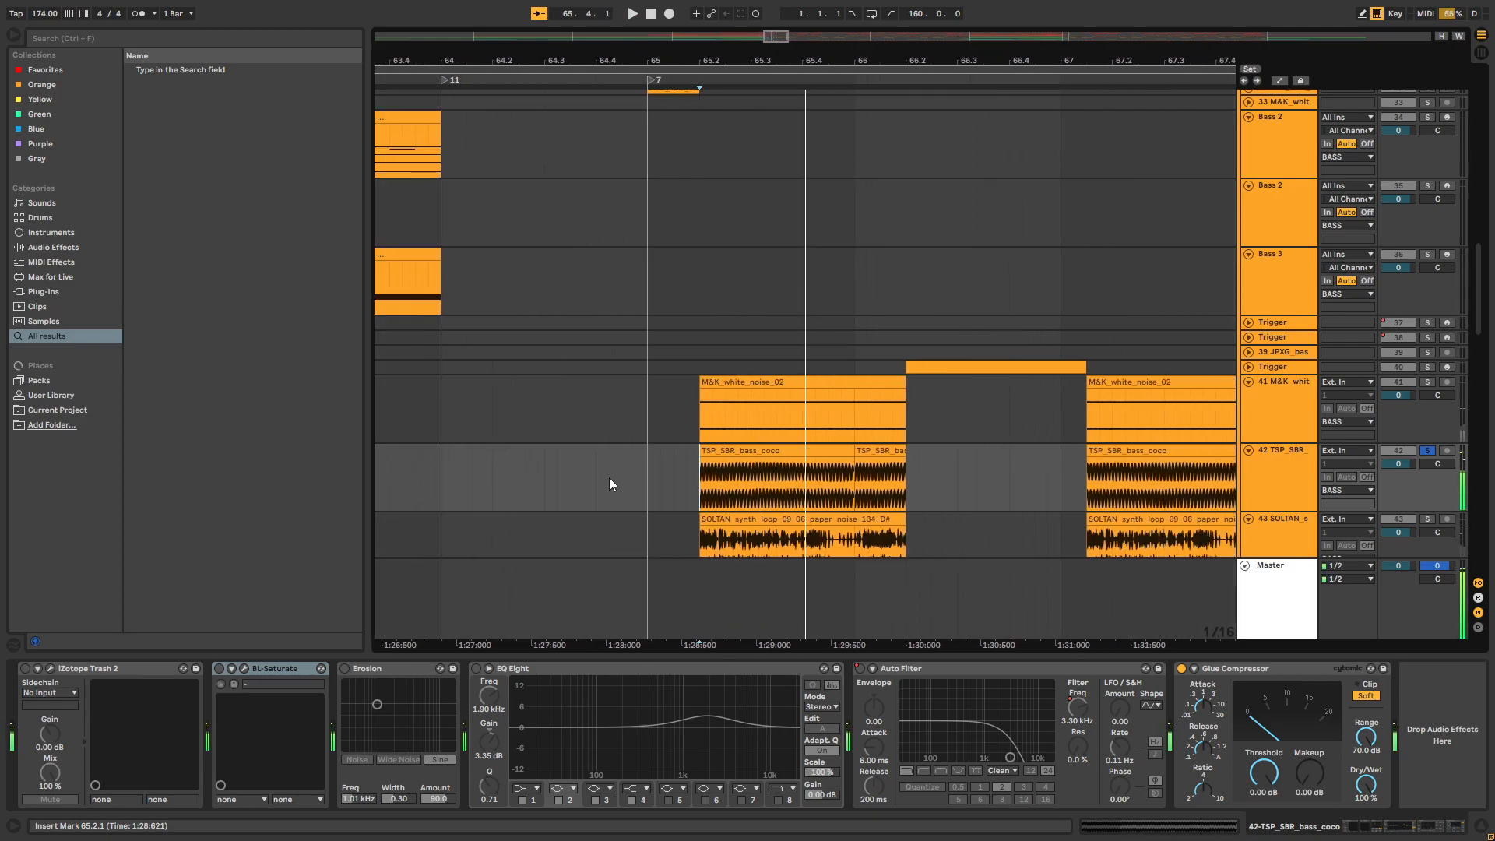
Switch iZotope Trash 2 back on, inspect its Clip Control distortion, and play the bass with it from 65.2
{"action": "left_click", "coordinate": [26, 667]}
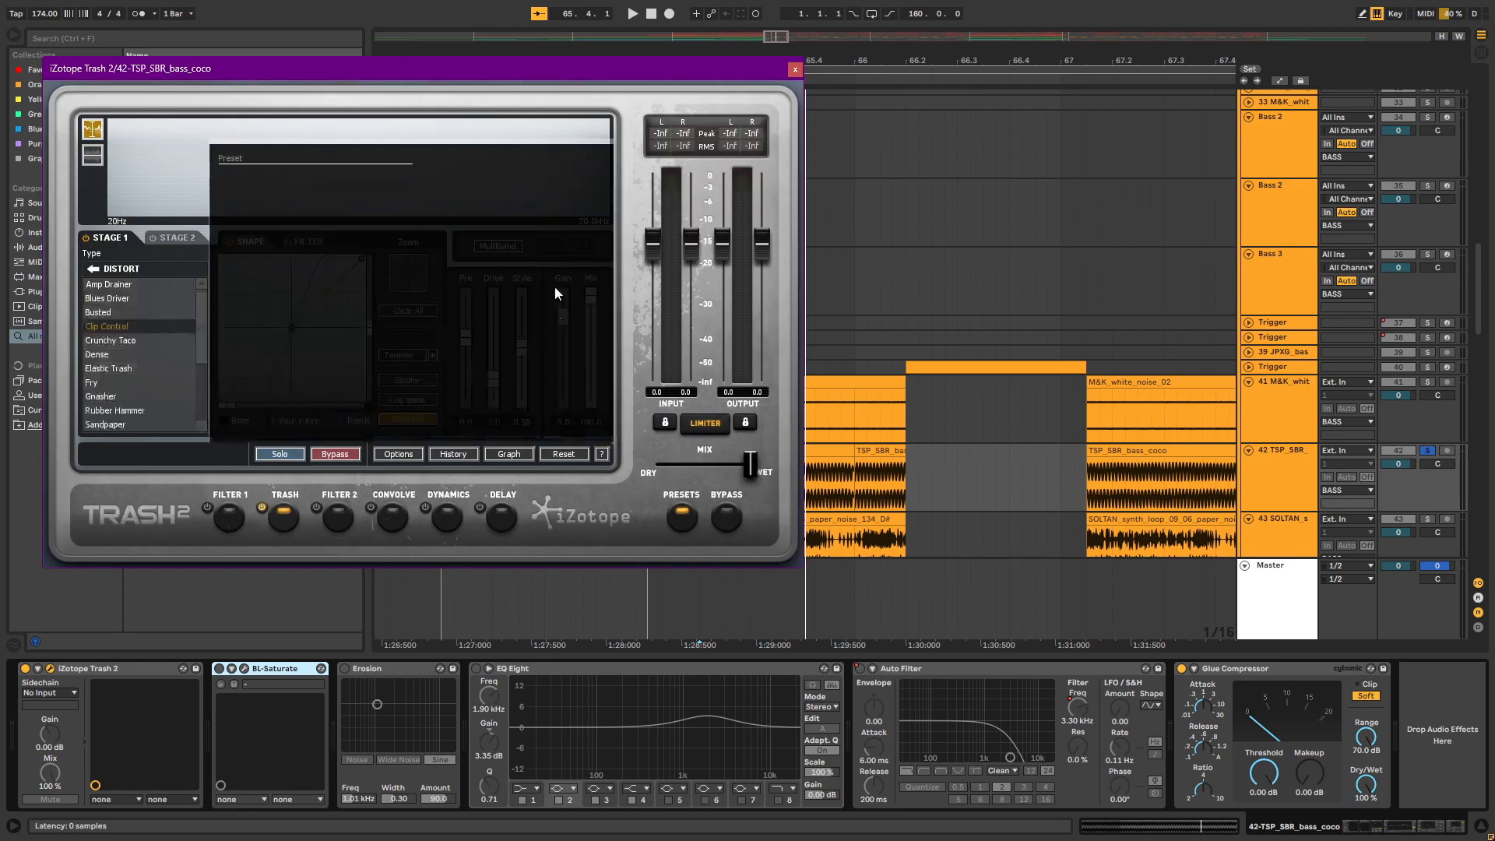
{"action": "left_click_drag", "start_coordinate": [426, 70], "coordinate": [421, 67]}
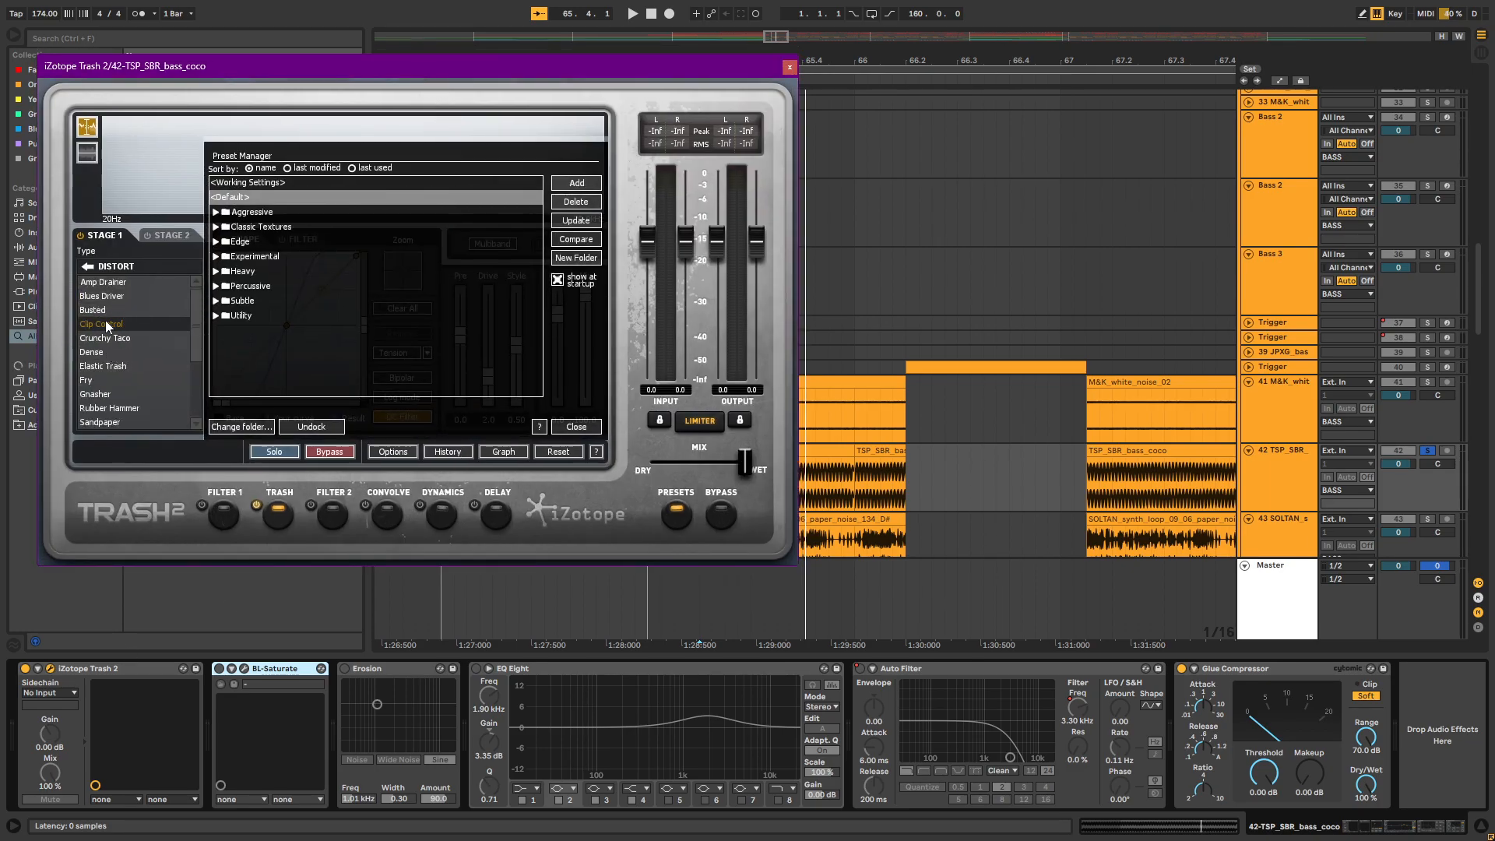
{"action": "left_click", "coordinate": [789, 66]}
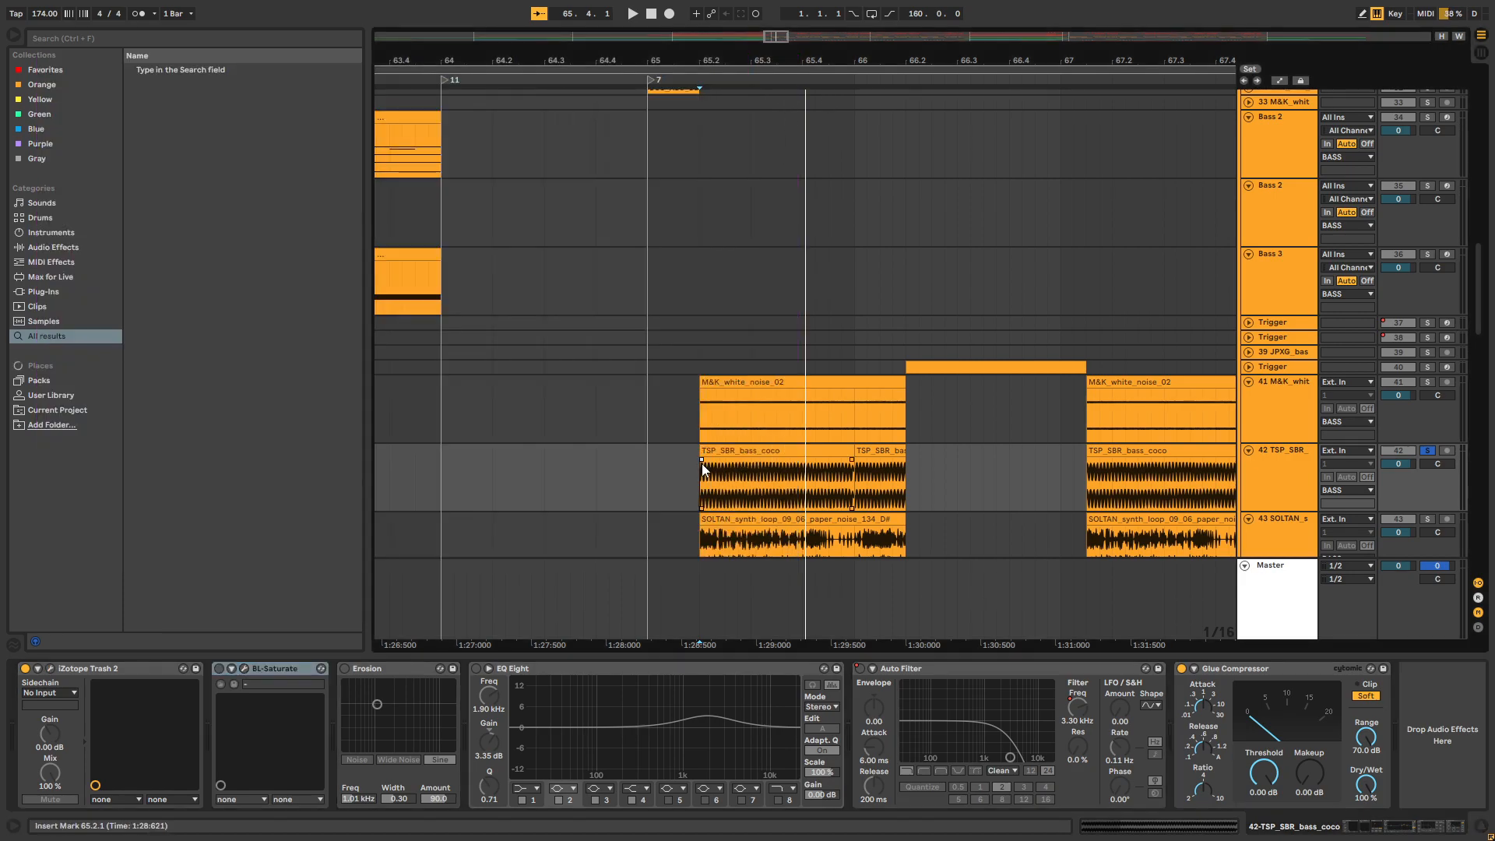
{"action": "key", "text": "space"}
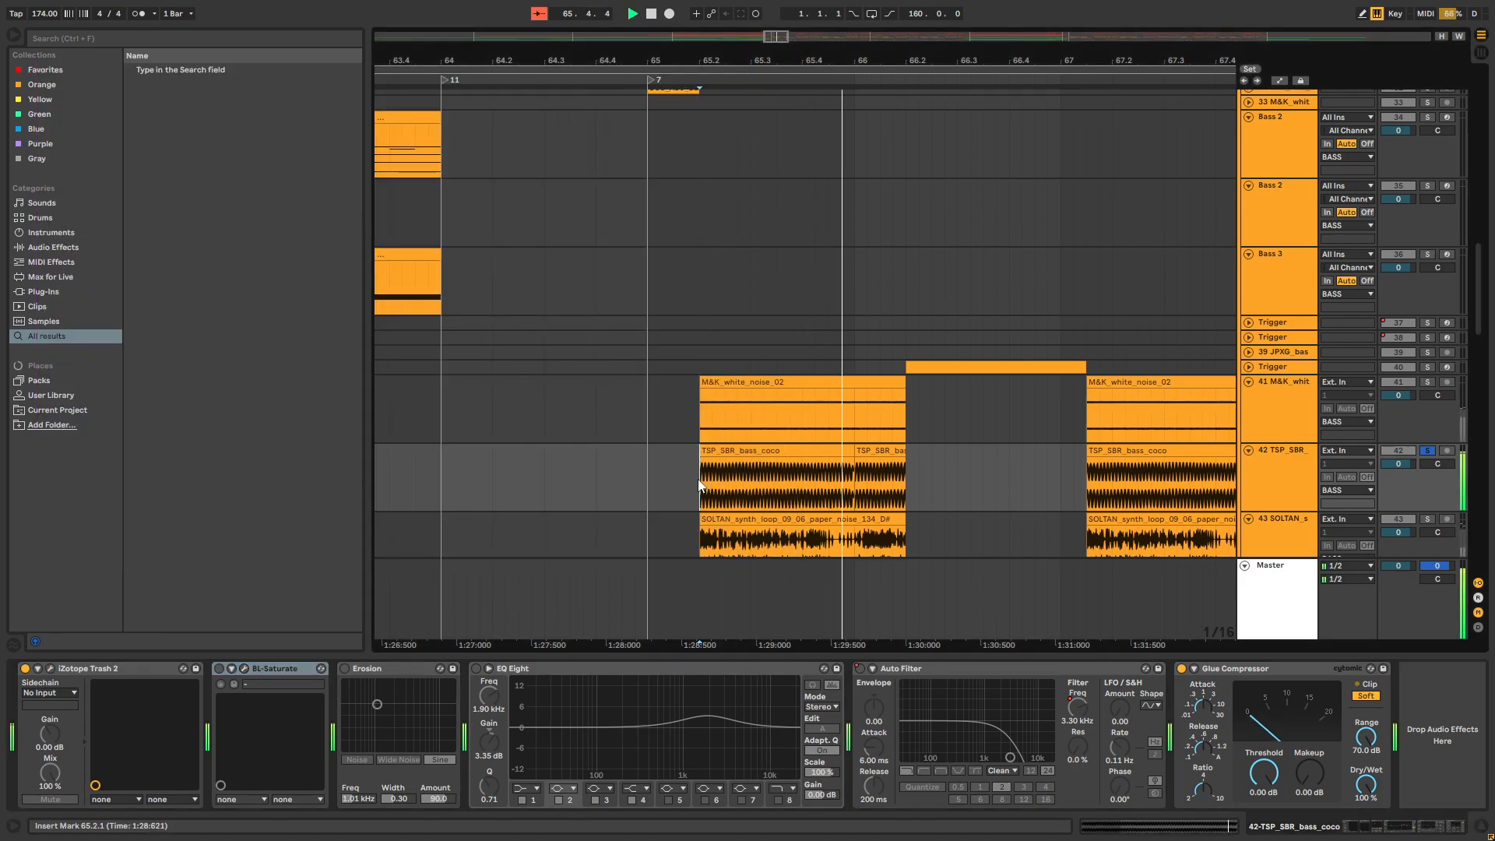
Switch BL-Saturate back on and inspect its ratio and output gain in the plug-in window
{"action": "left_click", "coordinate": [219, 668]}
{"action": "left_click", "coordinate": [243, 668]}
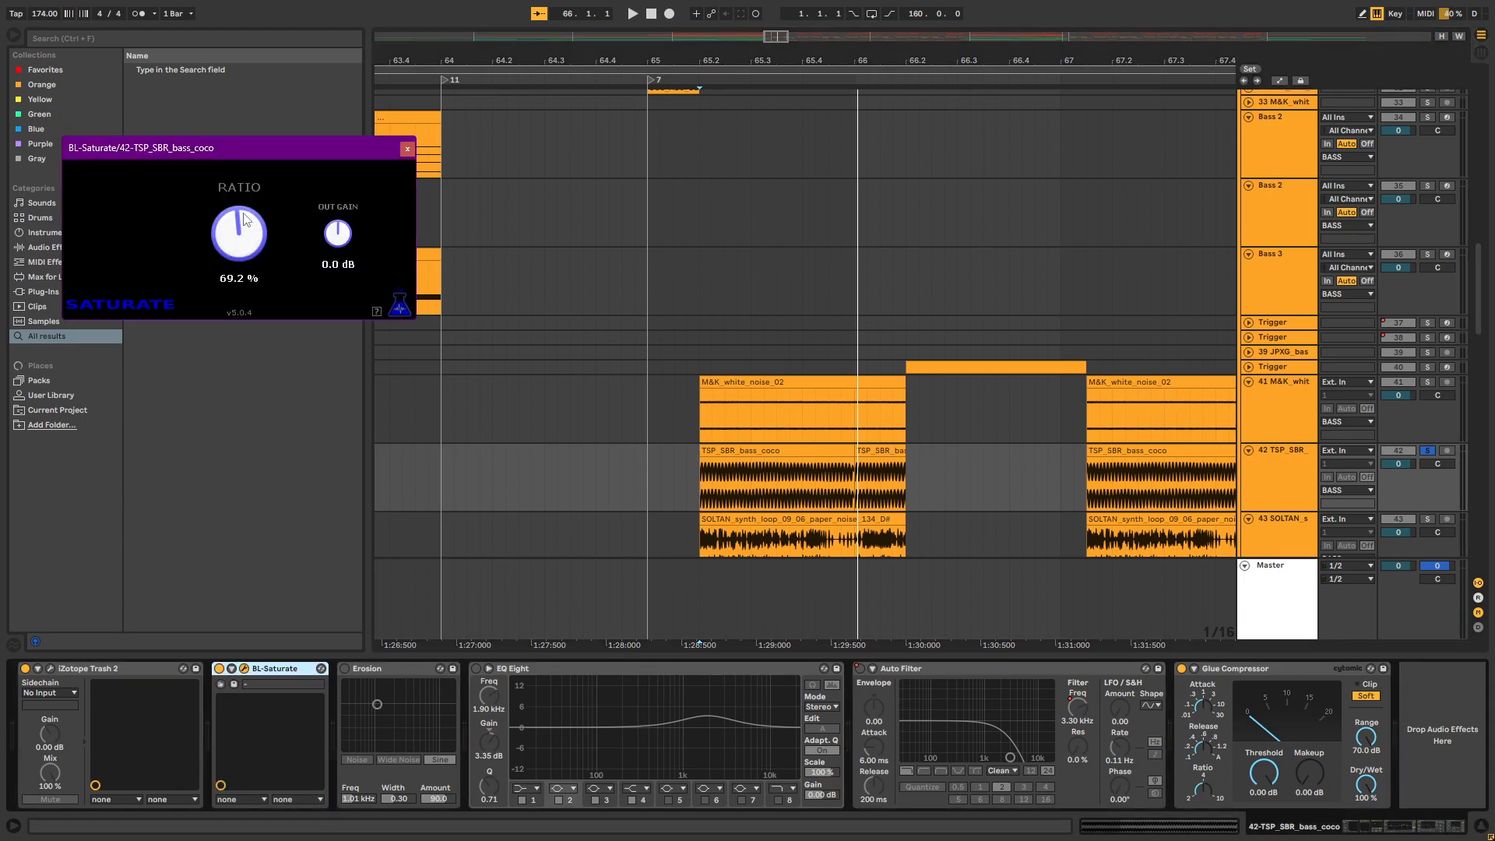
{"action": "left_click_drag", "start_coordinate": [289, 151], "coordinate": [343, 149]}
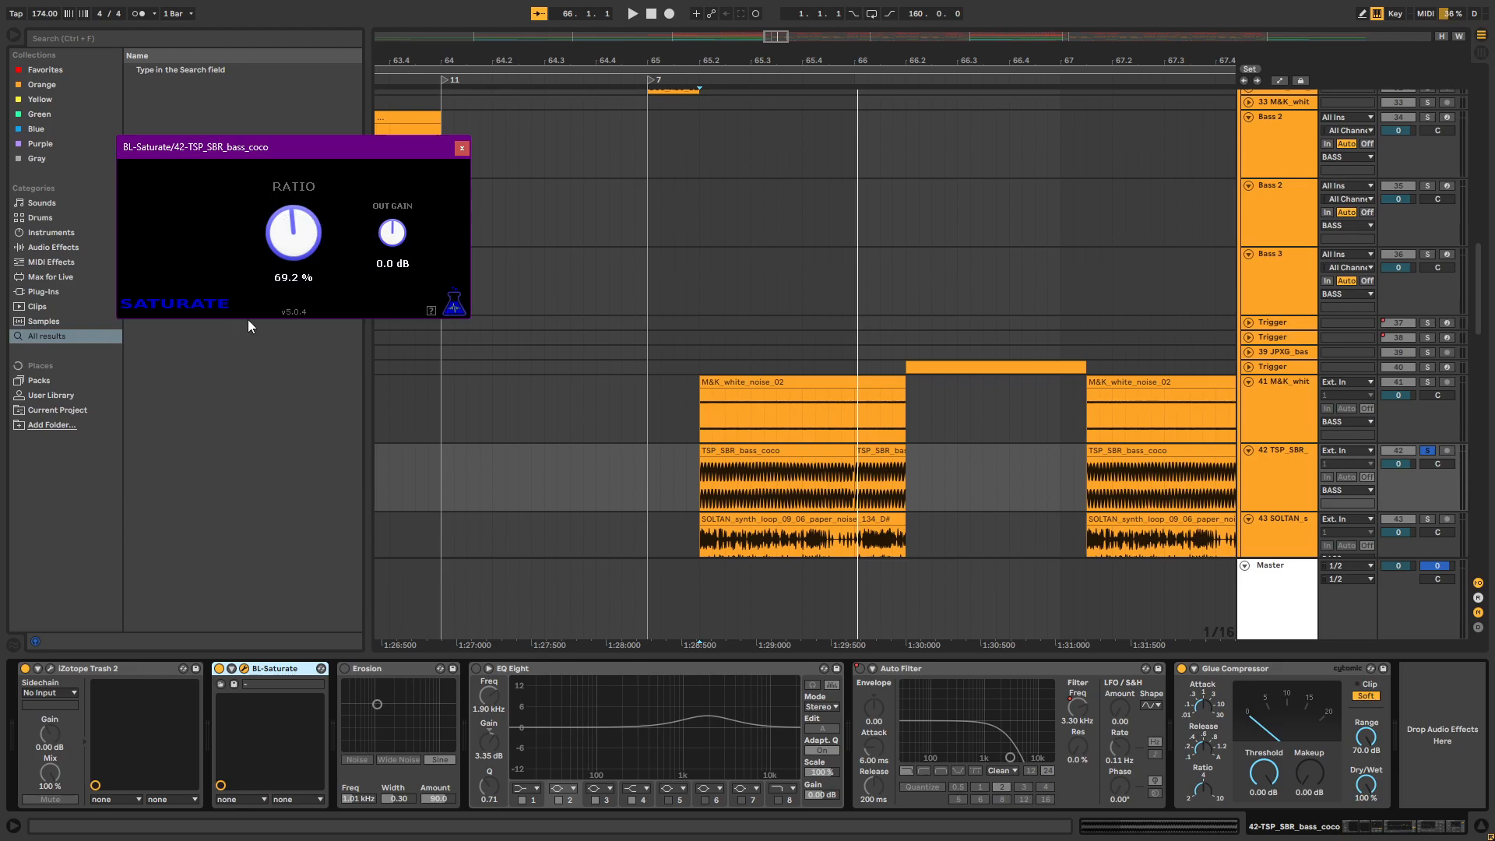
{"action": "left_click", "coordinate": [461, 149]}
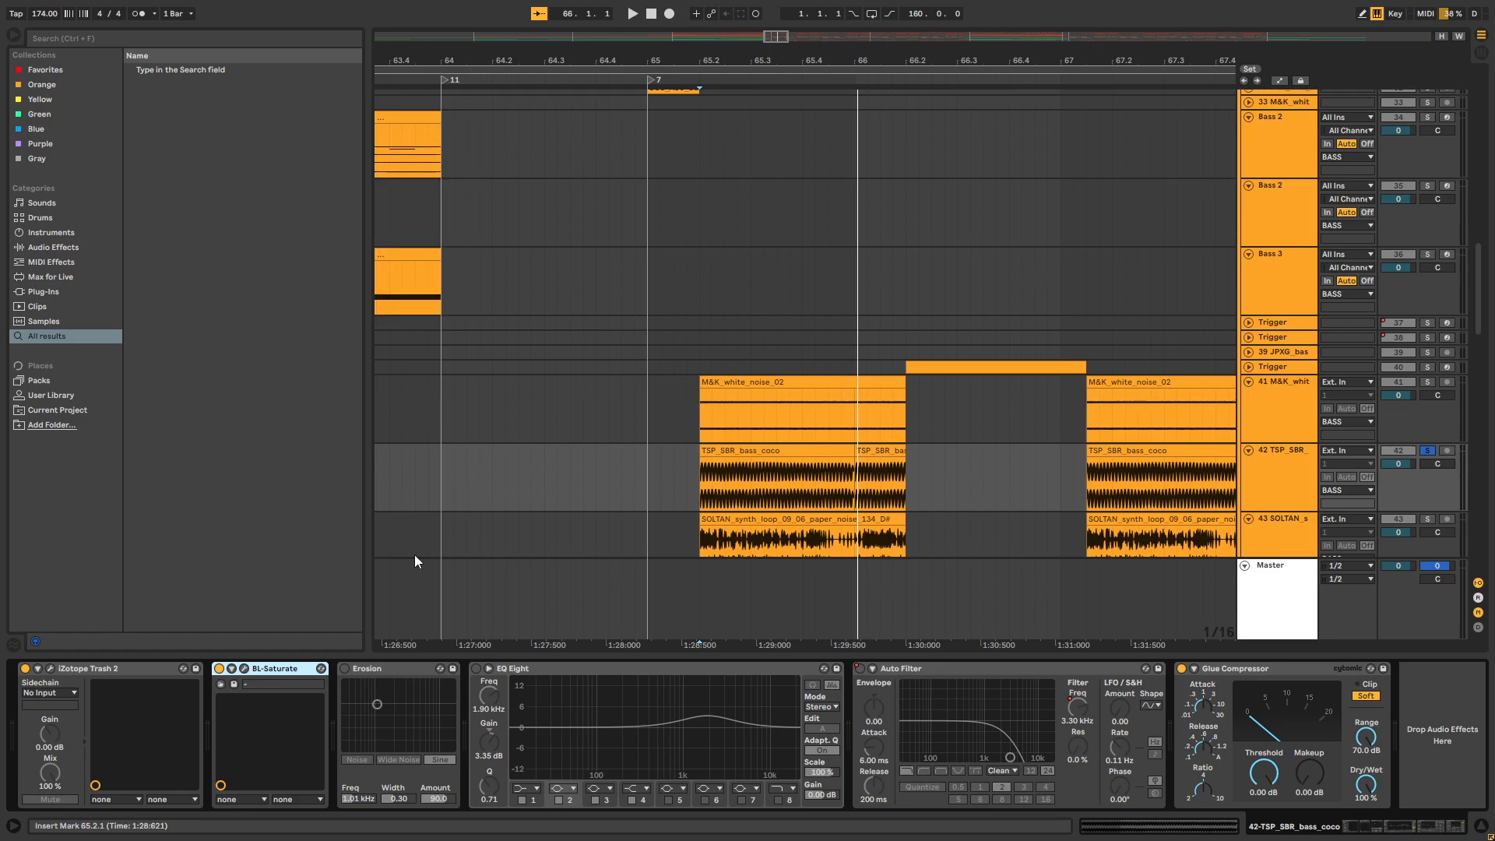
Switch Erosion back on and play the bass on track 42 from 65.2
{"action": "left_click", "coordinate": [345, 668]}
{"action": "left_click", "coordinate": [698, 489]}
{"action": "key", "text": "space"}
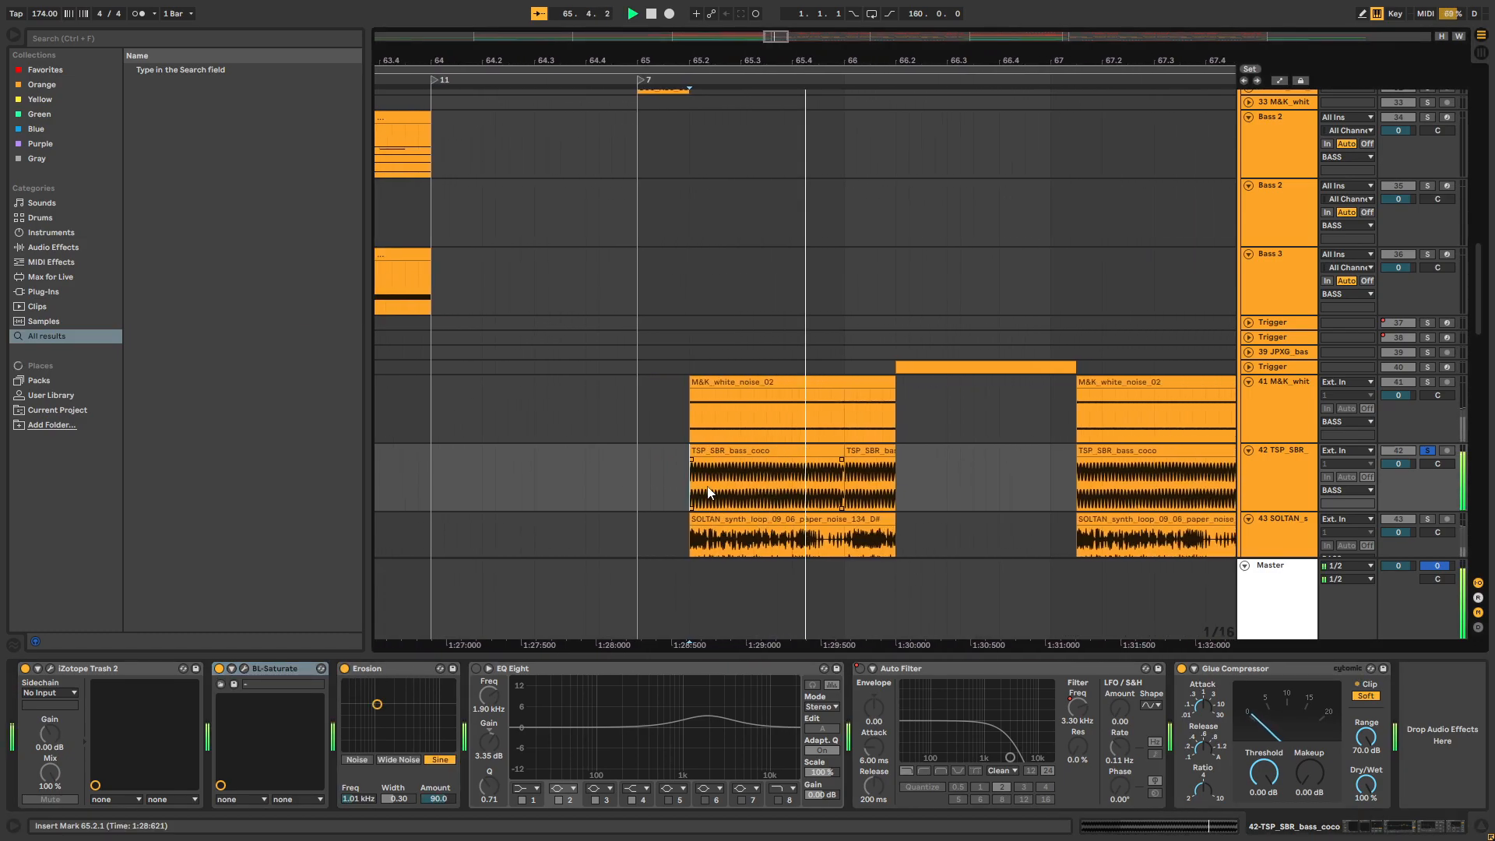
Reset BL-Saturate's ratio to 0.0 %, replay the bass from 65.2 and close the plug-in window
{"action": "left_click", "coordinate": [245, 668]}
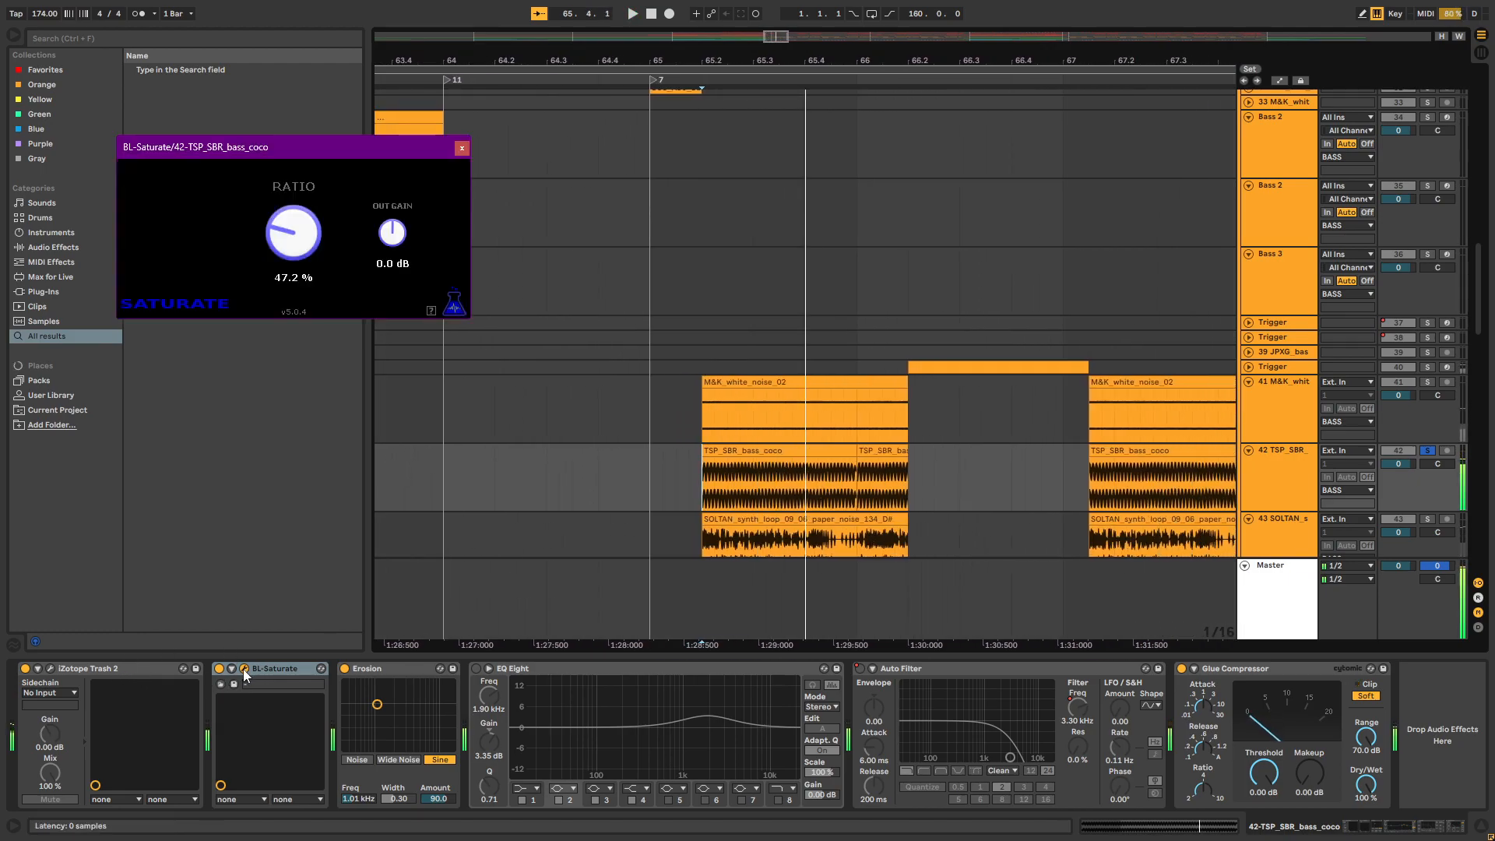
{"action": "double_click", "coordinate": [284, 240]}
{"action": "left_click", "coordinate": [702, 481]}
{"action": "mouse_move", "coordinate": [703, 484]}
{"action": "left_mouse_down"}
{"action": "mouse_move", "coordinate": [856, 495]}
{"action": "mouse_move", "coordinate": [762, 501]}
{"action": "mouse_move", "coordinate": [910, 514]}
{"action": "mouse_move", "coordinate": [900, 494]}
{"action": "mouse_move", "coordinate": [702, 479]}
{"action": "left_mouse_up"}
{"action": "key", "text": "space"}
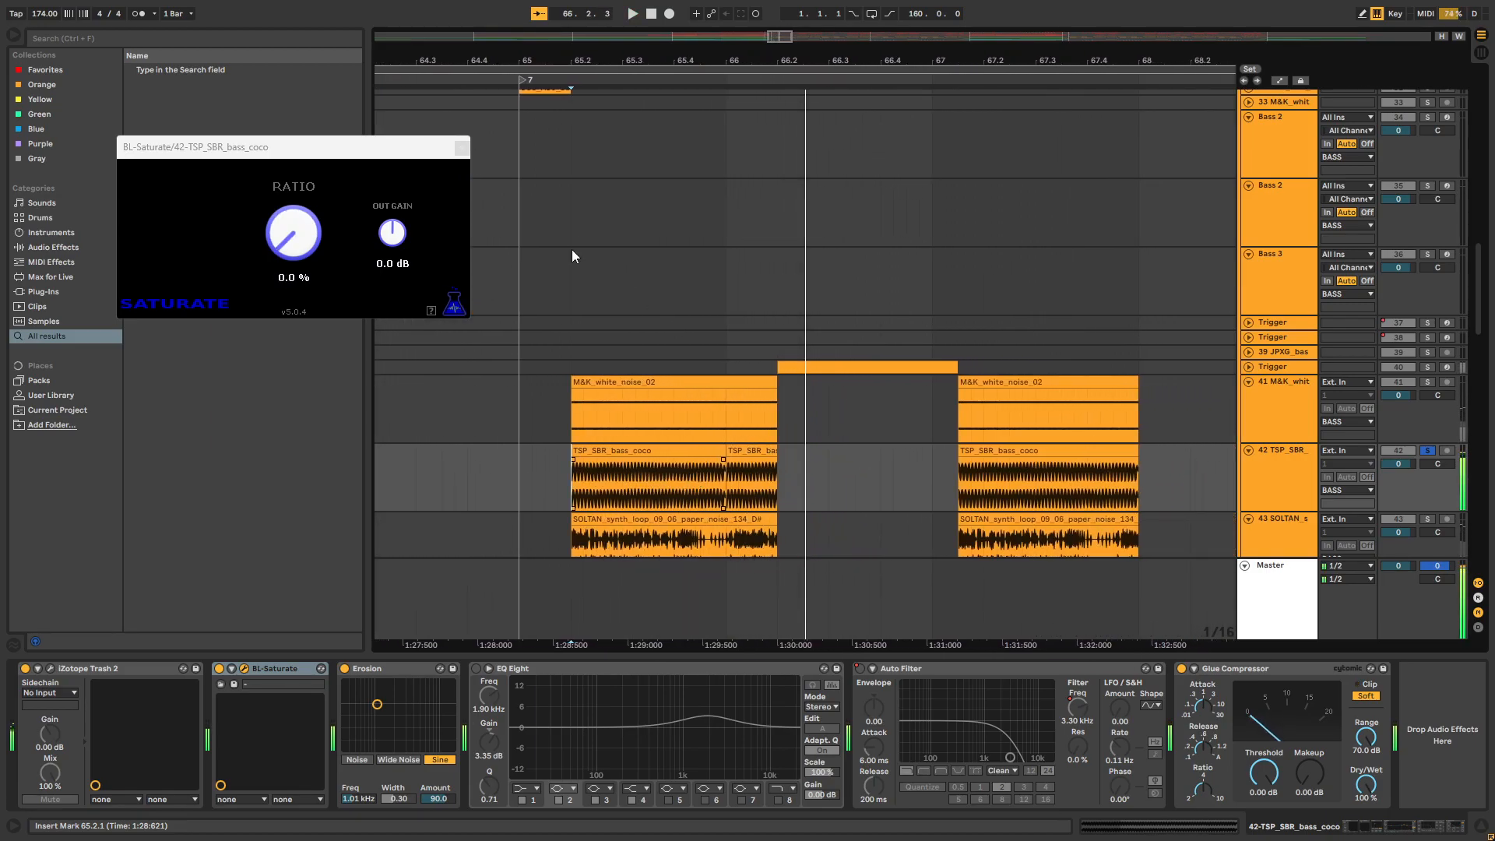
{"action": "left_click", "coordinate": [462, 147]}
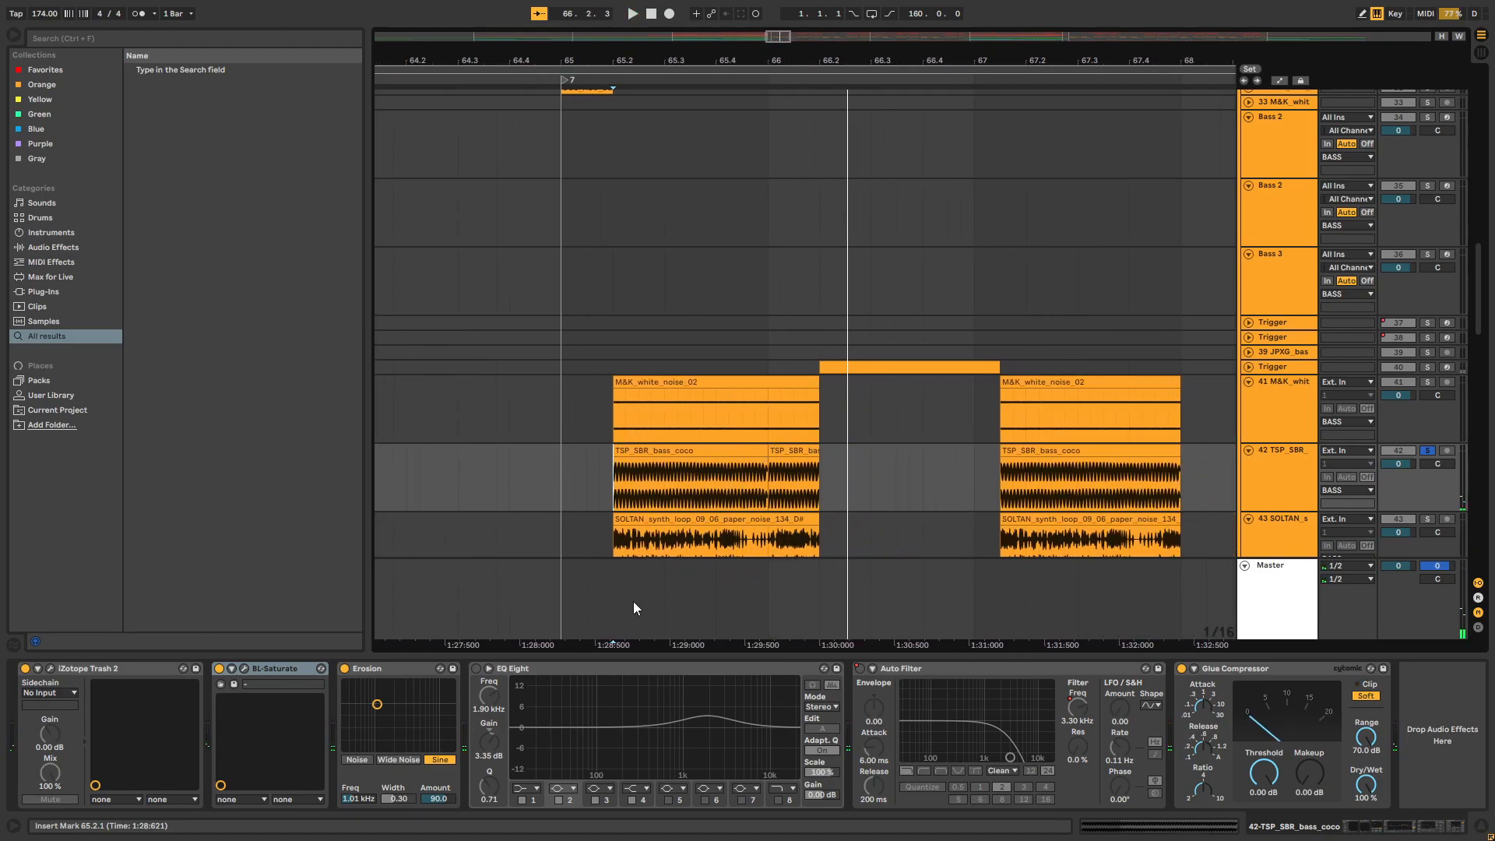
Switch EQ Eight back on and play the bass on track 42 from 65.2
{"action": "left_click", "coordinate": [476, 668]}
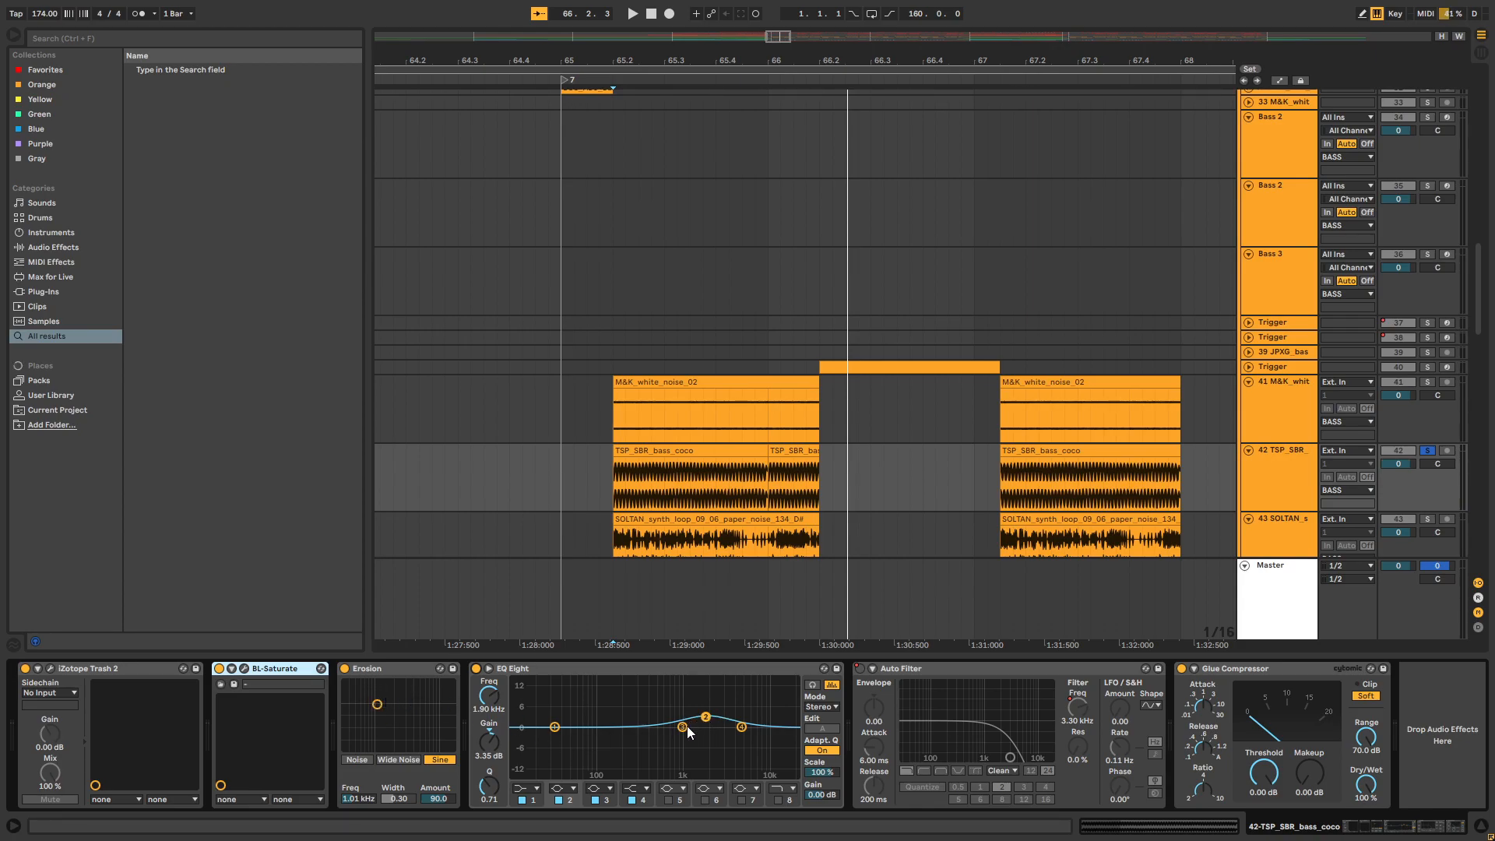
{"action": "left_click", "coordinate": [611, 479]}
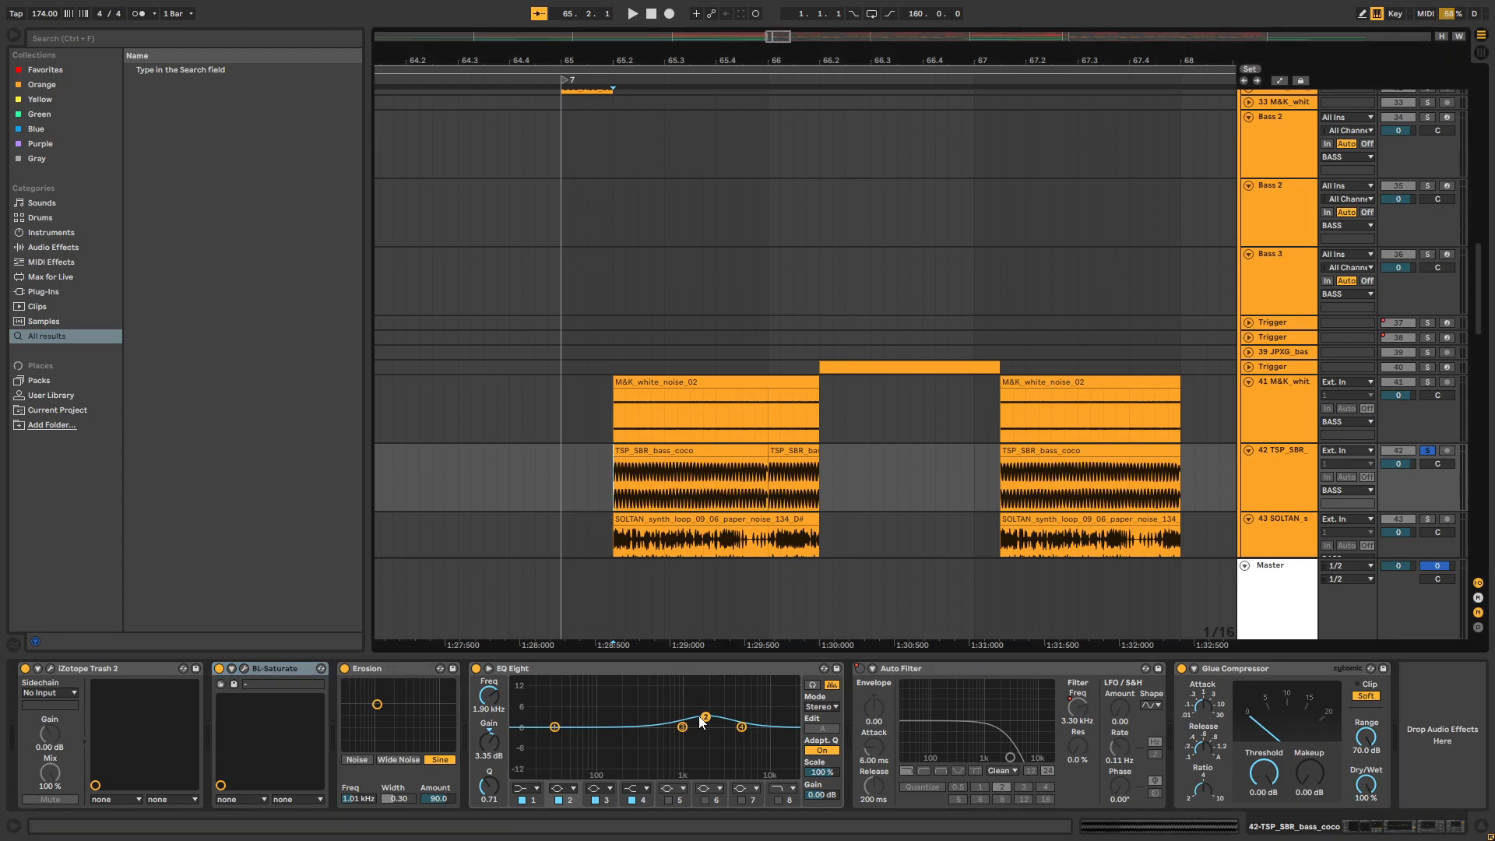
{"action": "key", "text": "space"}
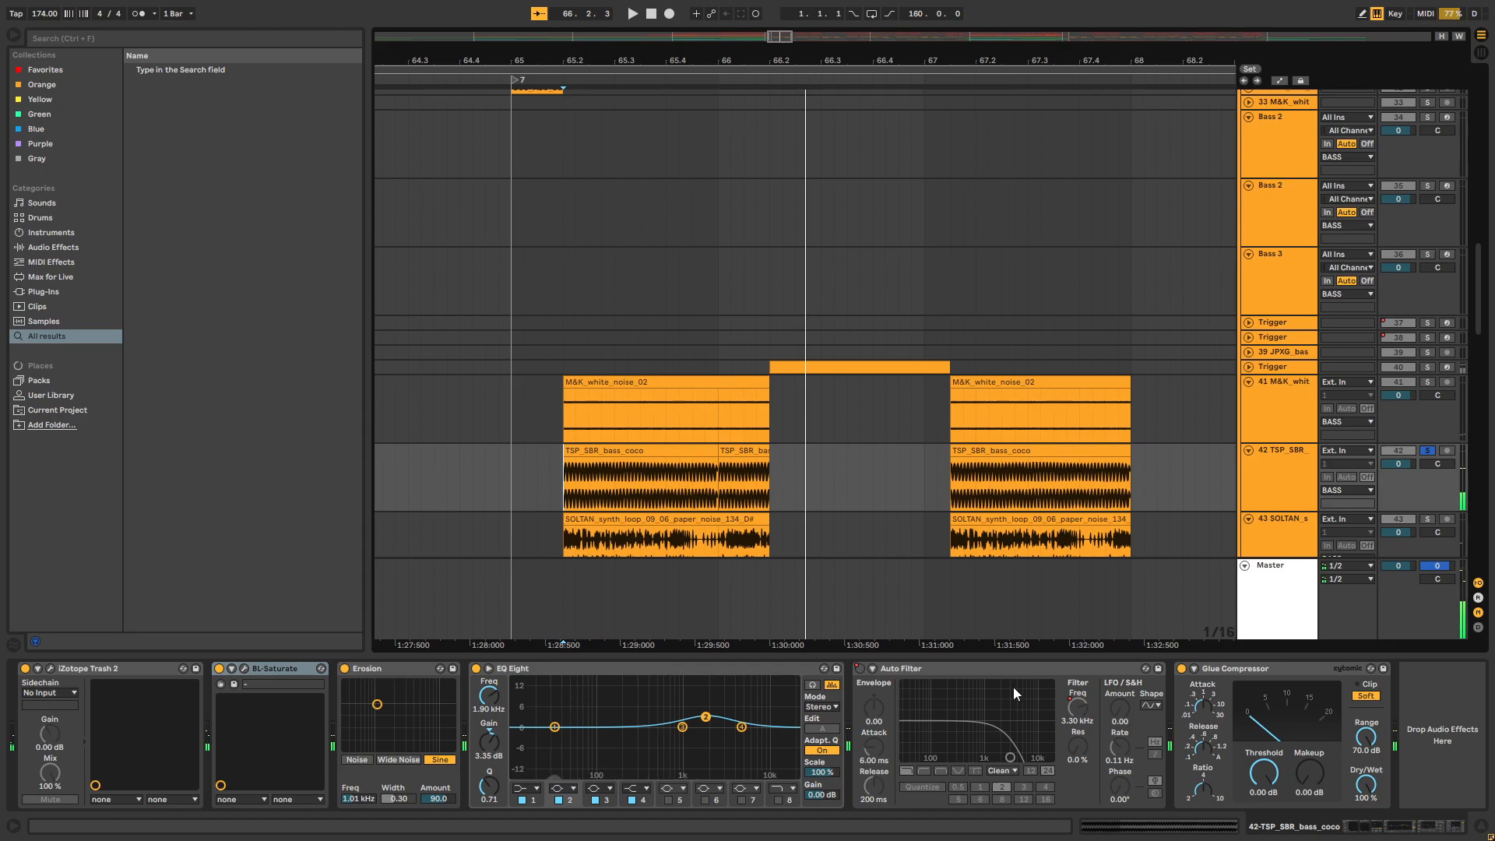
Solo track 43 together with track 42, show its device chain and play both layers from 65.2
{"action": "scroll", "coordinate": [667, 404], "scroll_direction": "down", "scroll_amount": 1}
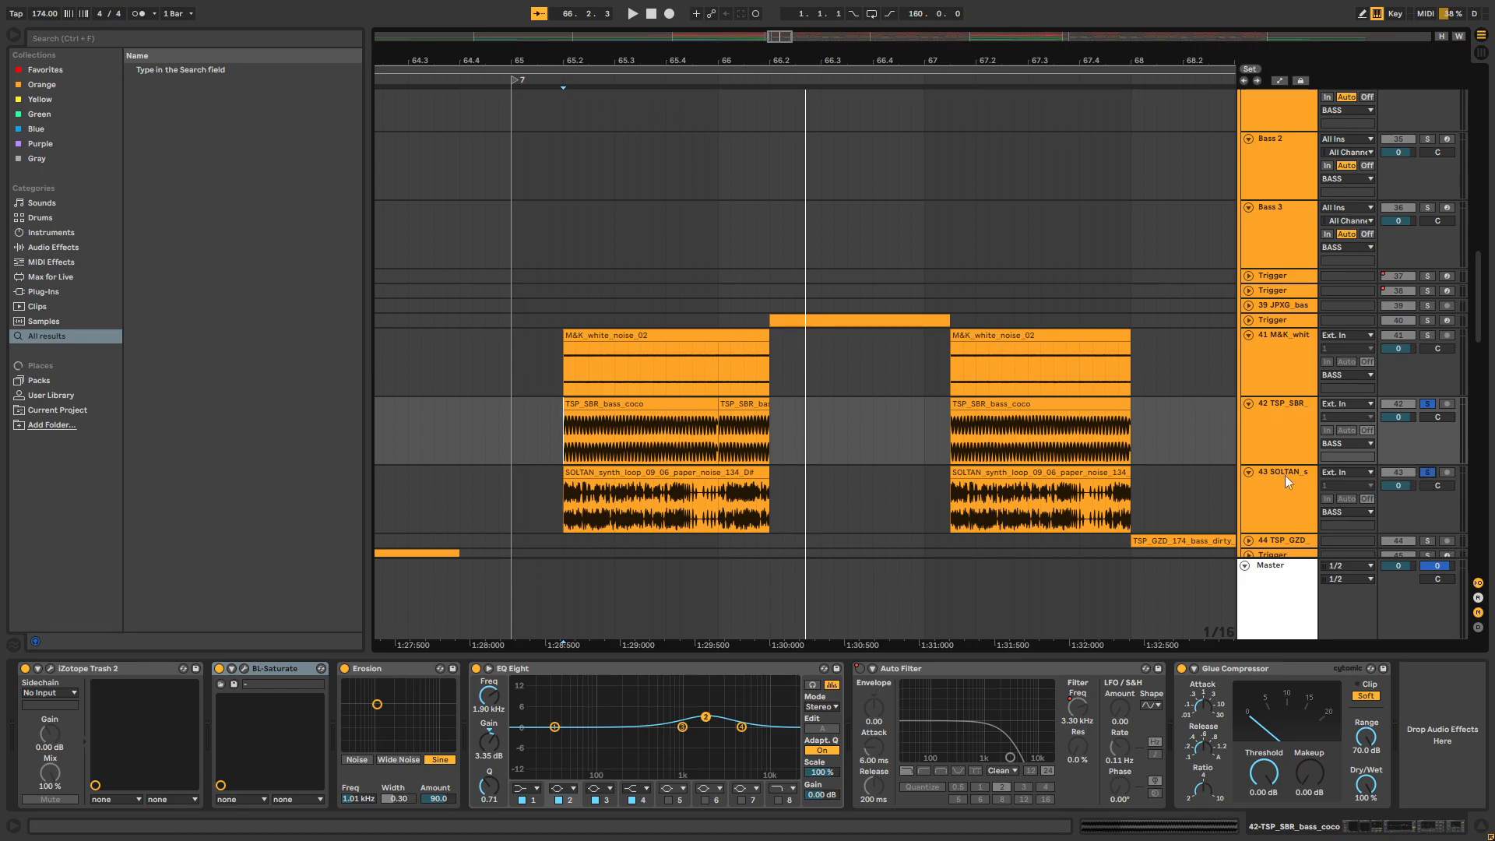
{"action": "left_click_drag", "start_coordinate": [560, 502], "coordinate": [765, 442]}
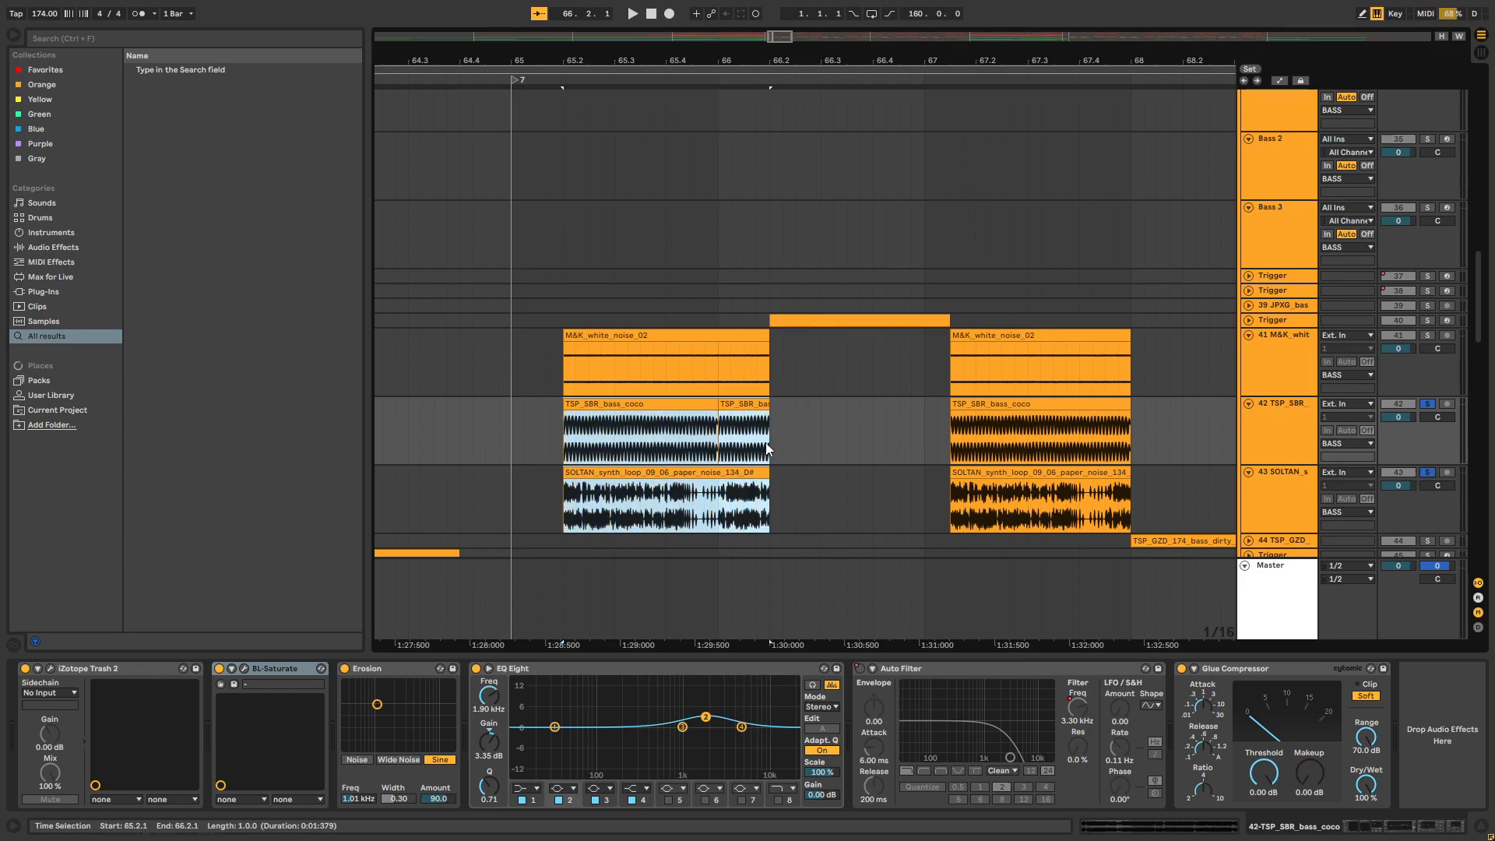
{"action": "left_click", "coordinate": [782, 440]}
{"action": "mouse_move", "coordinate": [570, 499]}
{"action": "left_mouse_down"}
{"action": "mouse_move", "coordinate": [759, 447]}
{"action": "mouse_move", "coordinate": [769, 467]}
{"action": "mouse_move", "coordinate": [680, 503]}
{"action": "mouse_move", "coordinate": [562, 510]}
{"action": "left_mouse_up"}
{"action": "left_click", "coordinate": [562, 511]}
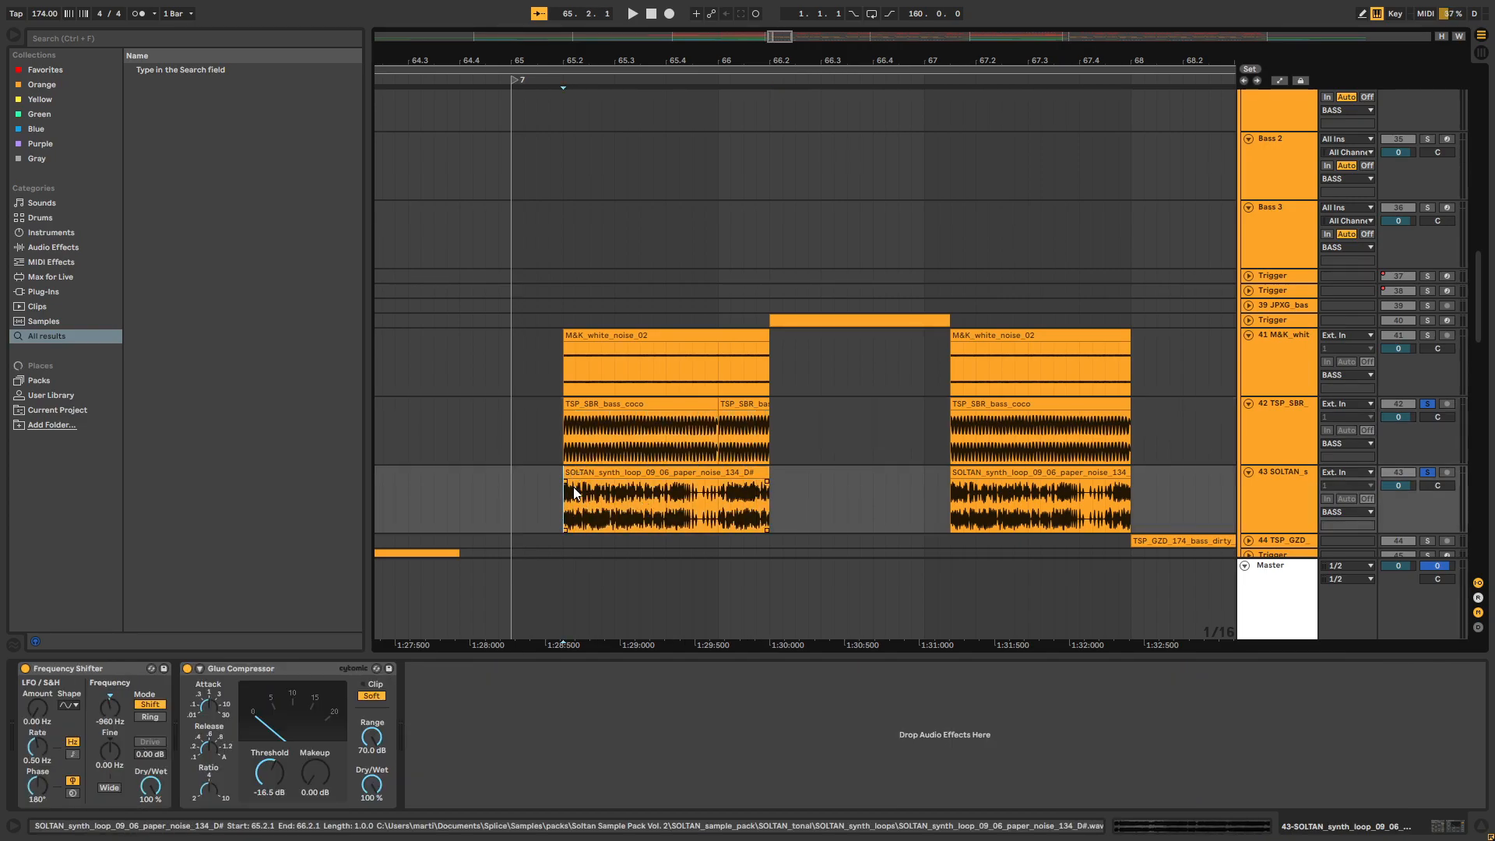
{"action": "key", "text": "space"}
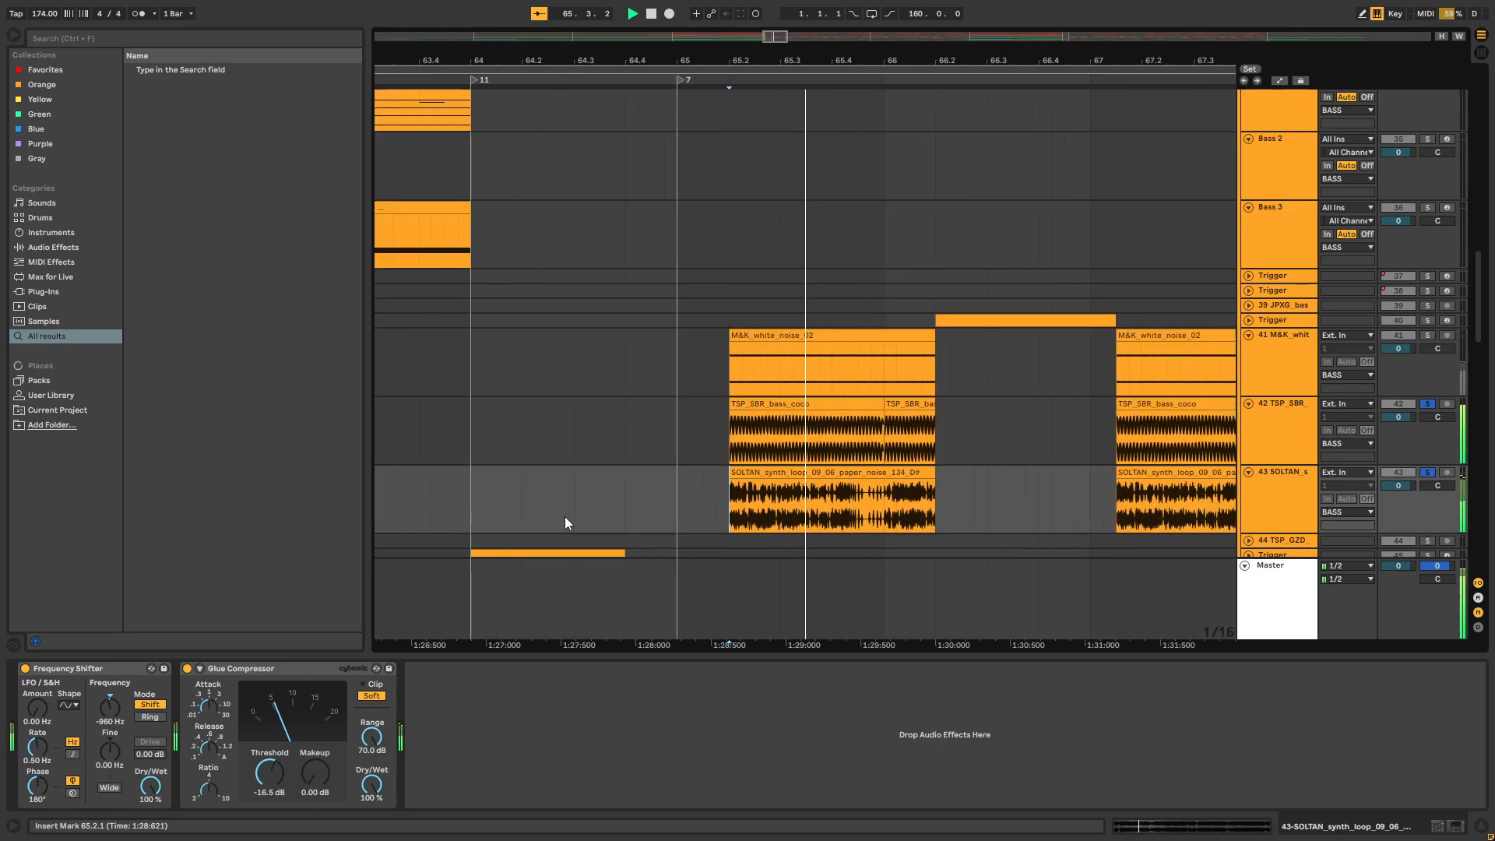
{"action": "key", "text": "space"}
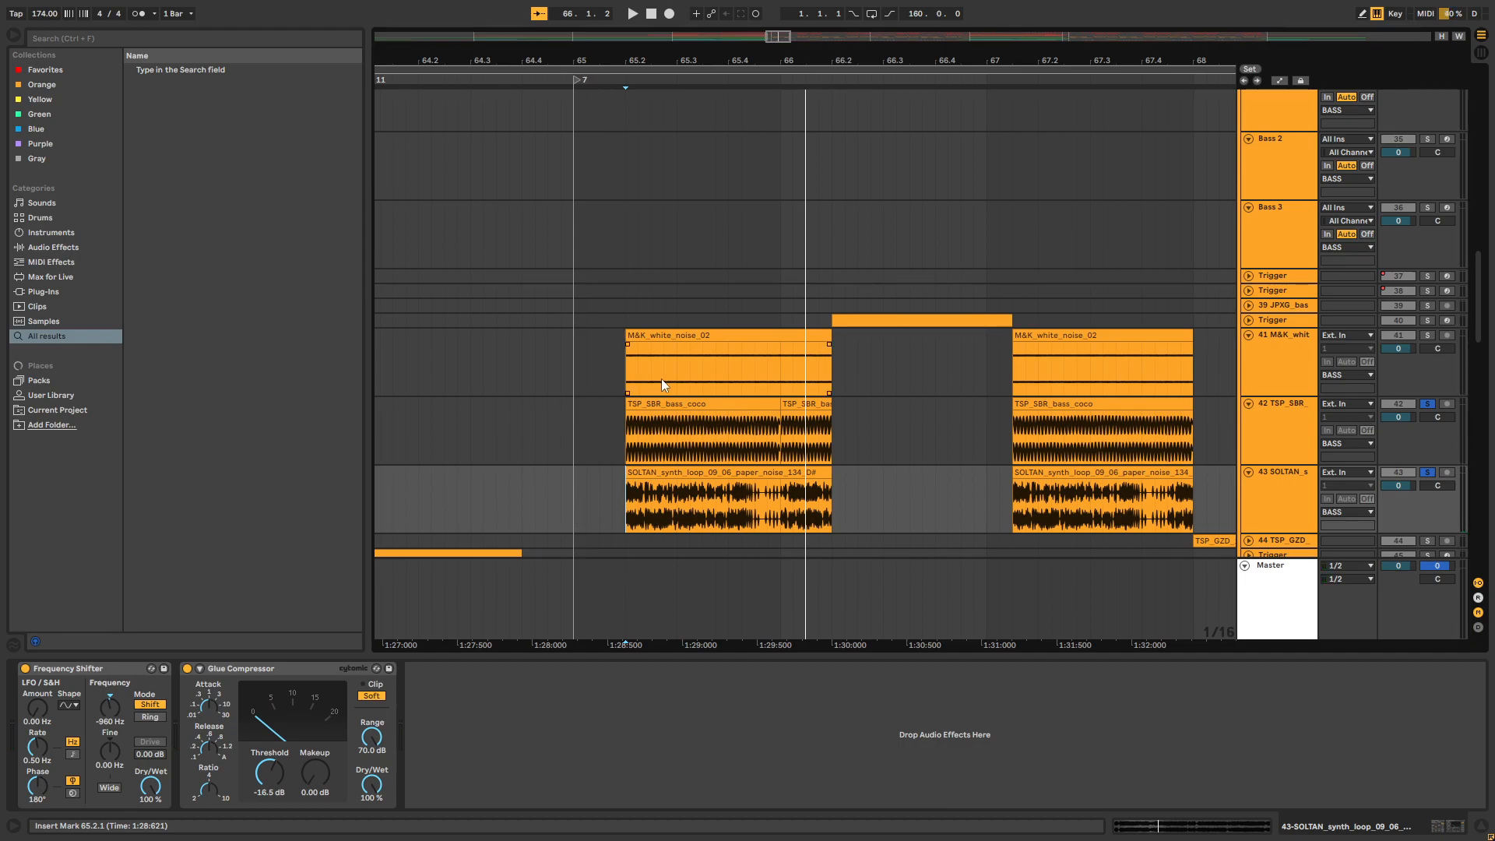
Add the white noise on track 41 to the solo and play all three layers from 65.2
{"action": "left_click", "coordinate": [1428, 336]}
{"action": "left_click", "coordinate": [621, 369]}
{"action": "key", "text": "space"}
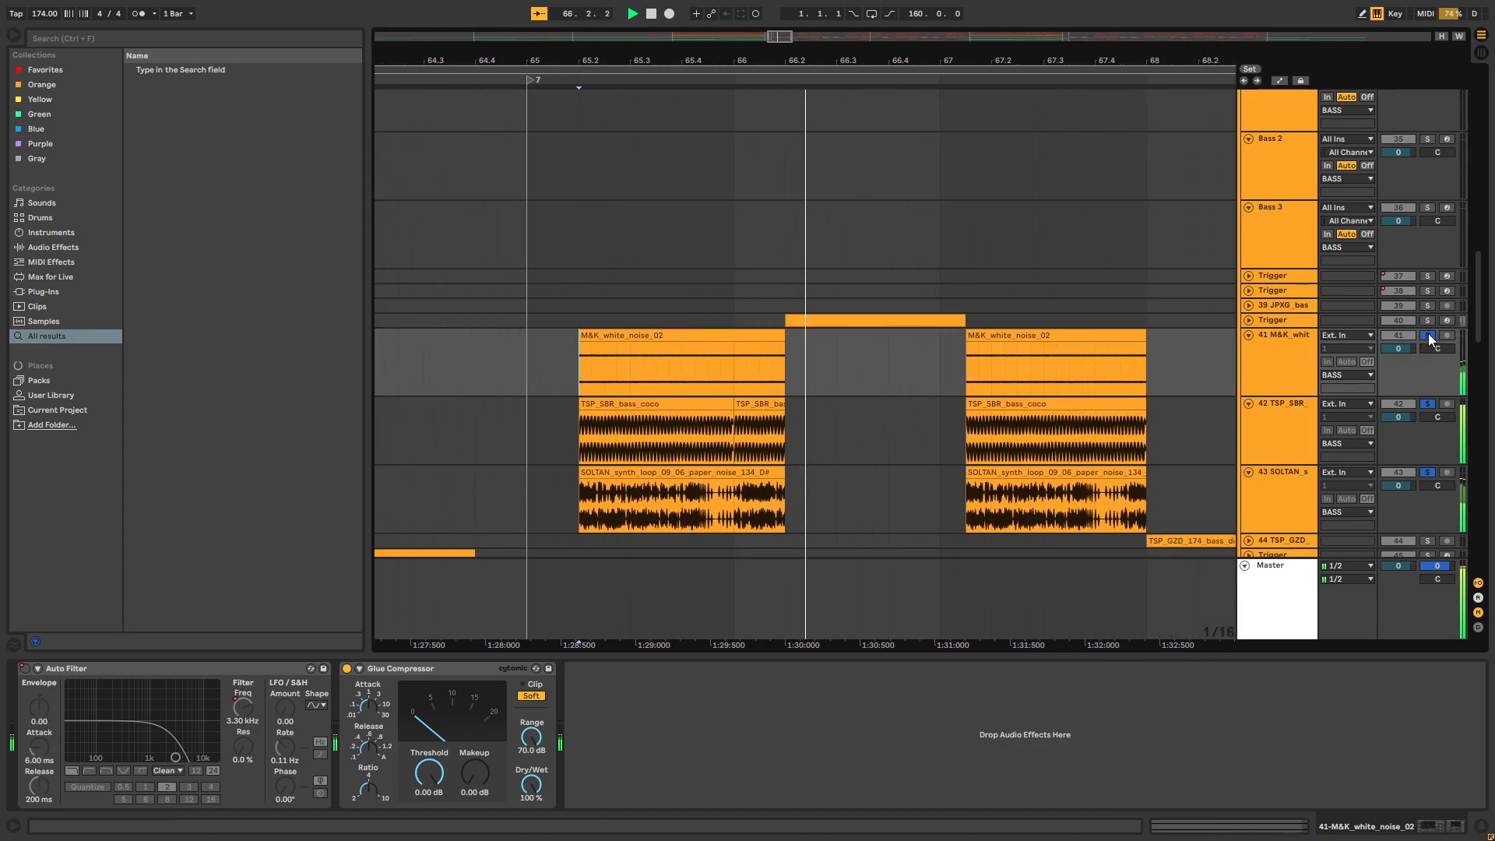
Unsolo the three bass layers and play the full mix from bar 65
{"action": "left_click", "coordinate": [1427, 336]}
{"action": "left_click", "coordinate": [516, 377]}
{"action": "key", "text": "space"}
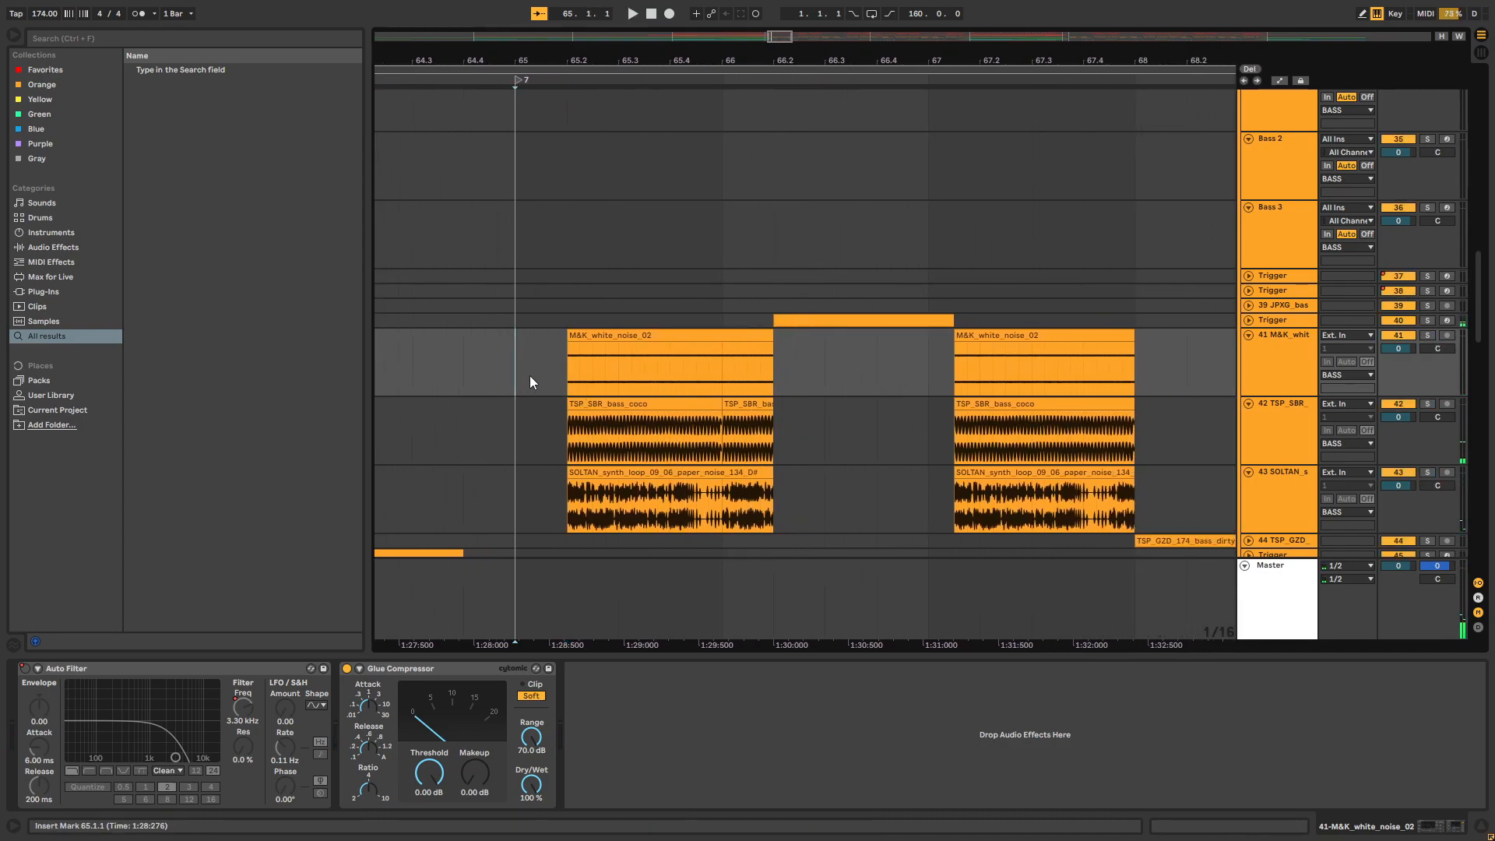
{"action": "key", "text": "space"}
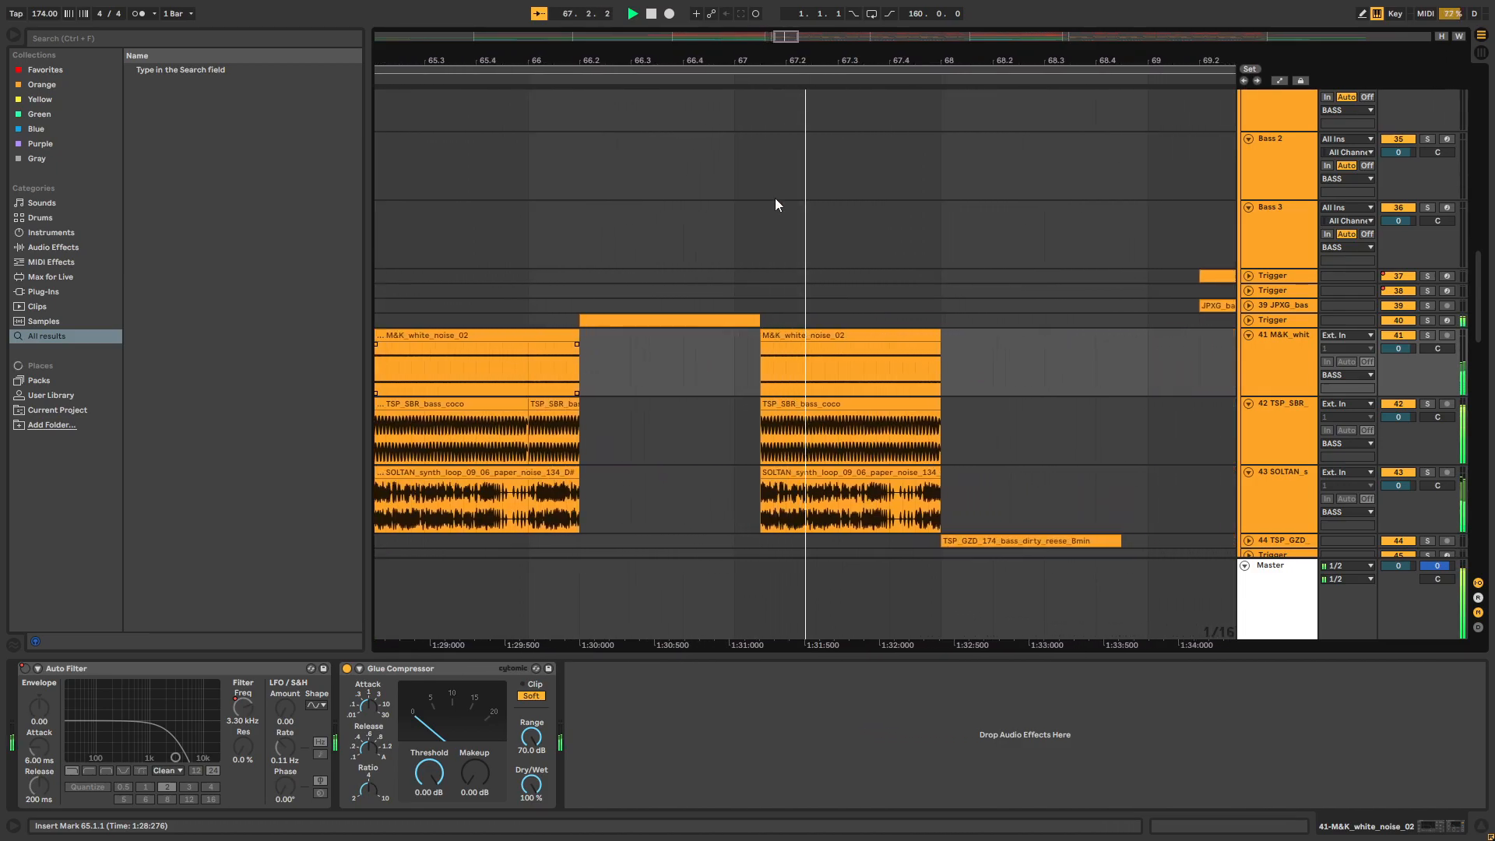
{"action": "key", "text": "space"}
Look over the repeated white noise, bass and synth loop clips between 65.2 and bar 68
{"action": "left_click_drag", "start_coordinate": [877, 58], "coordinate": [1016, 39]}
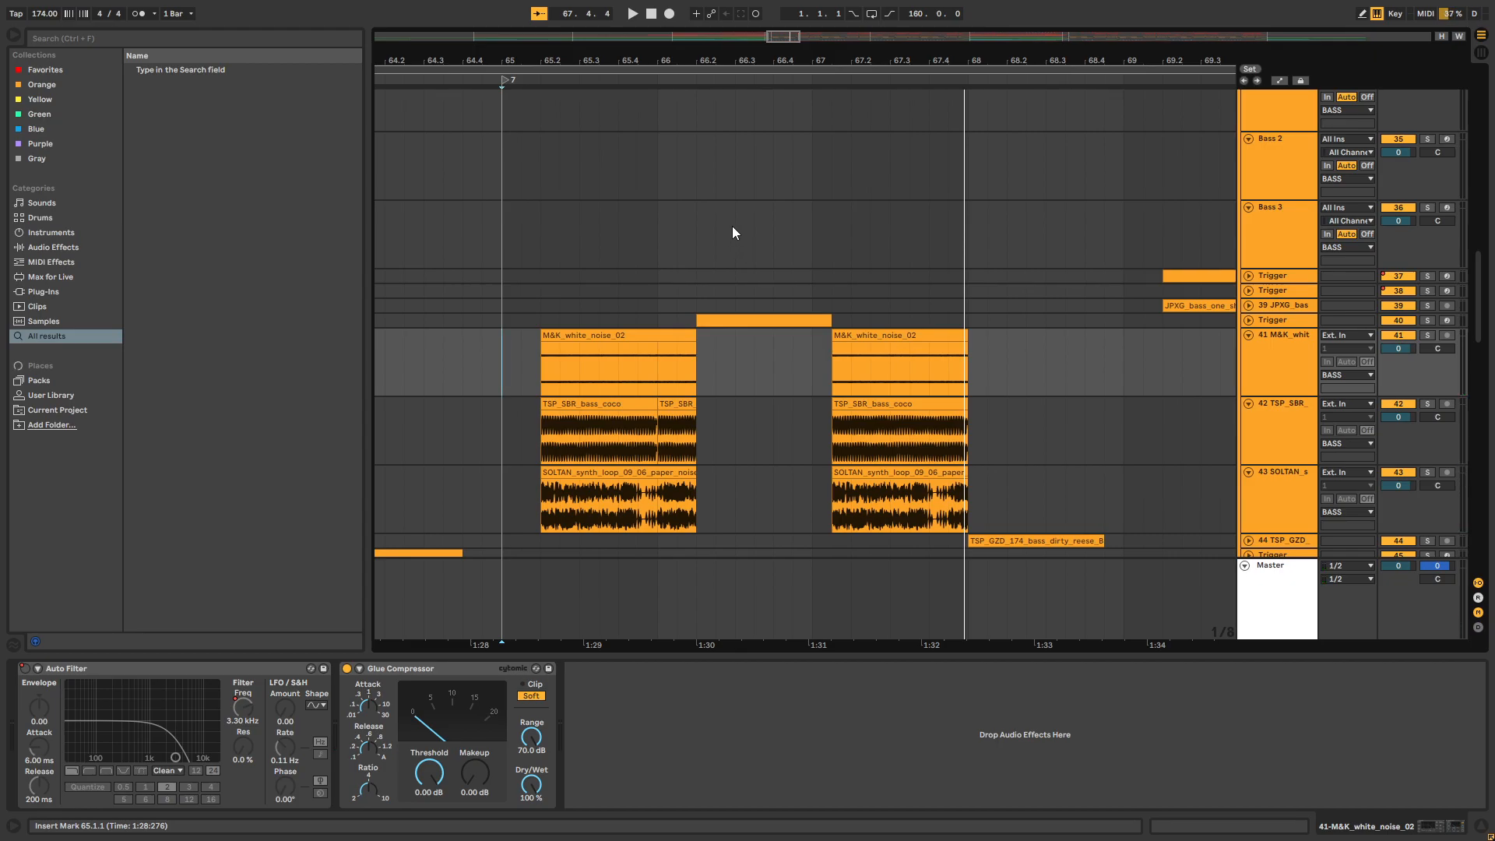
{"action": "mouse_move", "coordinate": [778, 56]}
{"action": "left_mouse_down"}
{"action": "mouse_move", "coordinate": [791, 55]}
{"action": "mouse_move", "coordinate": [770, 57]}
{"action": "left_mouse_up"}
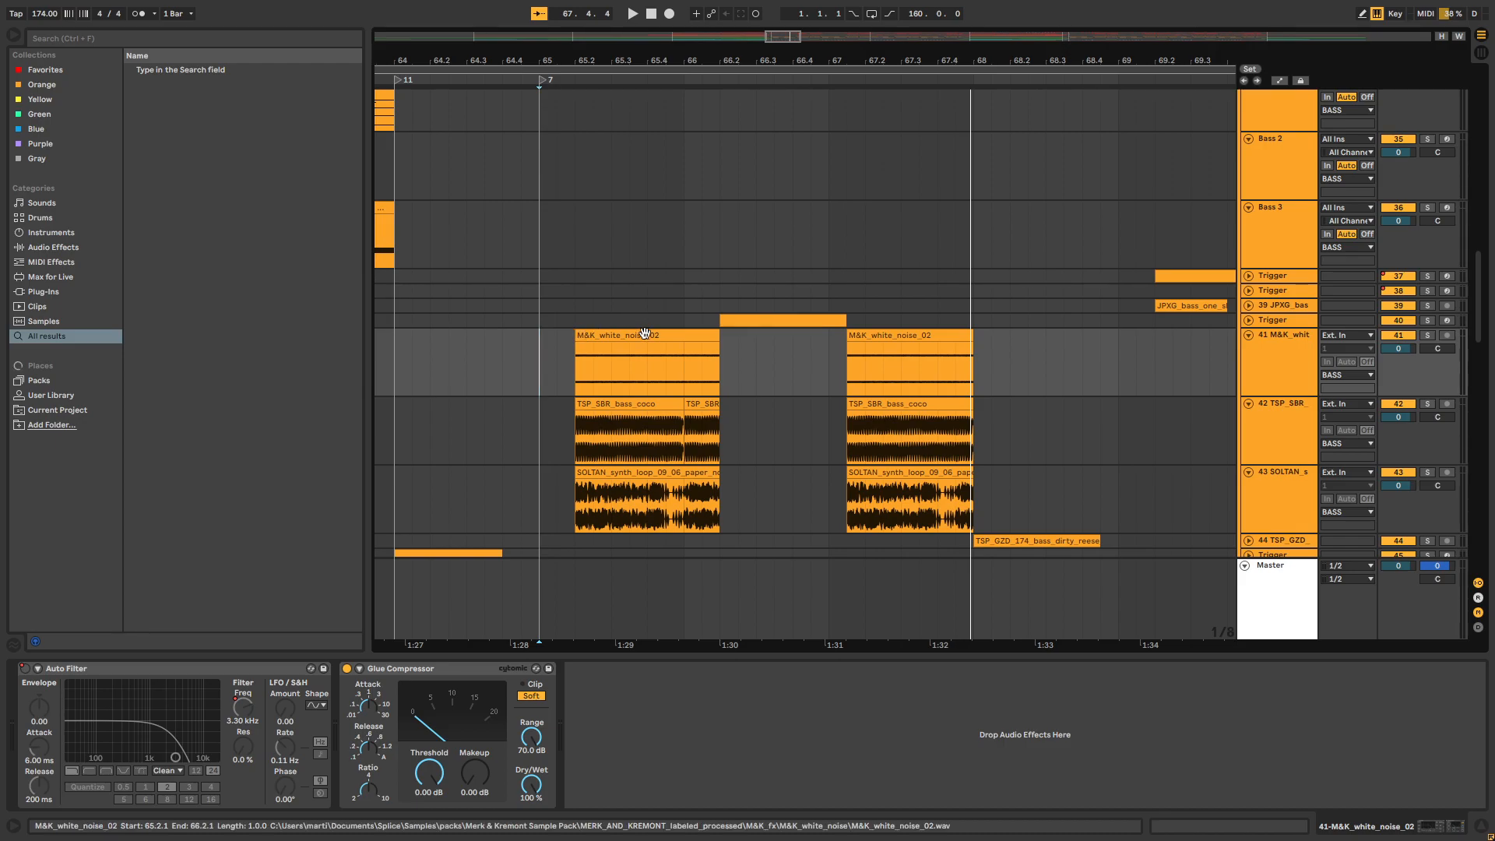
{"action": "left_click_drag", "start_coordinate": [572, 442], "coordinate": [986, 433]}
{"action": "left_click", "coordinate": [986, 433]}
Unfold Trigger track 40 and place the insert marker at 66.2 to show its MIDI clip and device chain
{"action": "scroll", "coordinate": [560, 448], "scroll_direction": "up", "scroll_amount": 2}
{"action": "scroll", "coordinate": [984, 517], "scroll_direction": "down", "scroll_amount": 1}
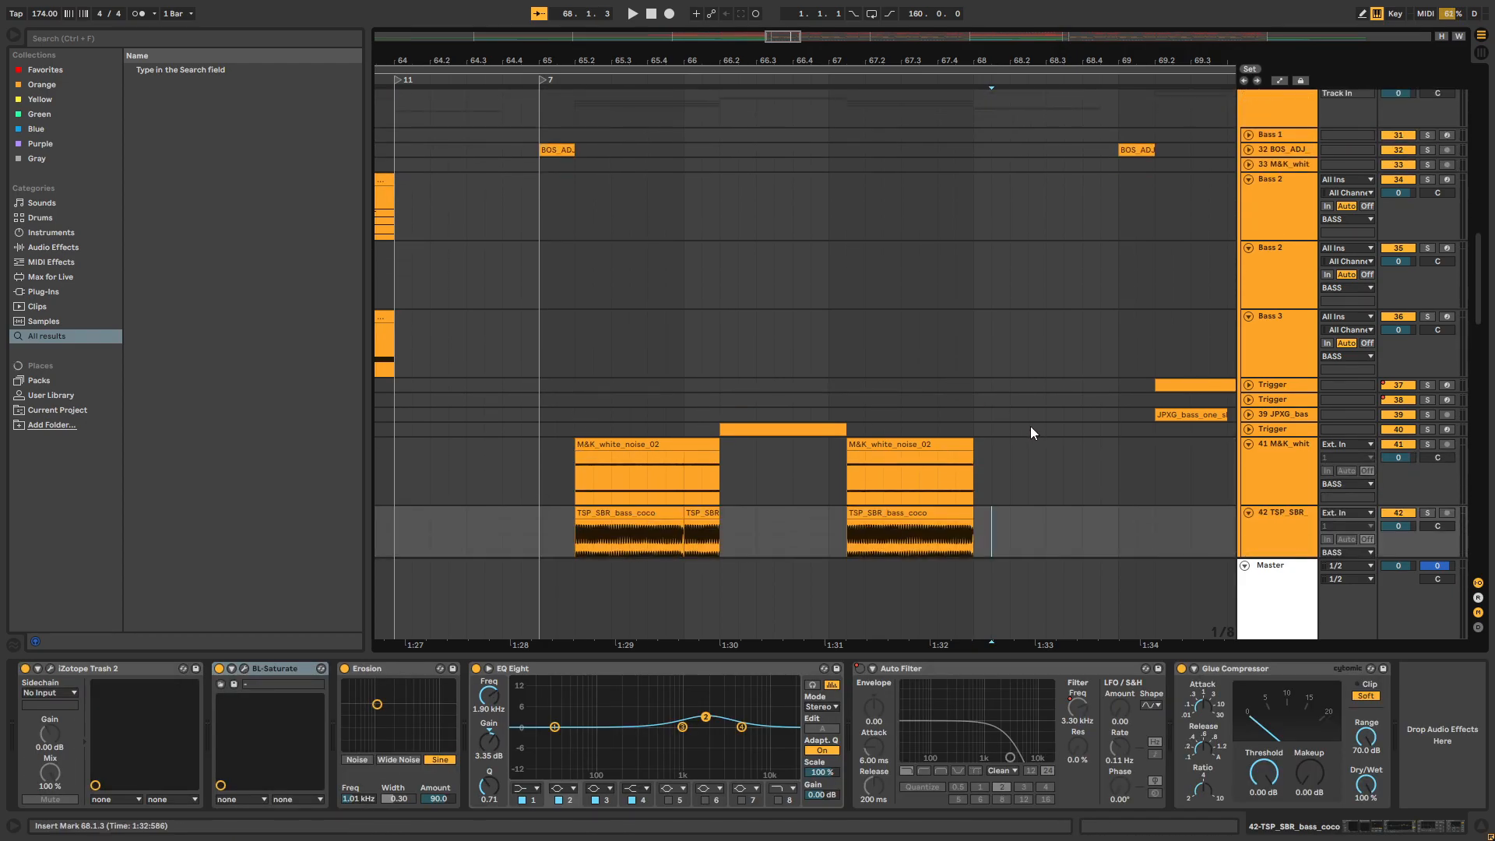
{"action": "left_click", "coordinate": [1248, 430]}
{"action": "left_click", "coordinate": [723, 453]}
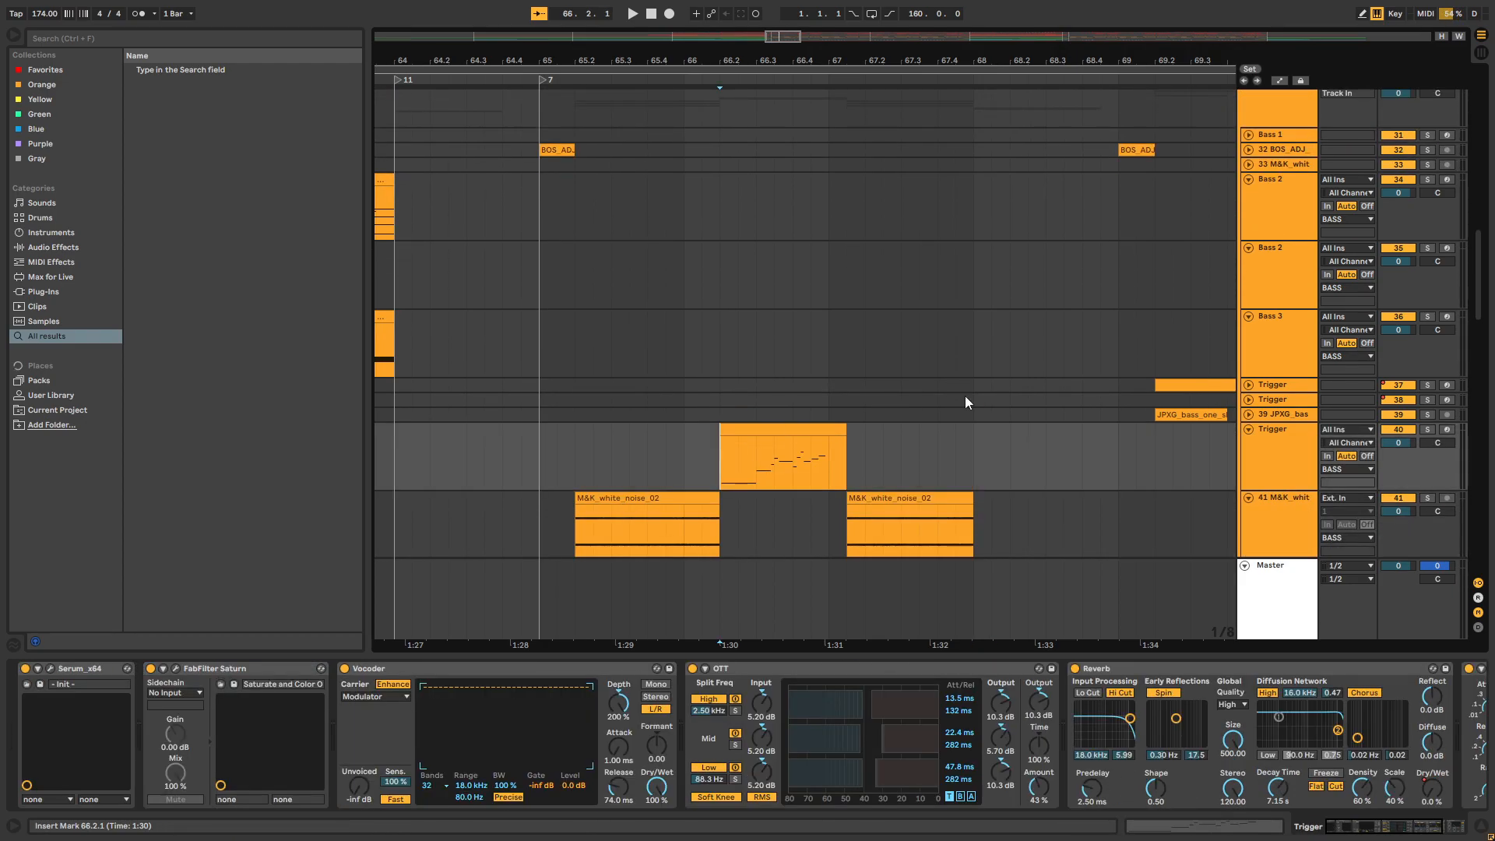
Solo Trigger track 40 and play its MIDI clip from 66.2
{"action": "left_click", "coordinate": [1424, 432]}
{"action": "left_click", "coordinate": [721, 474]}
{"action": "key", "text": "space"}
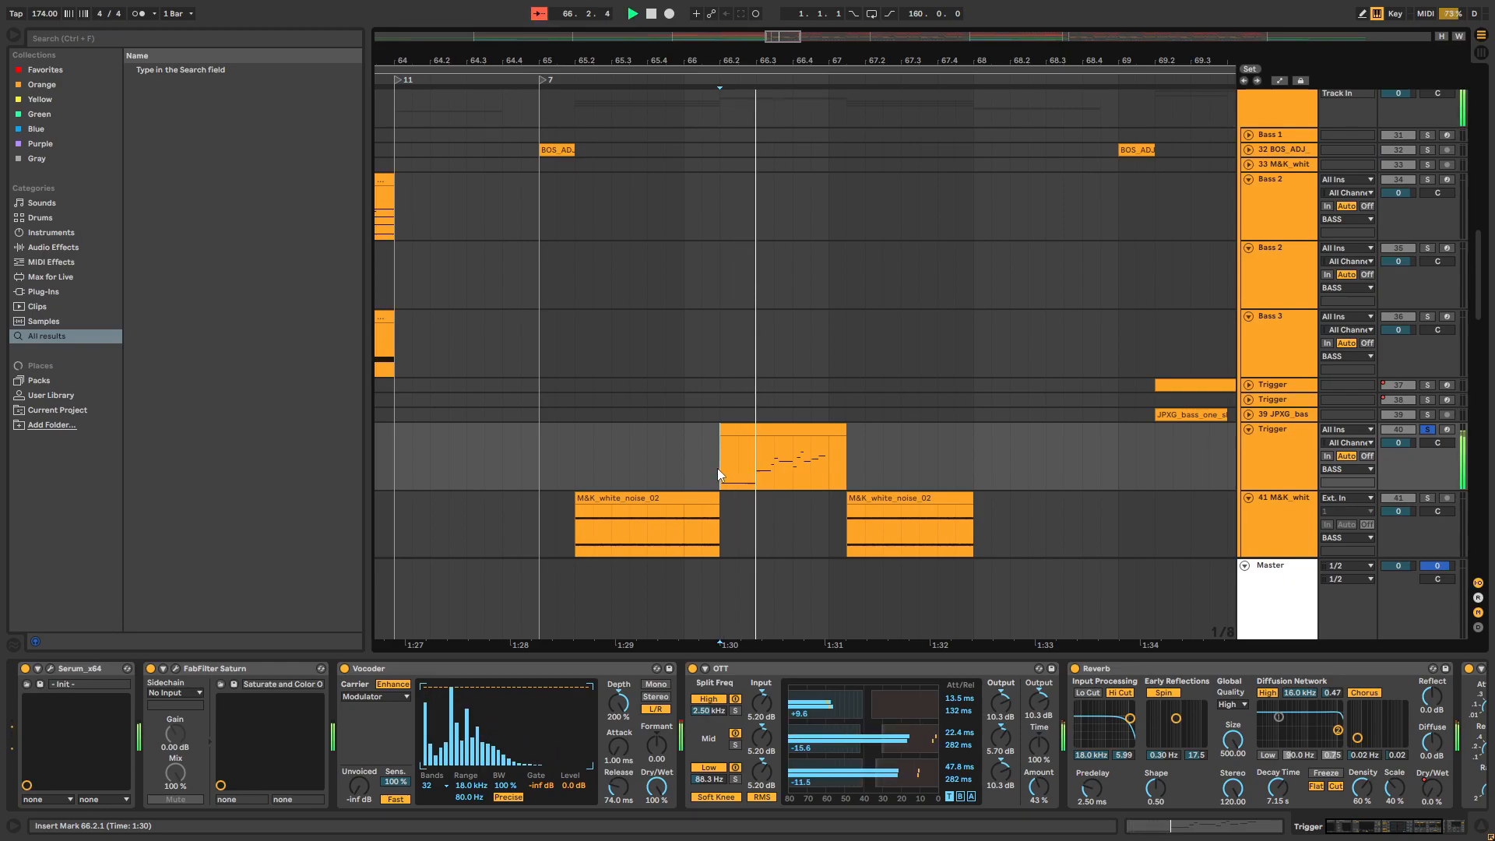
{"action": "key", "text": "space"}
{"action": "key", "text": "space"}
{"action": "key", "text": "space"}
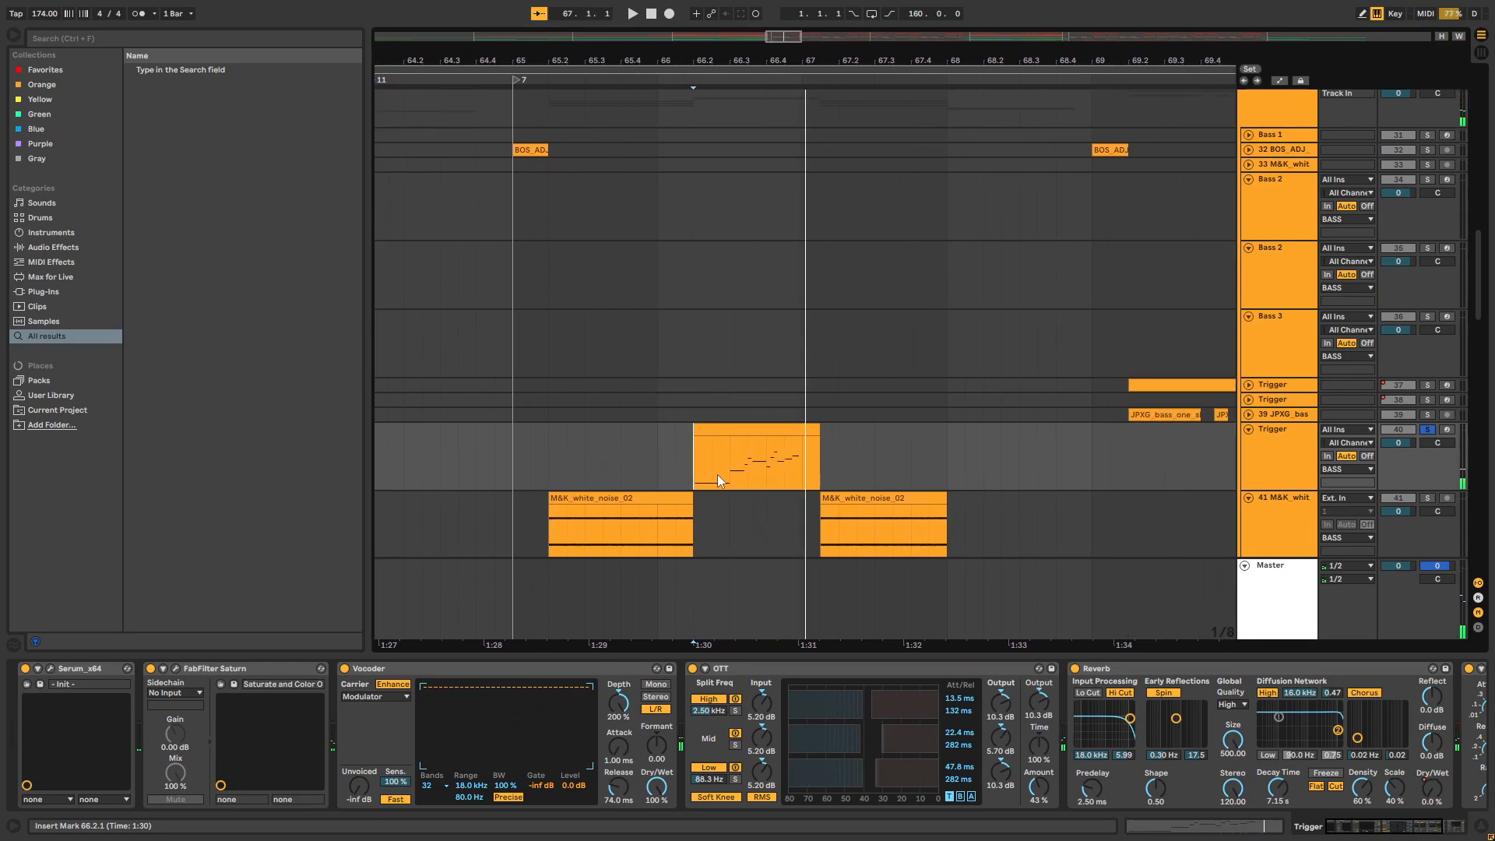
Open Trigger track 40's Serum, look over its oscillator, effects and other pages, and close it
{"action": "left_click_drag", "start_coordinate": [1372, 830], "coordinate": [1249, 820]}
{"action": "left_click", "coordinate": [50, 668]}
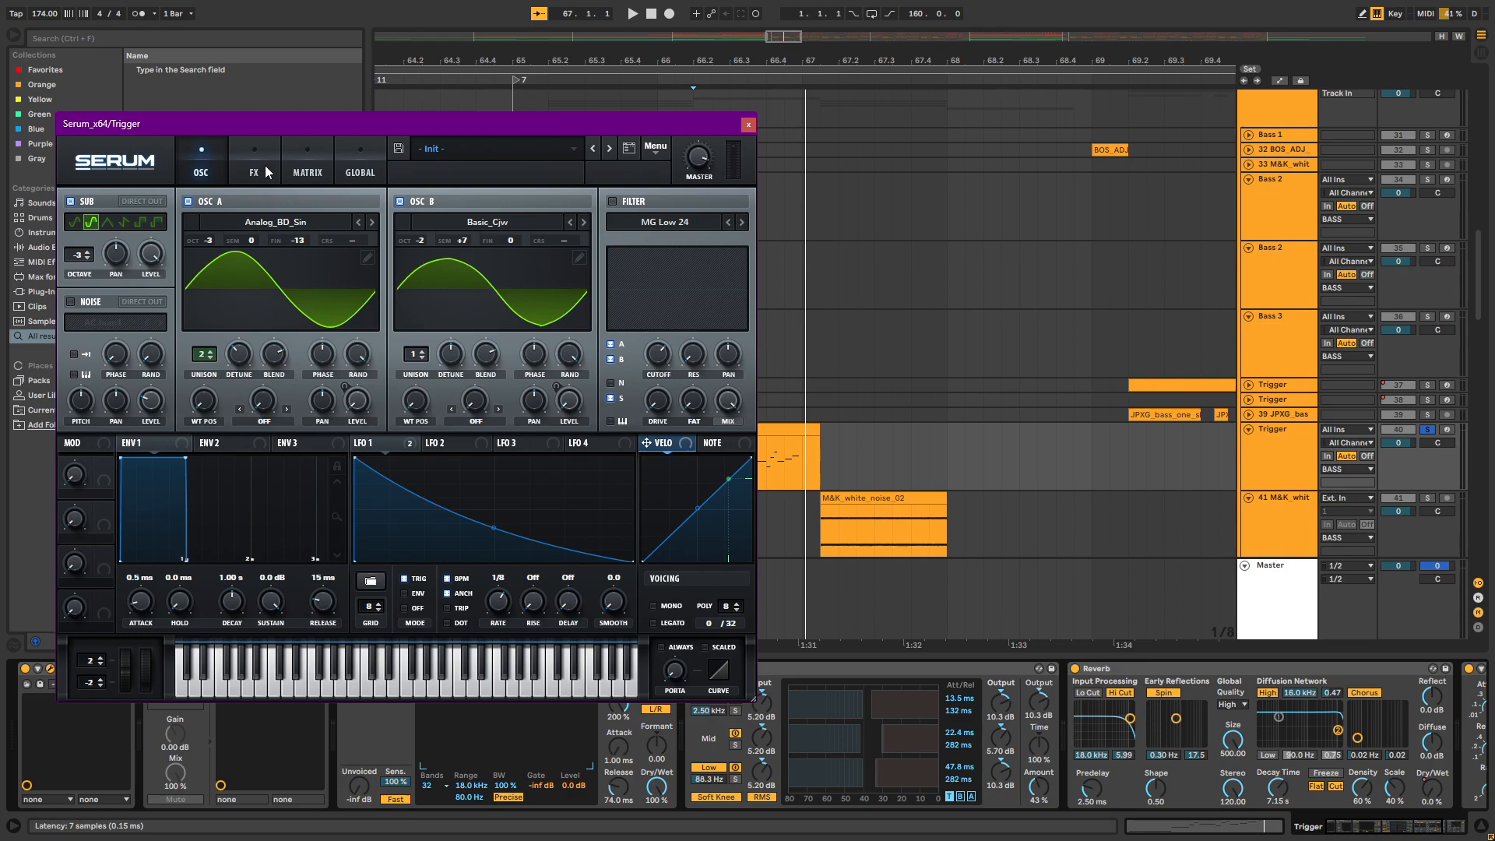
{"action": "left_click", "coordinate": [265, 167]}
{"action": "left_click", "coordinate": [352, 167]}
{"action": "left_click", "coordinate": [242, 161]}
{"action": "left_click", "coordinate": [162, 168]}
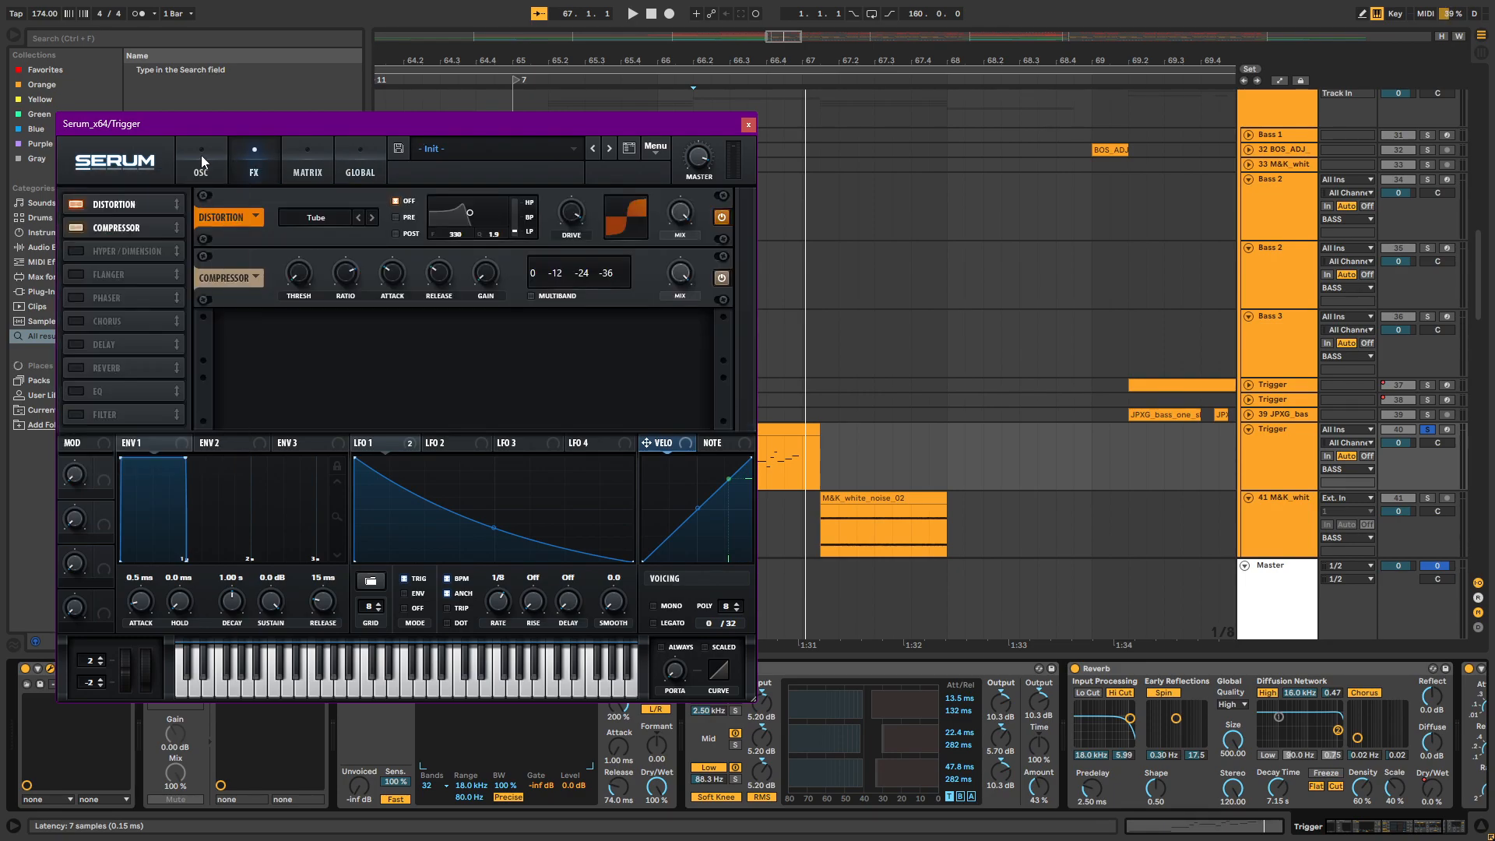
{"action": "left_click", "coordinate": [202, 156]}
{"action": "left_click", "coordinate": [751, 126]}
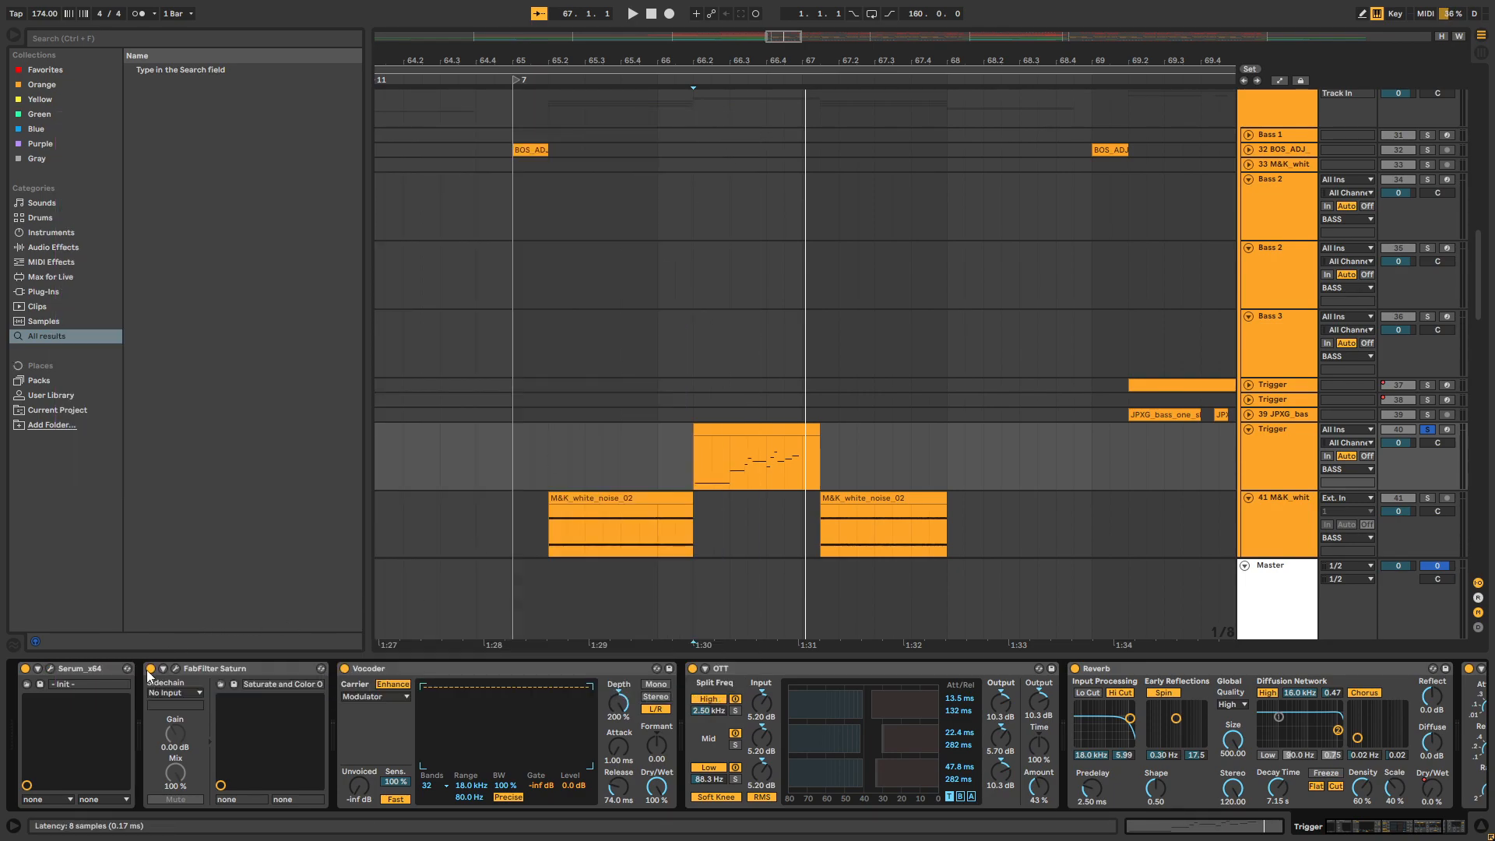
Bypass the FabFilter Saturn, Vocoder, OTT and Reverb on Trigger track 40 and play the dry sound from 66.2
{"action": "left_click", "coordinate": [692, 668]}
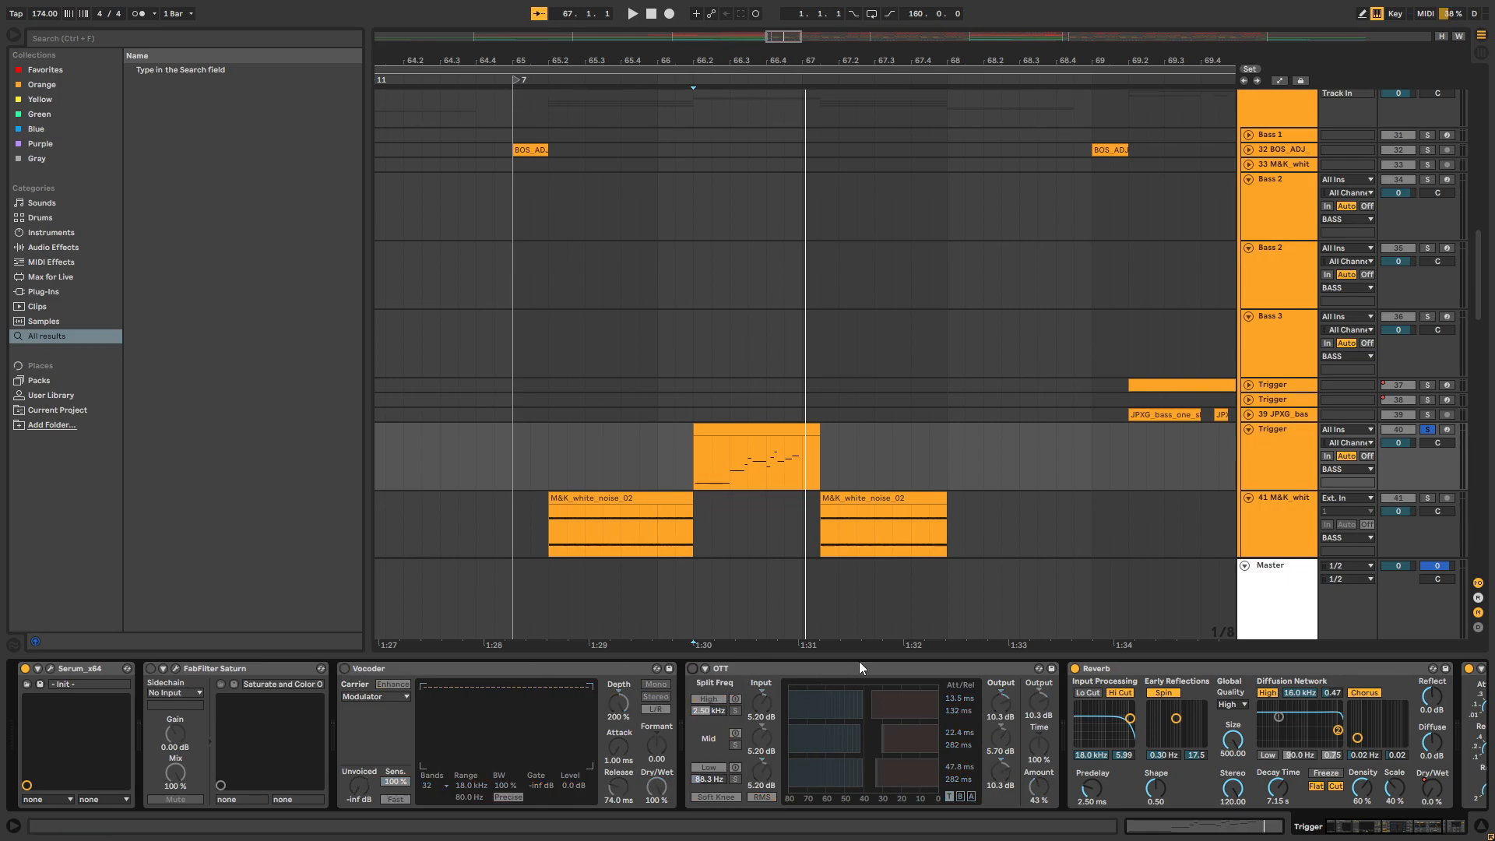
{"action": "left_click", "coordinate": [1074, 668]}
{"action": "left_click", "coordinate": [694, 478]}
{"action": "key", "text": "space"}
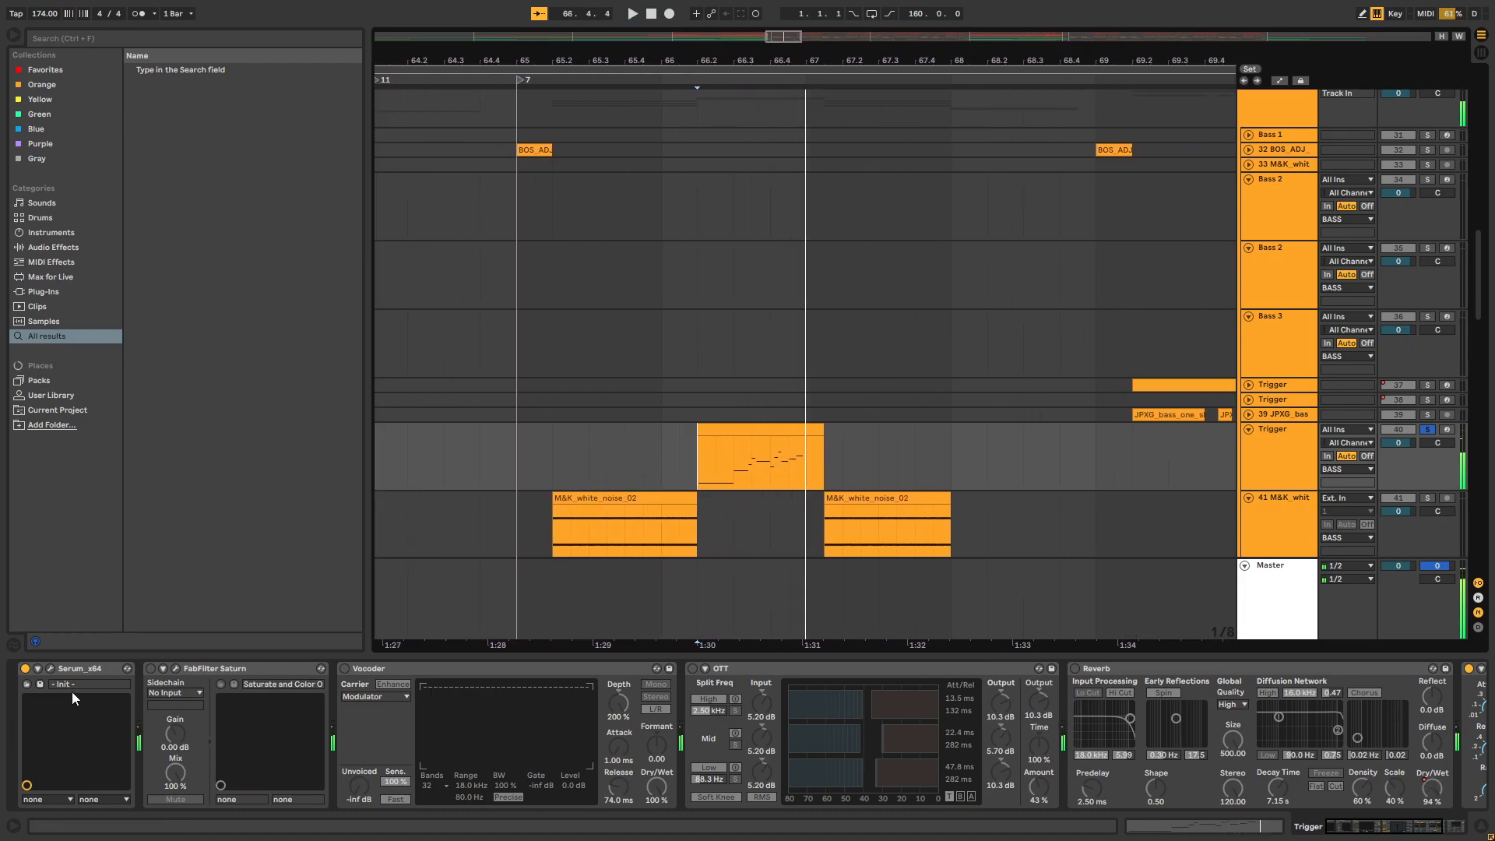
Reopen the Serum patch, review its Distortion and Compressor effects and remaining pages, and close the plug-in
{"action": "left_click", "coordinate": [49, 668]}
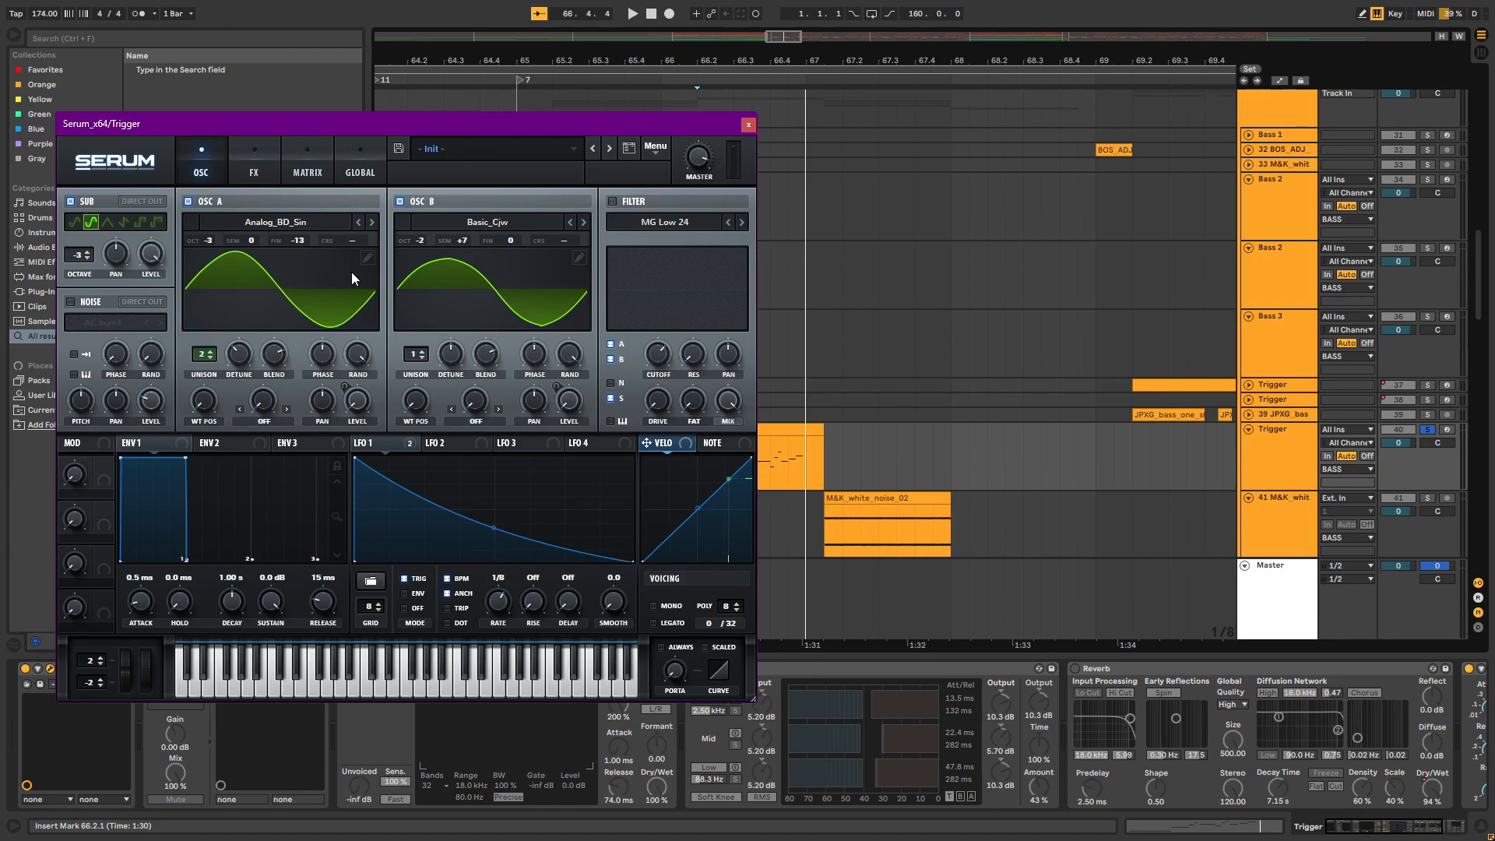
{"action": "left_click", "coordinate": [239, 179]}
{"action": "left_click", "coordinate": [351, 176]}
{"action": "left_click", "coordinate": [304, 171]}
{"action": "left_click", "coordinate": [240, 166]}
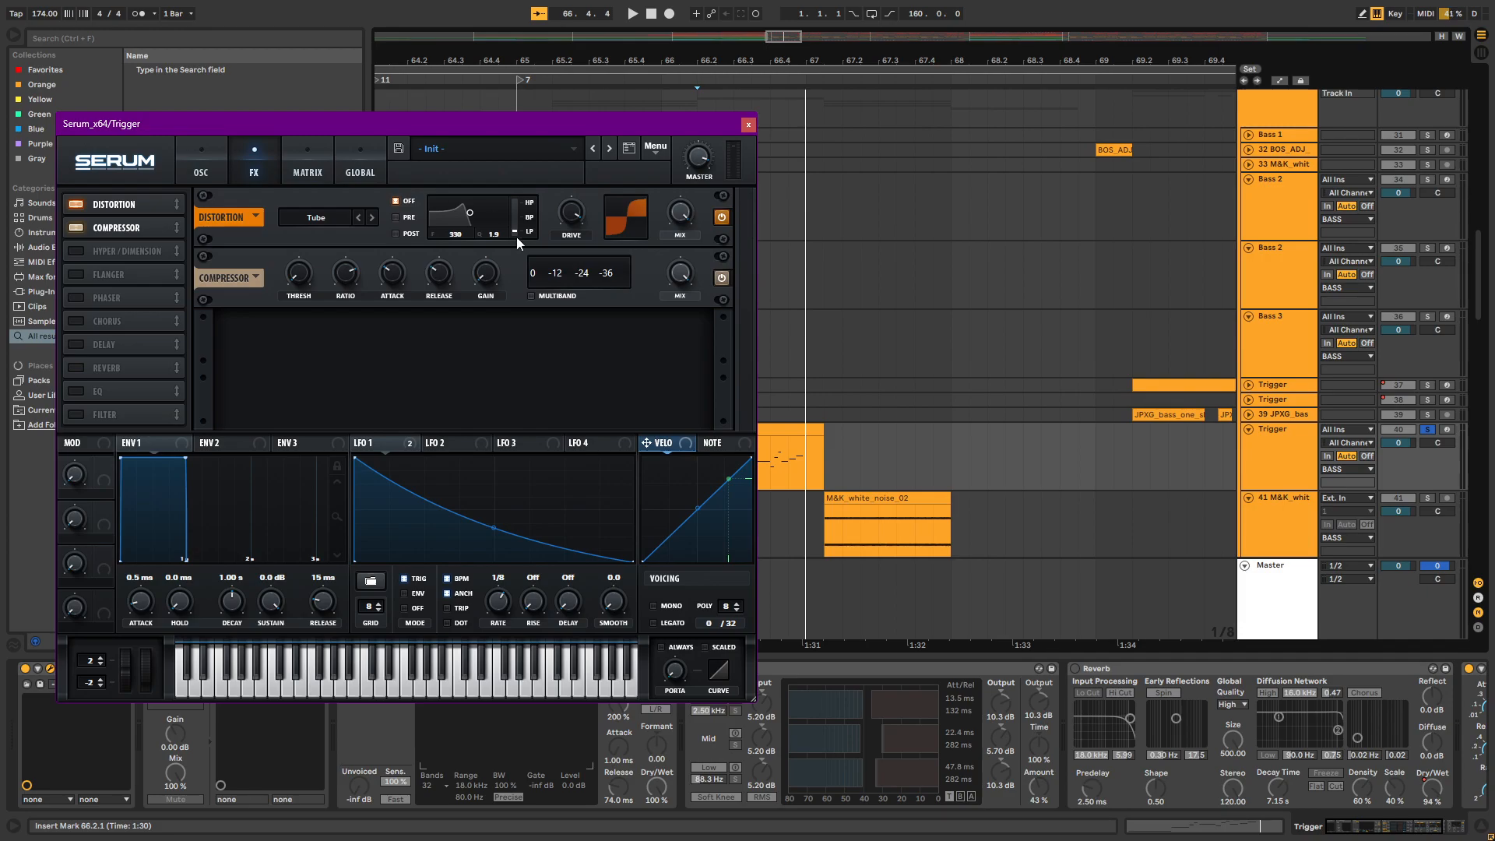
{"action": "left_click", "coordinate": [747, 124]}
Open the Trigger clip's notes in the piano roll, play them and examine the rising pattern
{"action": "scroll", "coordinate": [739, 436], "scroll_direction": "up", "scroll_amount": 3}
{"action": "left_click", "coordinate": [741, 424]}
{"action": "double_click", "coordinate": [741, 425]}
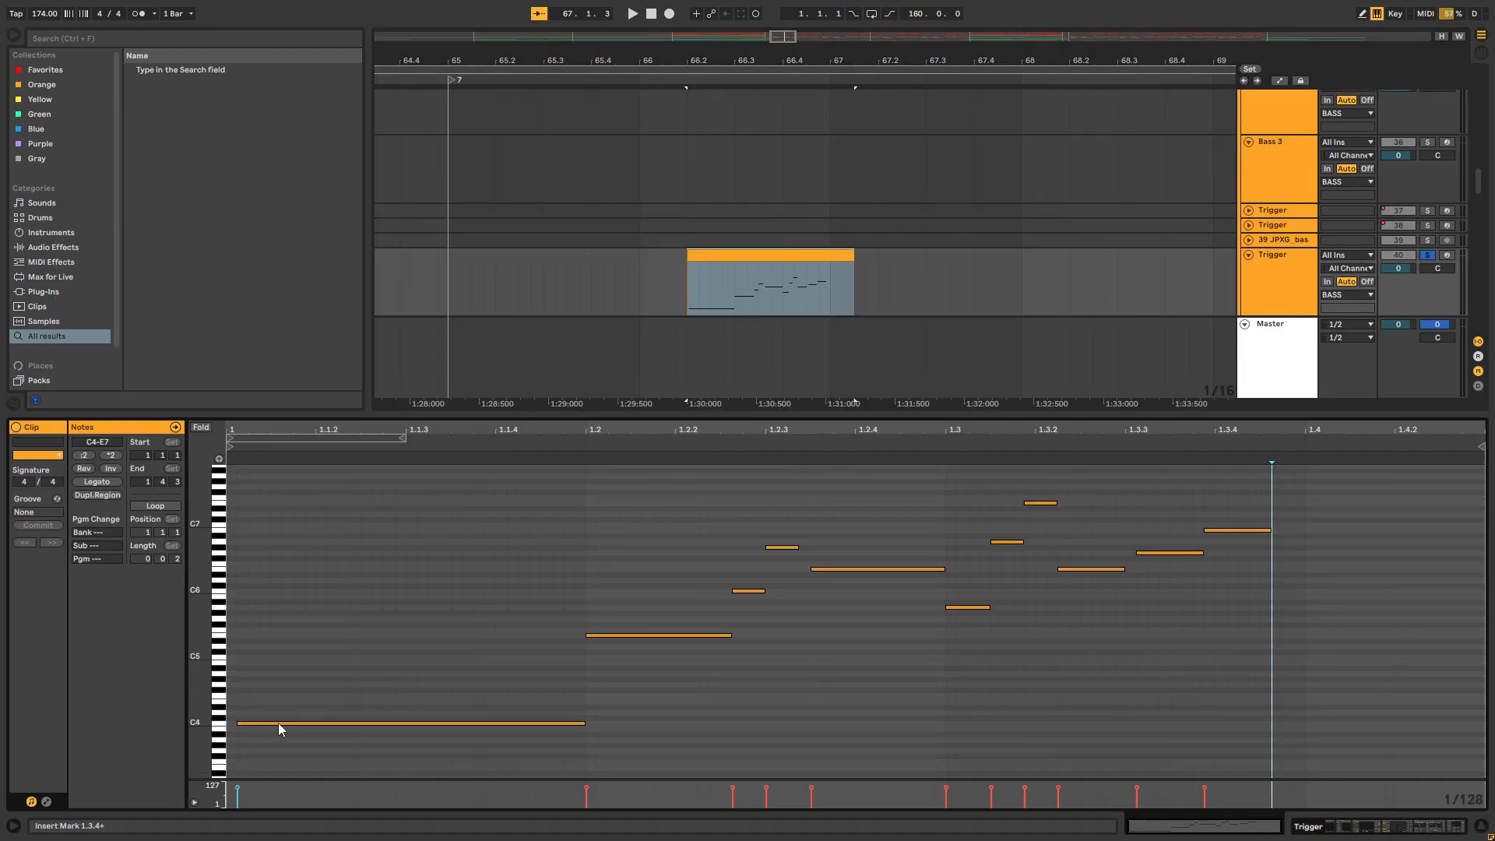
{"action": "key", "text": "space"}
{"action": "key", "text": "space"}
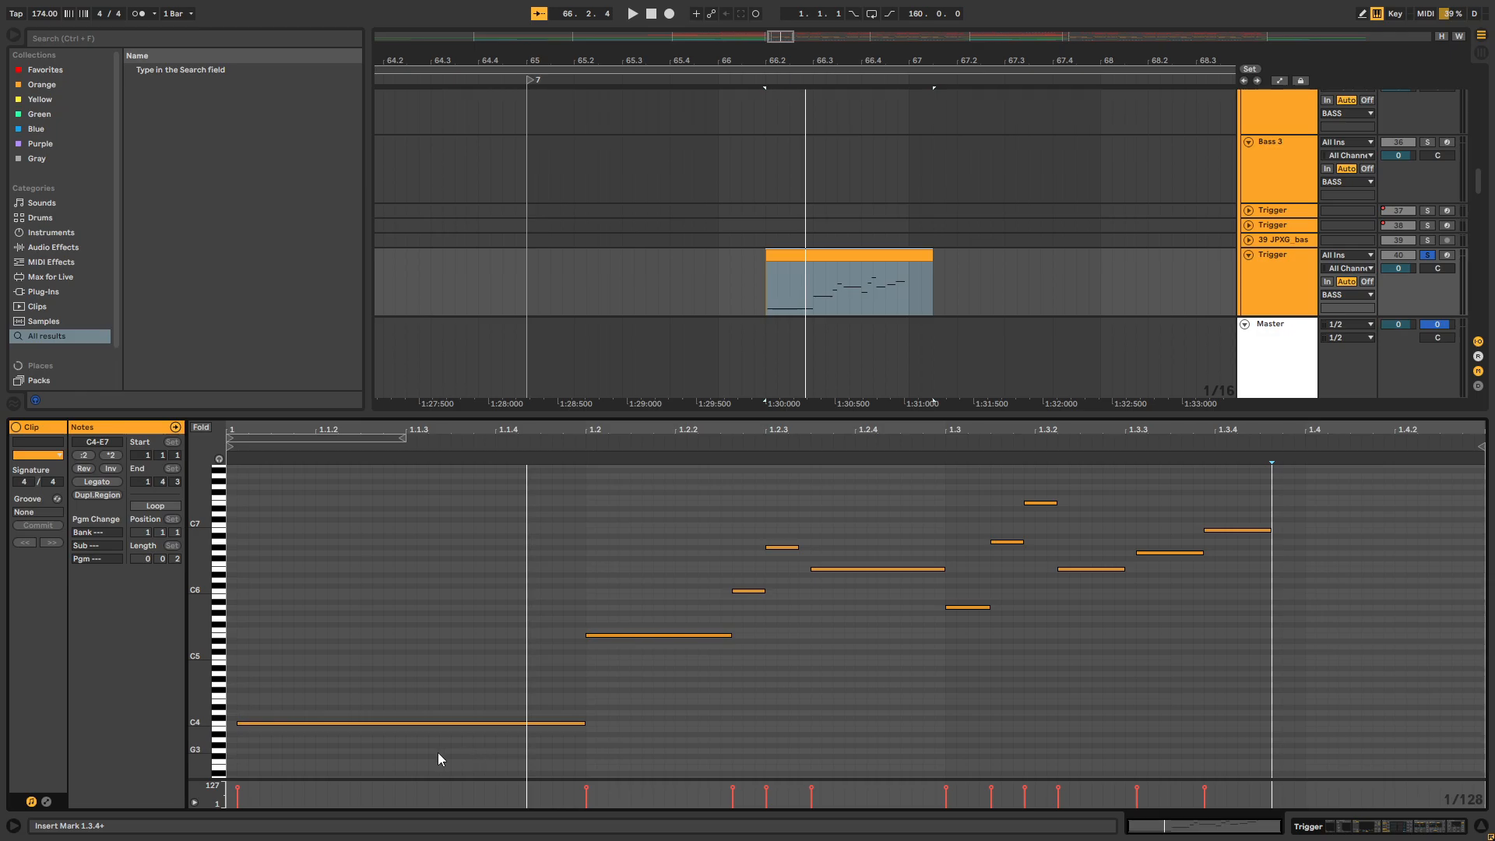
{"action": "scroll", "coordinate": [669, 558], "scroll_direction": "up", "scroll_amount": 2}
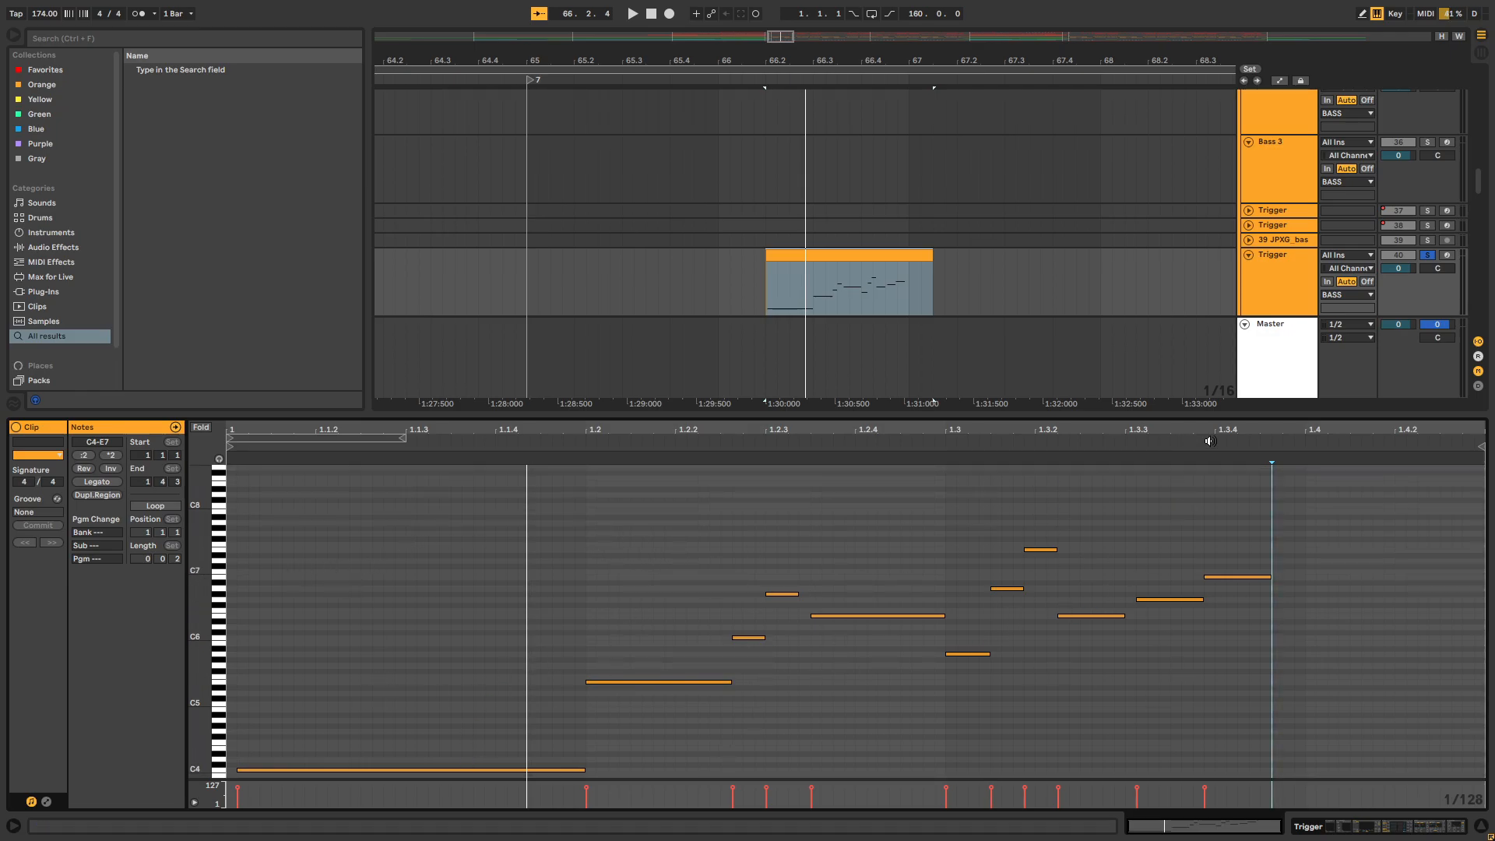
Play the Trigger clip again from 66.2 and return to the track's device chain
{"action": "left_click", "coordinate": [765, 288]}
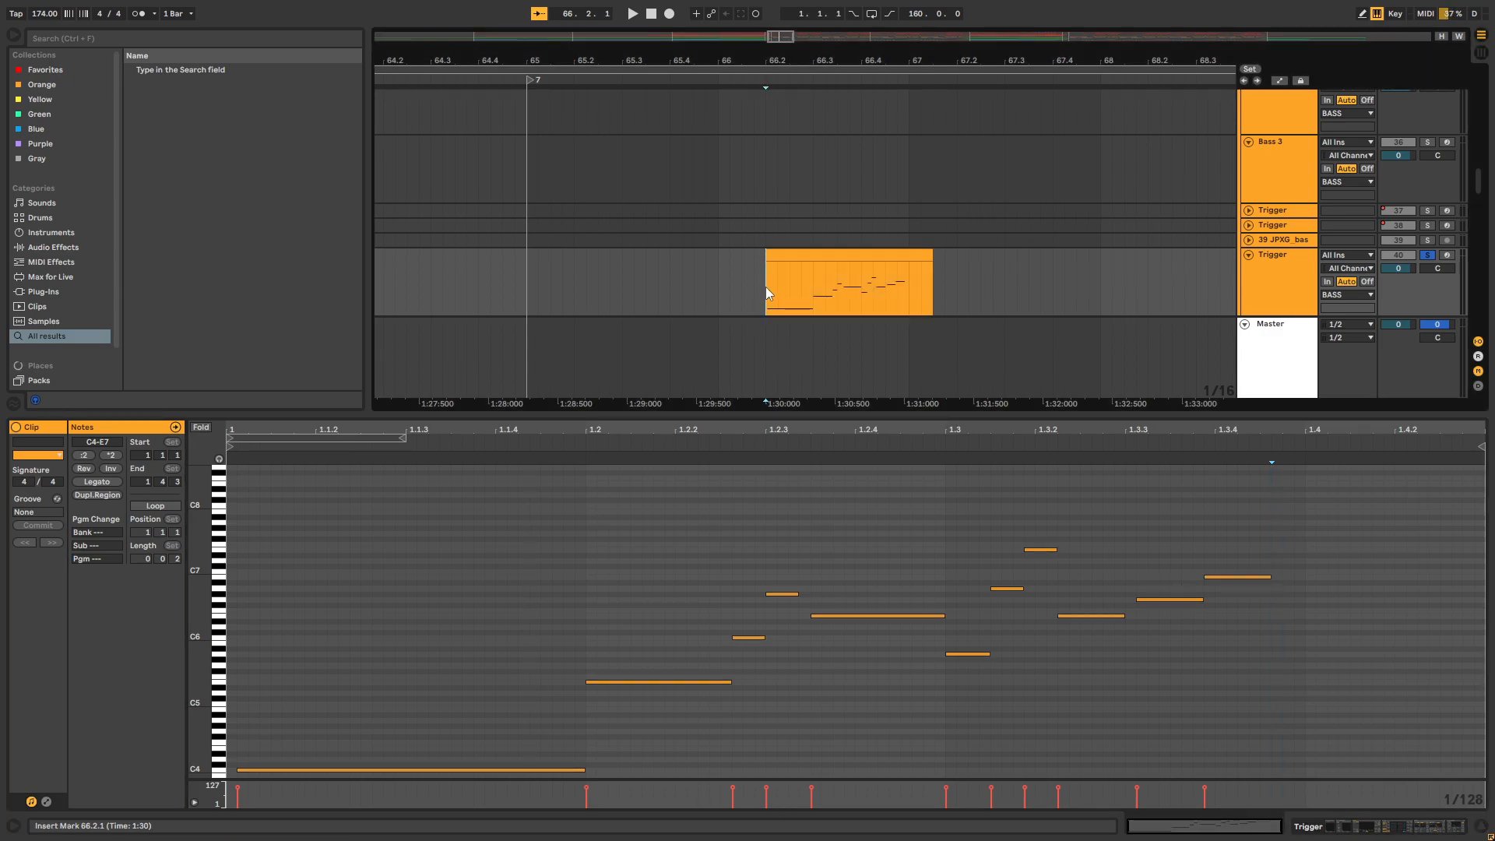
{"action": "key", "text": "space"}
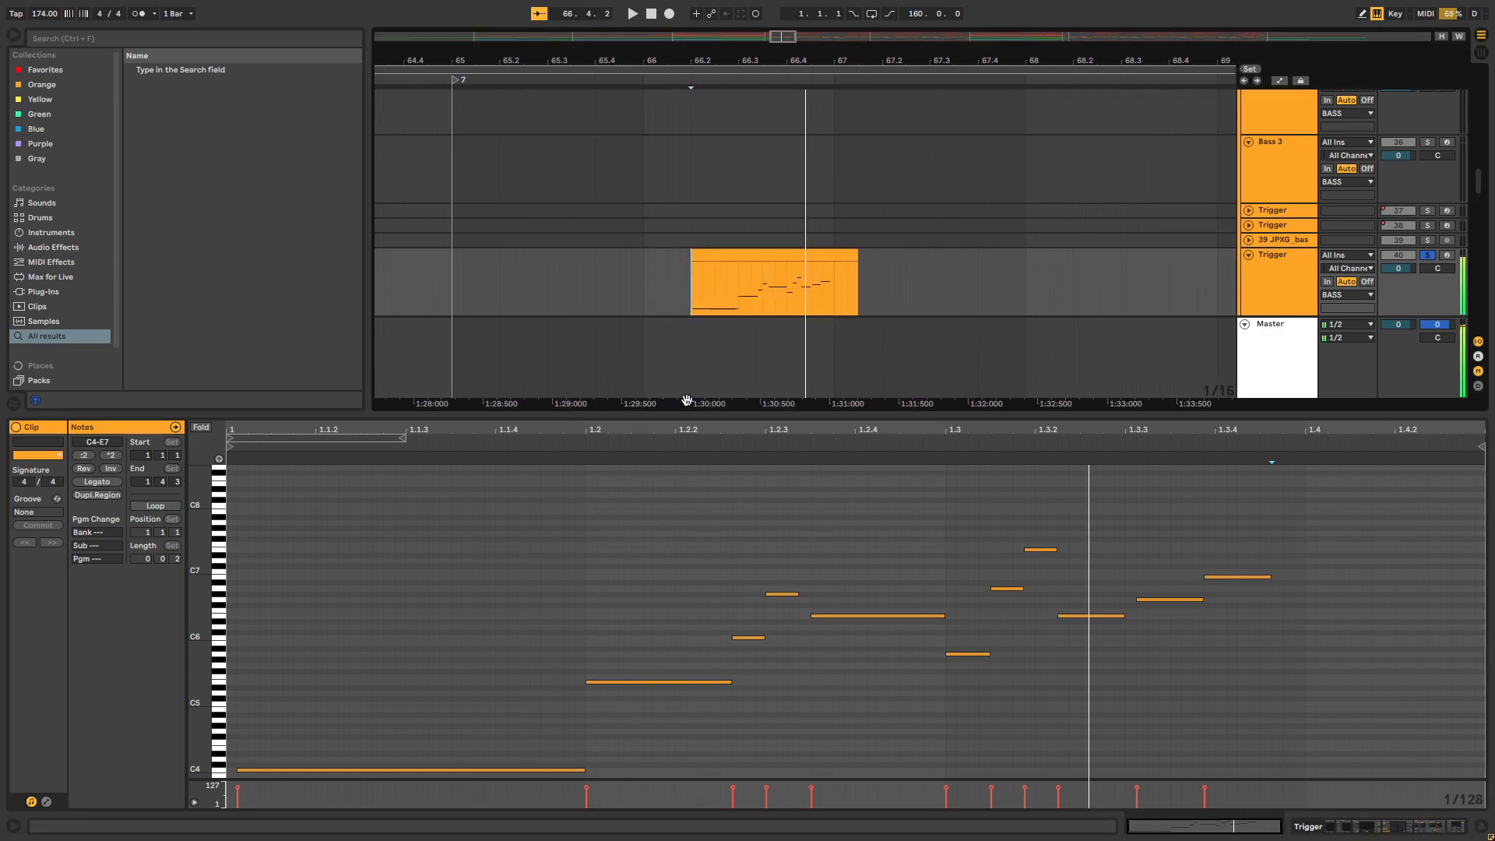
{"action": "key", "text": "shift+Tab"}
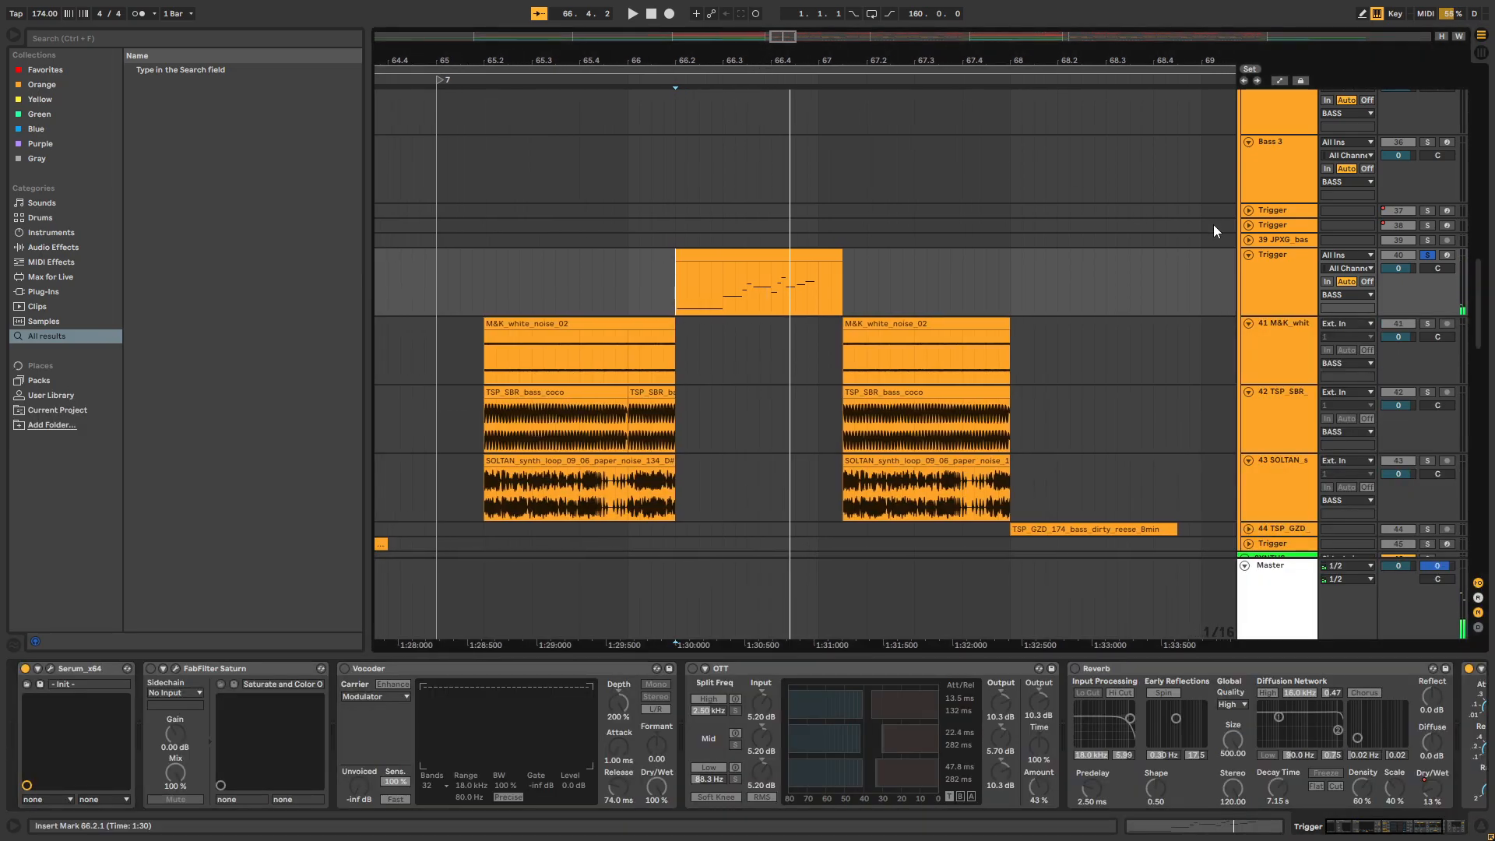
Re-enable FabFilter Saturn, look at its settings, close it and play the Trigger clip from 66.2
{"action": "left_click", "coordinate": [1285, 285]}
{"action": "left_click", "coordinate": [177, 668]}
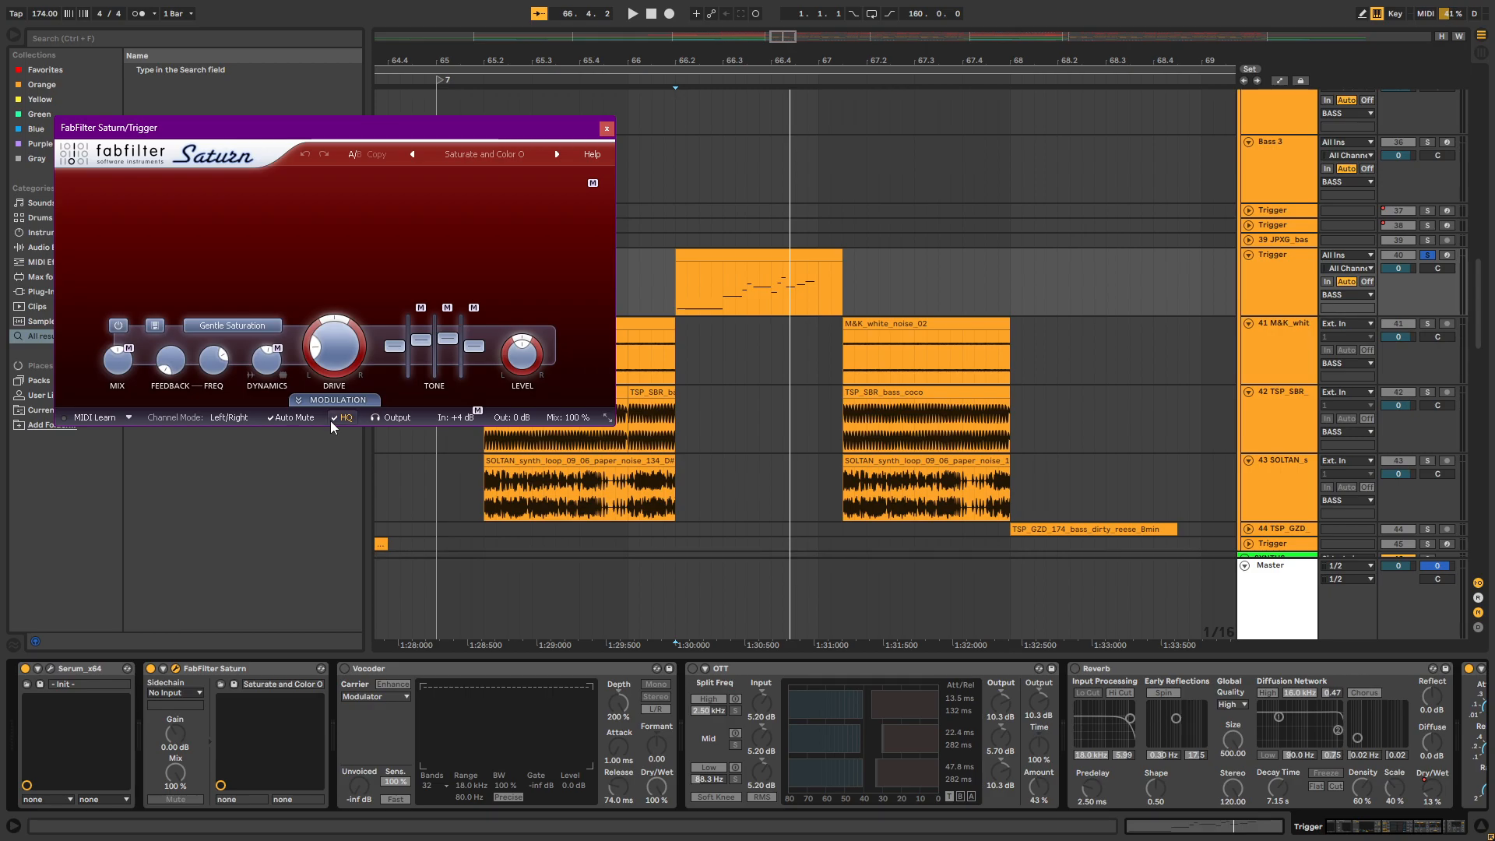
{"action": "left_click", "coordinate": [608, 130]}
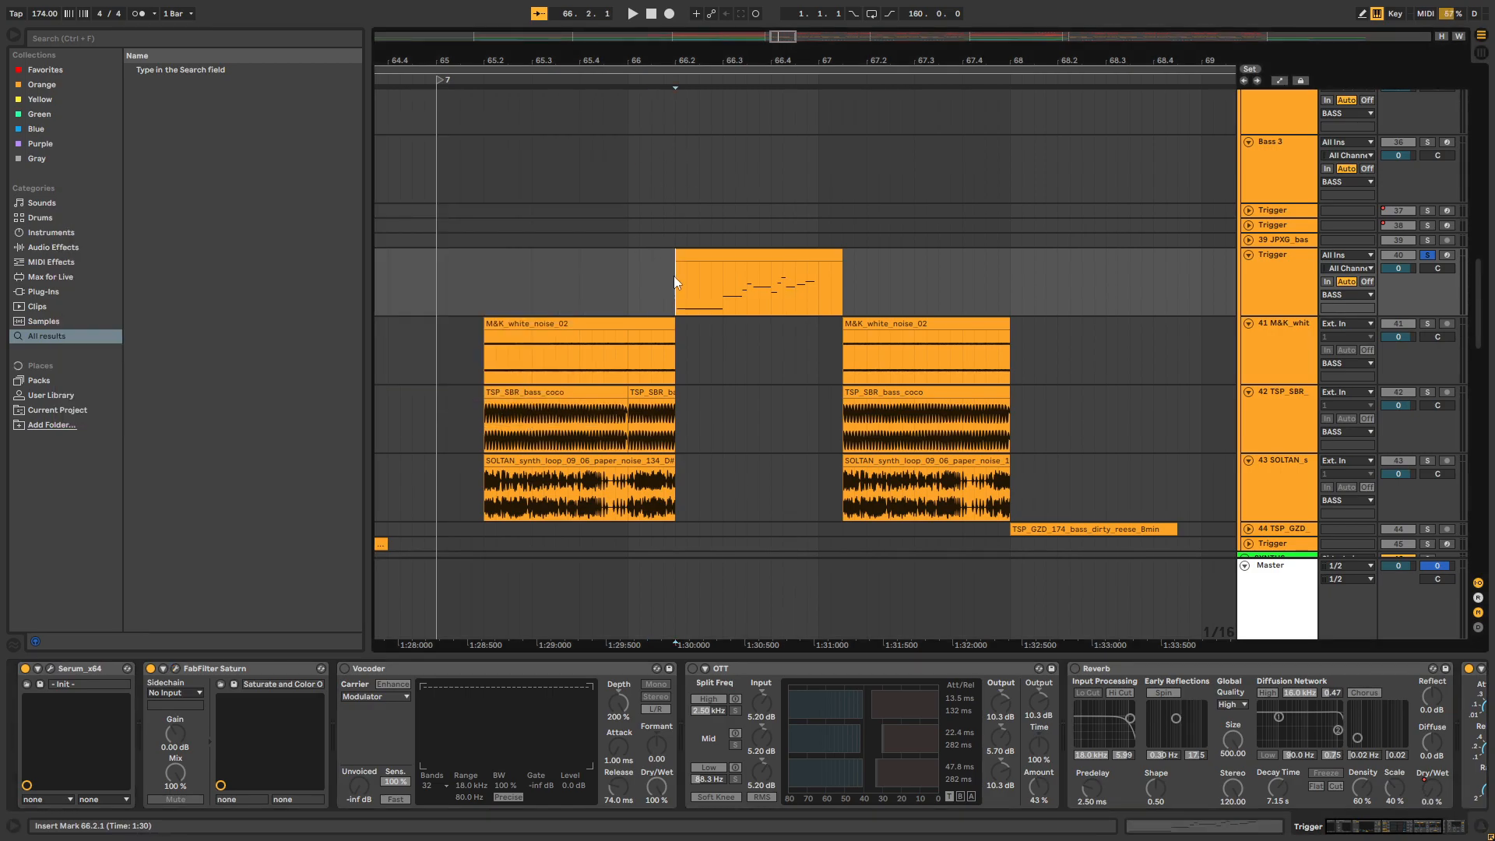
{"action": "key", "text": "space"}
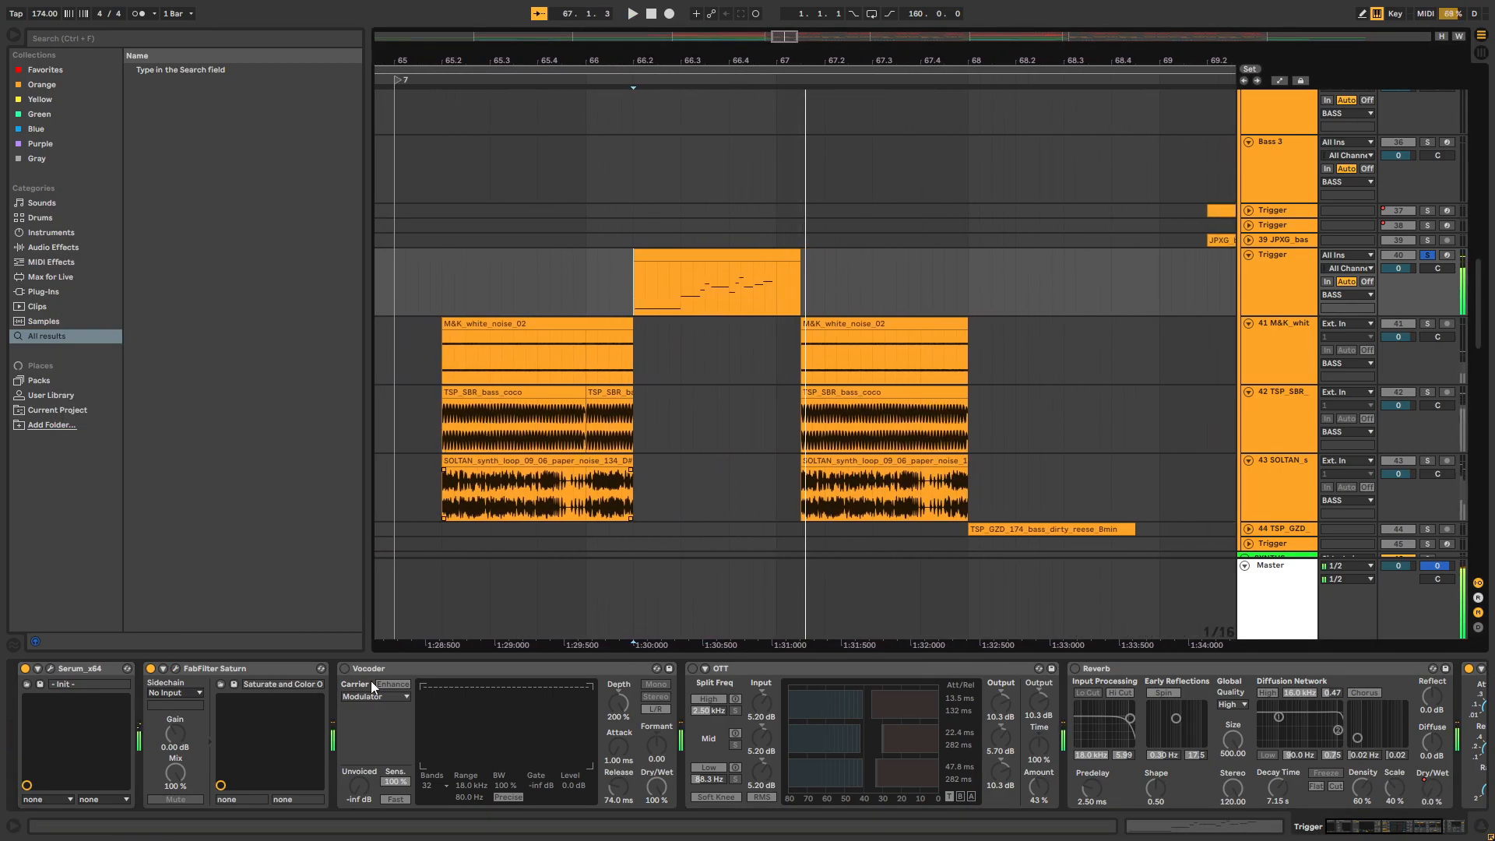
Re-enable the Vocoder on Trigger track 40 and turn off the computer MIDI keyboard
{"action": "left_click", "coordinate": [344, 668]}
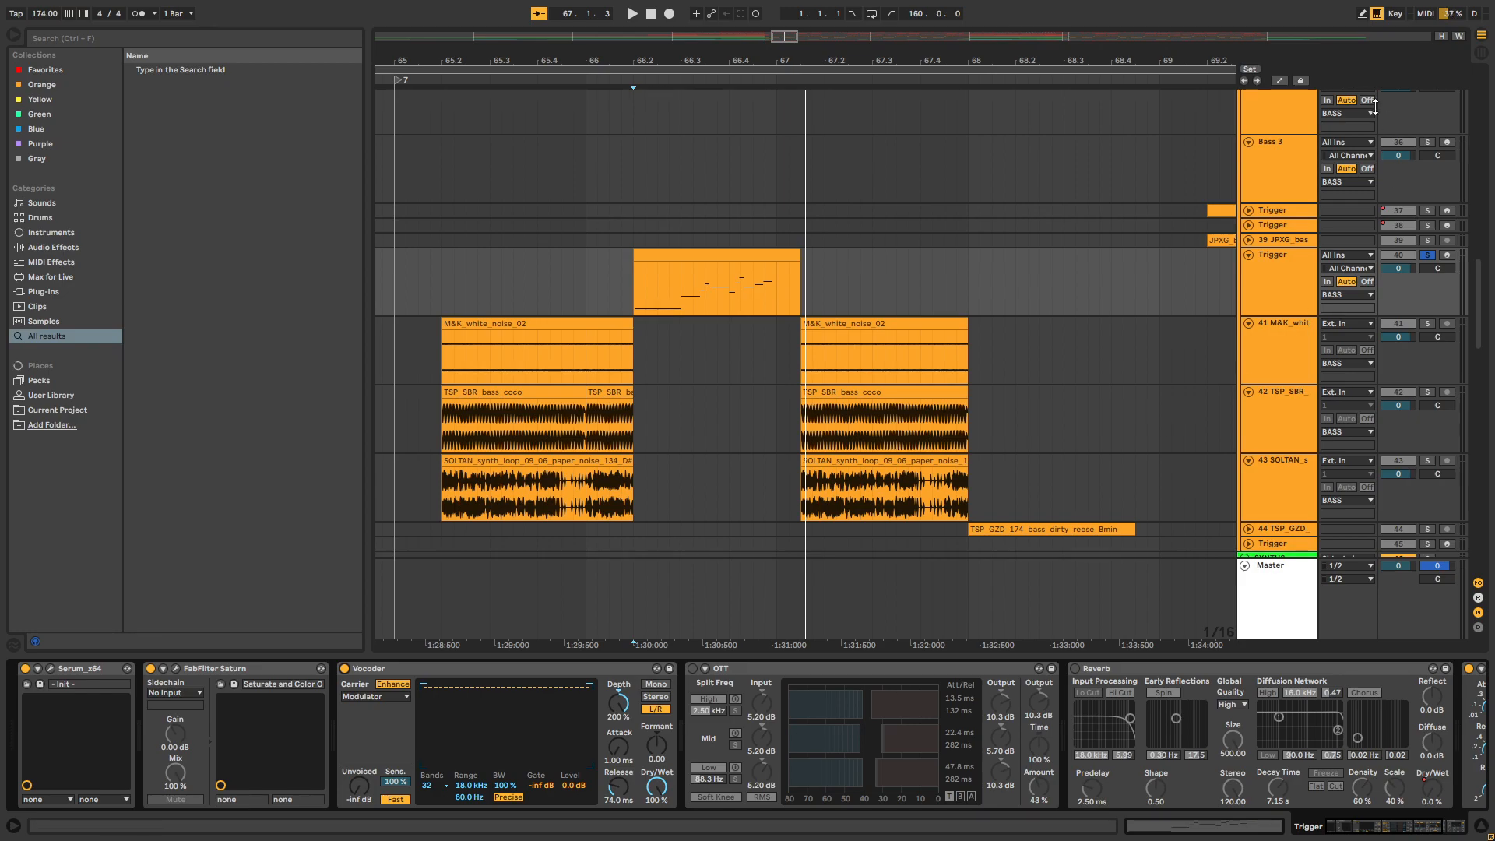
{"action": "left_click", "coordinate": [1362, 14]}
{"action": "left_click", "coordinate": [1355, 19]}
Inspect the Vocoder's band settings and play the Trigger clip from 66.2 with the effect on
{"action": "scroll", "coordinate": [726, 273], "scroll_direction": "left", "scroll_amount": 3}
{"action": "left_click", "coordinate": [703, 278]}
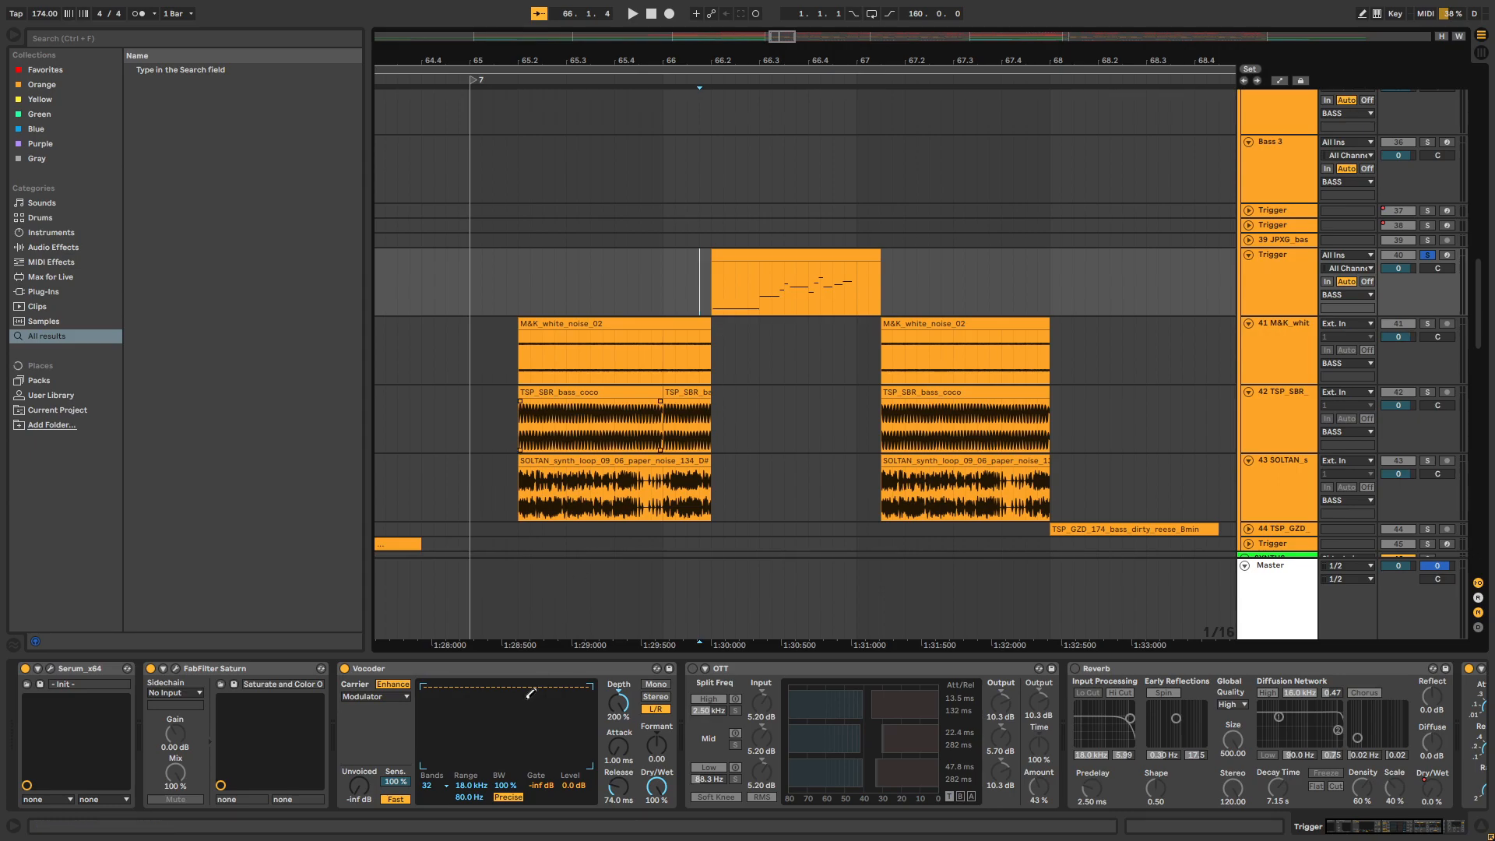
{"action": "left_click", "coordinate": [427, 788]}
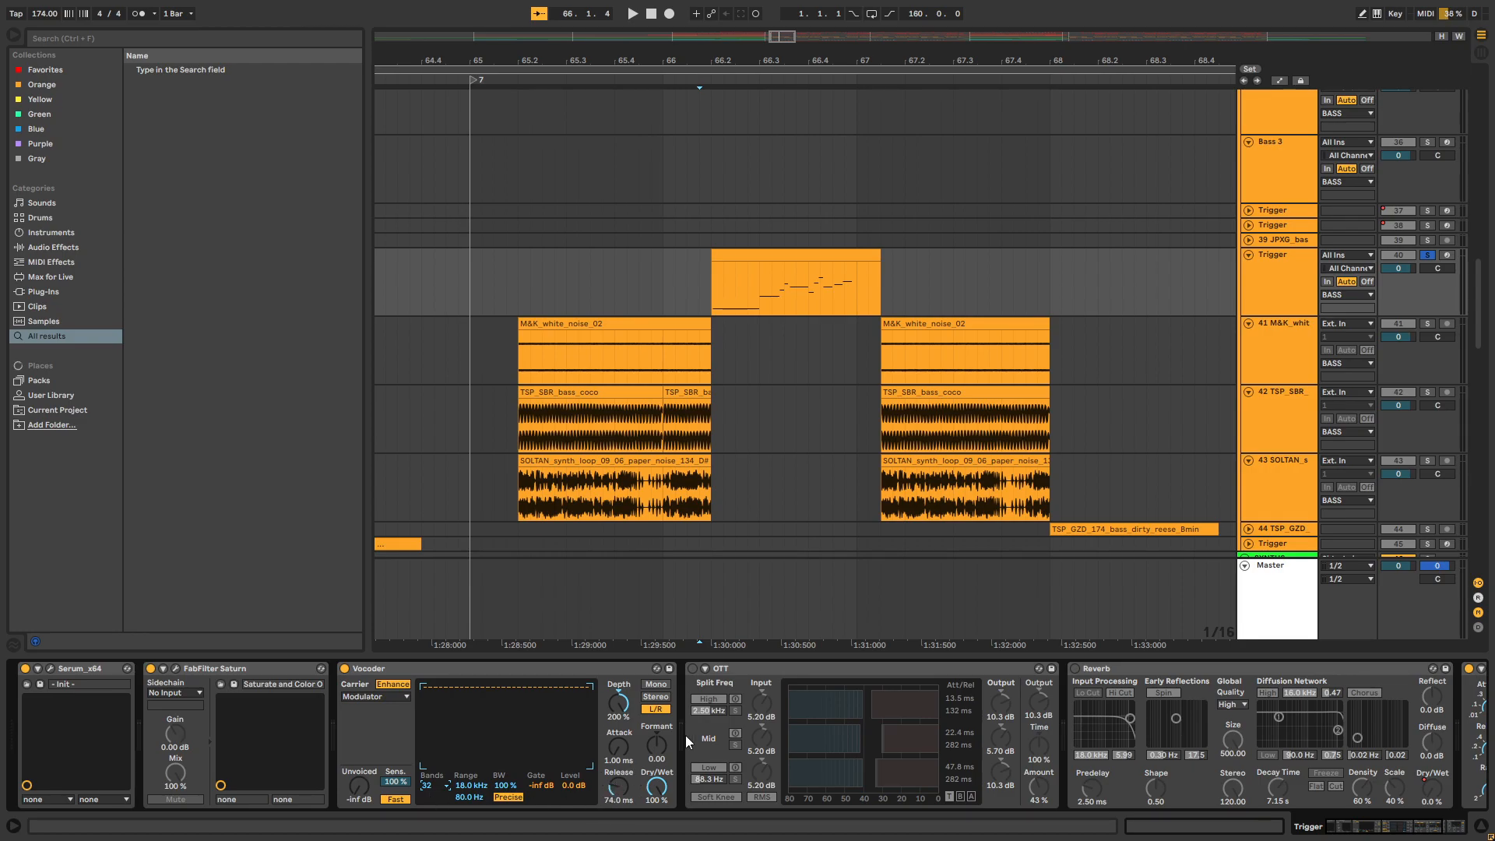
{"action": "scroll", "coordinate": [724, 316], "scroll_direction": "up", "scroll_amount": 1}
{"action": "key", "text": "space"}
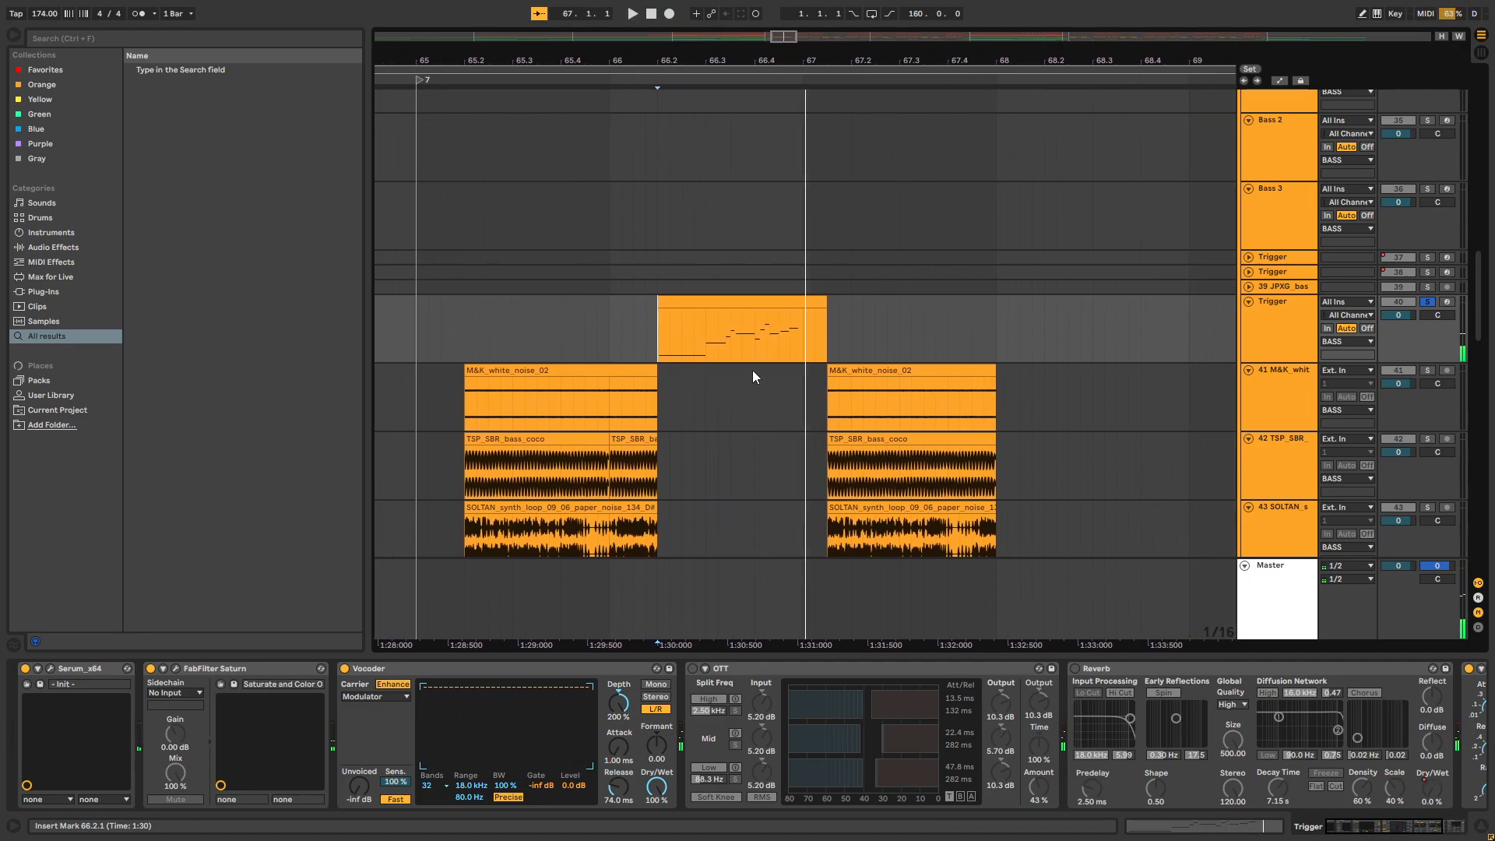
Re-enable the OTT and Reverb on Trigger track 40 and show the Reverb's Dry/Wet automation
{"action": "left_click", "coordinate": [690, 669]}
{"action": "left_click", "coordinate": [1074, 670]}
{"action": "scroll", "coordinate": [1073, 674], "scroll_direction": "down", "scroll_amount": 3}
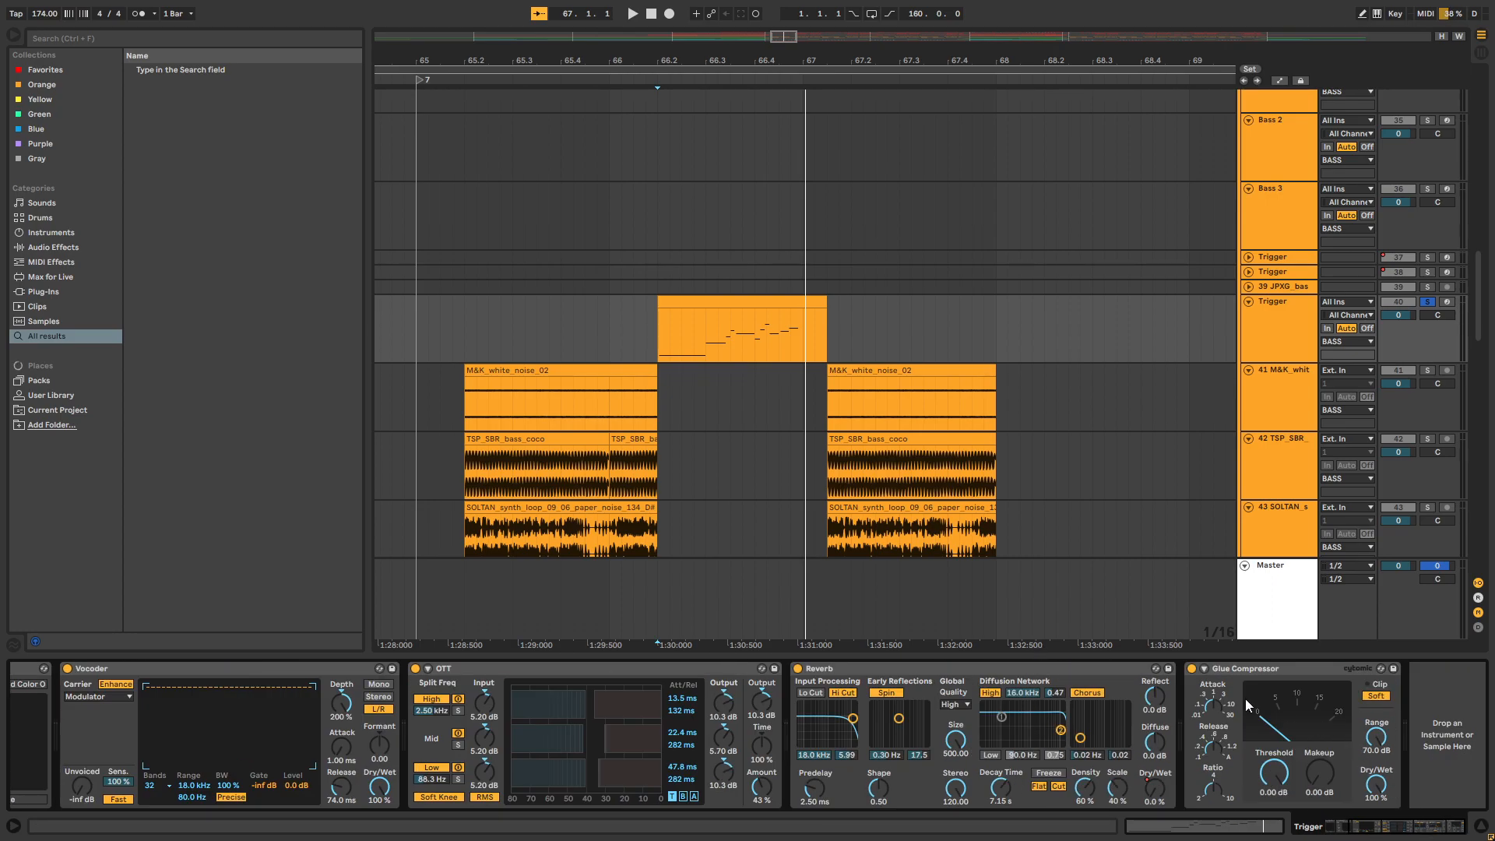
{"action": "scroll", "coordinate": [745, 615], "scroll_direction": "up", "scroll_amount": 1}
{"action": "right_click", "coordinate": [1156, 790]}
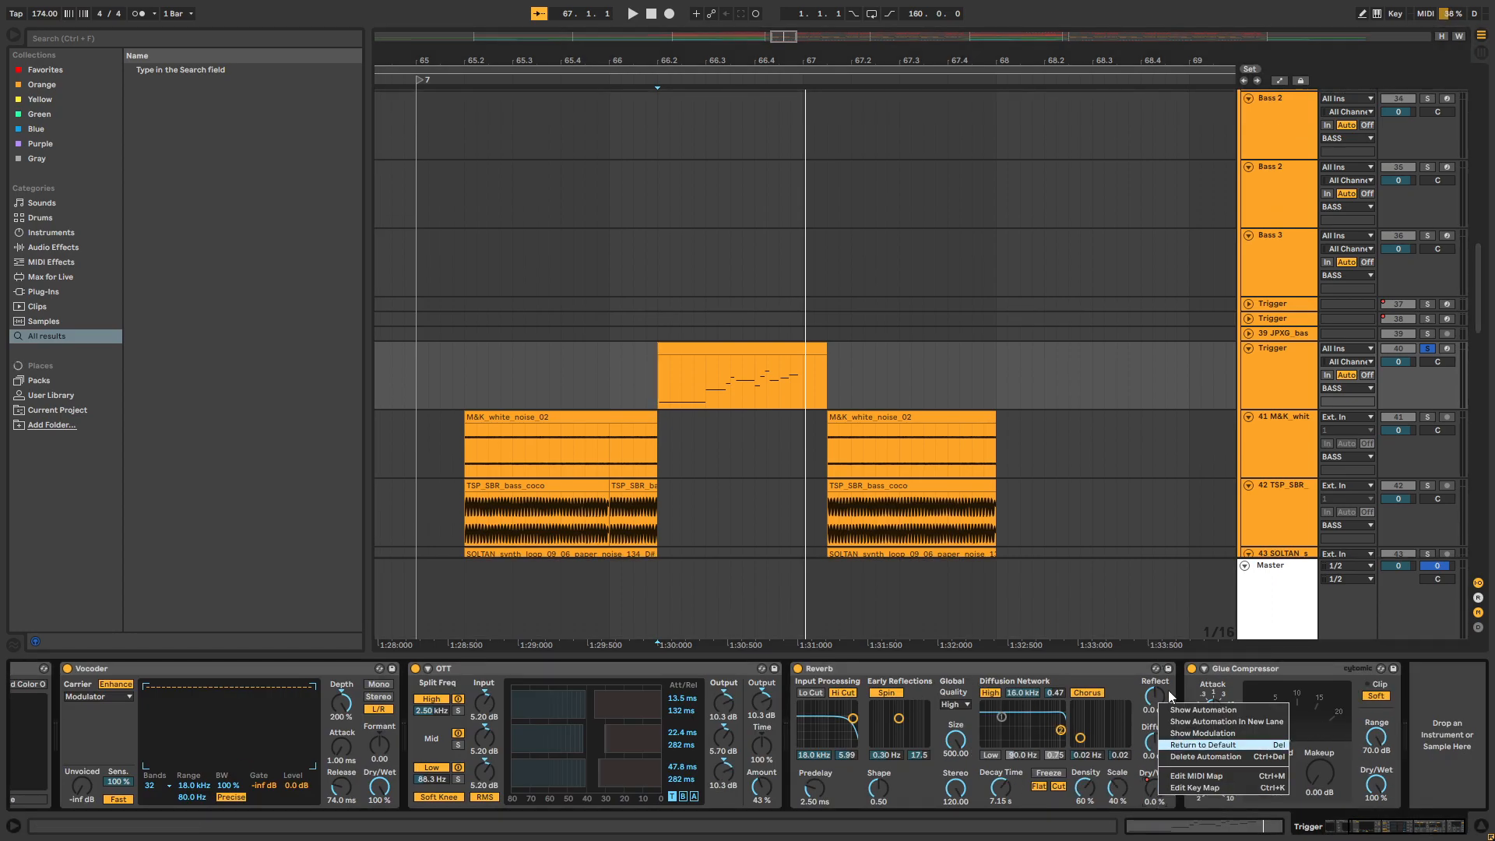
{"action": "left_click", "coordinate": [1199, 709]}
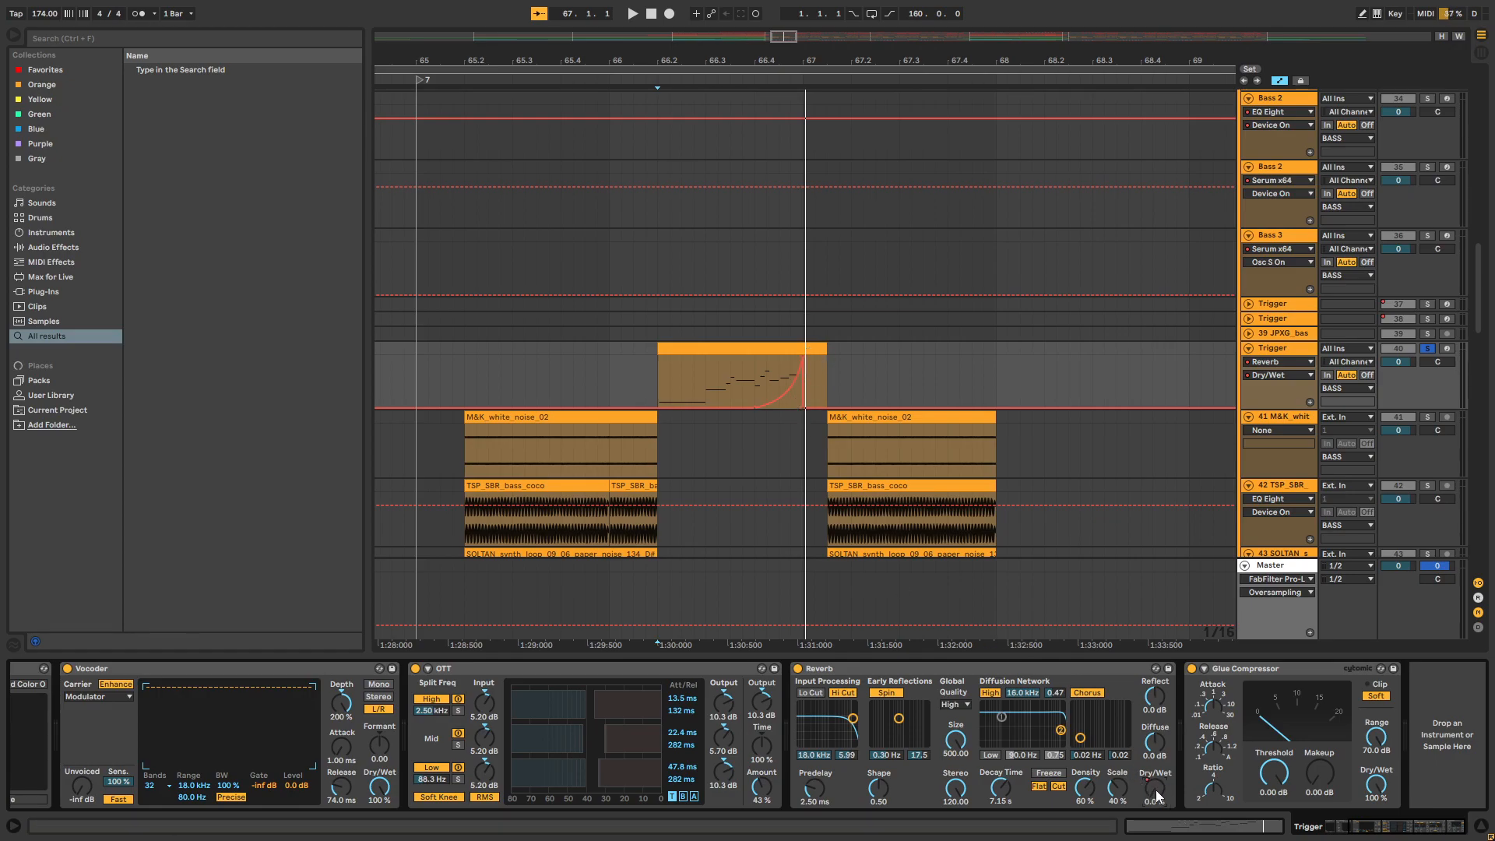
Play the Trigger clip from 66.2 with its Dry/Wet automation curve in view, and hide the automation lanes
{"action": "left_click", "coordinate": [679, 400]}
{"action": "key", "text": "space"}
{"action": "key", "text": "space"}
{"action": "left_click_drag", "start_coordinate": [835, 62], "coordinate": [798, 41]}
{"action": "left_click", "coordinate": [1281, 82]}
Unfold and solo the TSP_GZD dirty reese track 44 and play its clip from bar 68
{"action": "scroll", "coordinate": [720, 416], "scroll_direction": "up", "scroll_amount": 8}
{"action": "scroll", "coordinate": [773, 478], "scroll_direction": "down", "scroll_amount": 8}
{"action": "scroll", "coordinate": [766, 470], "scroll_direction": "down", "scroll_amount": 2}
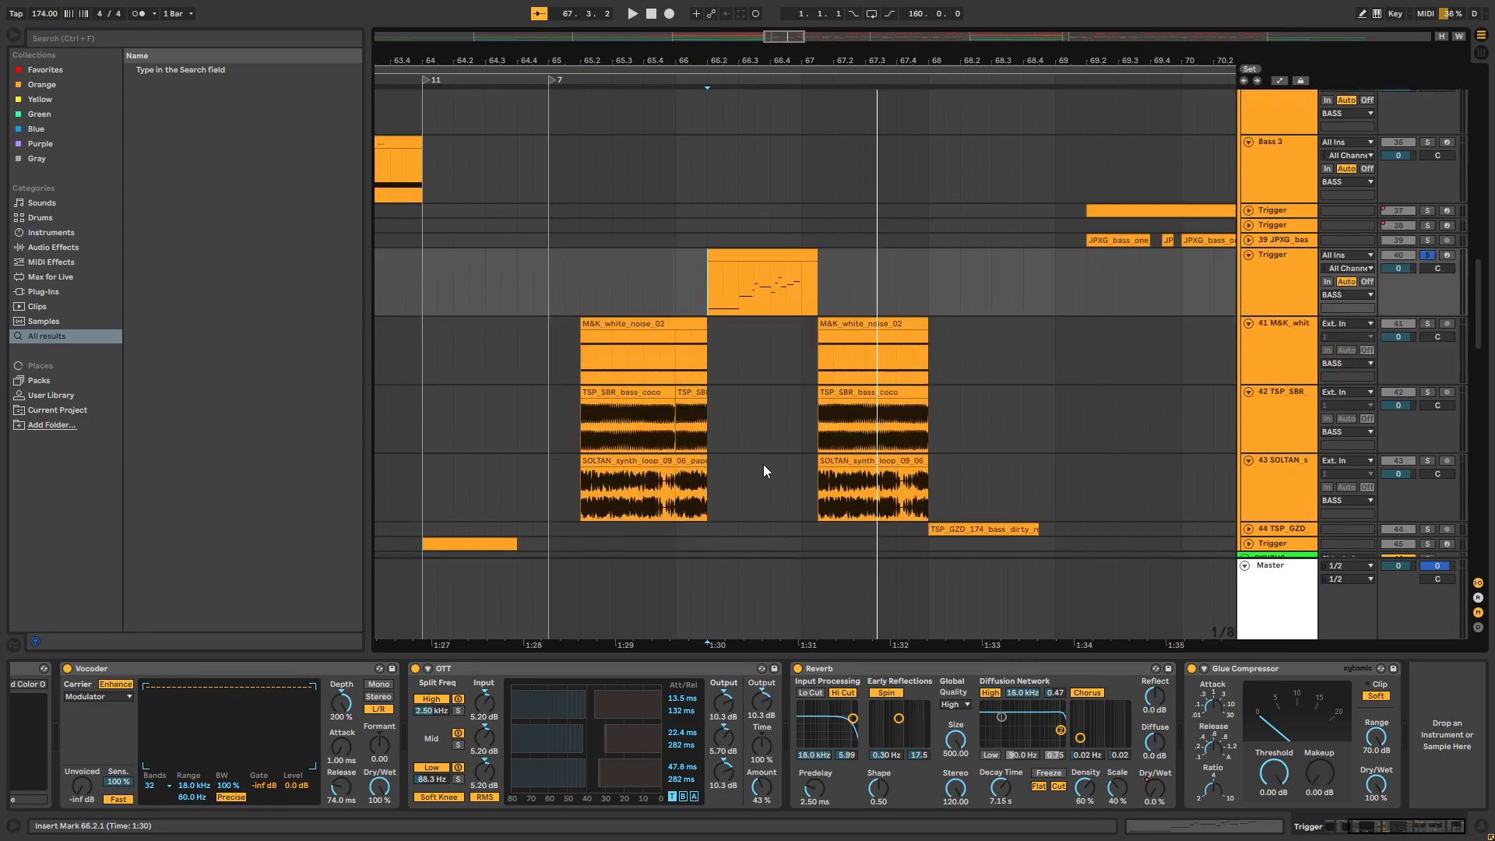
{"action": "scroll", "coordinate": [761, 468], "scroll_direction": "right", "scroll_amount": 5}
{"action": "scroll", "coordinate": [924, 296], "scroll_direction": "down", "scroll_amount": 3}
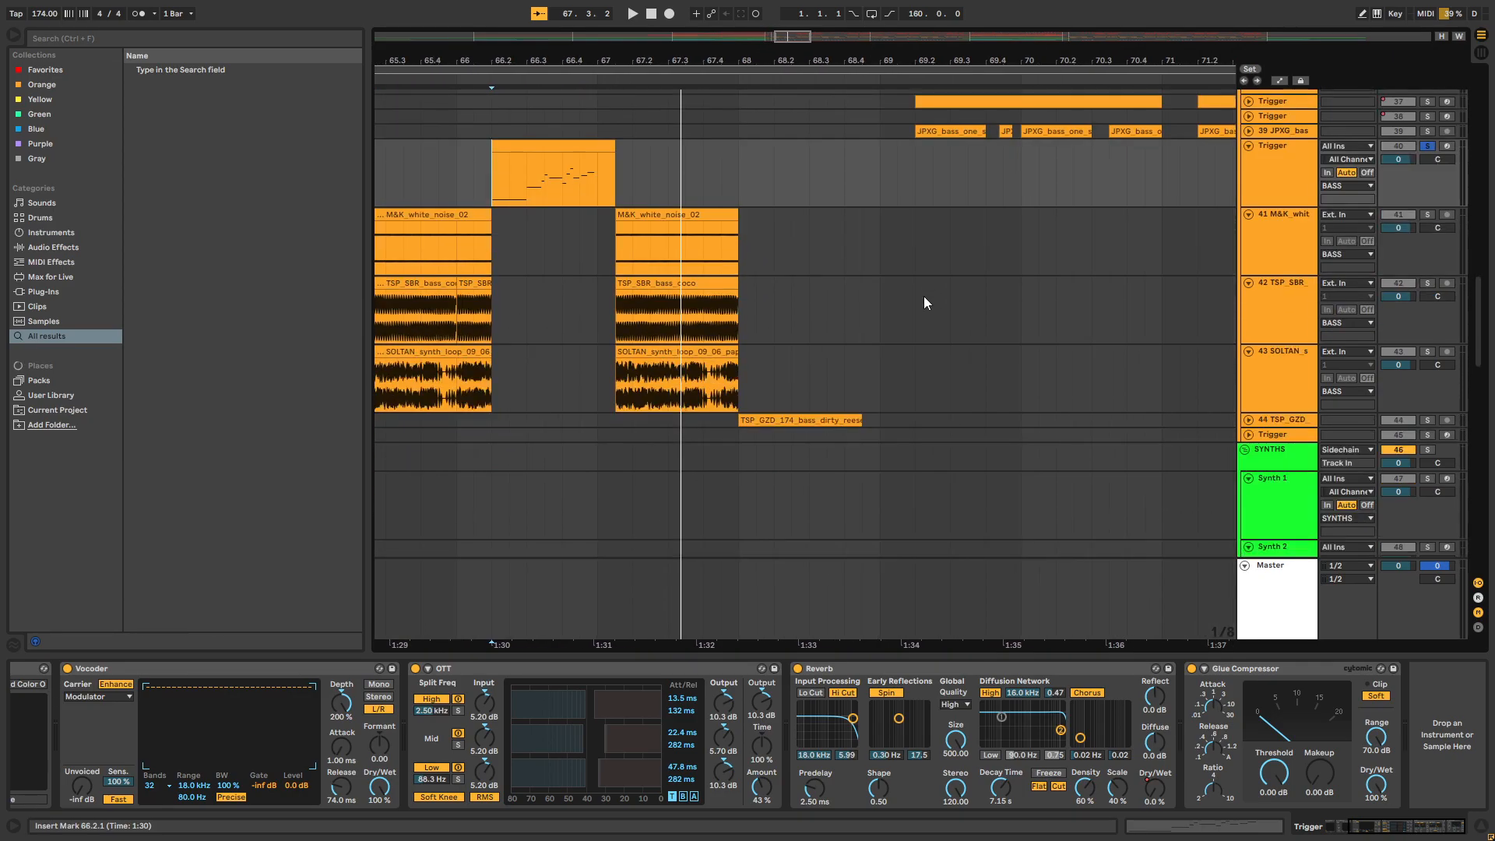
{"action": "left_click", "coordinate": [1248, 420]}
{"action": "left_click", "coordinate": [1427, 420]}
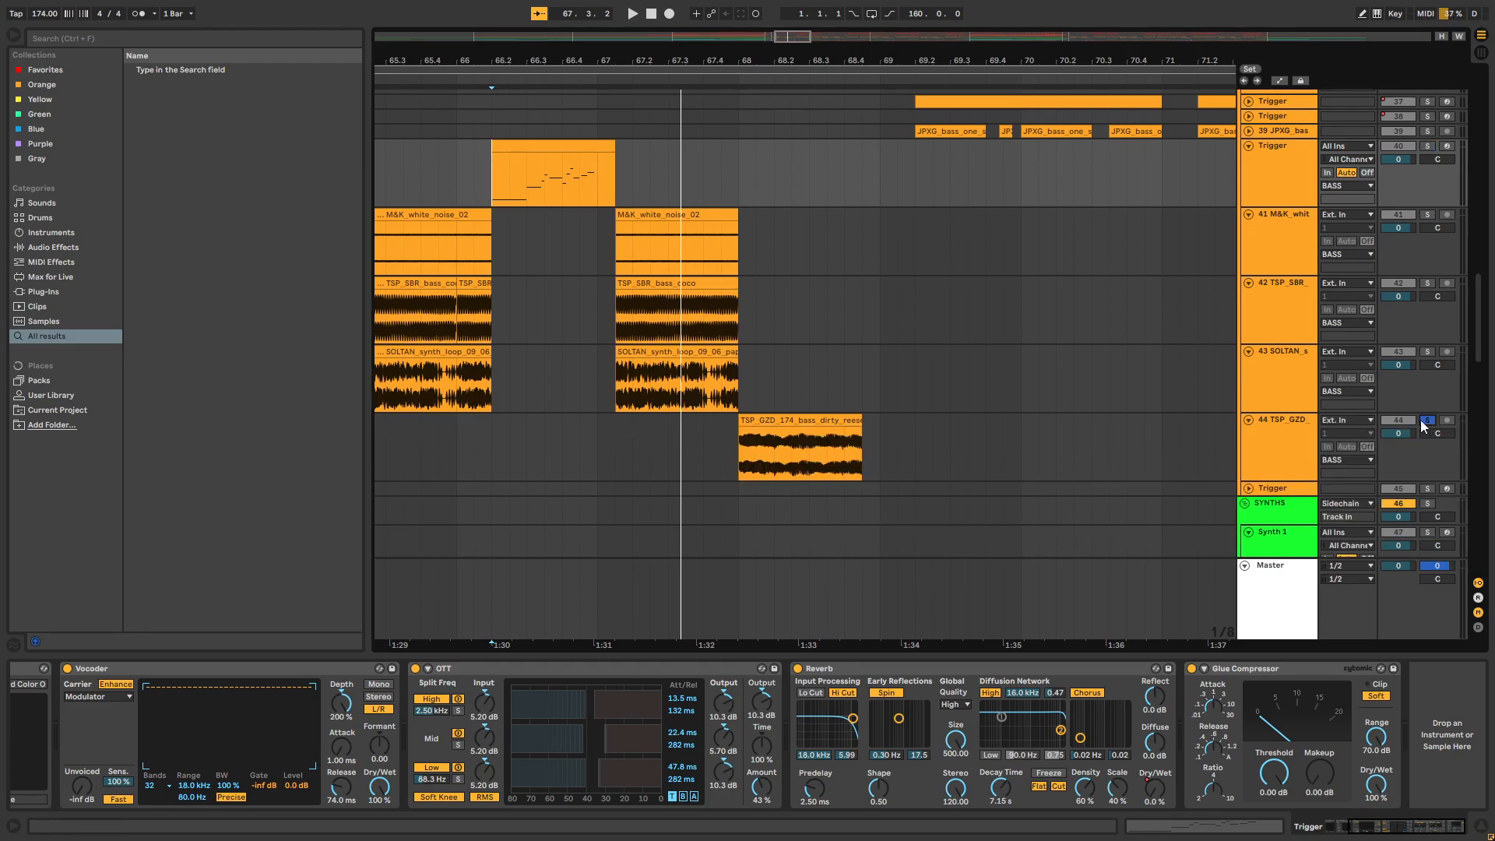
{"action": "left_click", "coordinate": [745, 471]}
{"action": "left_click_drag", "start_coordinate": [744, 469], "coordinate": [867, 454]}
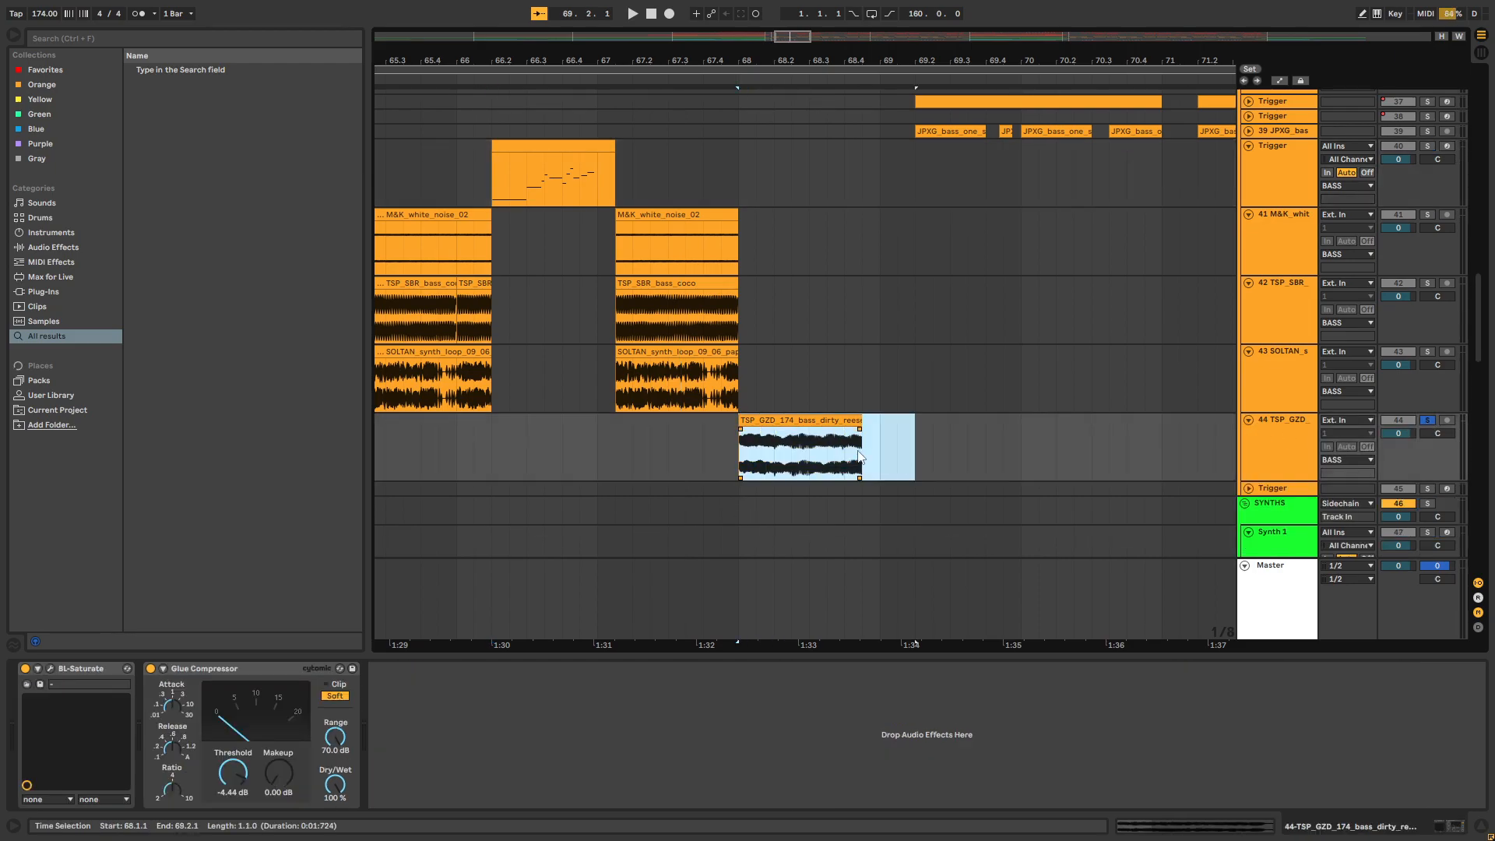
{"action": "left_click", "coordinate": [742, 445]}
{"action": "key", "text": "space"}
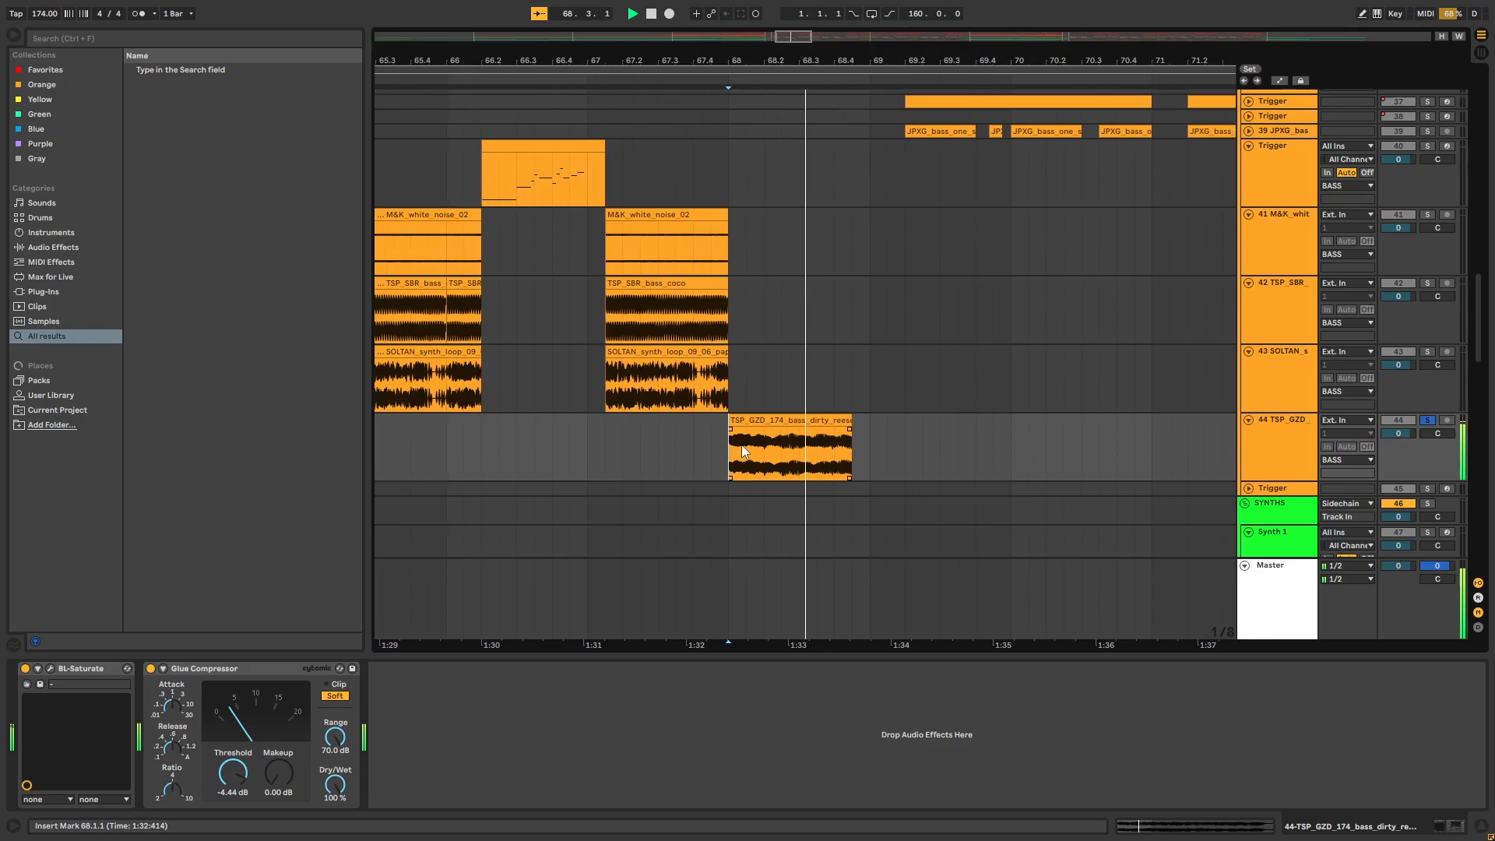
{"action": "key", "text": "space"}
Unsolo track 44 and play the full mix from 67.1.3
{"action": "left_click_drag", "start_coordinate": [803, 64], "coordinate": [851, 41]}
{"action": "left_click", "coordinate": [1430, 419]}
{"action": "left_click_drag", "start_coordinate": [1482, 336], "coordinate": [1481, 334]}
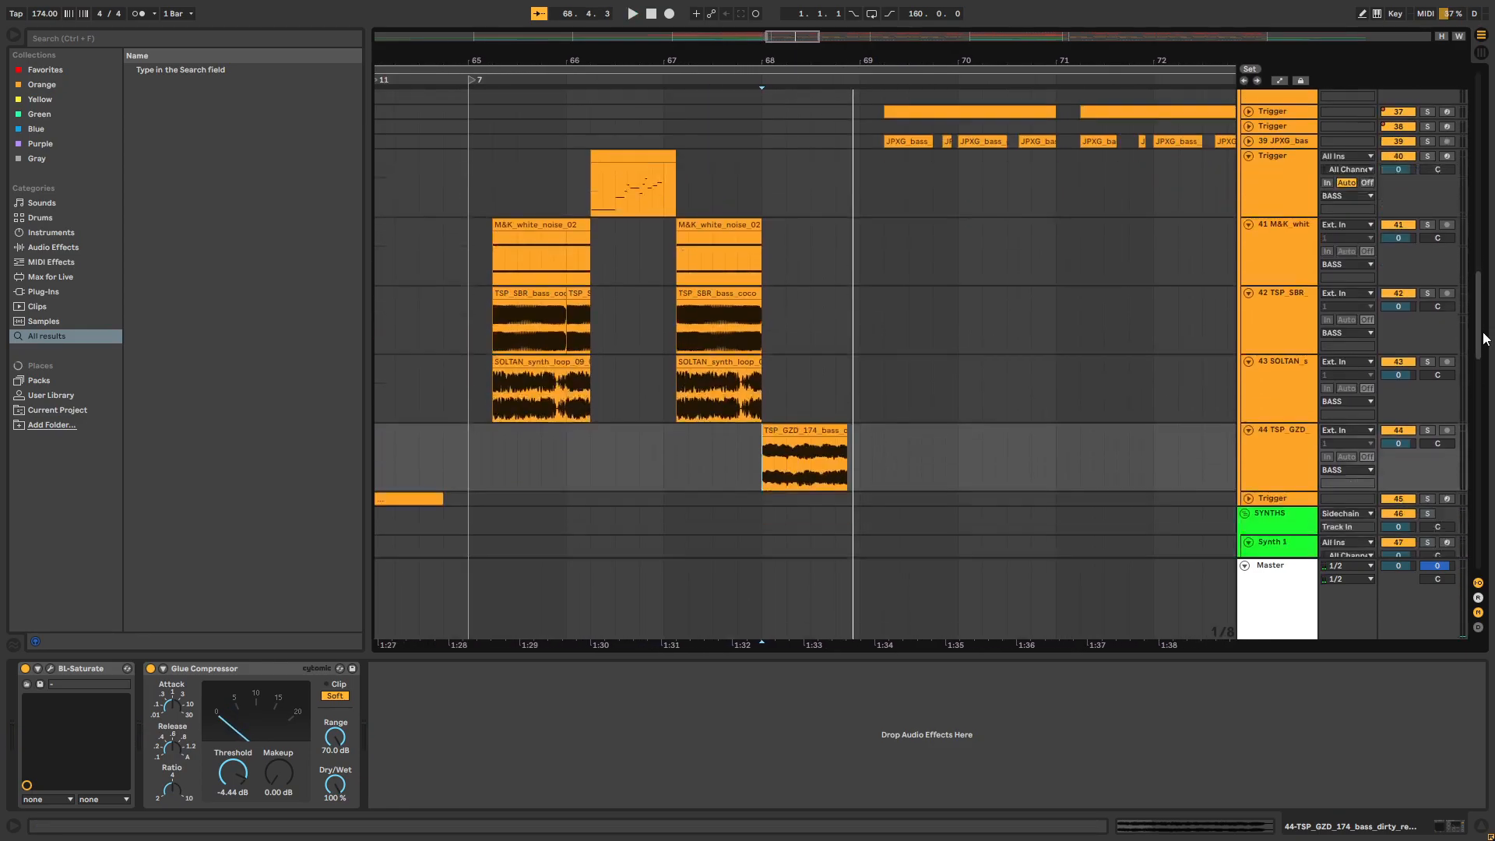
{"action": "left_click_drag", "start_coordinate": [738, 459], "coordinate": [861, 461]}
{"action": "scroll", "coordinate": [802, 568], "scroll_direction": "up", "scroll_amount": 2}
{"action": "left_click", "coordinate": [675, 530]}
{"action": "key", "text": "space"}
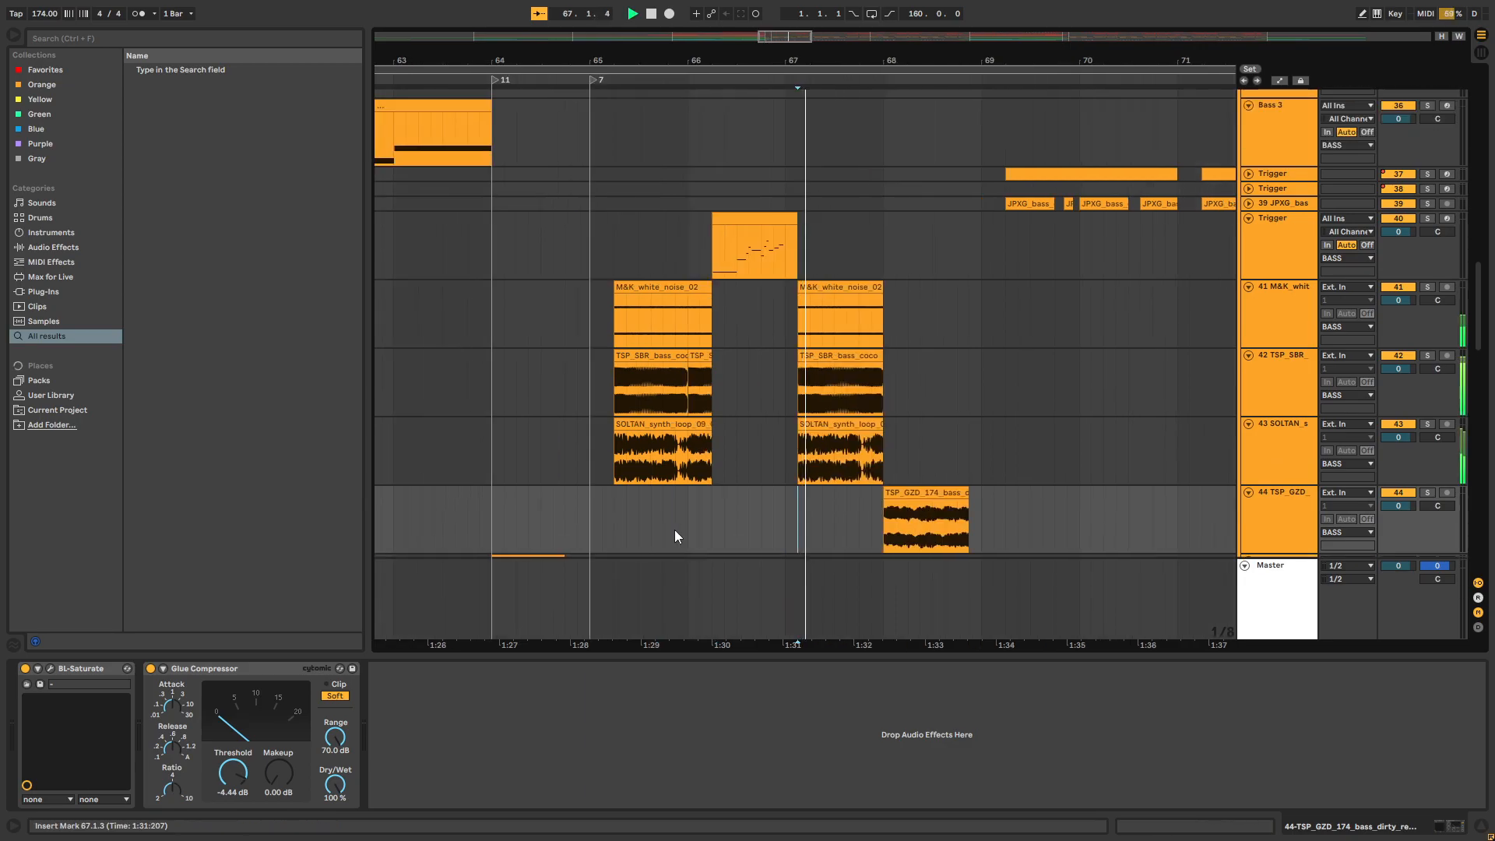
Unfold the JPXG bass track 39 and Trigger track 37 while the mix plays
{"action": "scroll", "coordinate": [618, 438], "scroll_direction": "up", "scroll_amount": 5}
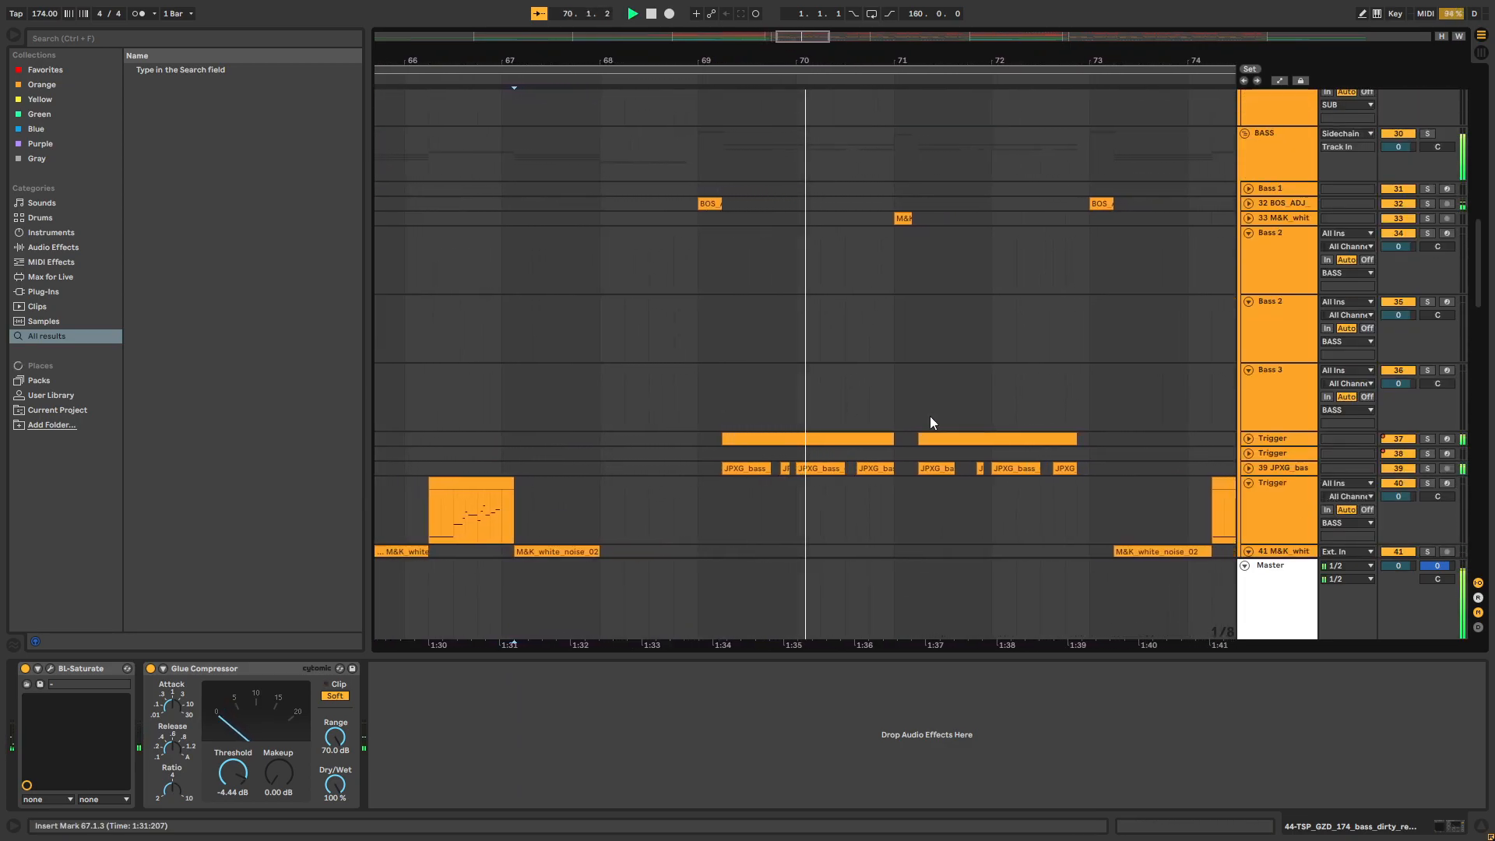
{"action": "left_click", "coordinate": [1249, 468]}
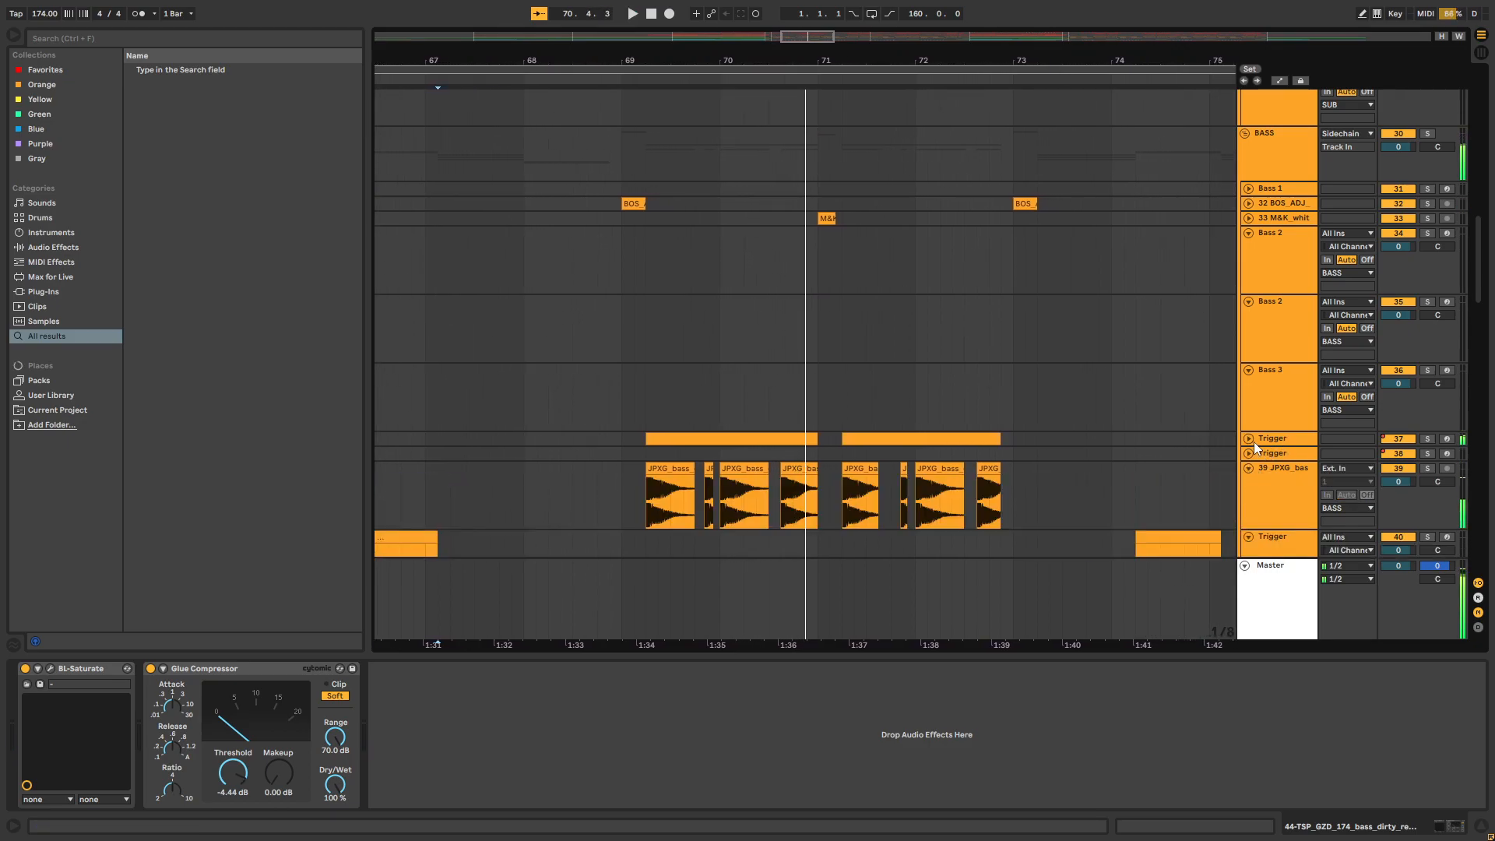
{"action": "left_click", "coordinate": [1249, 439]}
Stop playback and fold all track groups to get an overview of the drop arrangement
{"action": "key", "text": "space"}
{"action": "left_click_drag", "start_coordinate": [754, 60], "coordinate": [816, 17]}
{"action": "left_click_drag", "start_coordinate": [1480, 251], "coordinate": [1438, 137]}
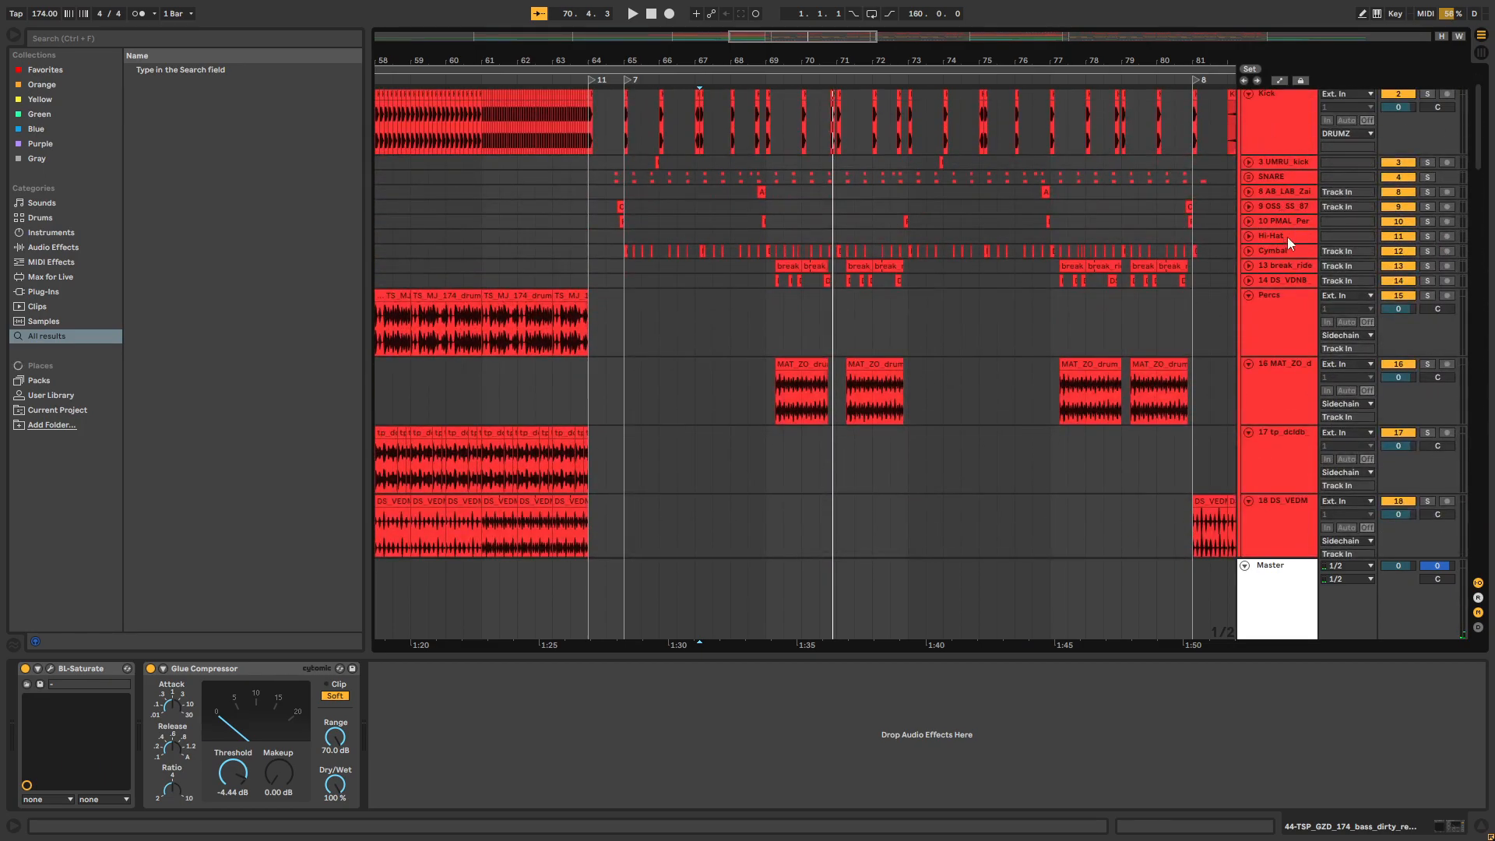
{"action": "scroll", "coordinate": [1285, 233], "scroll_direction": "up", "scroll_amount": 3}
{"action": "left_click", "coordinate": [1272, 154]}
{"action": "key", "text": "ctrl+a"}
{"action": "key", "text": "u"}
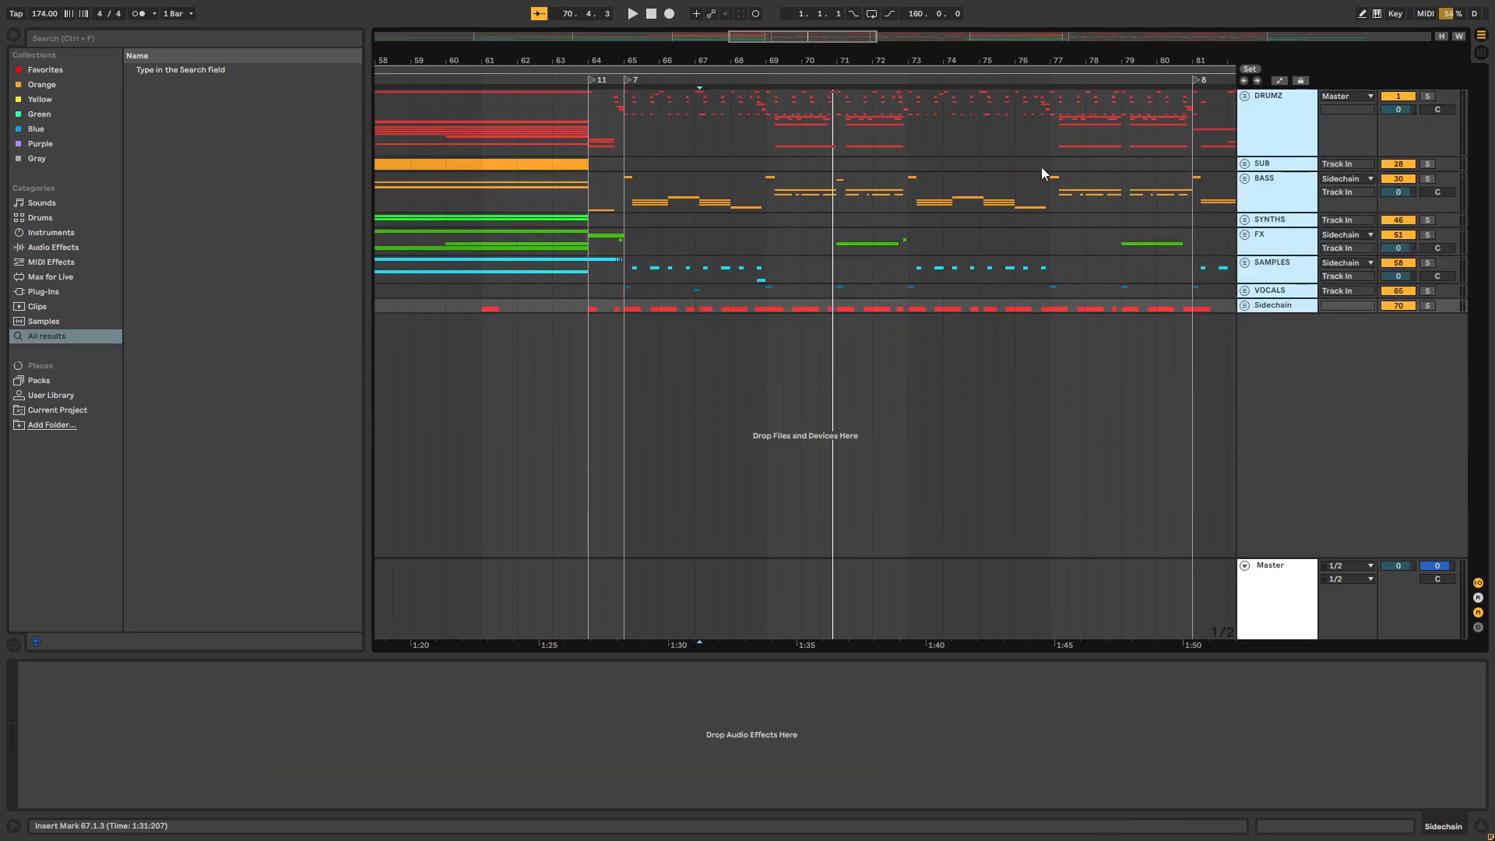
Highlight bars 65 to 69 and bars 69 to 73 in turn across all groups to compare the drop's two phrases
{"action": "left_click_drag", "start_coordinate": [775, 130], "coordinate": [620, 314]}
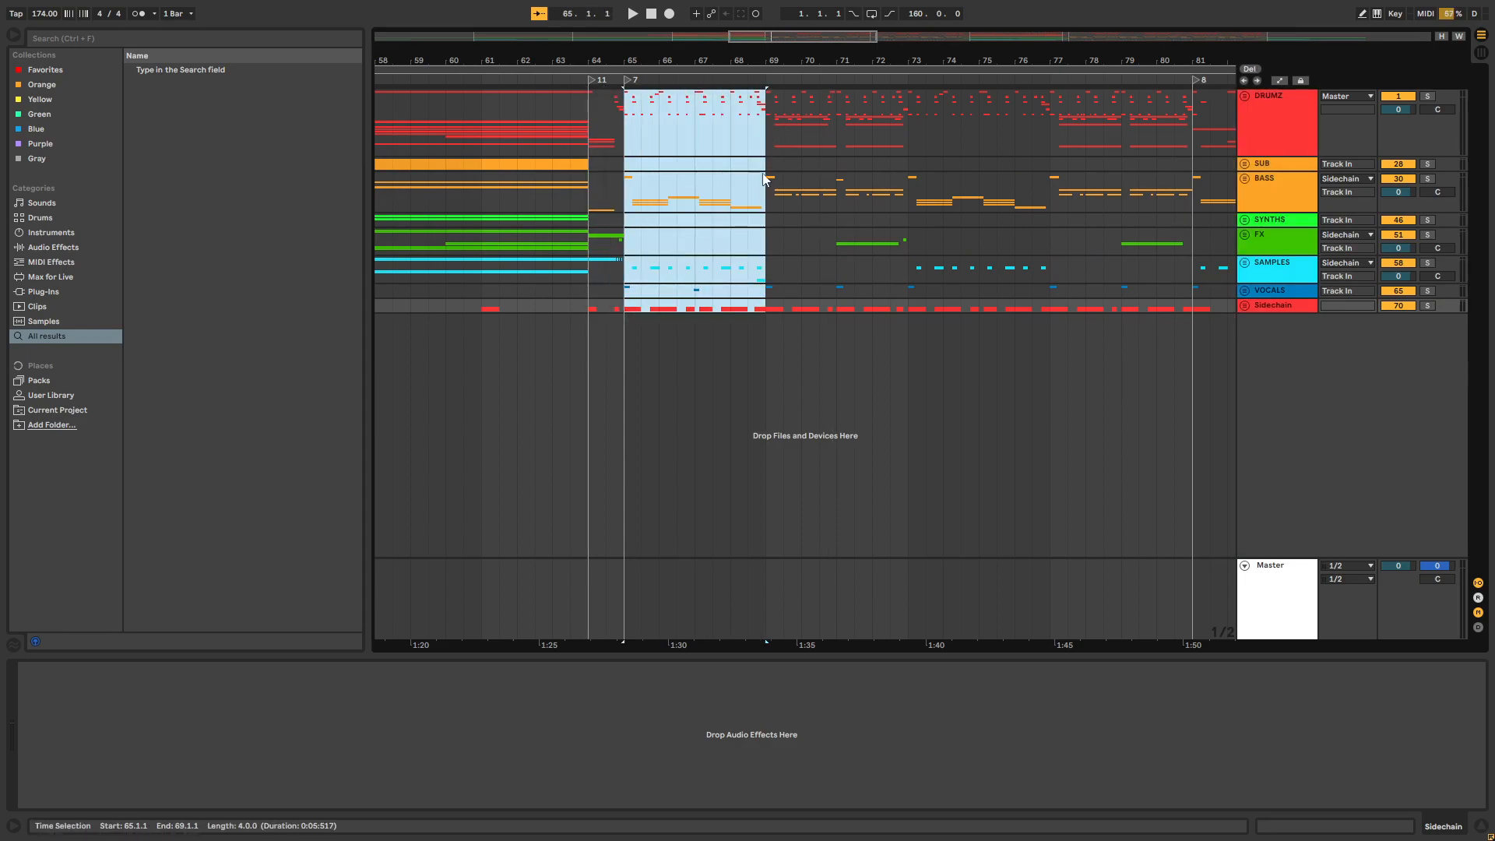
{"action": "left_click", "coordinate": [769, 147]}
{"action": "left_click_drag", "start_coordinate": [769, 146], "coordinate": [904, 334]}
{"action": "left_click", "coordinate": [907, 307]}
{"action": "left_click_drag", "start_coordinate": [635, 138], "coordinate": [769, 315]}
{"action": "left_click_drag", "start_coordinate": [770, 149], "coordinate": [625, 324]}
{"action": "left_click_drag", "start_coordinate": [769, 134], "coordinate": [907, 347]}
{"action": "left_click", "coordinate": [890, 305]}
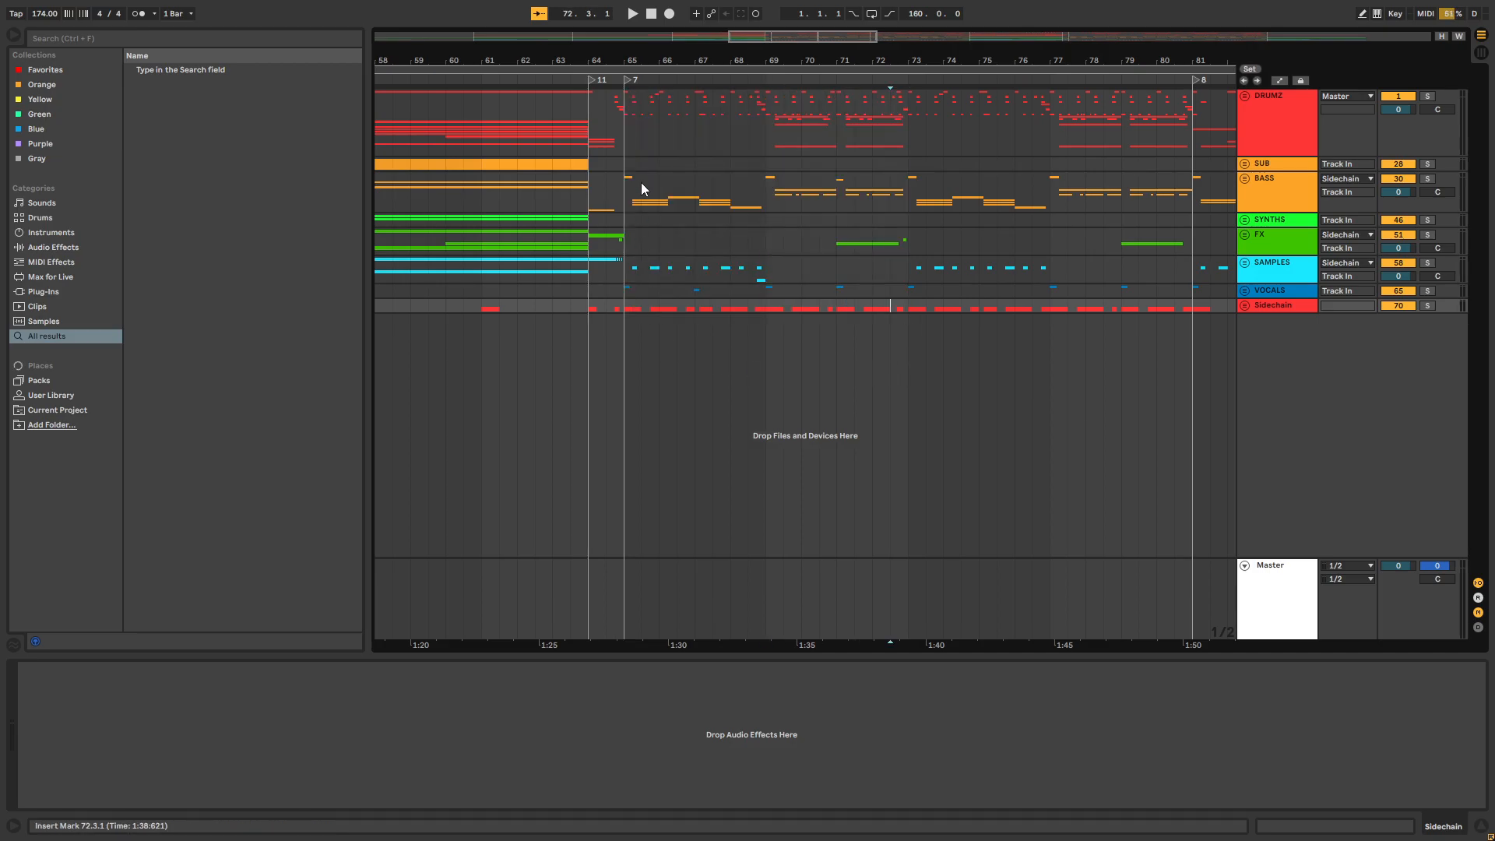
{"action": "left_click_drag", "start_coordinate": [635, 140], "coordinate": [740, 185]}
{"action": "left_click_drag", "start_coordinate": [767, 140], "coordinate": [623, 374]}
{"action": "left_click", "coordinate": [871, 267]}
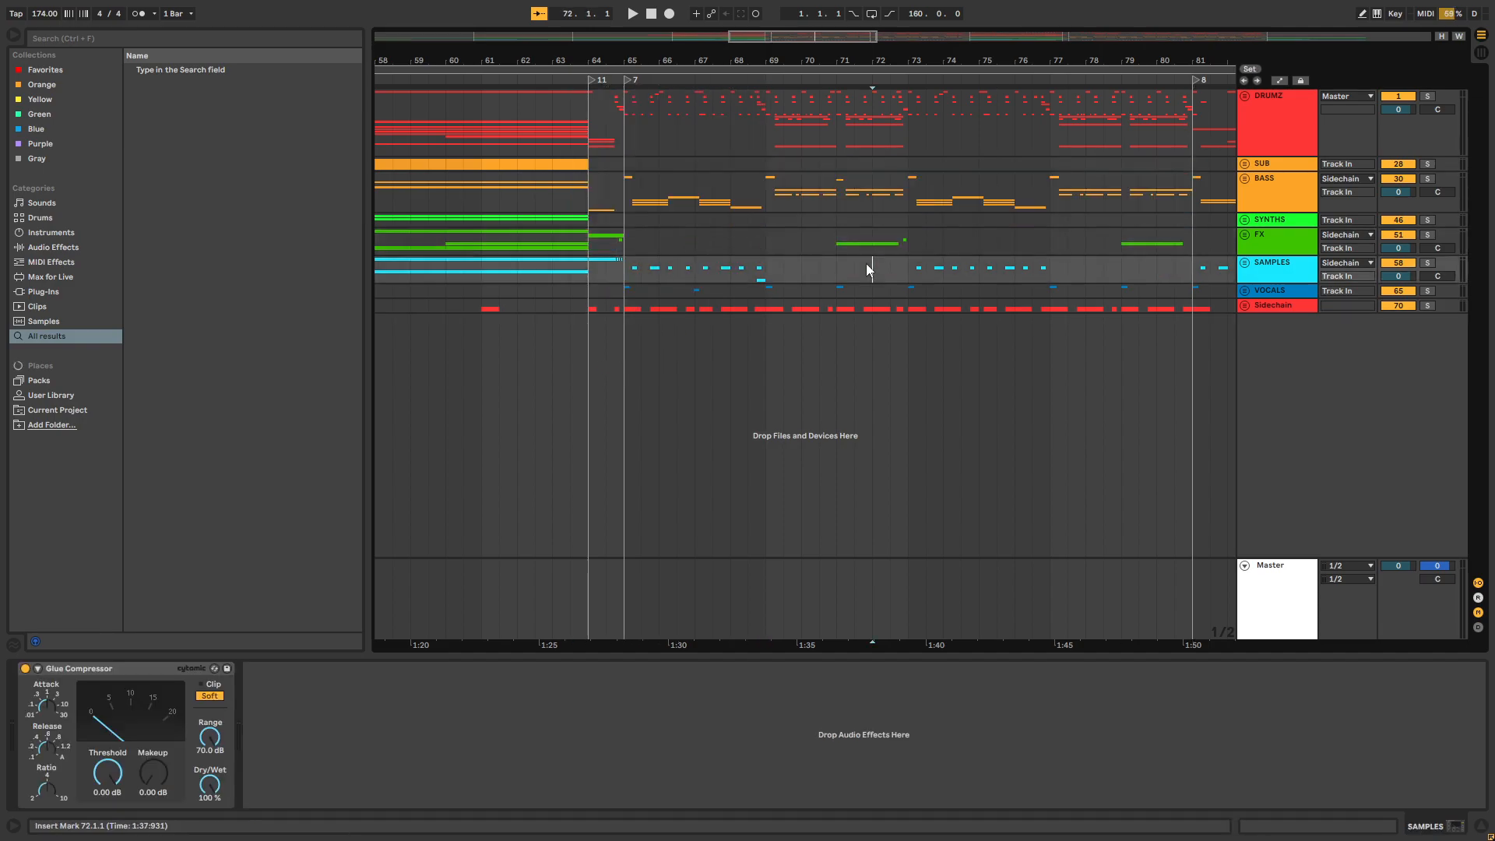
Examine the drop's second phrase by highlighting the stretch from bar 69 to 73 across all groups
{"action": "left_click_drag", "start_coordinate": [777, 134], "coordinate": [866, 339]}
{"action": "left_click_drag", "start_coordinate": [921, 59], "coordinate": [764, 61]}
{"action": "left_click_drag", "start_coordinate": [771, 121], "coordinate": [886, 304]}
{"action": "left_click_drag", "start_coordinate": [897, 131], "coordinate": [928, 159]}
{"action": "left_click", "coordinate": [1040, 270]}
{"action": "left_click_drag", "start_coordinate": [1027, 108], "coordinate": [876, 329]}
{"action": "left_click", "coordinate": [869, 308]}
{"action": "scroll", "coordinate": [630, 159], "scroll_direction": "up", "scroll_amount": 4}
{"action": "left_click_drag", "start_coordinate": [631, 159], "coordinate": [895, 311]}
{"action": "left_click", "coordinate": [818, 305]}
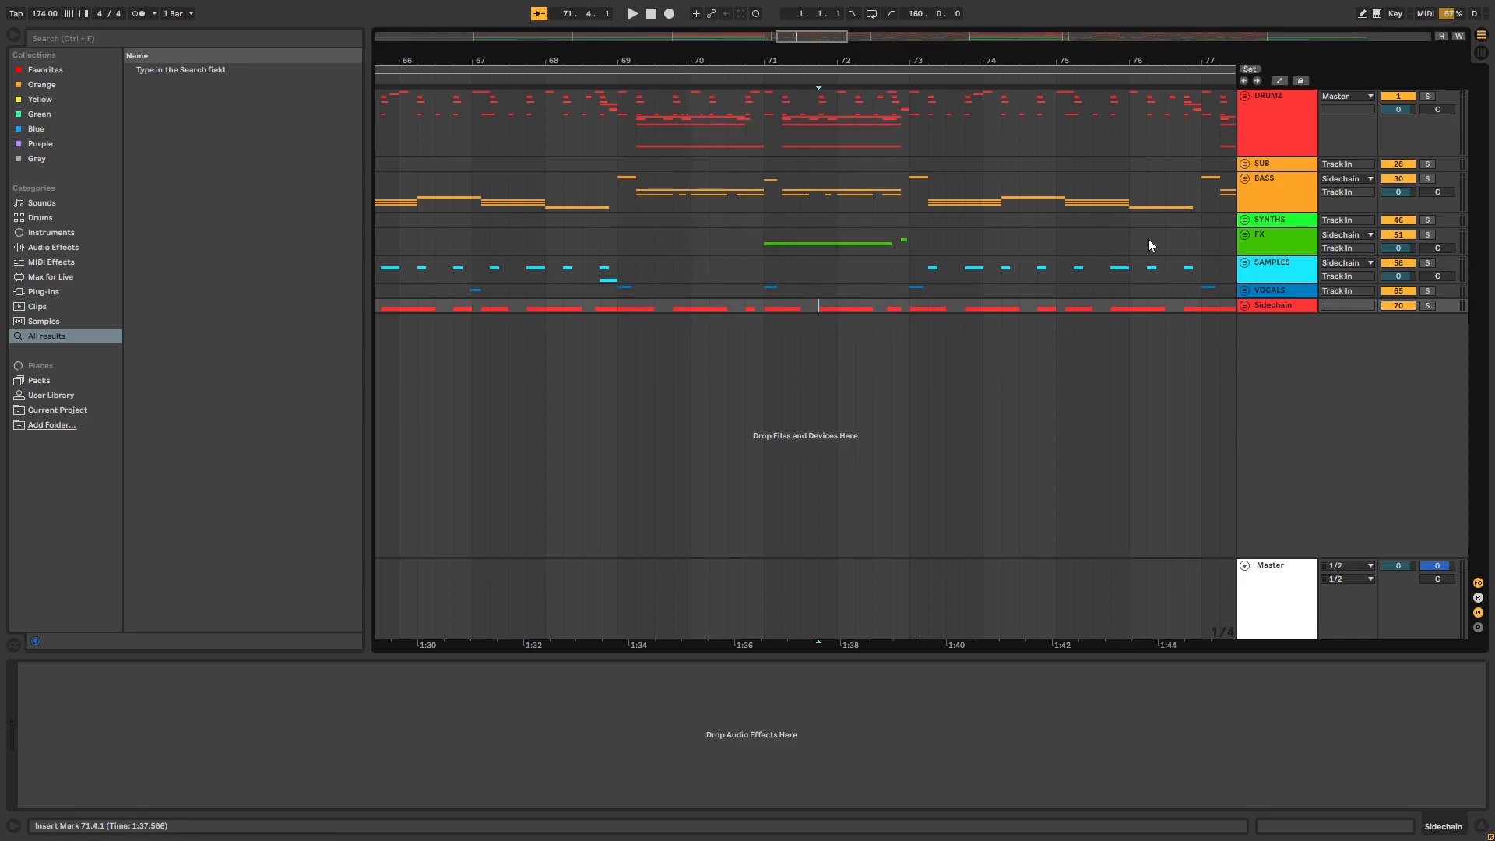
Unfold the BASS group and place the insert marker at 69.1.1 on Trigger track 37
{"action": "left_click", "coordinate": [1244, 179]}
{"action": "left_click", "coordinate": [710, 248]}
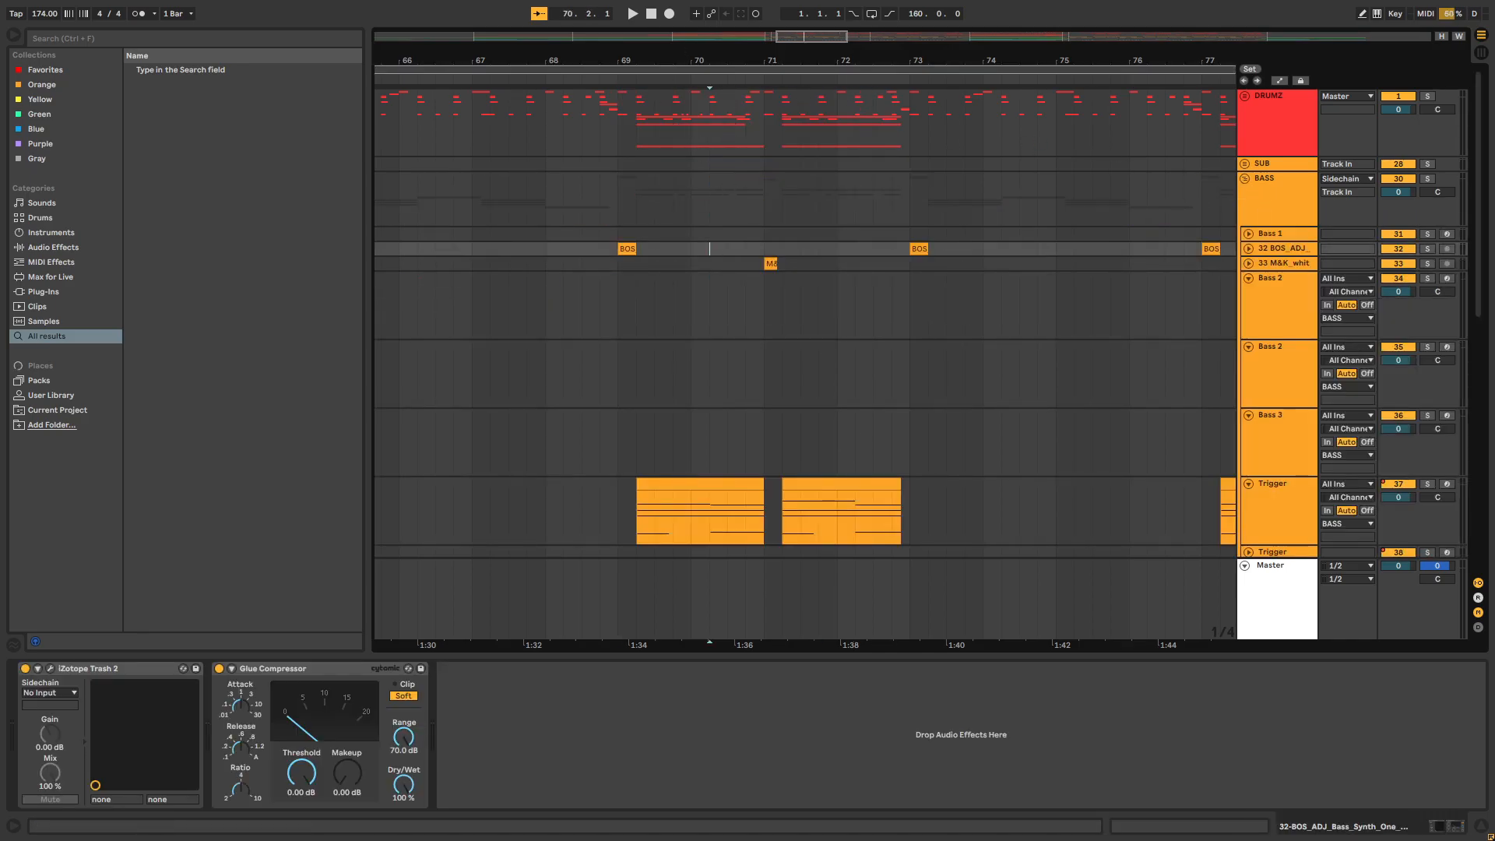
{"action": "scroll", "coordinate": [600, 306], "scroll_direction": "down", "scroll_amount": 5}
{"action": "left_click", "coordinate": [618, 361]}
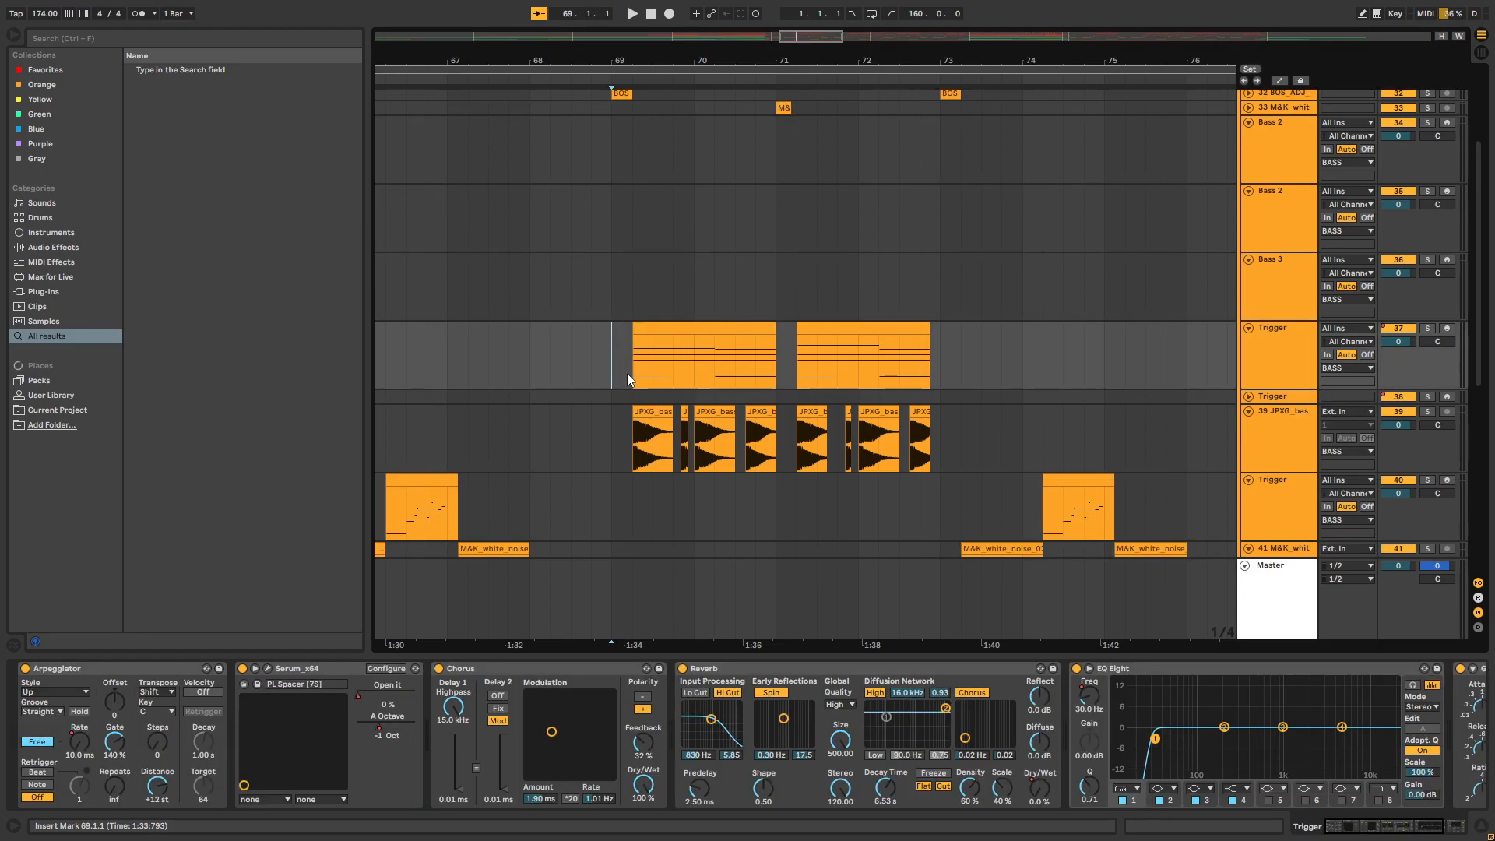
Solo Trigger track 37 and play its two clips from 69.1.1
{"action": "left_click", "coordinate": [1427, 327]}
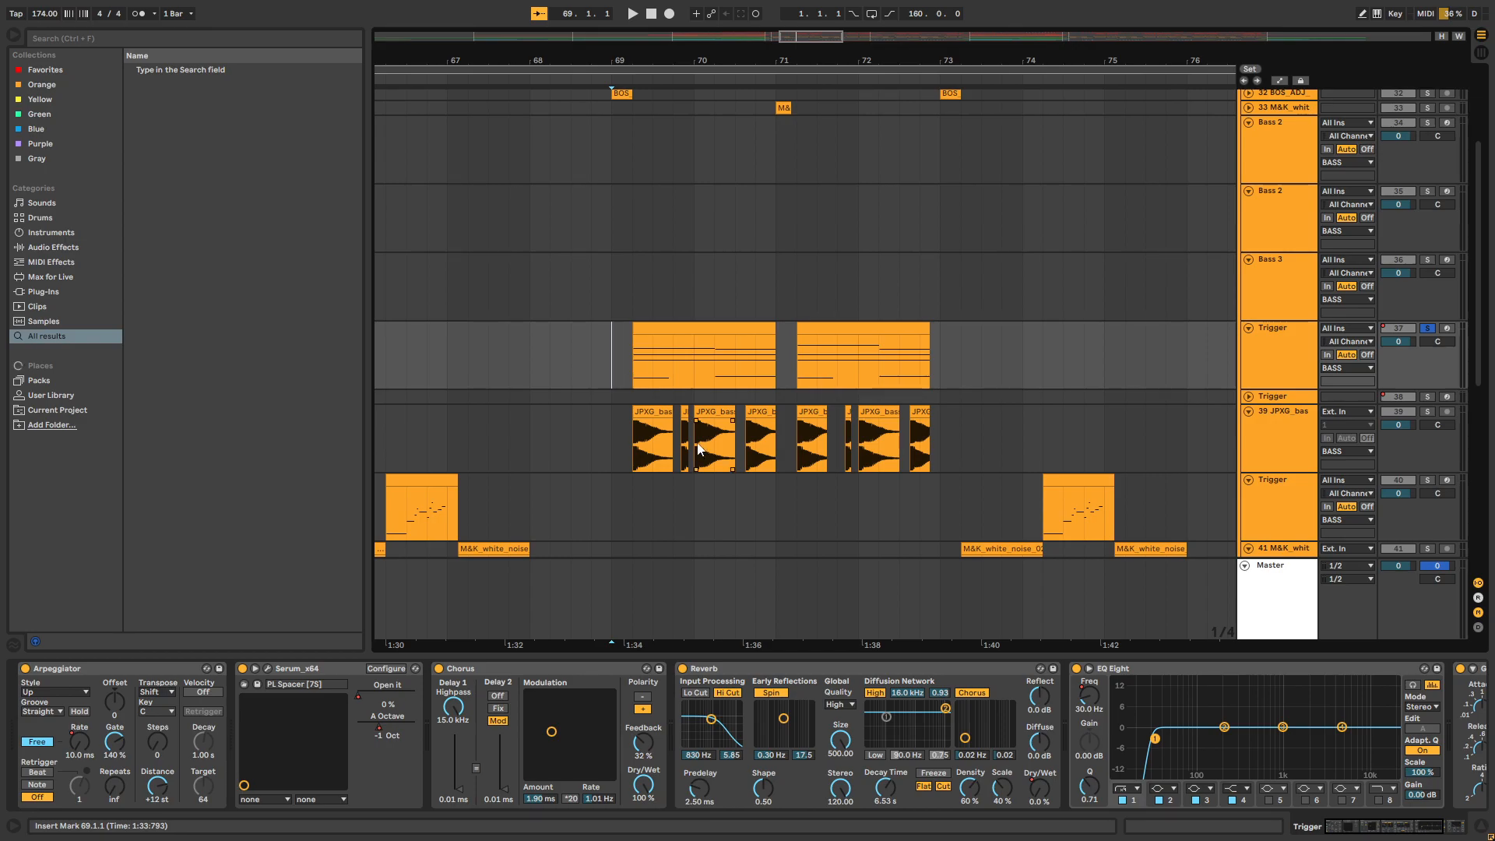
{"action": "key", "text": "space"}
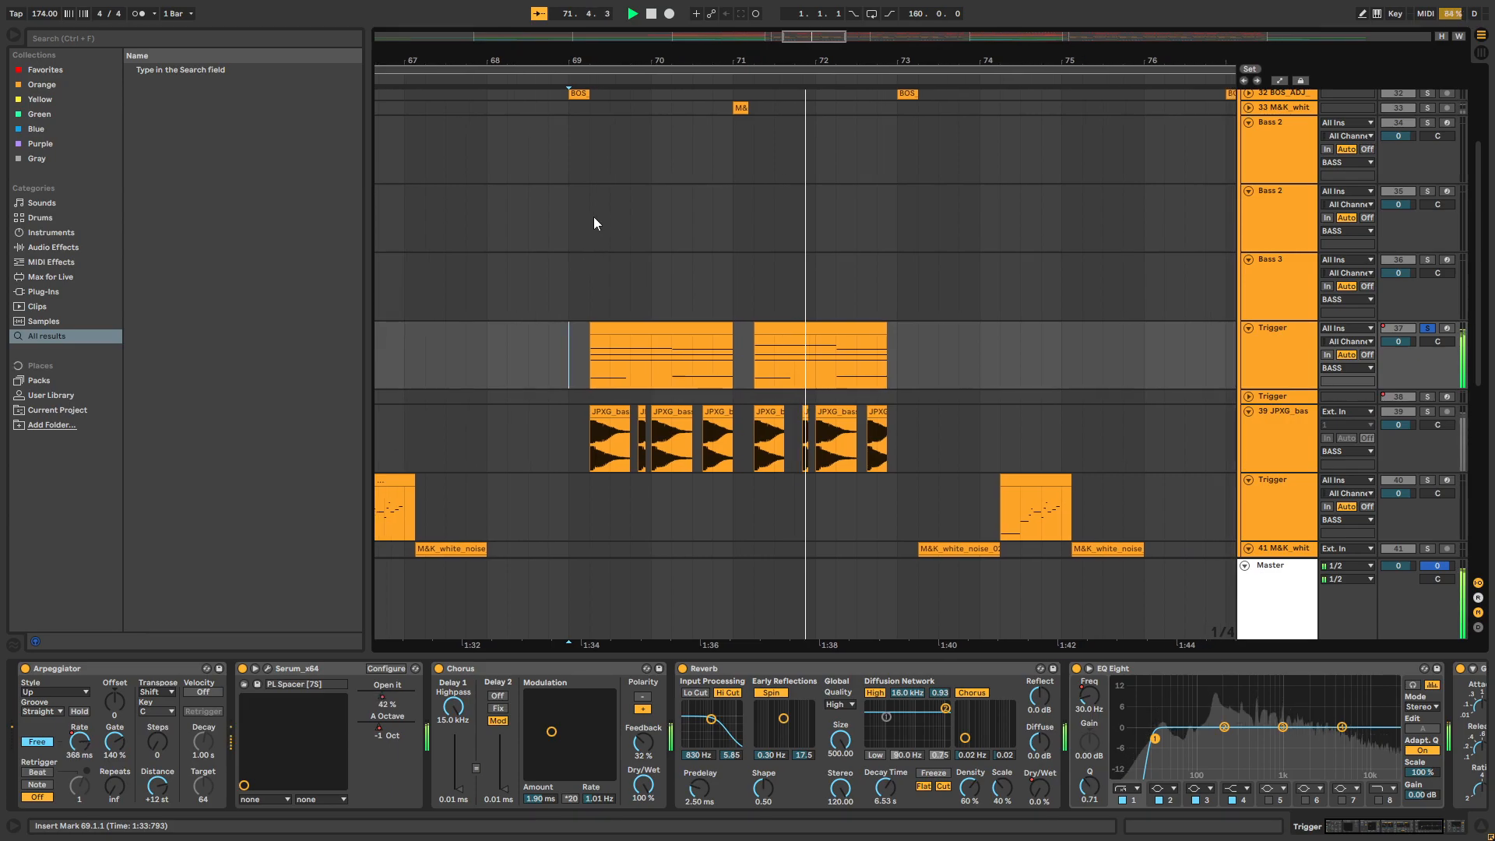
{"action": "left_click_drag", "start_coordinate": [526, 60], "coordinate": [537, 67]}
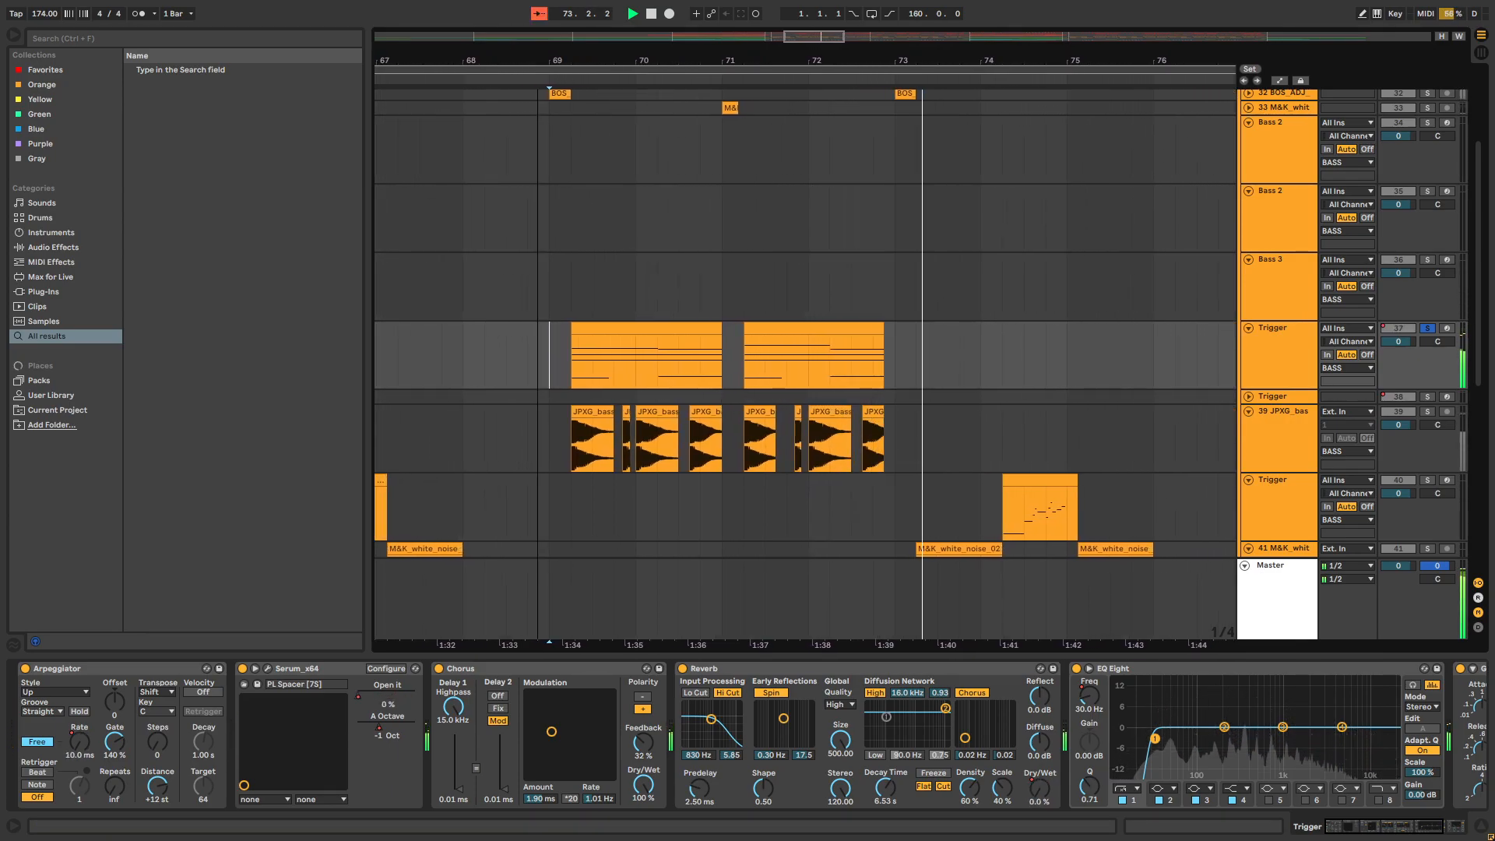
{"action": "key", "text": "space"}
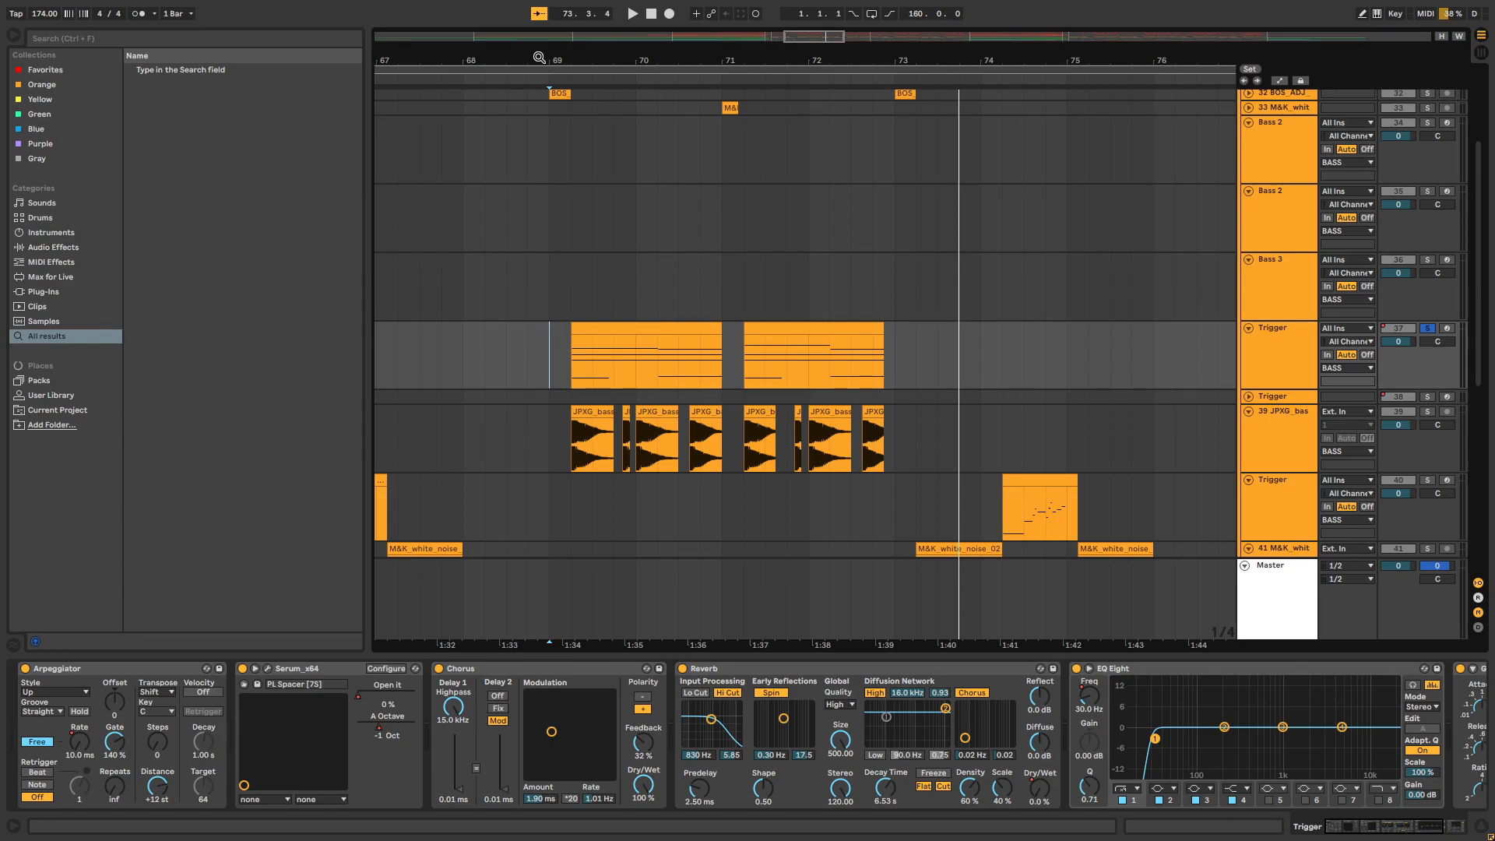
Open Serum on Trigger track 37, look through its pages and locate PL Spacer among the Plucked presets
{"action": "left_click", "coordinate": [268, 668]}
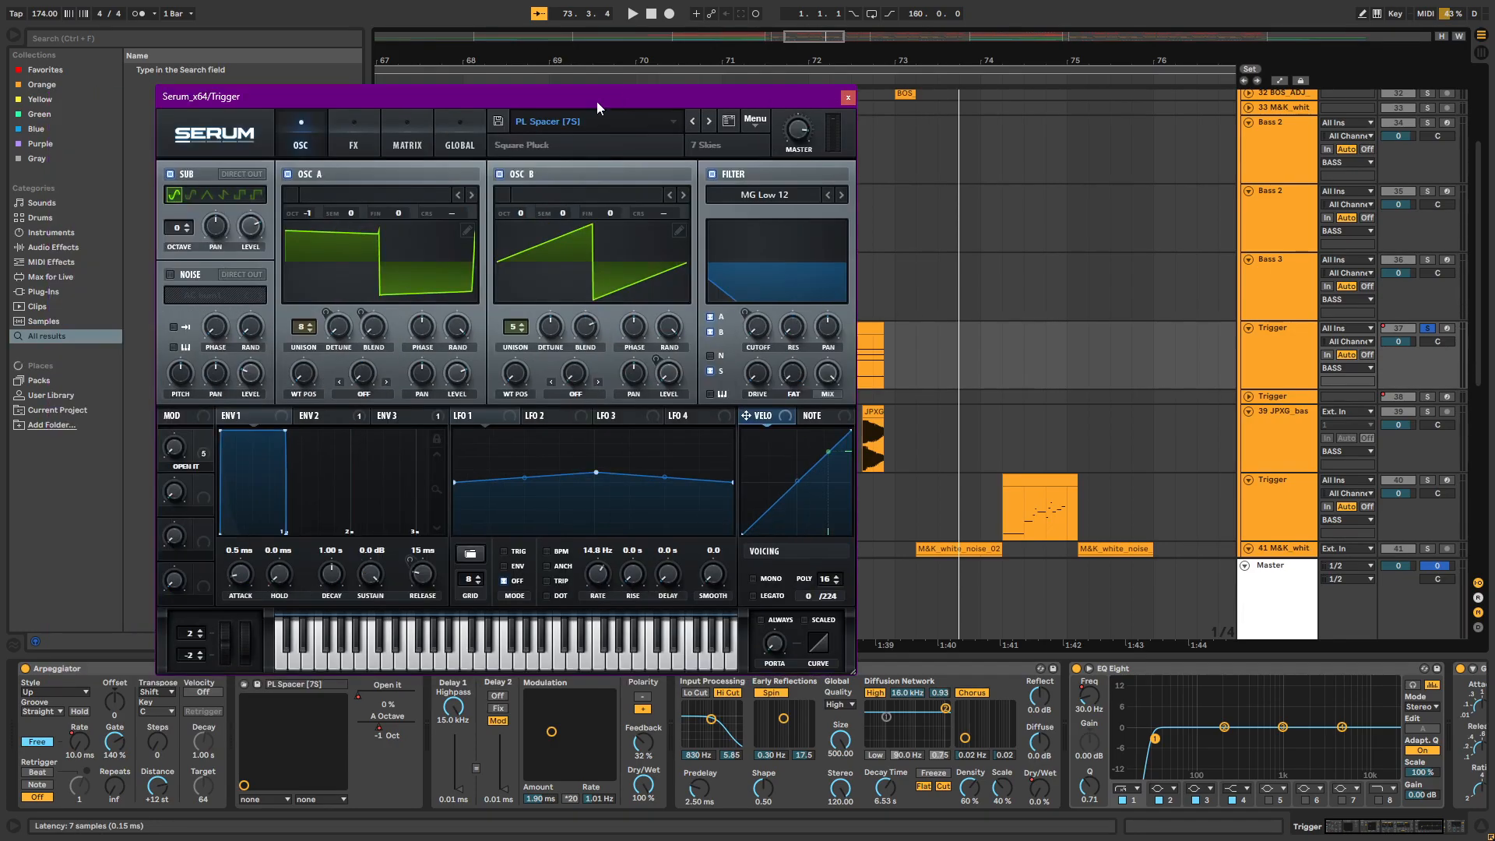
{"action": "left_click", "coordinate": [354, 145]}
{"action": "left_click", "coordinate": [301, 144]}
{"action": "left_click", "coordinate": [623, 125]}
{"action": "mouse_move", "coordinate": [564, 247]}
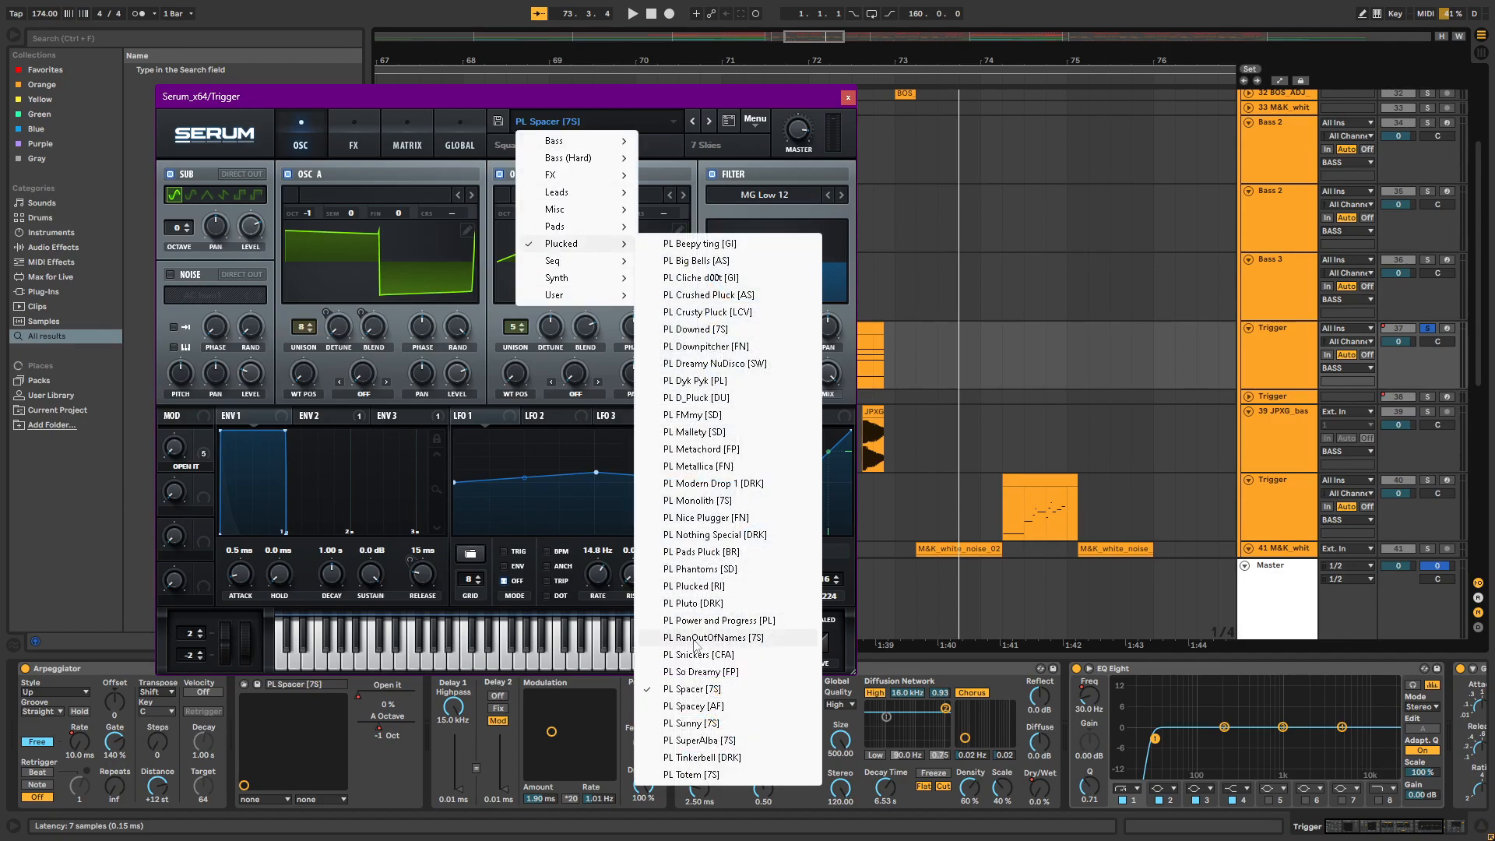
{"action": "left_click", "coordinate": [442, 73]}
{"action": "left_click", "coordinate": [333, 138]}
{"action": "left_click", "coordinate": [298, 144]}
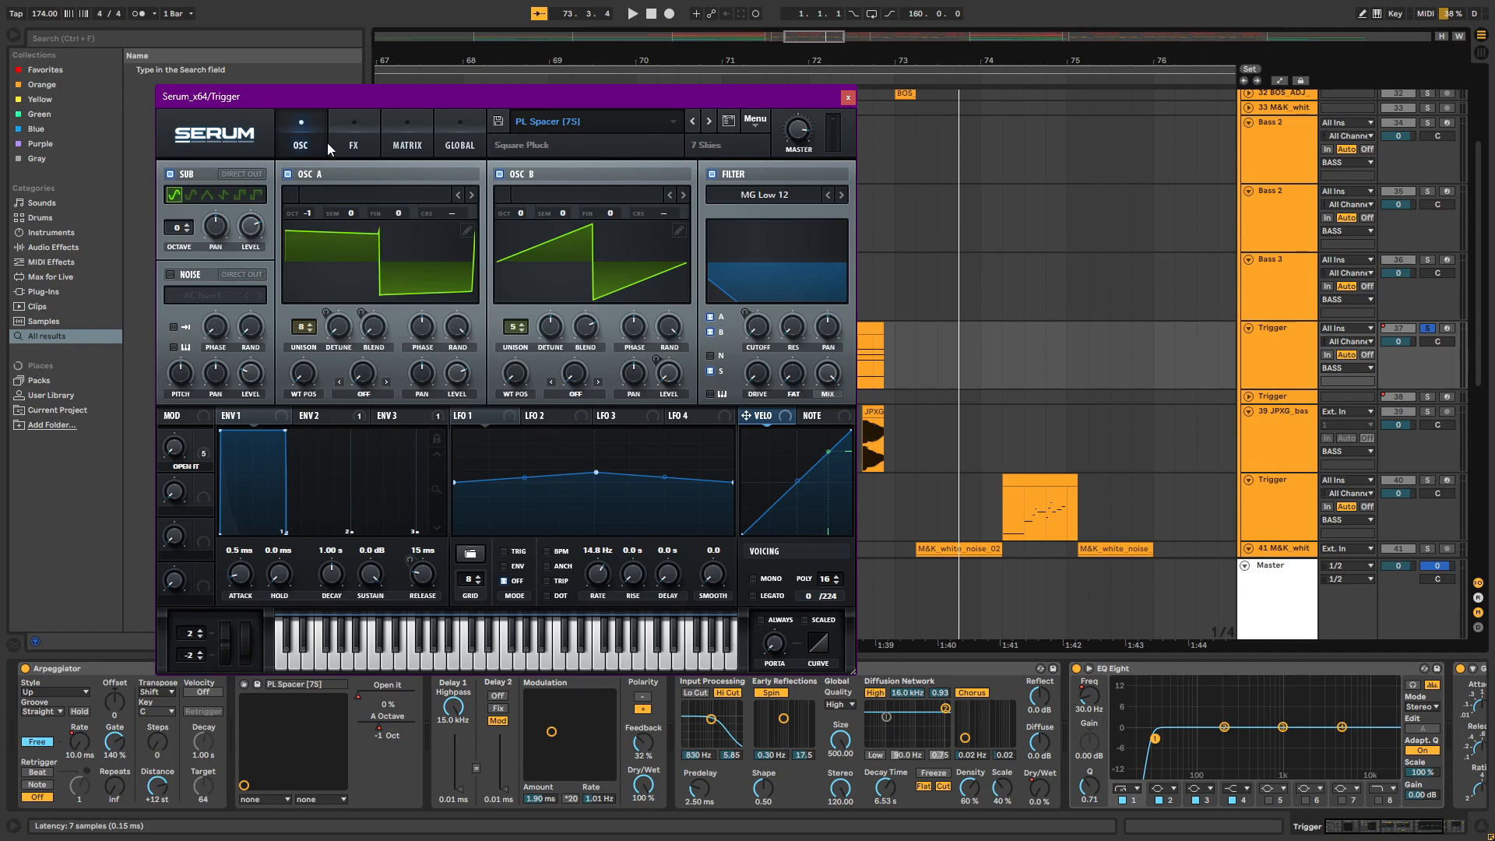
Review the reverb, filter and EQ modules on Serum's FX page, and close the plug-in window
{"action": "left_click", "coordinate": [347, 143]}
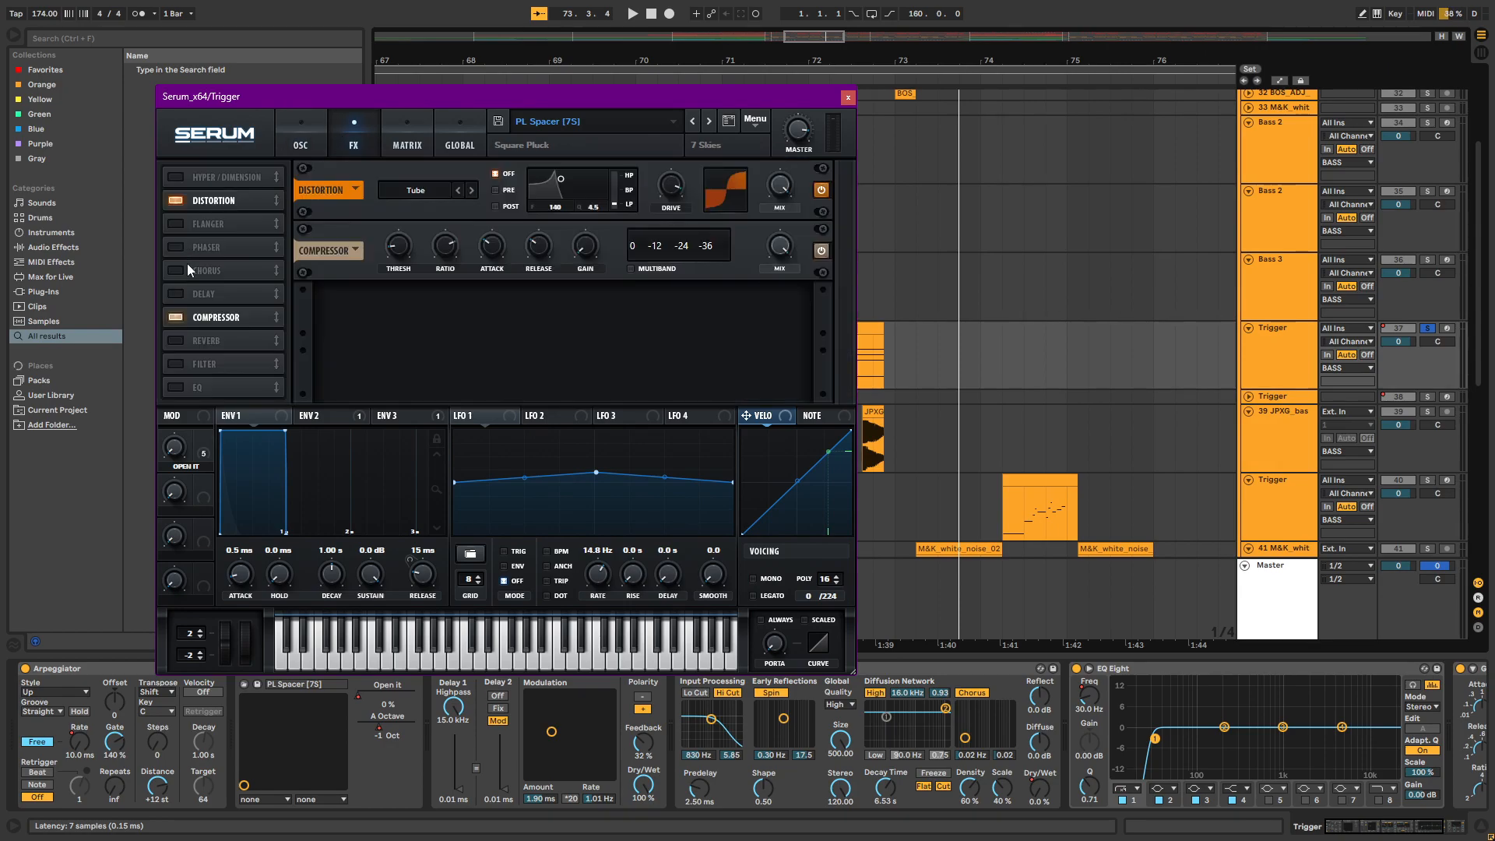
{"action": "left_click", "coordinate": [171, 342]}
{"action": "left_click", "coordinate": [171, 343]}
{"action": "left_click", "coordinate": [178, 365]}
{"action": "left_click", "coordinate": [179, 366]}
{"action": "left_click", "coordinate": [177, 386]}
{"action": "left_click", "coordinate": [177, 386]}
{"action": "left_click", "coordinate": [179, 364]}
{"action": "left_click", "coordinate": [180, 342]}
{"action": "left_click", "coordinate": [177, 341]}
{"action": "left_click", "coordinate": [178, 364]}
{"action": "left_click", "coordinate": [303, 139]}
{"action": "left_click", "coordinate": [848, 97]}
Open the first clip on Trigger track 37 to inspect its MIDI chord notes, and return to the device chain
{"action": "left_click_drag", "start_coordinate": [734, 62], "coordinate": [769, 65]}
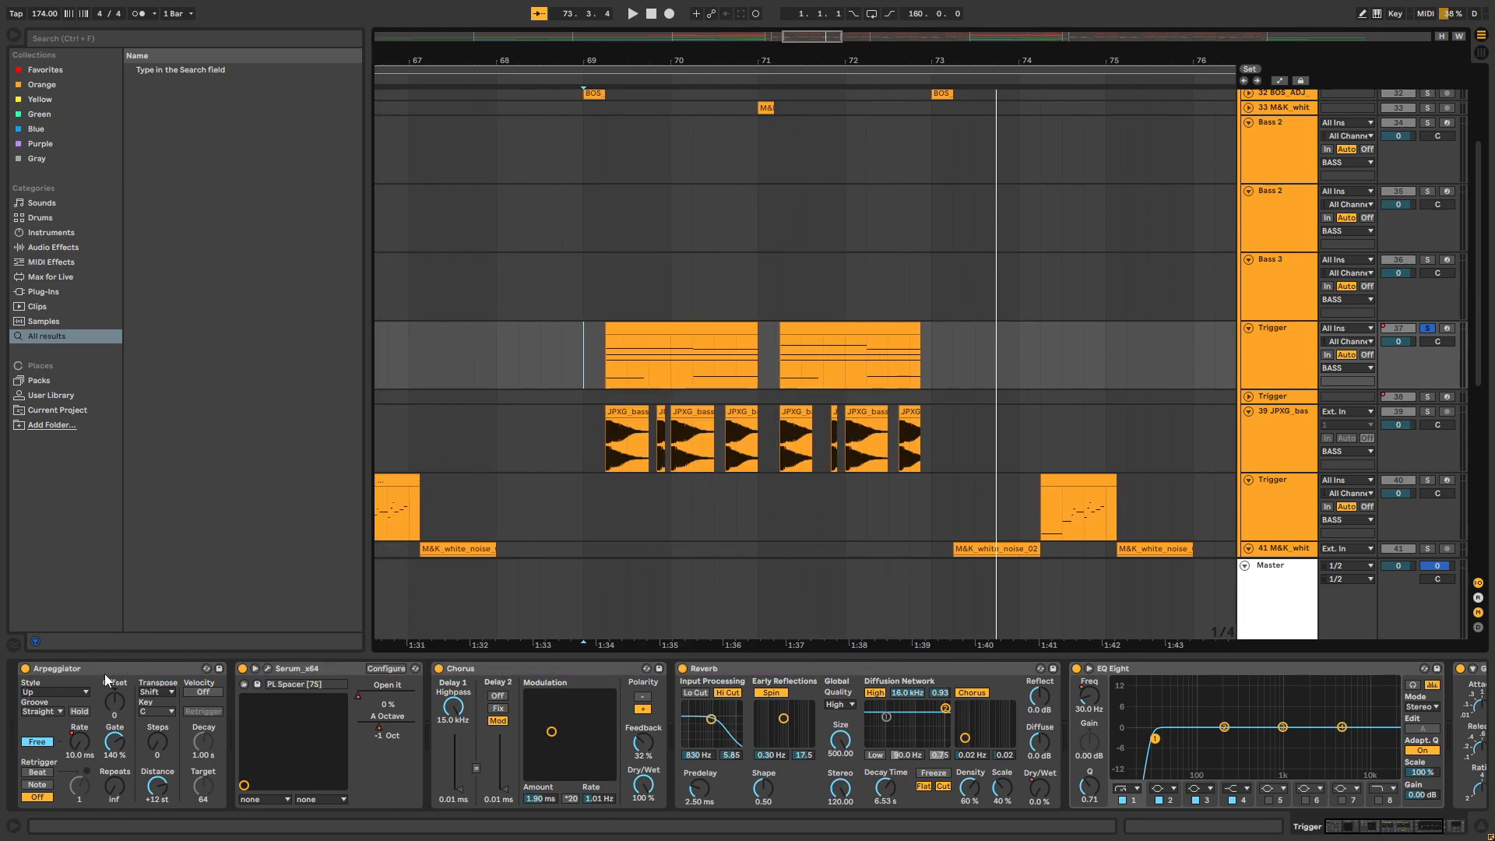
{"action": "double_click", "coordinate": [667, 327]}
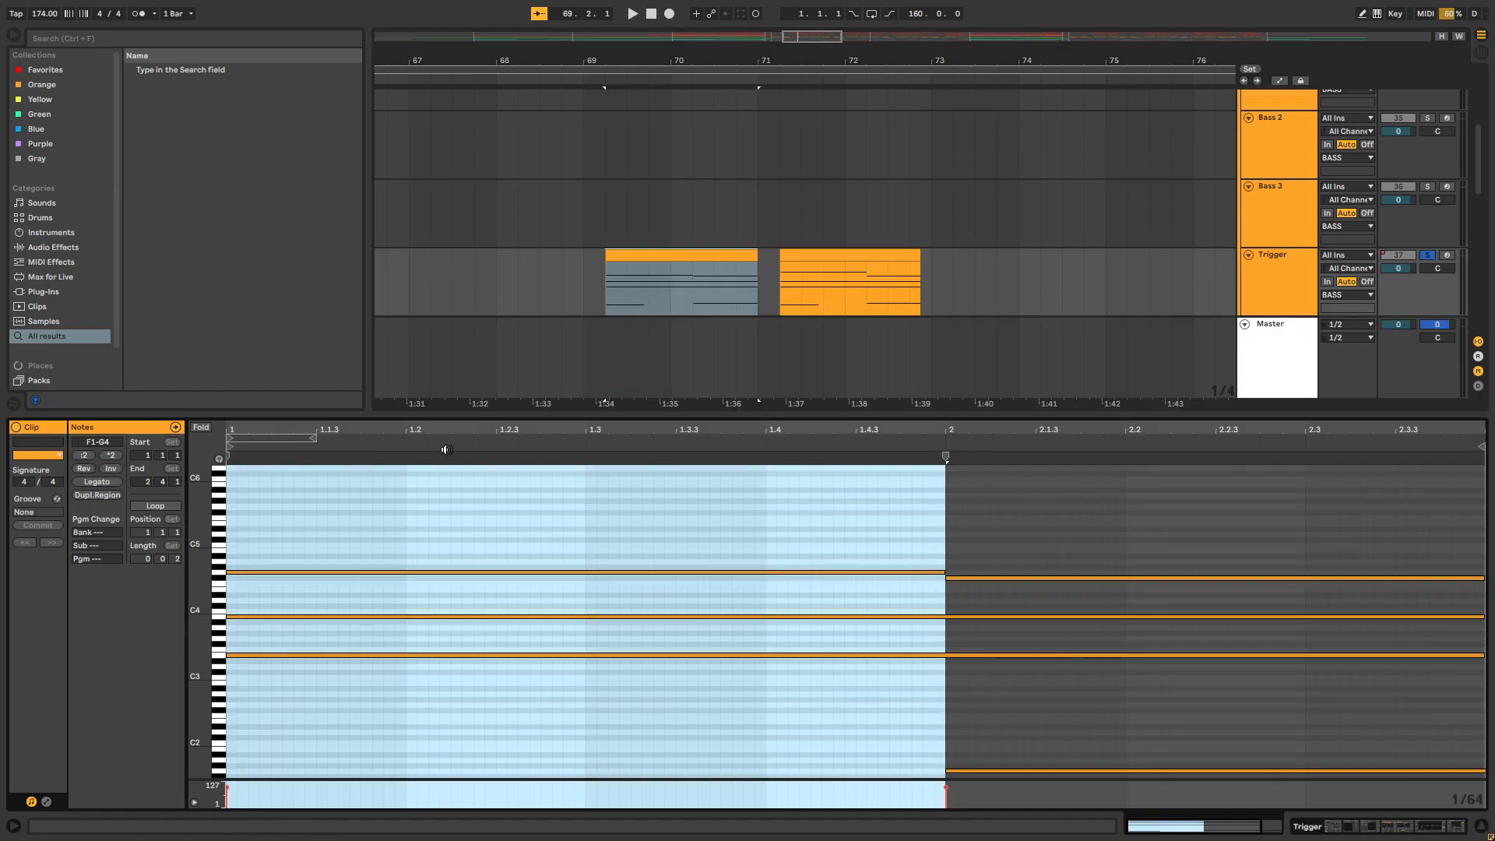
{"action": "left_click", "coordinate": [654, 658]}
{"action": "scroll", "coordinate": [640, 660], "scroll_direction": "up", "scroll_amount": 3}
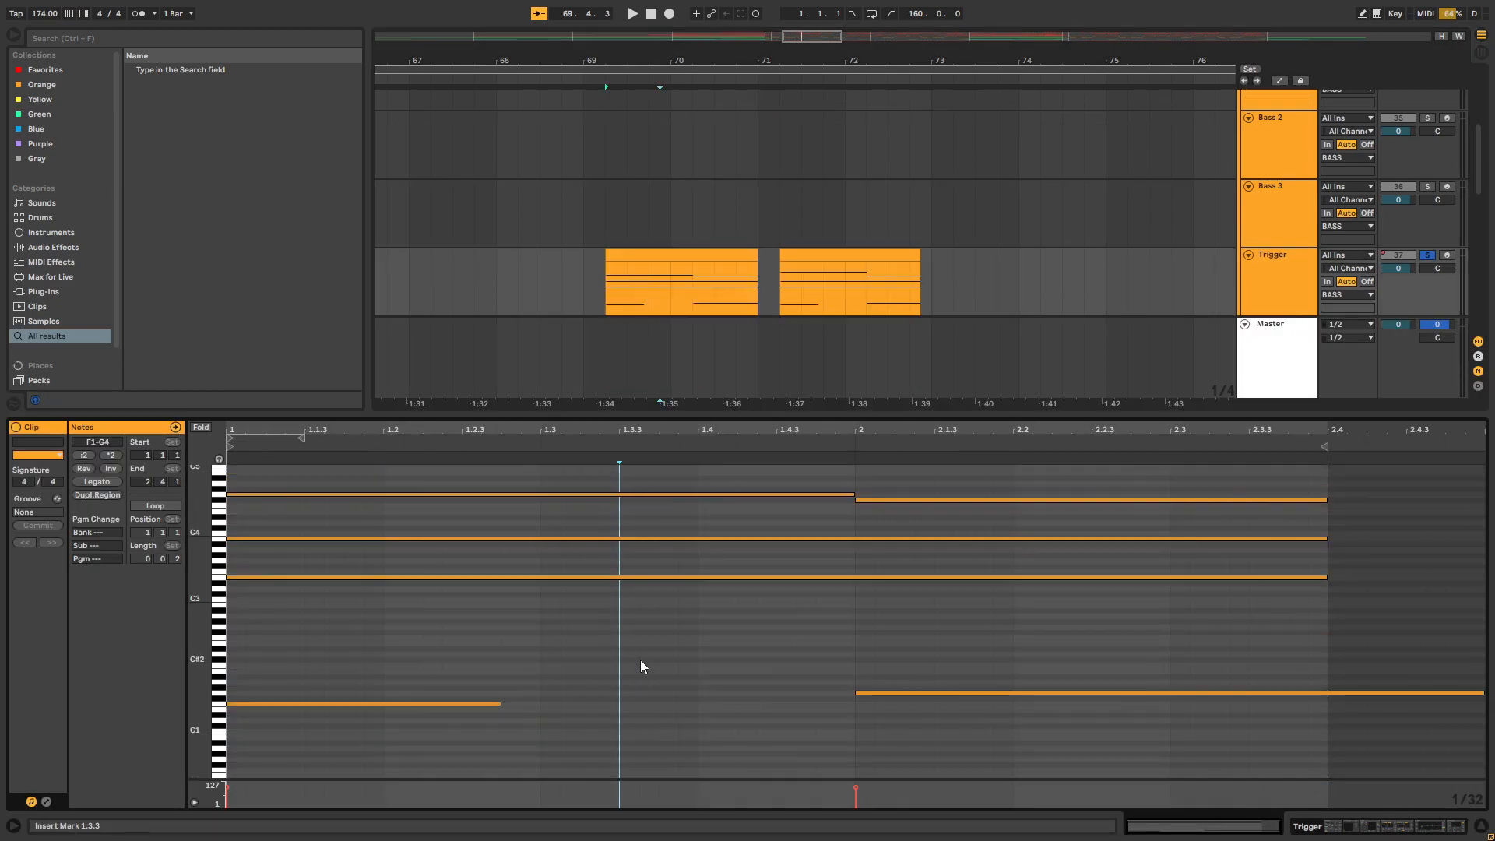
{"action": "key", "text": "shift+Tab"}
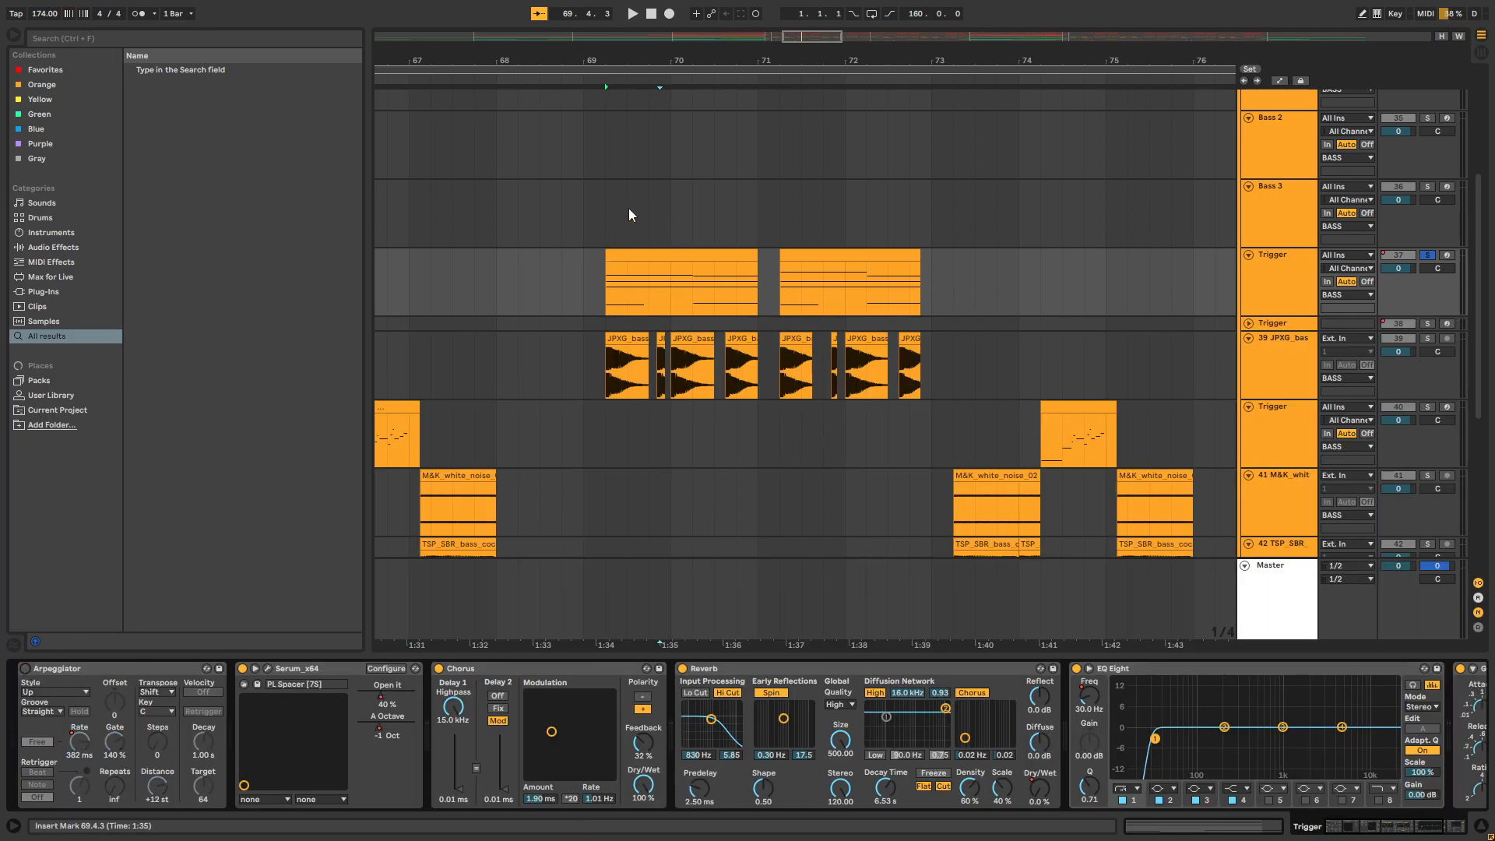
Play the Trigger clip from 69.2.1 with the Arpeggiator off, and look at its MIDI notes again
{"action": "left_click_drag", "start_coordinate": [602, 51], "coordinate": [610, 76]}
{"action": "left_click", "coordinate": [606, 279]}
{"action": "key", "text": "space"}
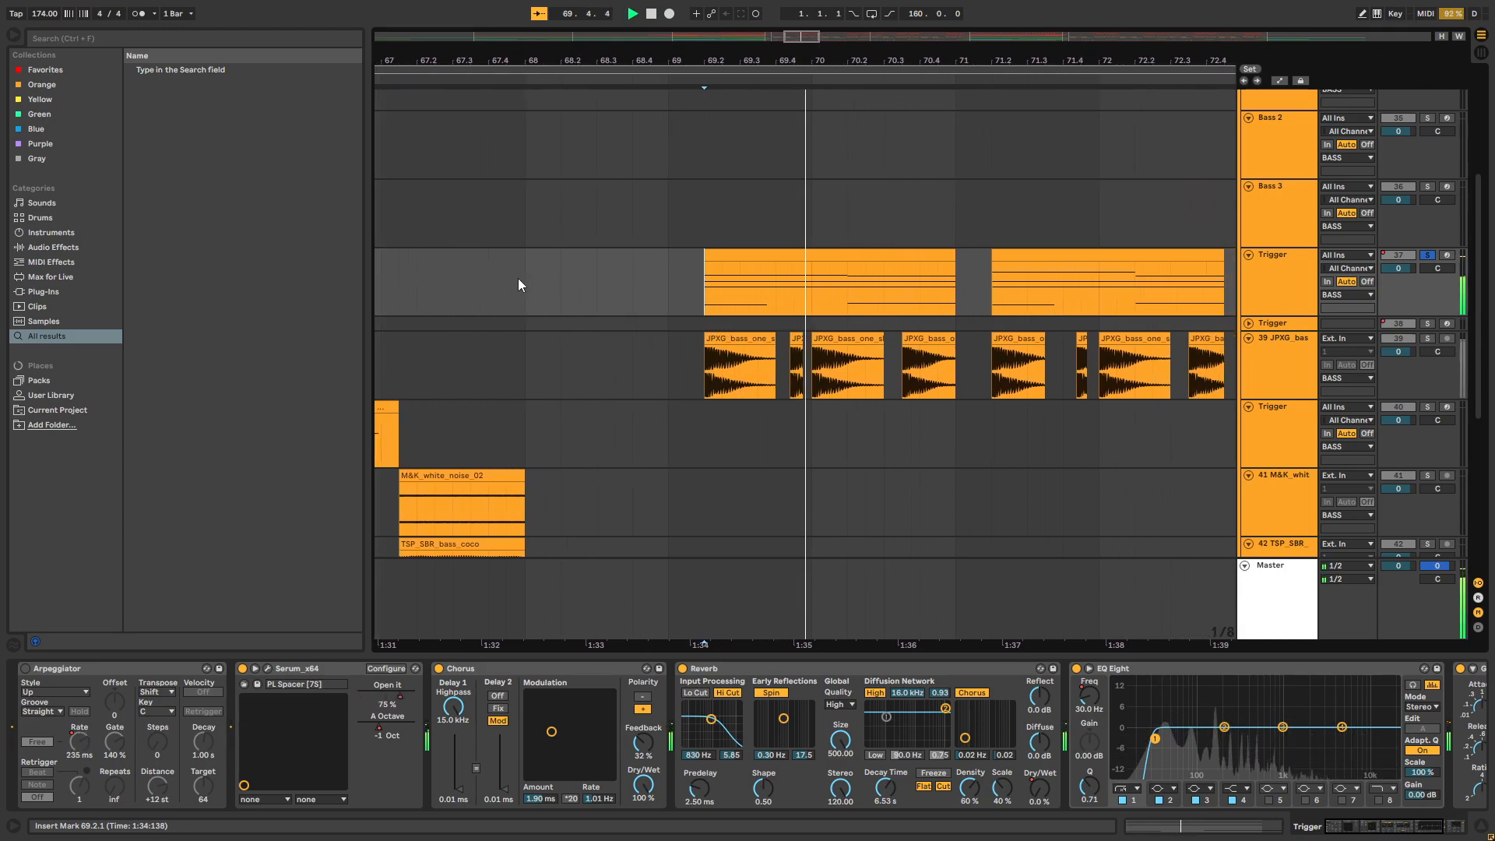
{"action": "key", "text": "space"}
{"action": "double_click", "coordinate": [771, 254]}
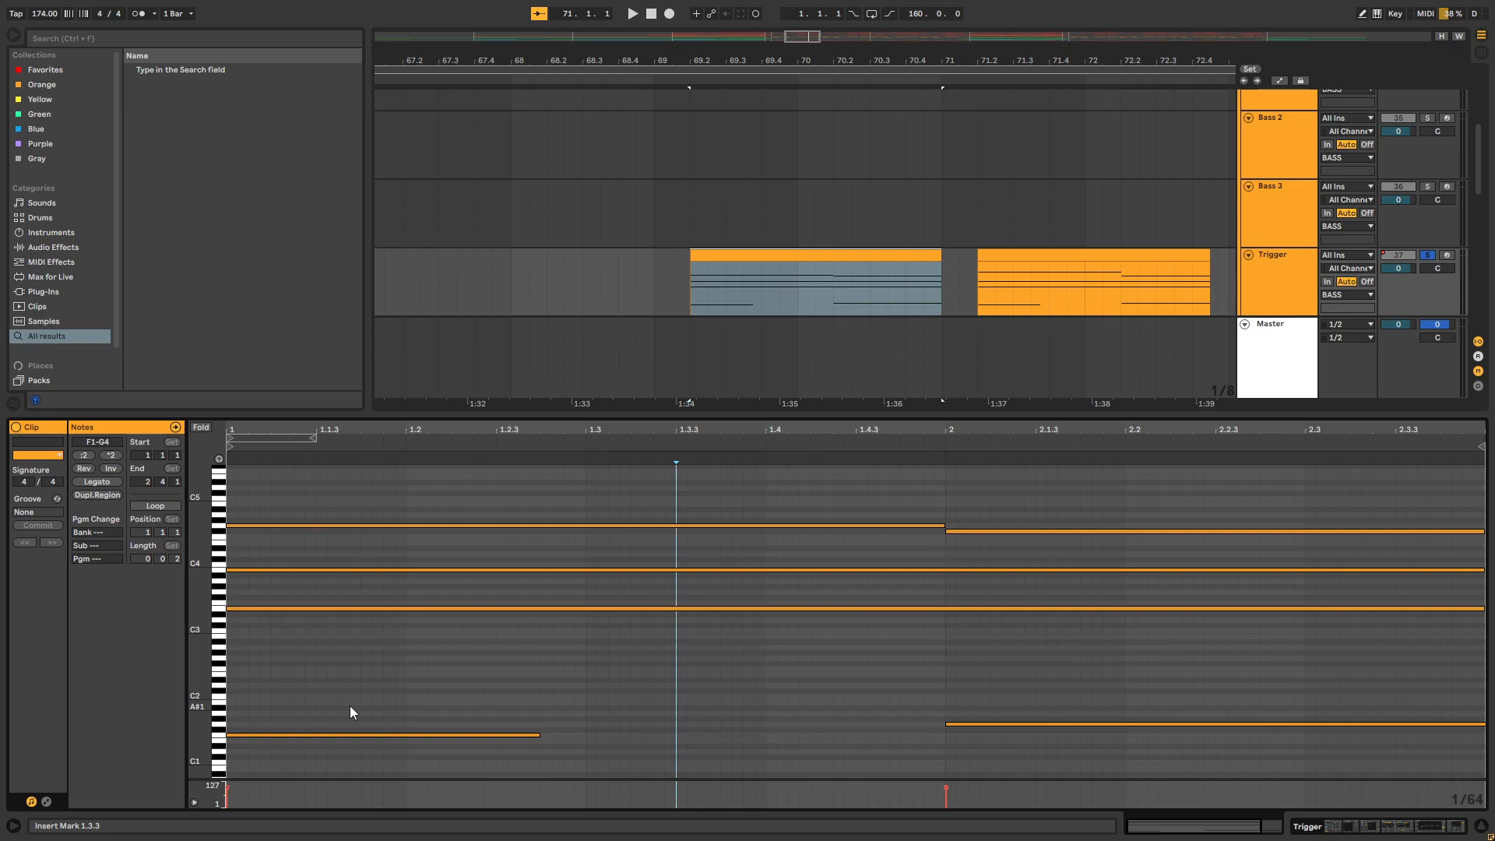
{"action": "key", "text": "shift+Tab"}
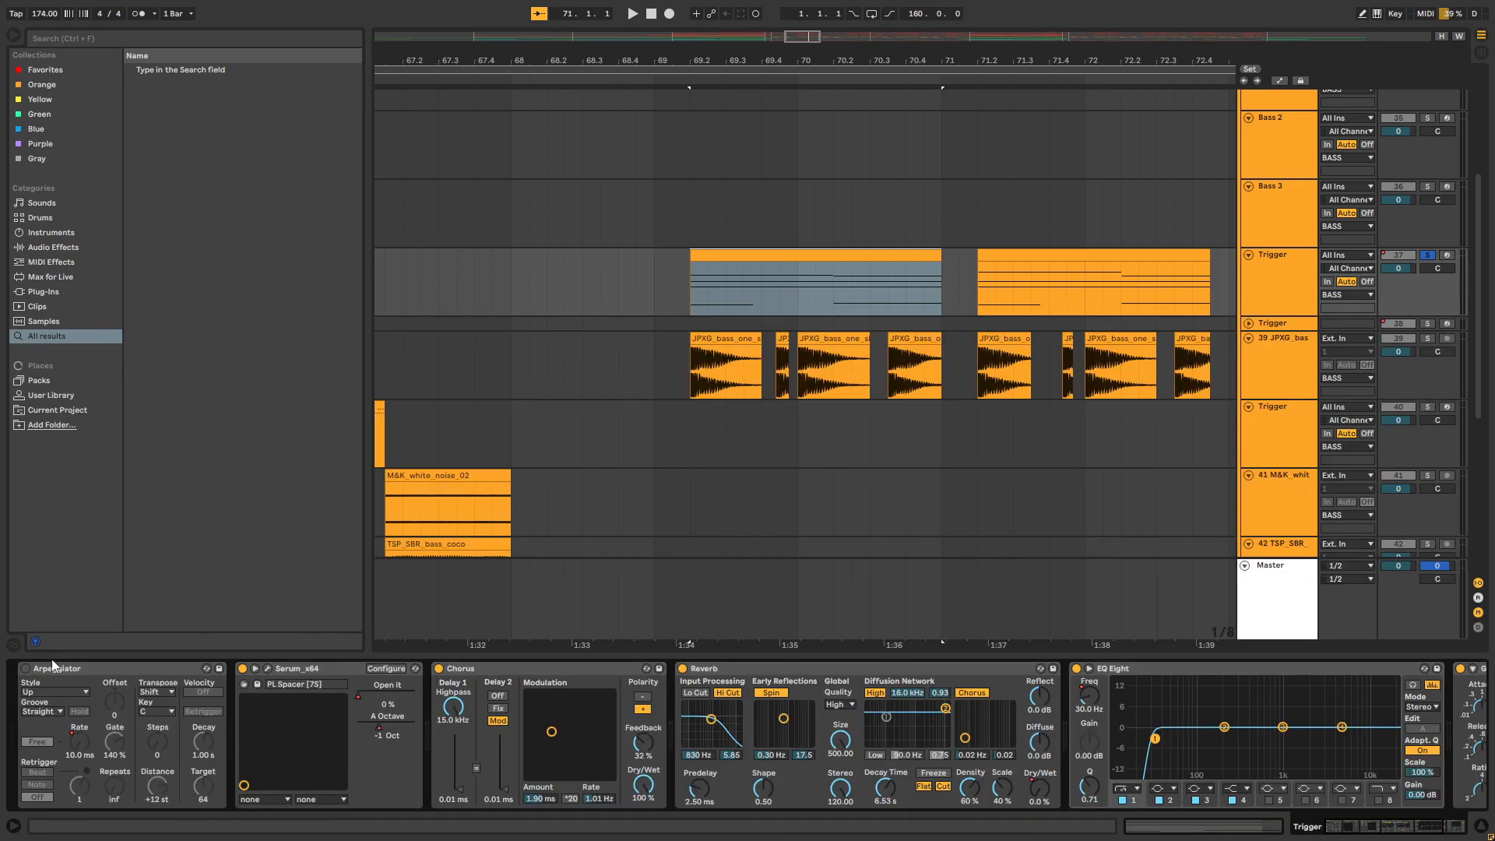
Switch the Arpeggiator on Trigger track 37 back on and play the first clip from 69.2.1
{"action": "left_click", "coordinate": [25, 669]}
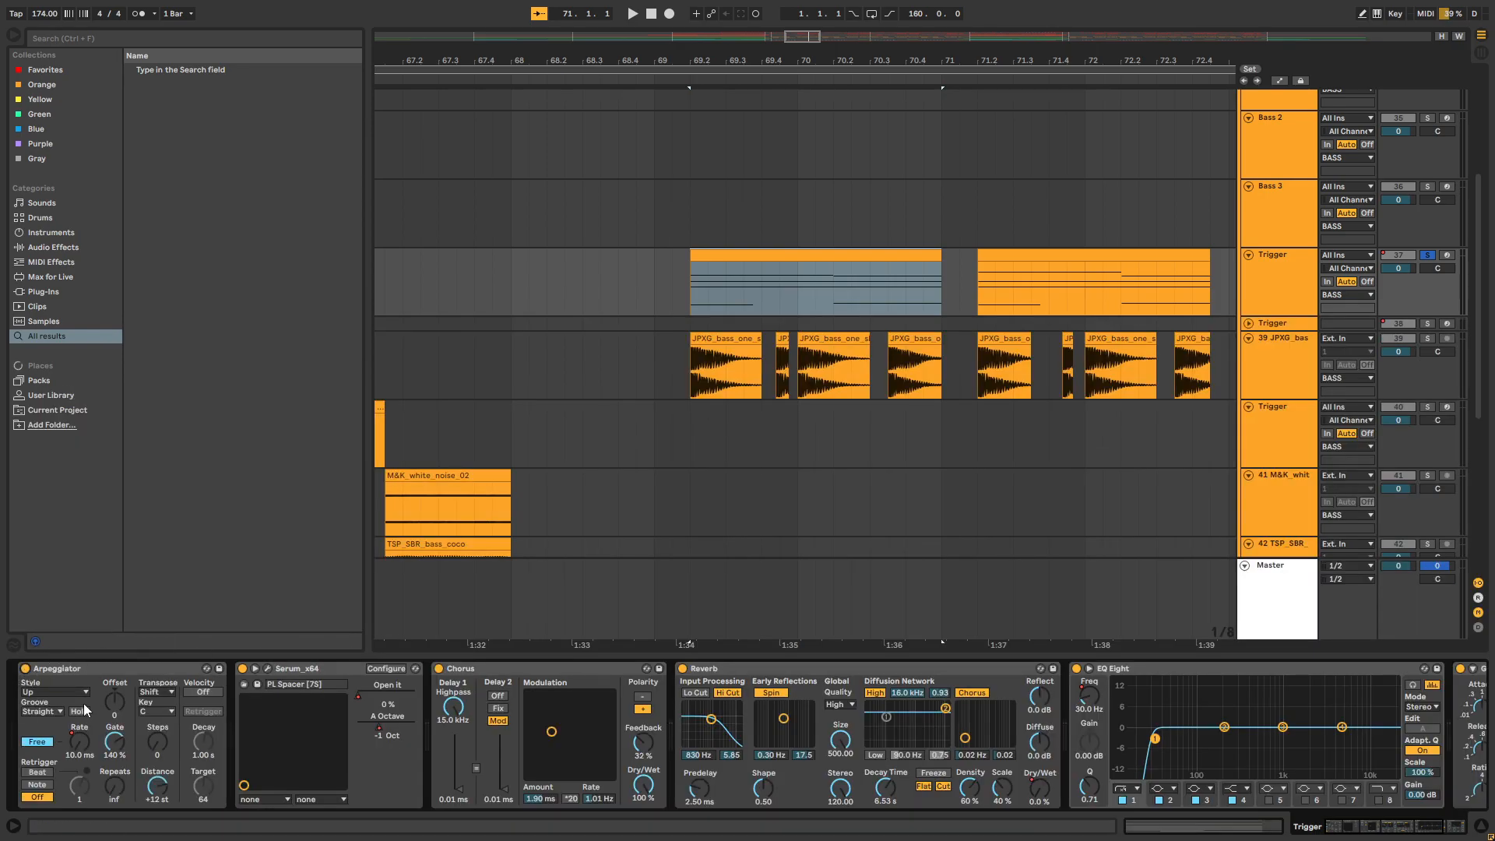
{"action": "left_click", "coordinate": [695, 302]}
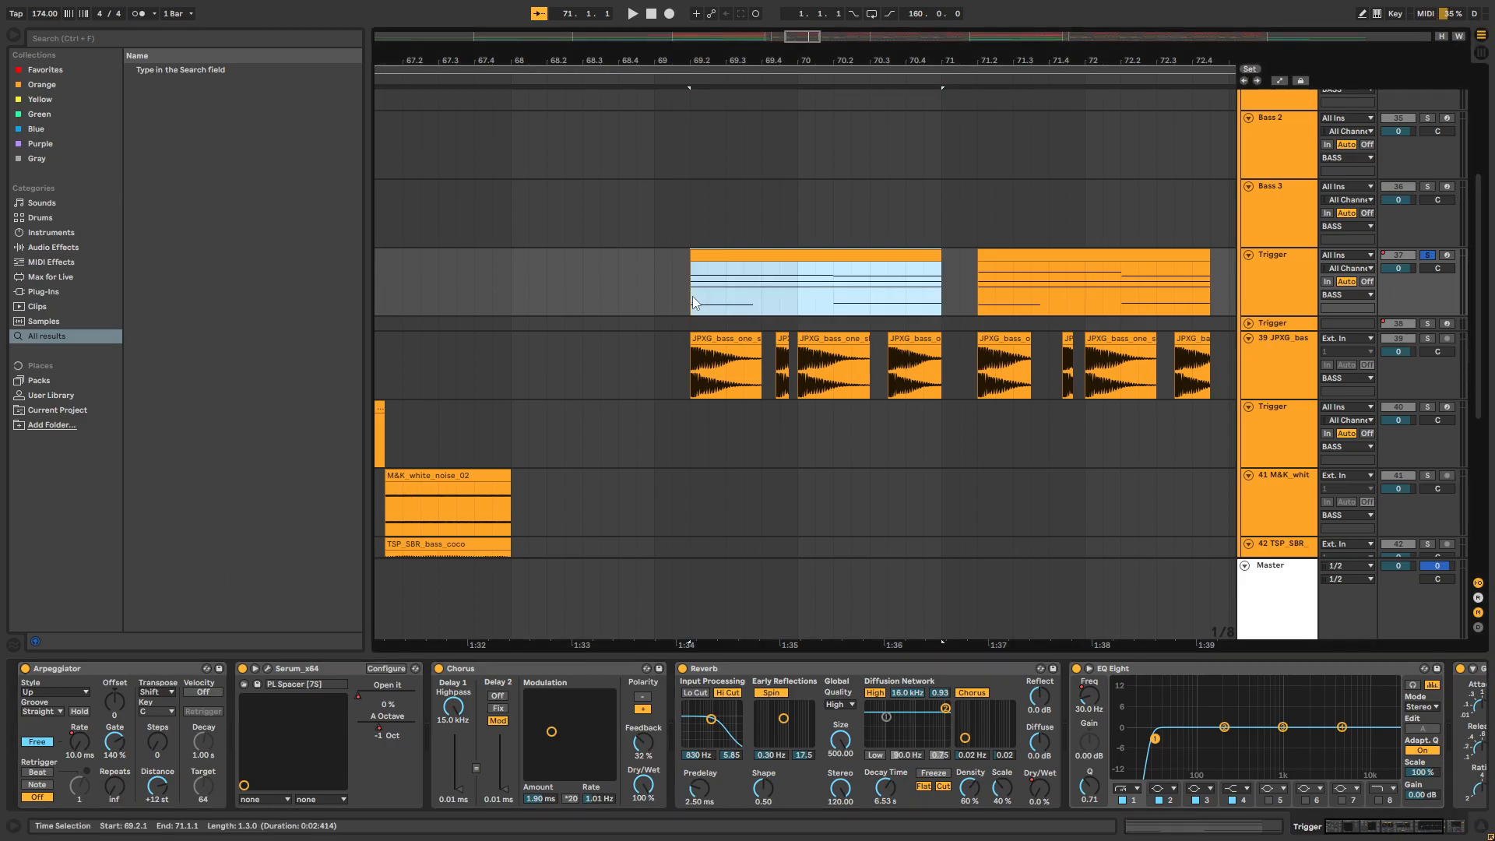
{"action": "key", "text": "space"}
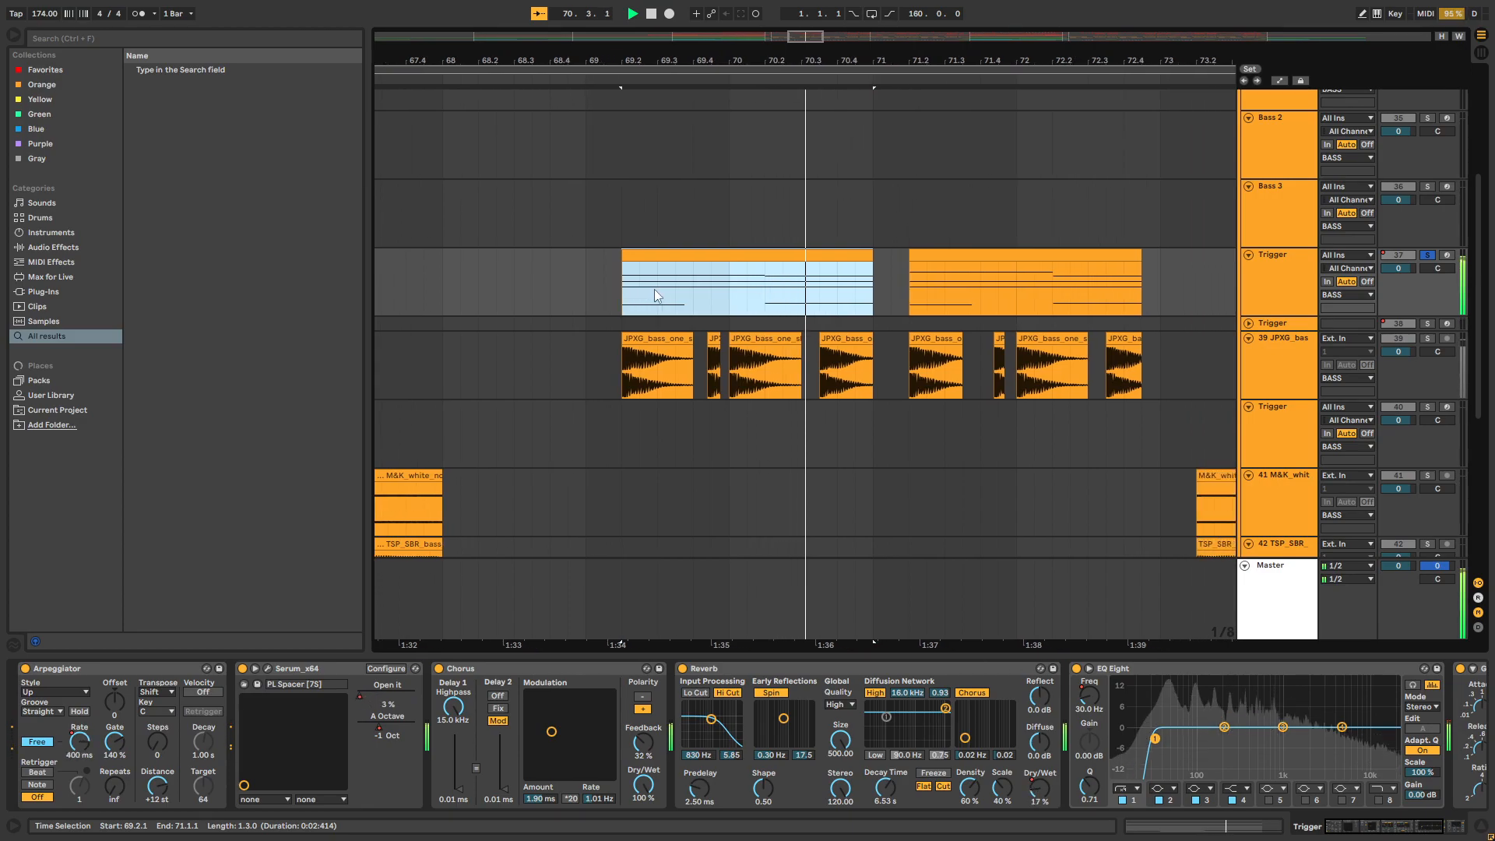
{"action": "key", "text": "space"}
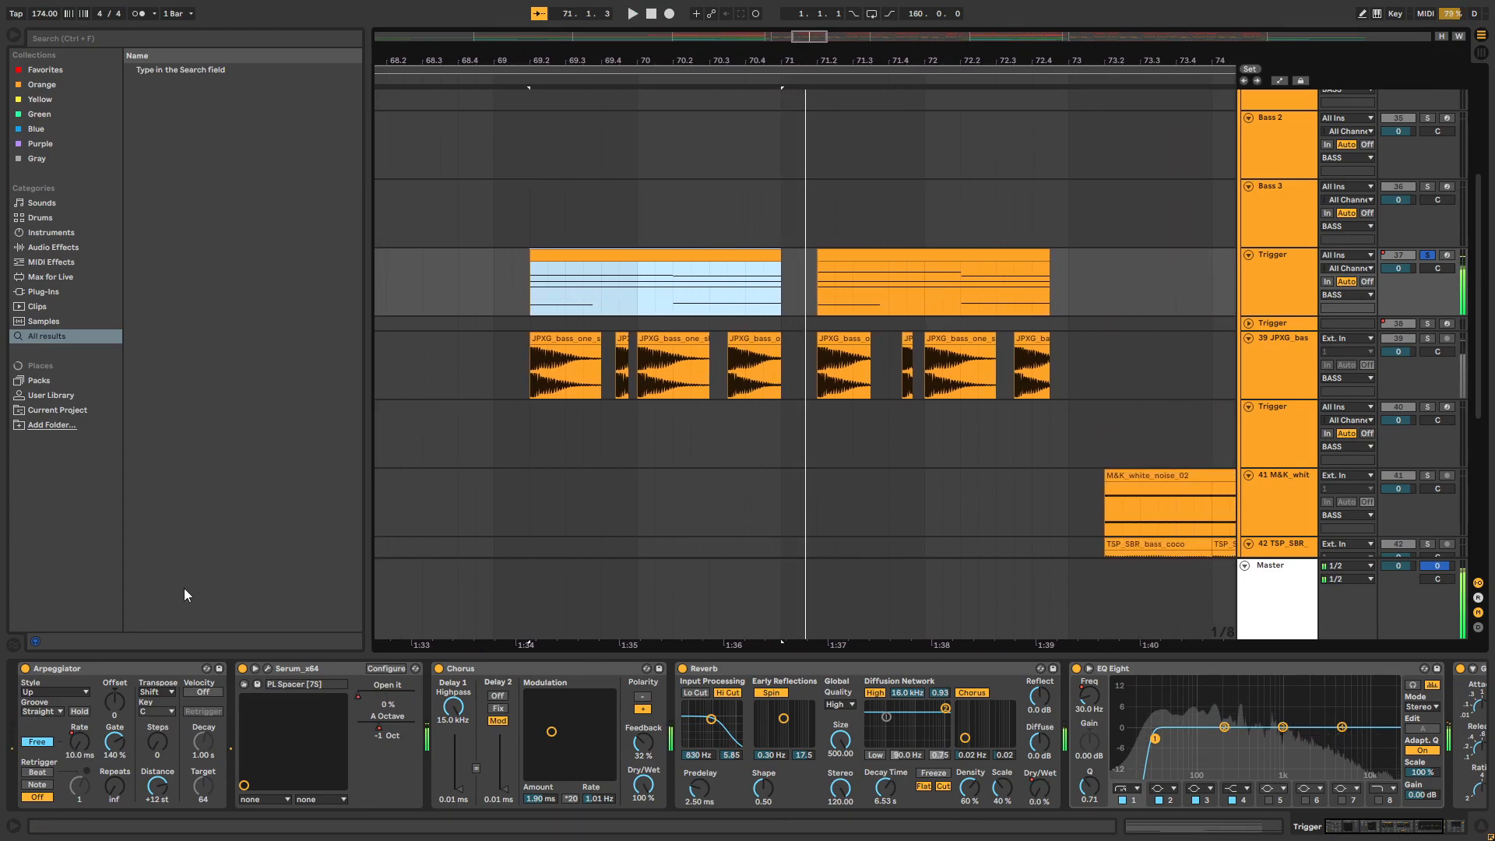
Try the Arpeggiator in Sync mode, play the Trigger clips from 69.2.1, and set the mode back to Free
{"action": "left_click", "coordinate": [37, 743]}
{"action": "left_click", "coordinate": [39, 745]}
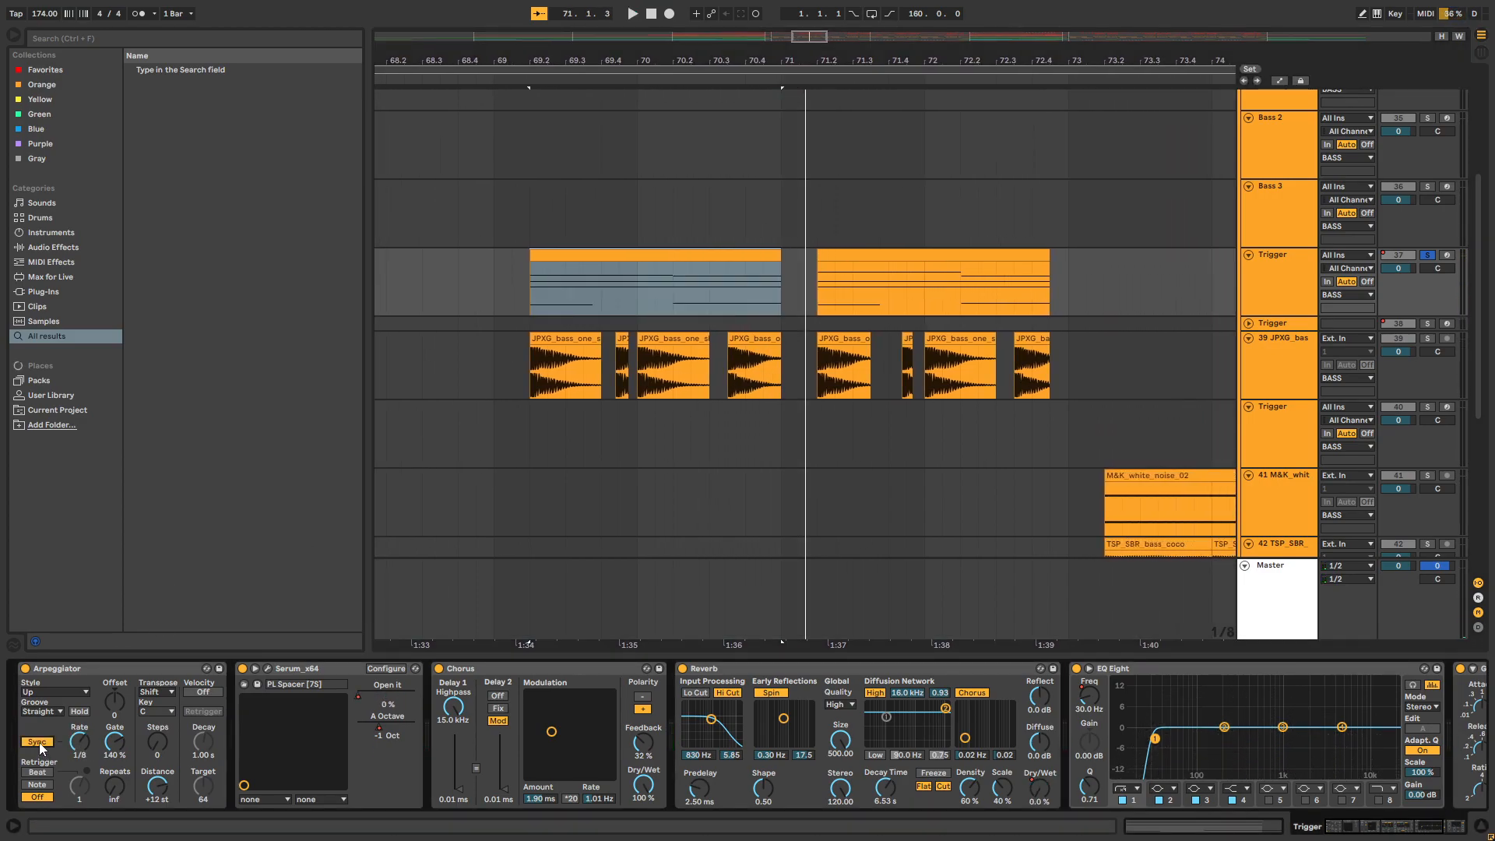
{"action": "left_click", "coordinate": [536, 300]}
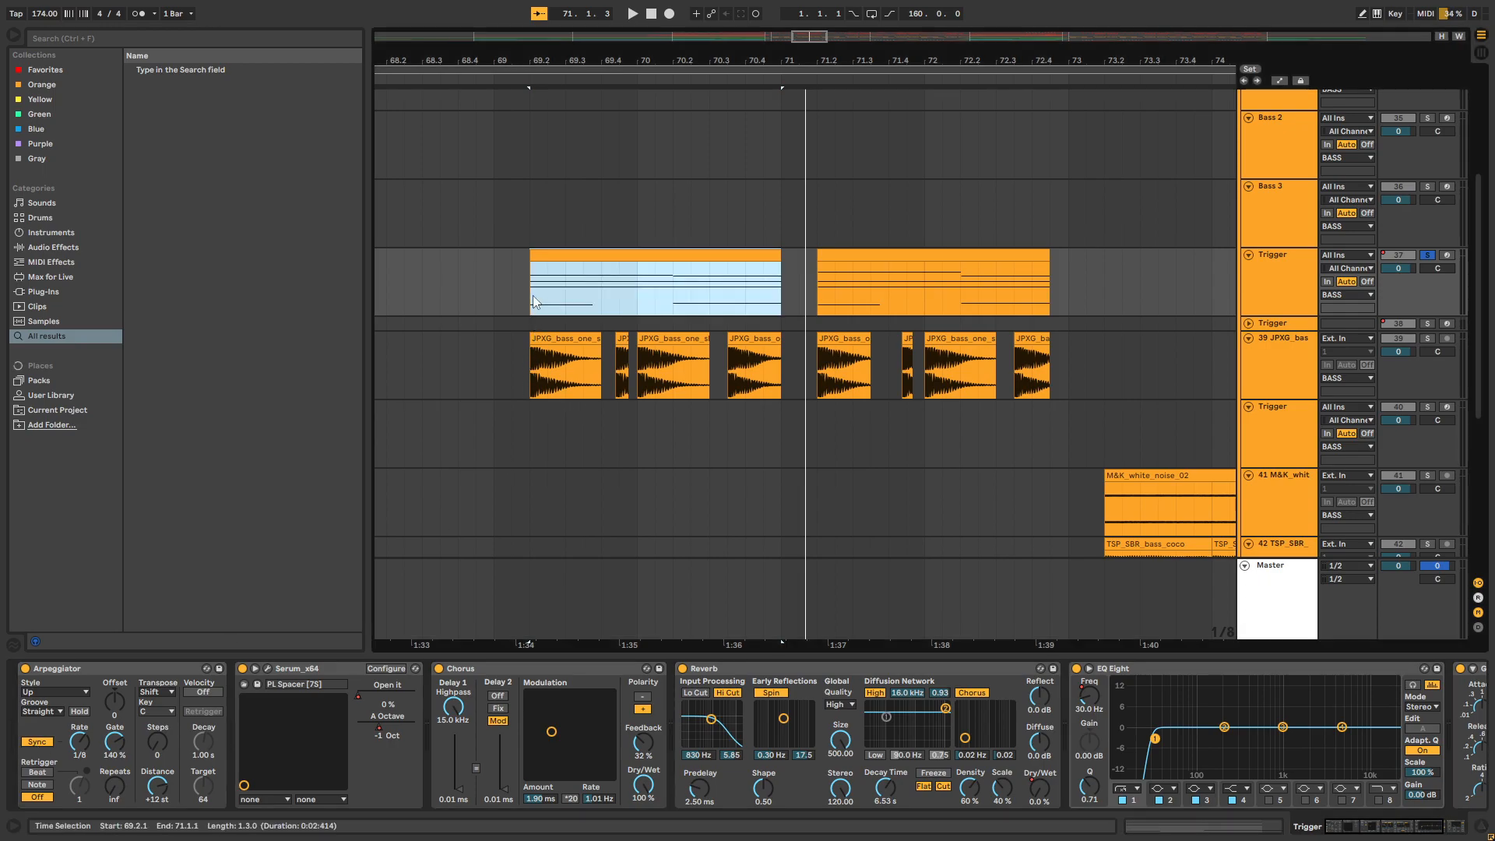
{"action": "key", "text": "space"}
{"action": "left_click", "coordinate": [806, 291]}
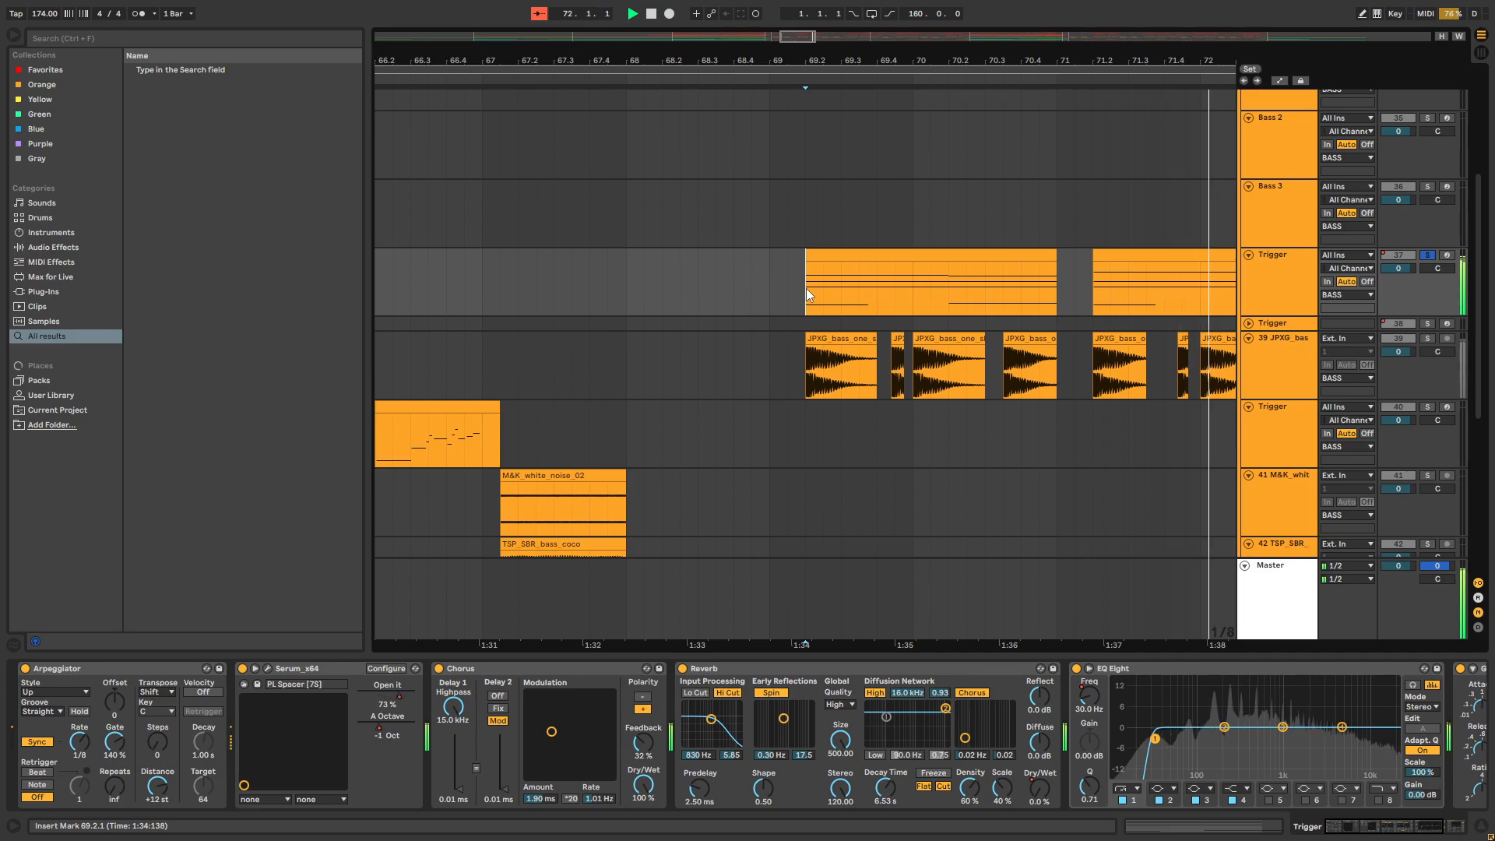
{"action": "key", "text": "space"}
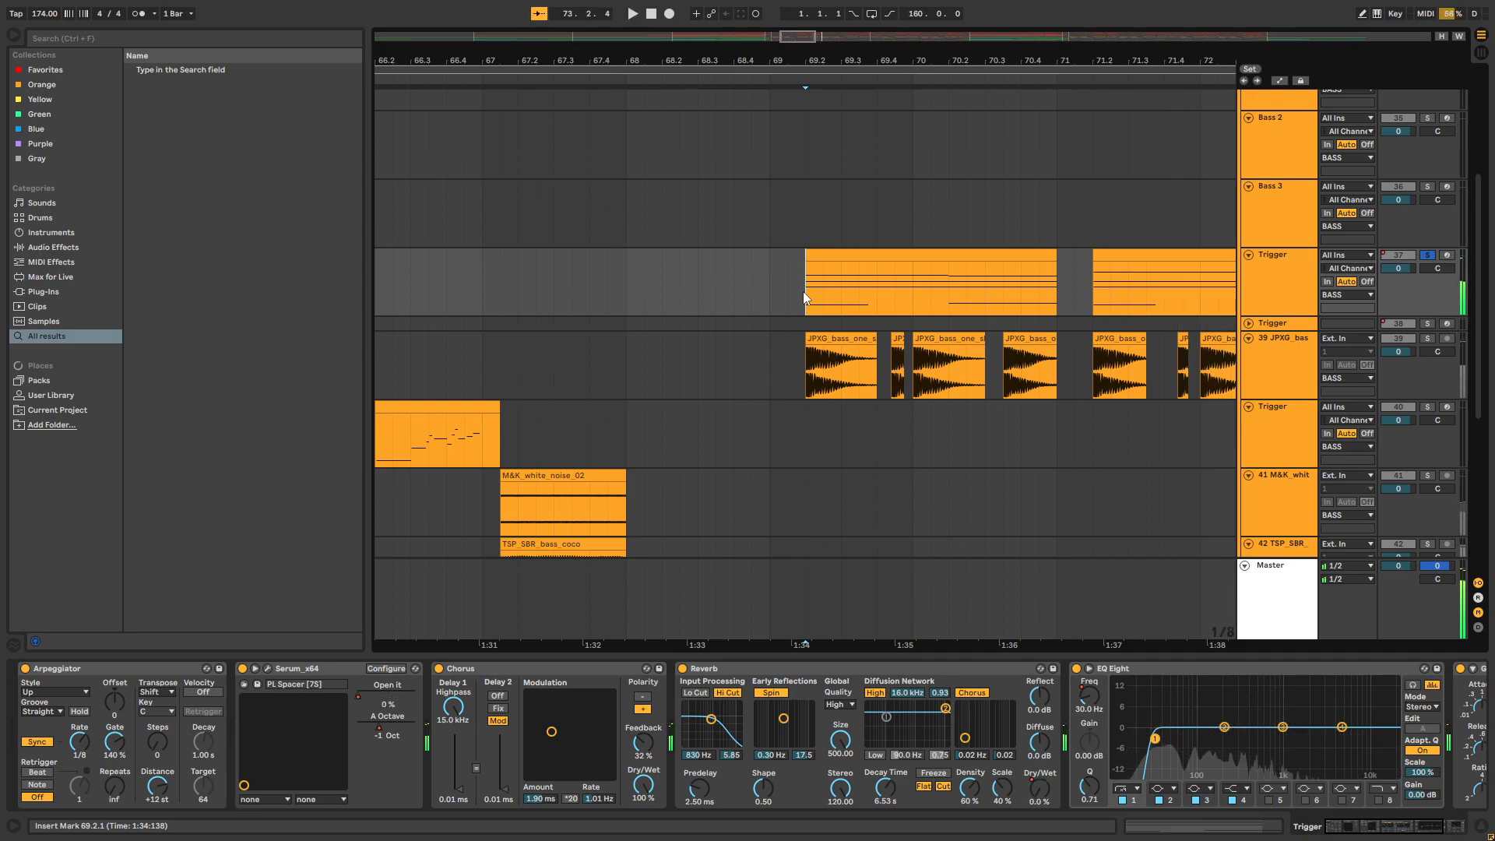
{"action": "left_click", "coordinate": [37, 741]}
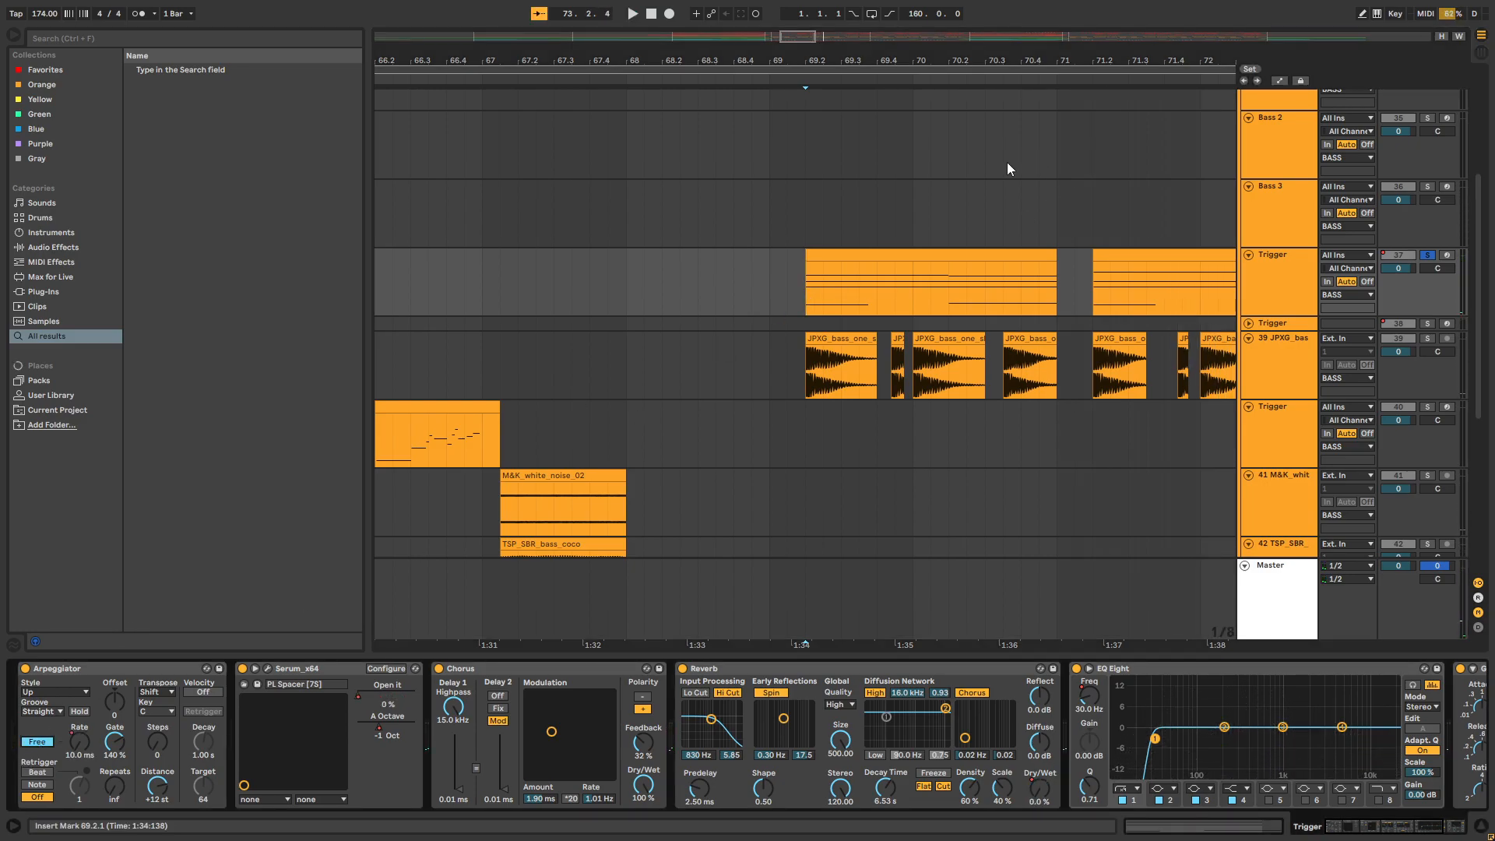
Play the soloed Trigger clips from 69.2.1 with the Arpeggiator in Free mode
{"action": "left_click_drag", "start_coordinate": [986, 54], "coordinate": [814, 53]}
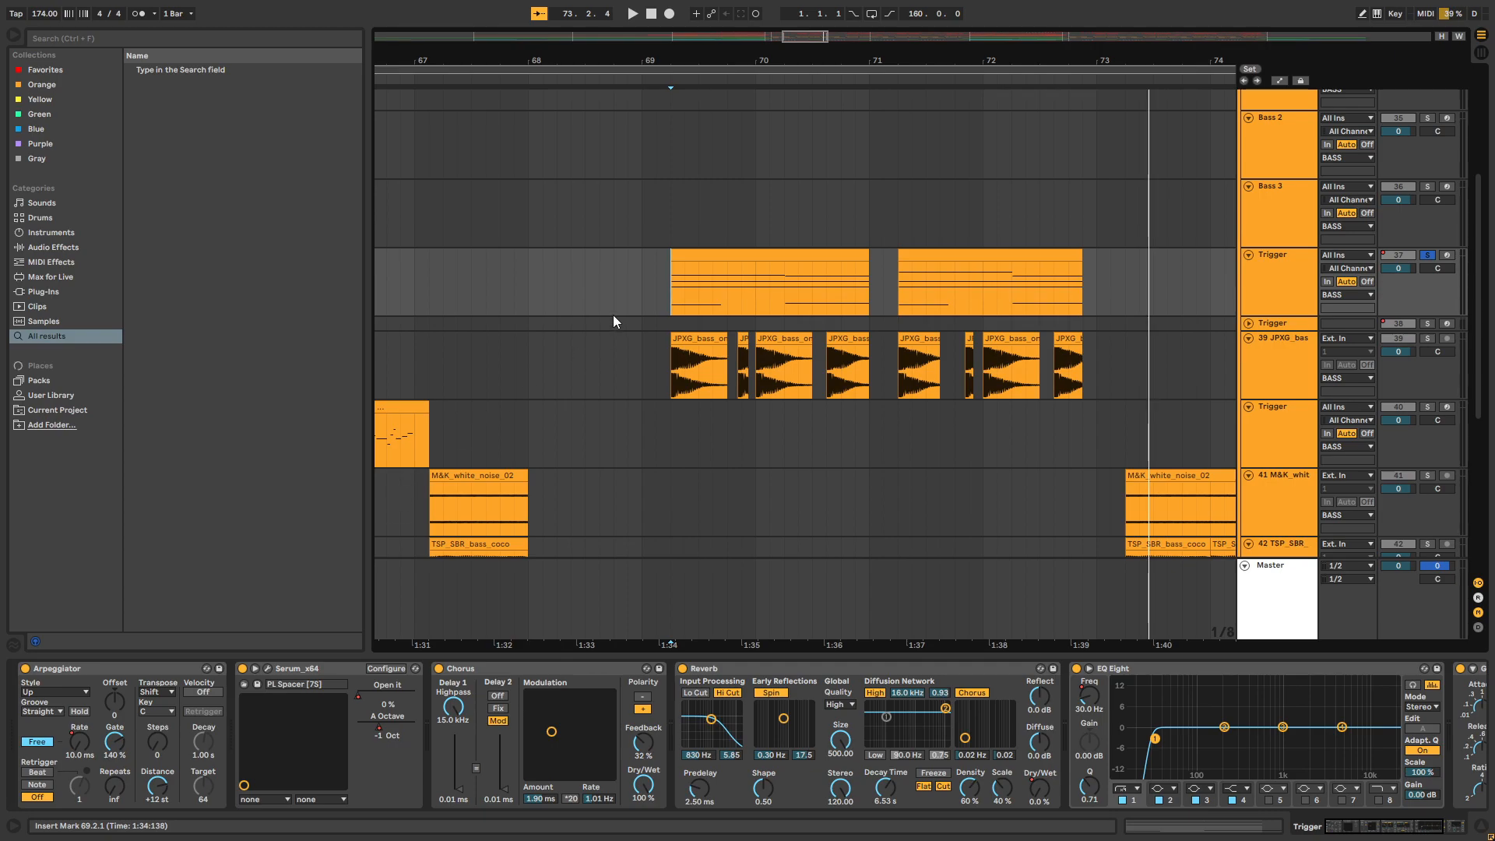
{"action": "key", "text": "space"}
{"action": "left_click", "coordinate": [1267, 286]}
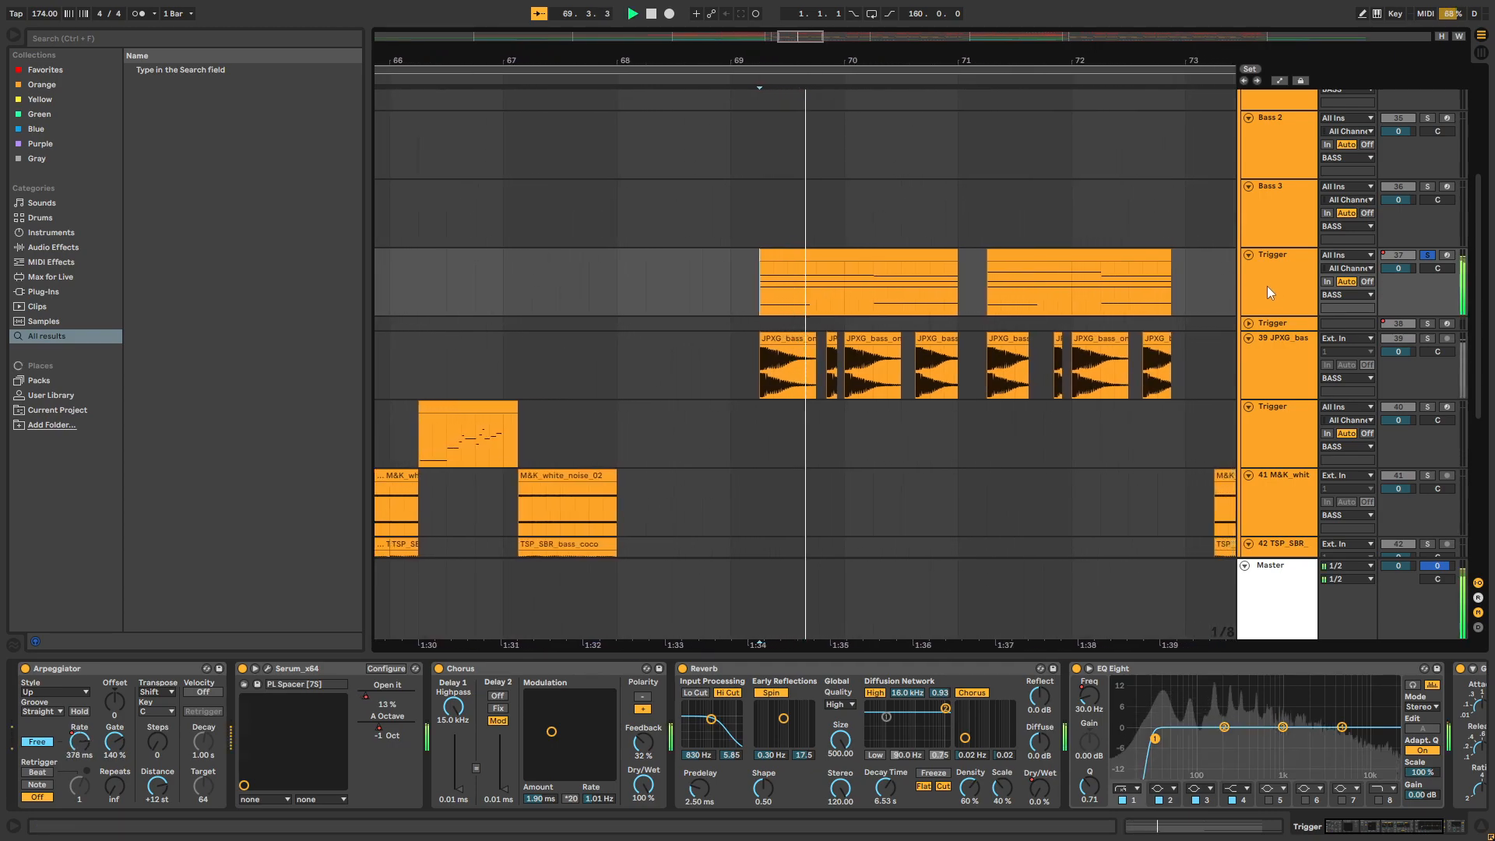
Stop playback and show the Arpeggiator's Free Rate automation over the Trigger clips of track 37
{"action": "right_click", "coordinate": [1429, 267]}
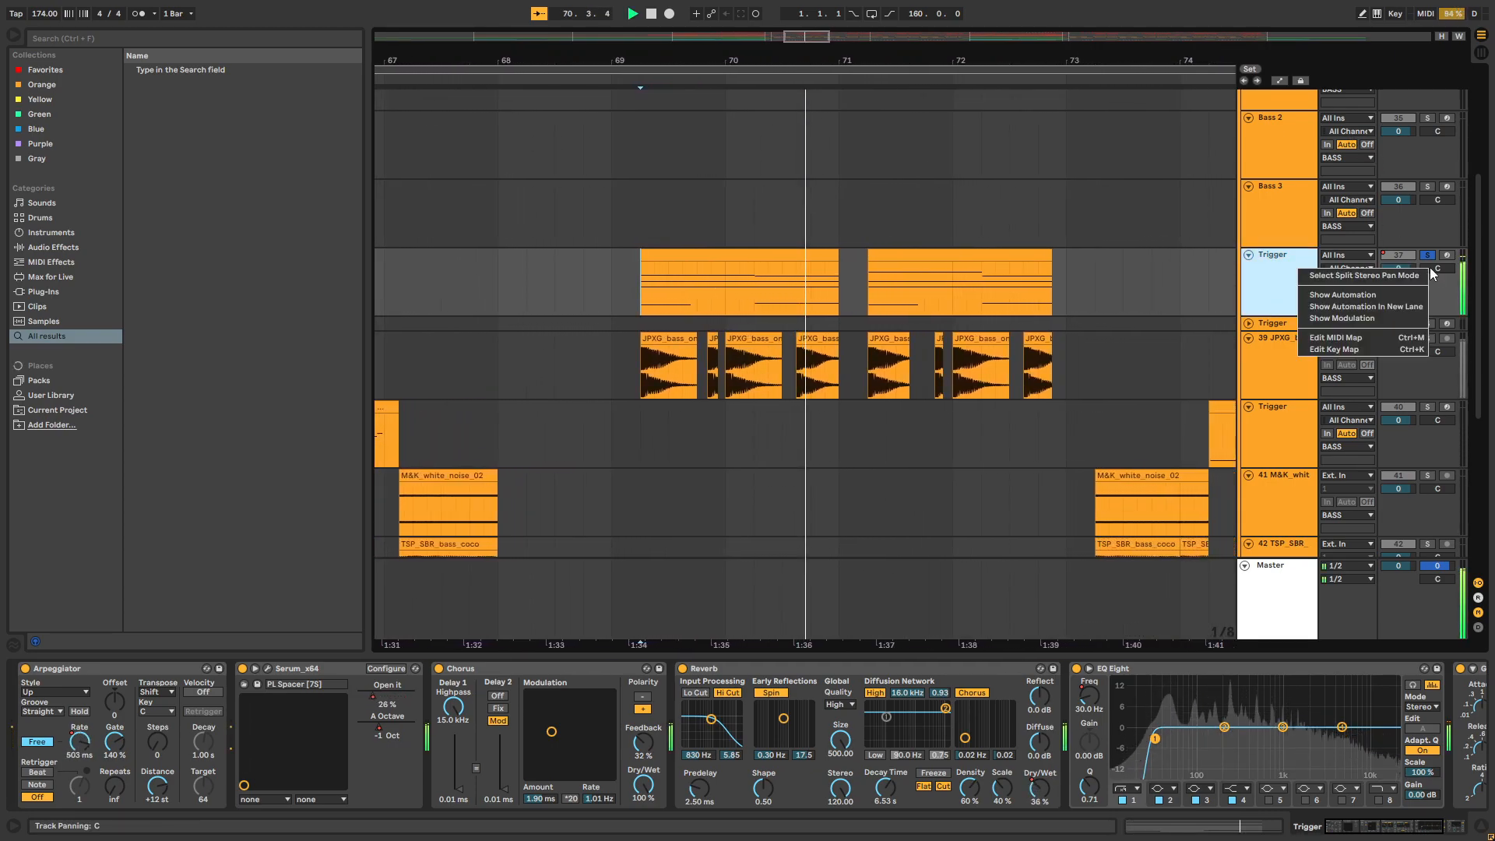
{"action": "left_click", "coordinate": [1093, 267]}
{"action": "key", "text": "space"}
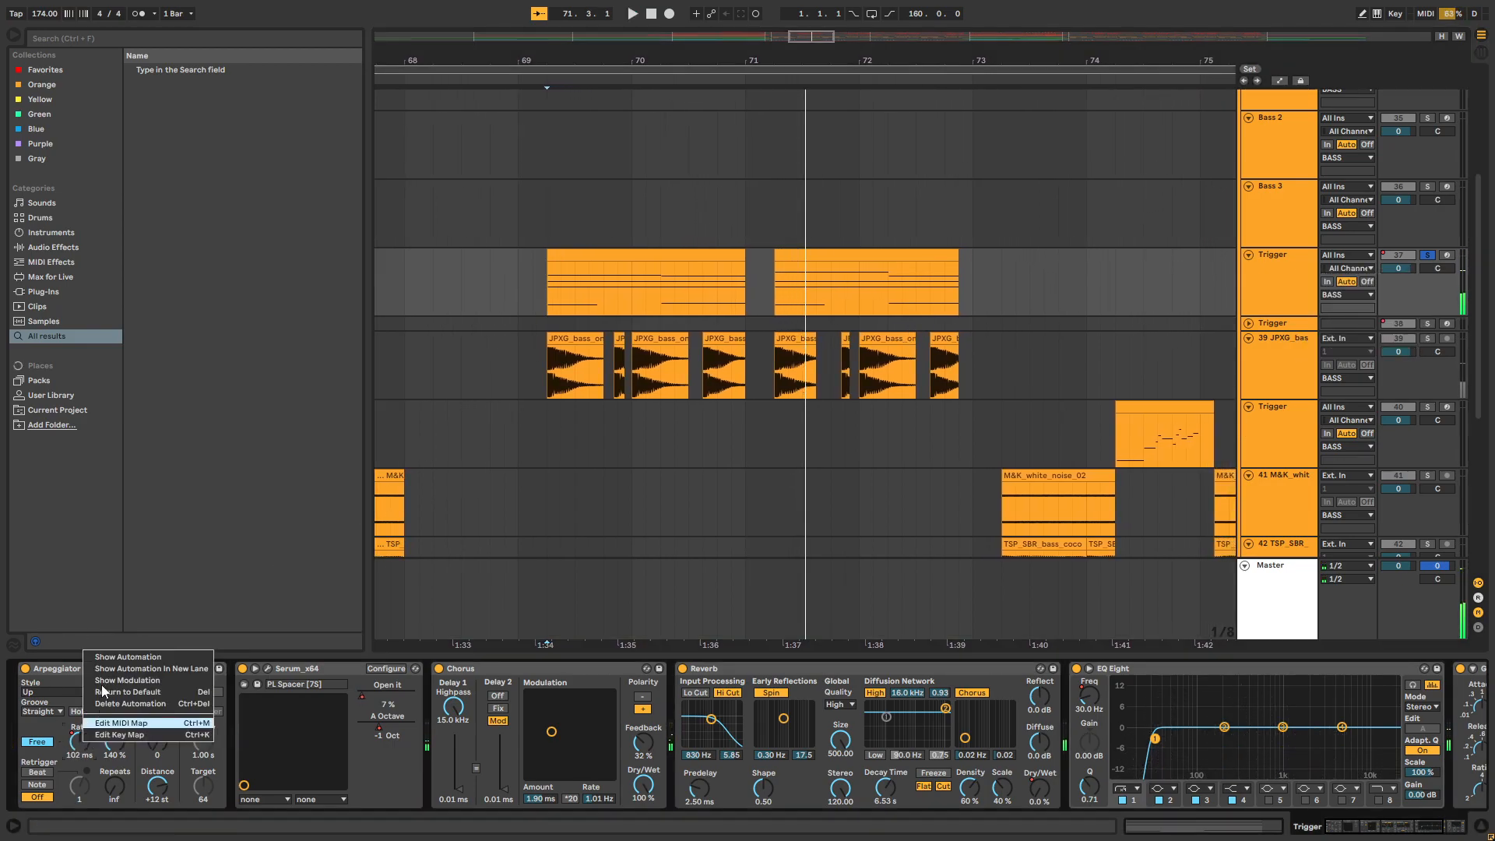
{"action": "key", "text": "a"}
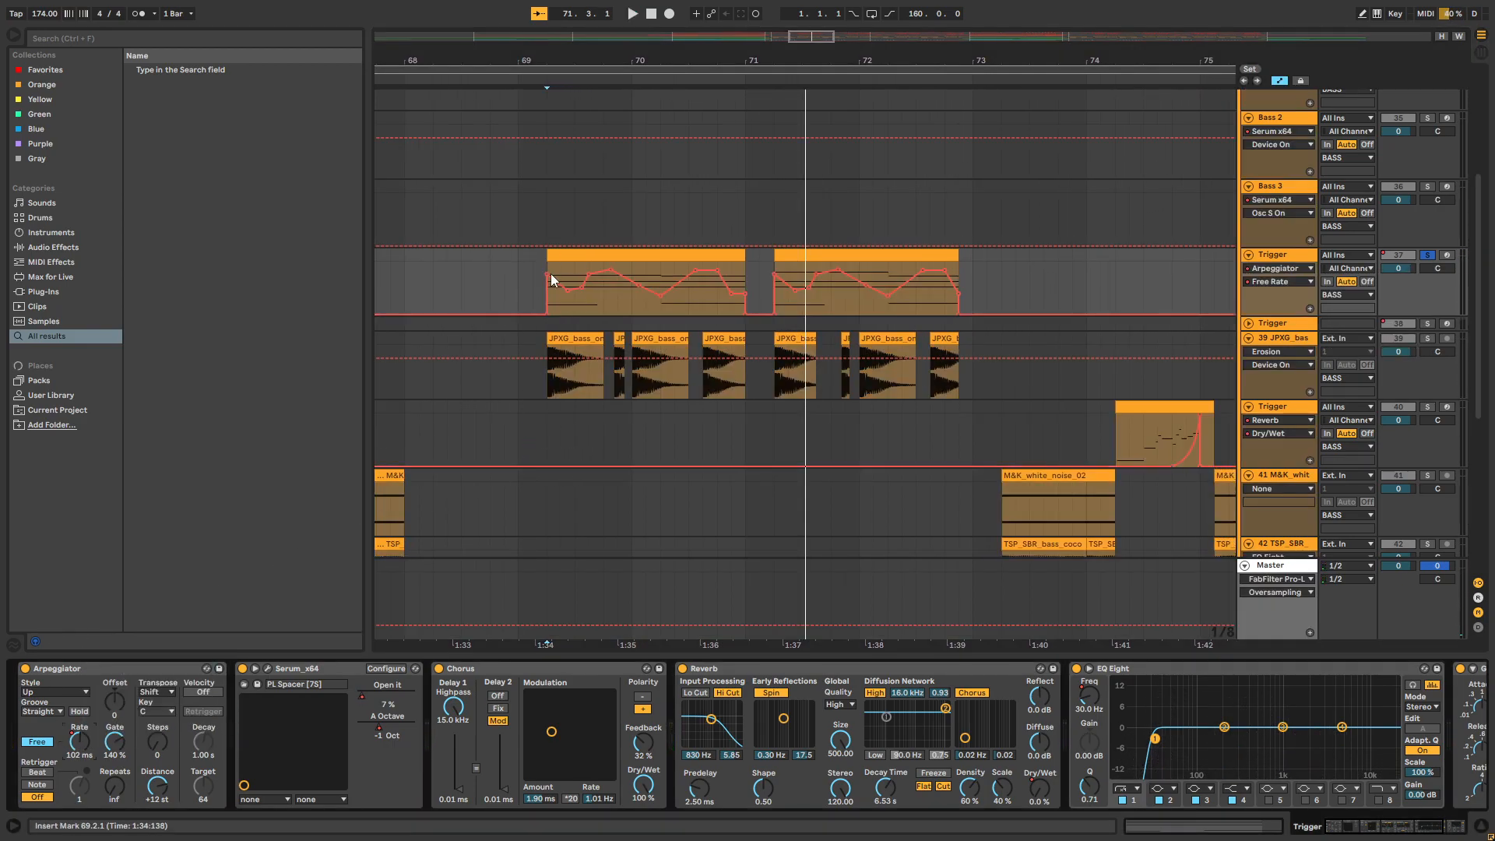
{"action": "mouse_move", "coordinate": [674, 63]}
{"action": "left_mouse_down"}
{"action": "mouse_move", "coordinate": [688, 74]}
{"action": "mouse_move", "coordinate": [683, 59]}
{"action": "left_mouse_up"}
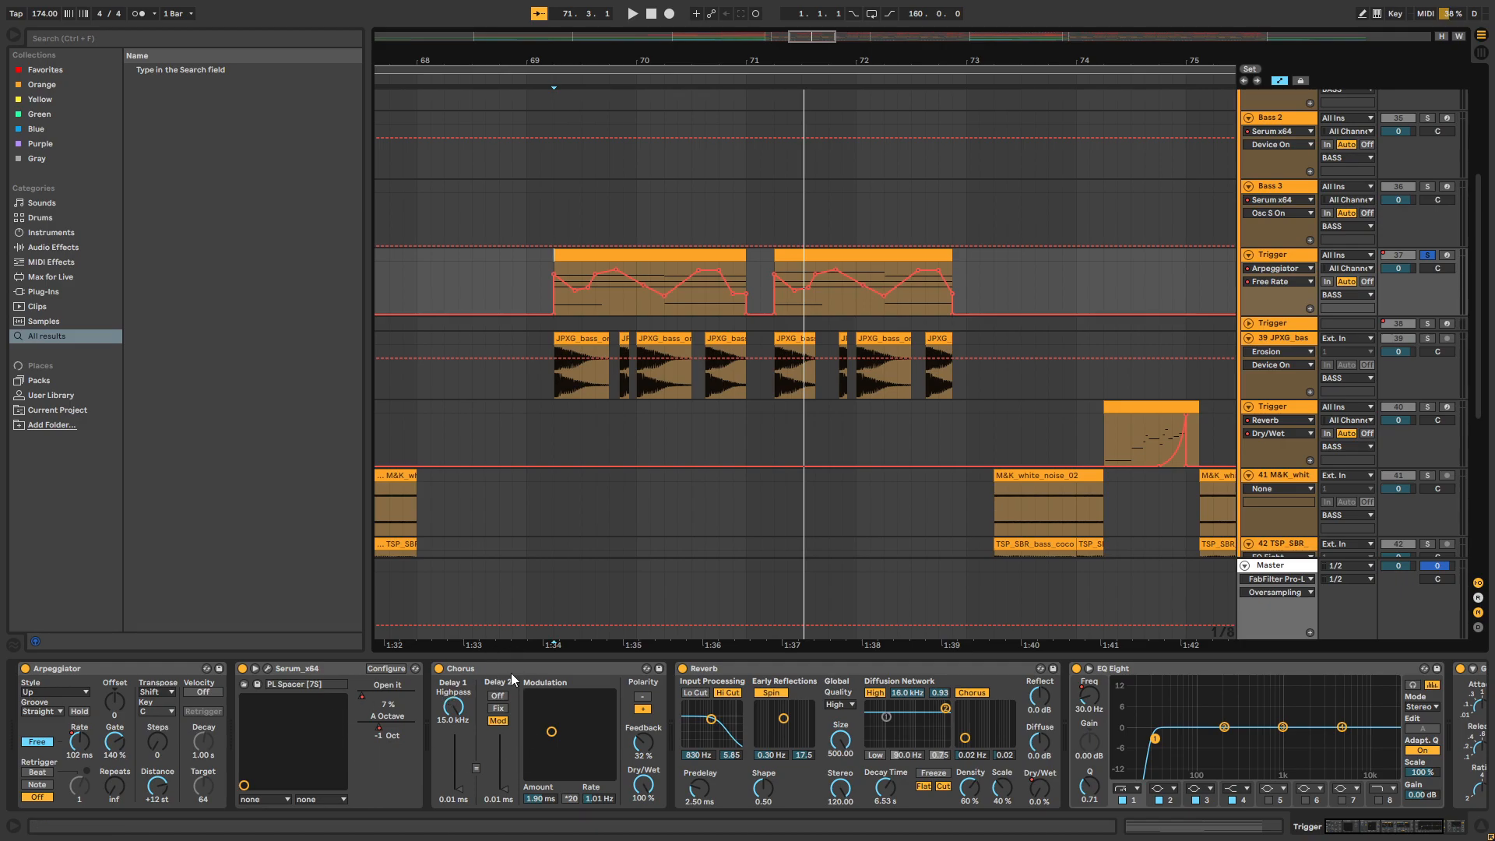
Show the Reverb Dry/Wet automation on Trigger track 37, hide the device view, and look at the curves across the drop
{"action": "right_click", "coordinate": [1035, 788]}
{"action": "left_click", "coordinate": [1067, 699]}
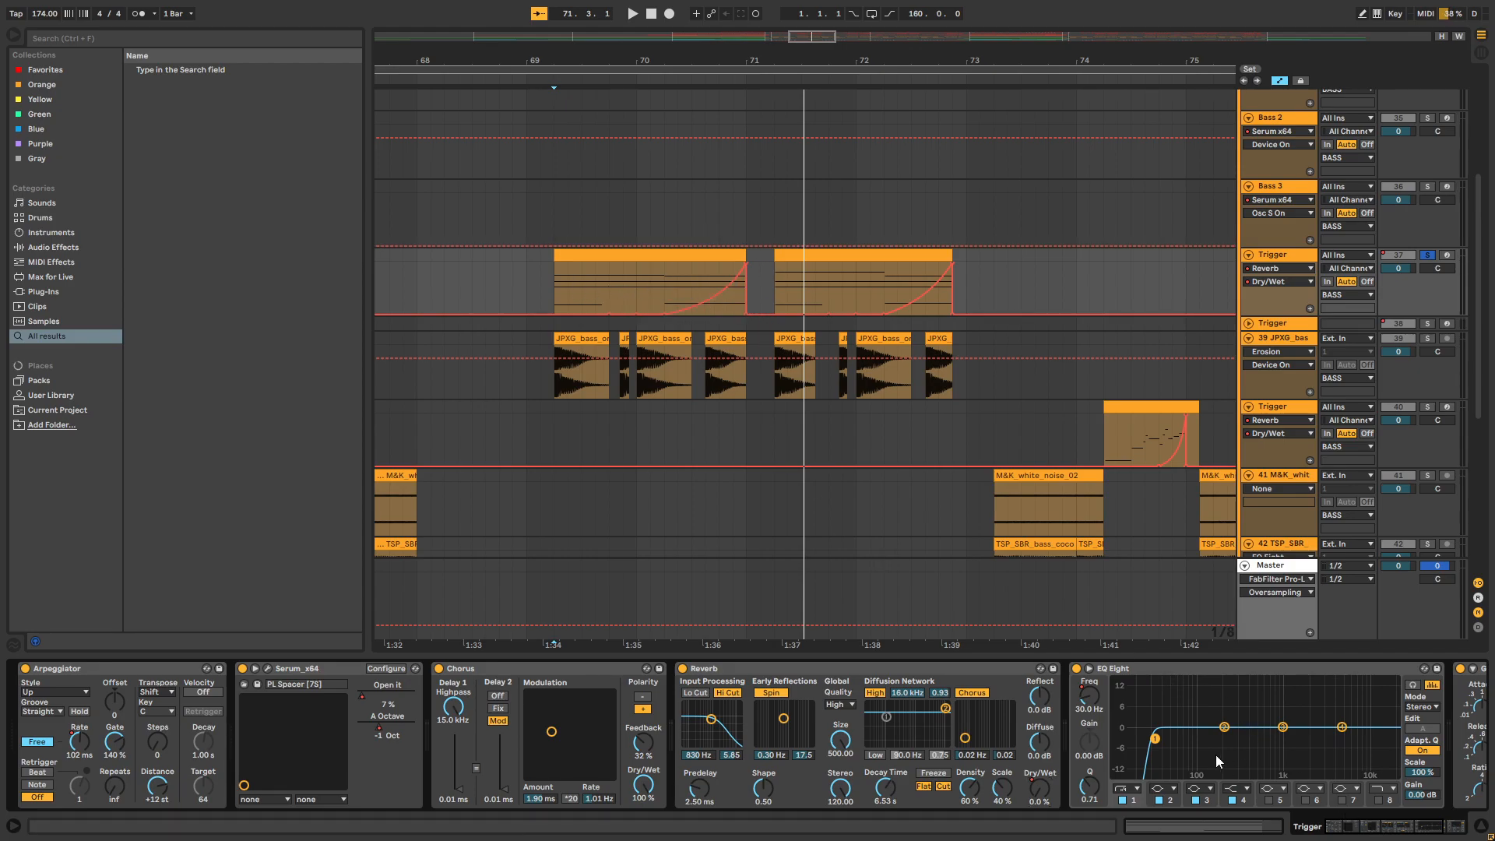
{"action": "left_click_drag", "start_coordinate": [1345, 830], "coordinate": [1403, 837]}
{"action": "key", "text": "ctrl+alt+l"}
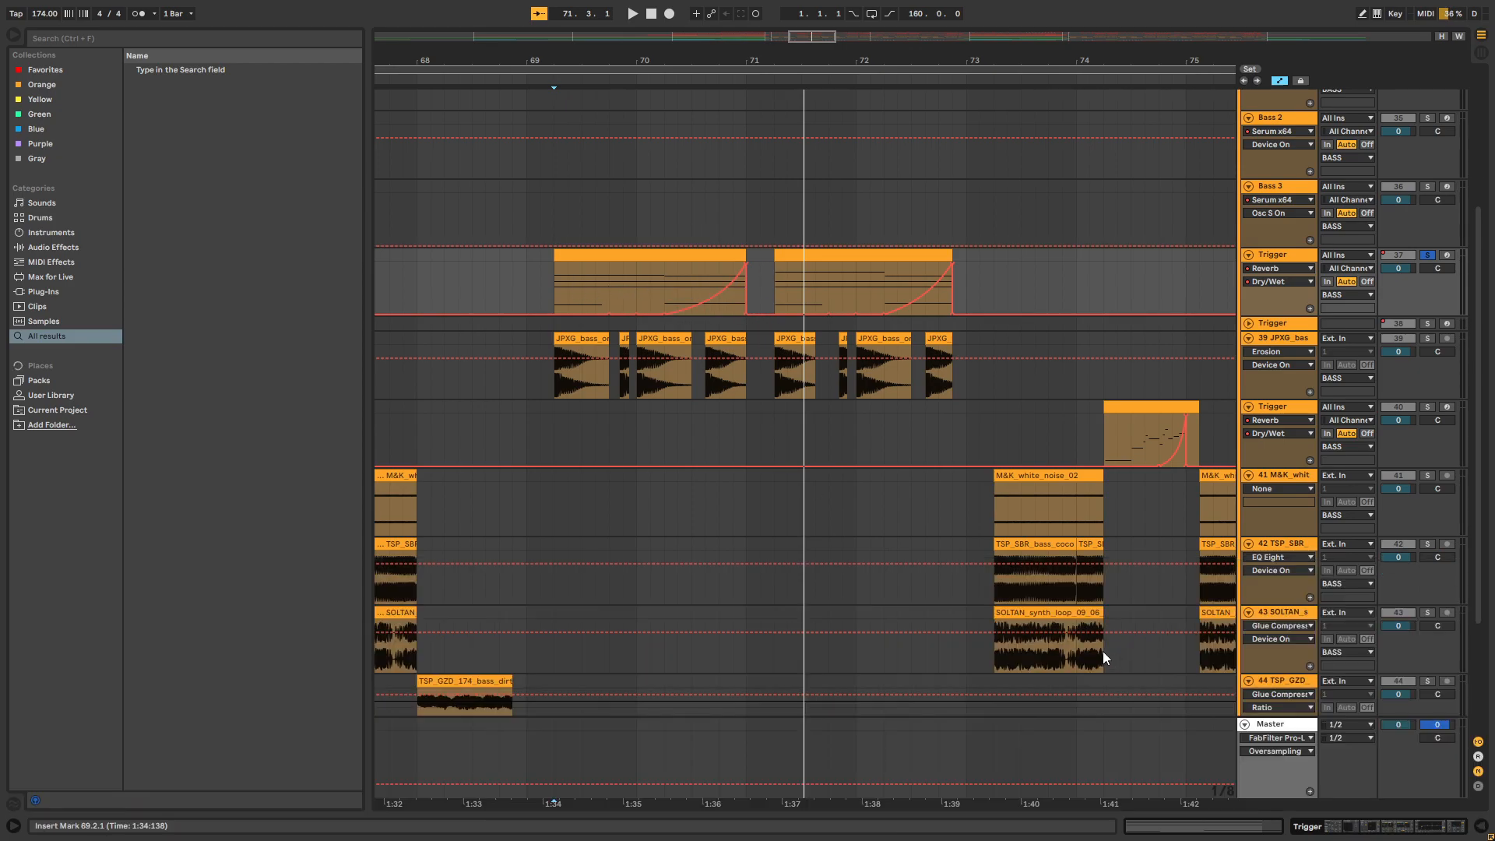
{"action": "left_click_drag", "start_coordinate": [839, 60], "coordinate": [653, 16]}
{"action": "scroll", "coordinate": [843, 386], "scroll_direction": "up", "scroll_amount": 1}
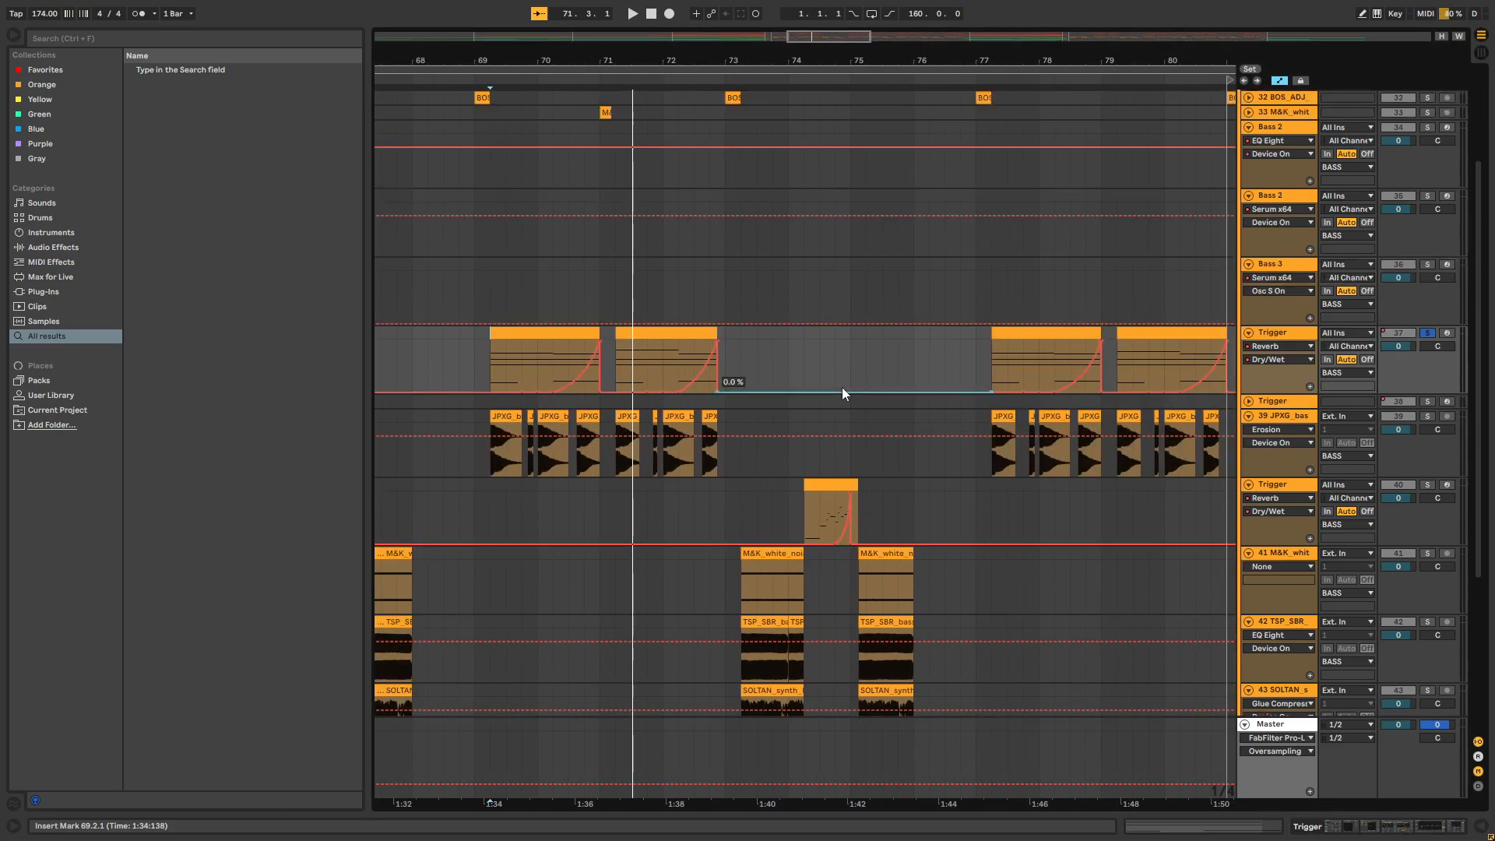
Hide the automation lanes and look over the bass clips on tracks 36 to 44 from bar 65
{"action": "left_click", "coordinate": [1279, 81]}
{"action": "left_click_drag", "start_coordinate": [1005, 62], "coordinate": [1000, 19]}
{"action": "scroll", "coordinate": [738, 147], "scroll_direction": "down", "scroll_amount": 2}
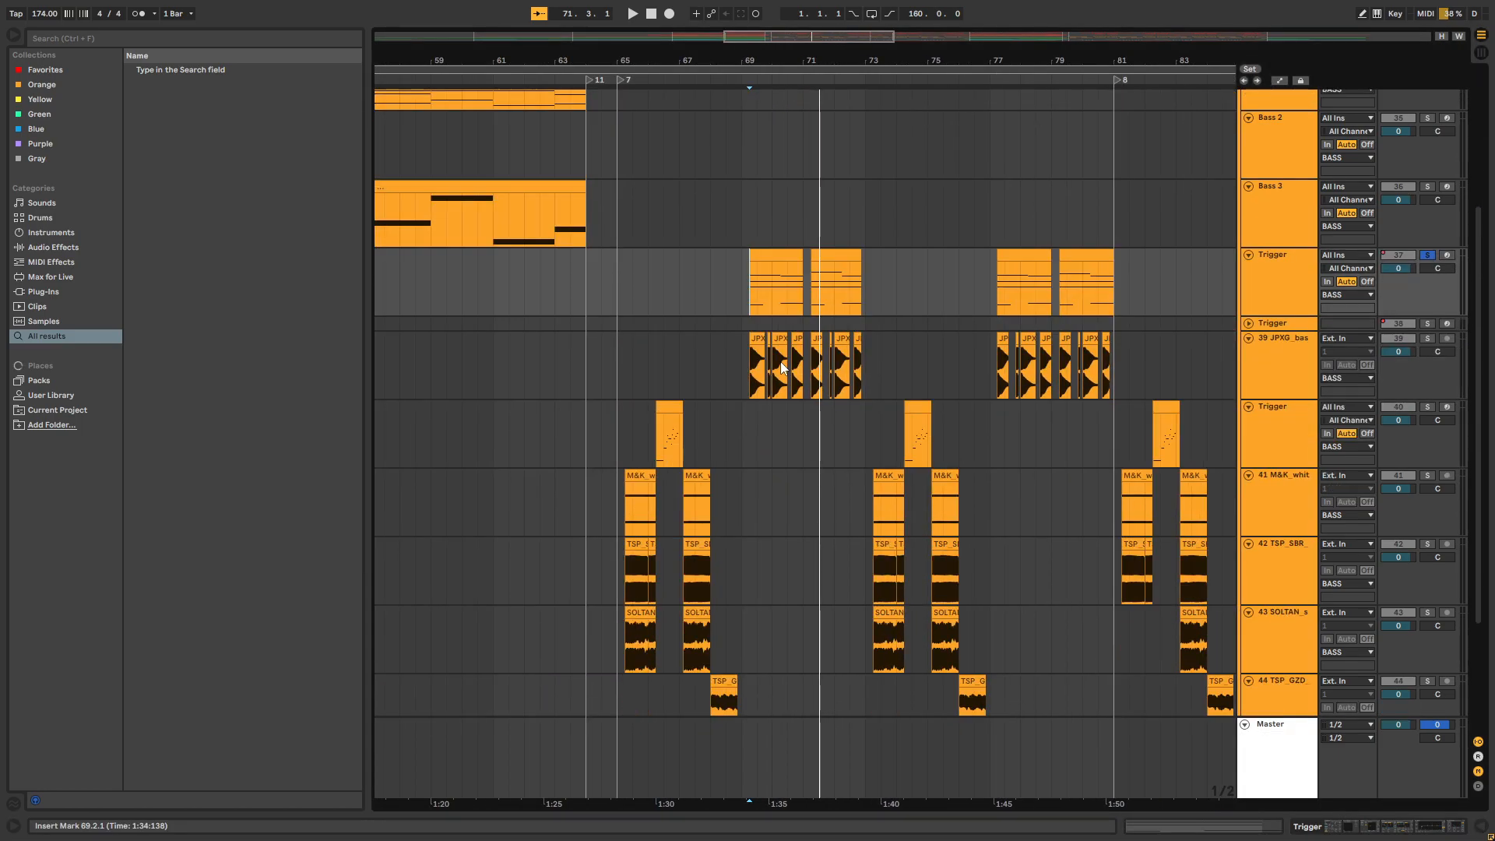
{"action": "mouse_move", "coordinate": [764, 59]}
{"action": "left_mouse_down"}
{"action": "mouse_move", "coordinate": [763, 99]}
{"action": "mouse_move", "coordinate": [766, 60]}
{"action": "left_mouse_up"}
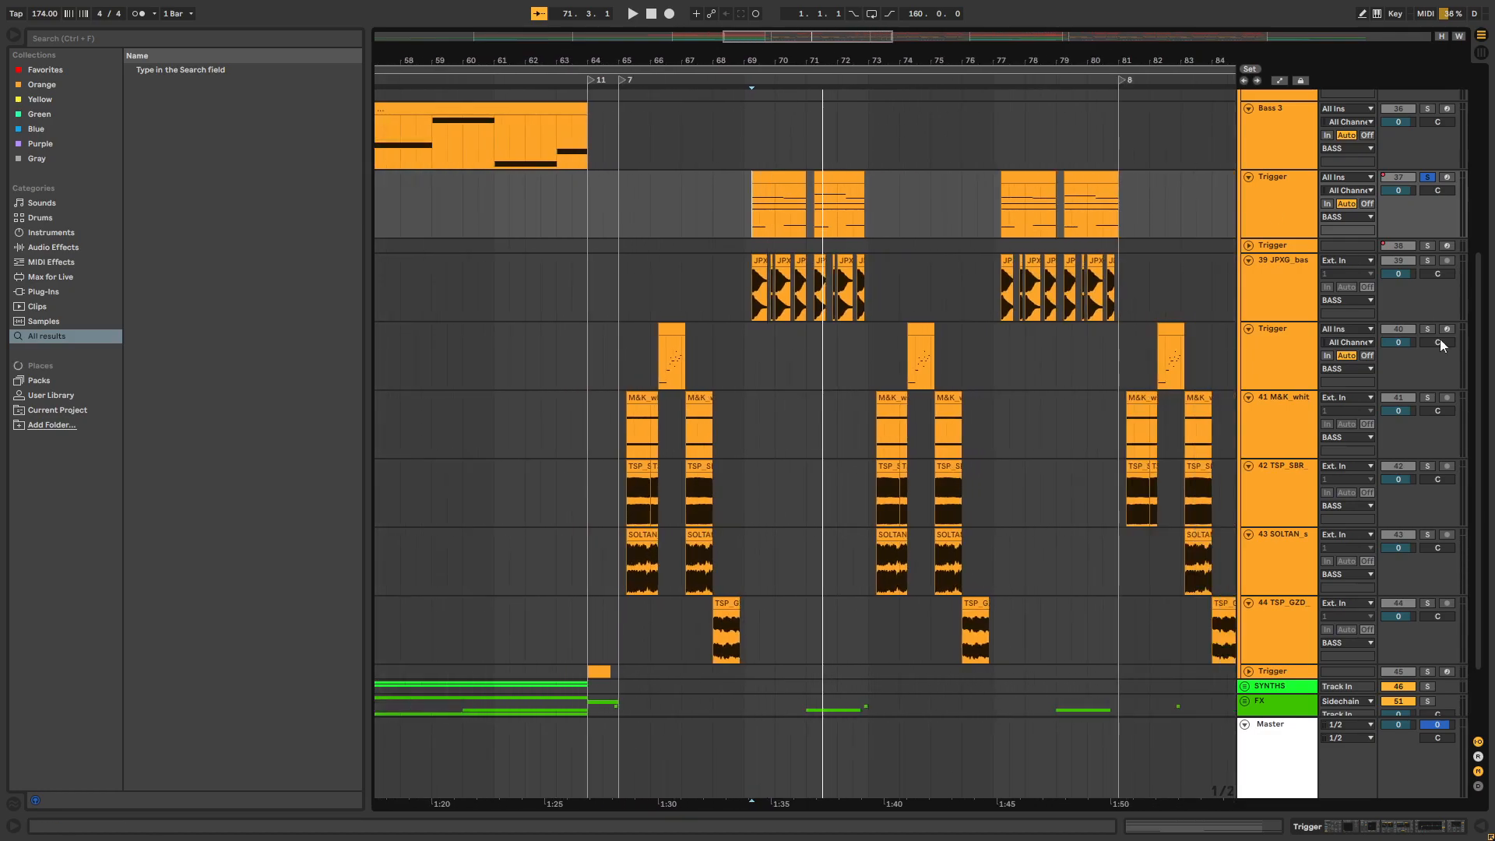
{"action": "left_click_drag", "start_coordinate": [1477, 465], "coordinate": [1429, 163]}
Highlight the drop's bass clips from bar 65 to bar 97 and place the insert marker at 97.1.1
{"action": "left_click_drag", "start_coordinate": [1009, 59], "coordinate": [648, 14]}
{"action": "scroll", "coordinate": [679, 274], "scroll_direction": "down", "scroll_amount": 10}
{"action": "left_click_drag", "start_coordinate": [466, 214], "coordinate": [930, 556]}
{"action": "left_click", "coordinate": [930, 556]}
{"action": "scroll", "coordinate": [938, 551], "scroll_direction": "down", "scroll_amount": 3}
{"action": "scroll", "coordinate": [1051, 533], "scroll_direction": "up", "scroll_amount": 8}
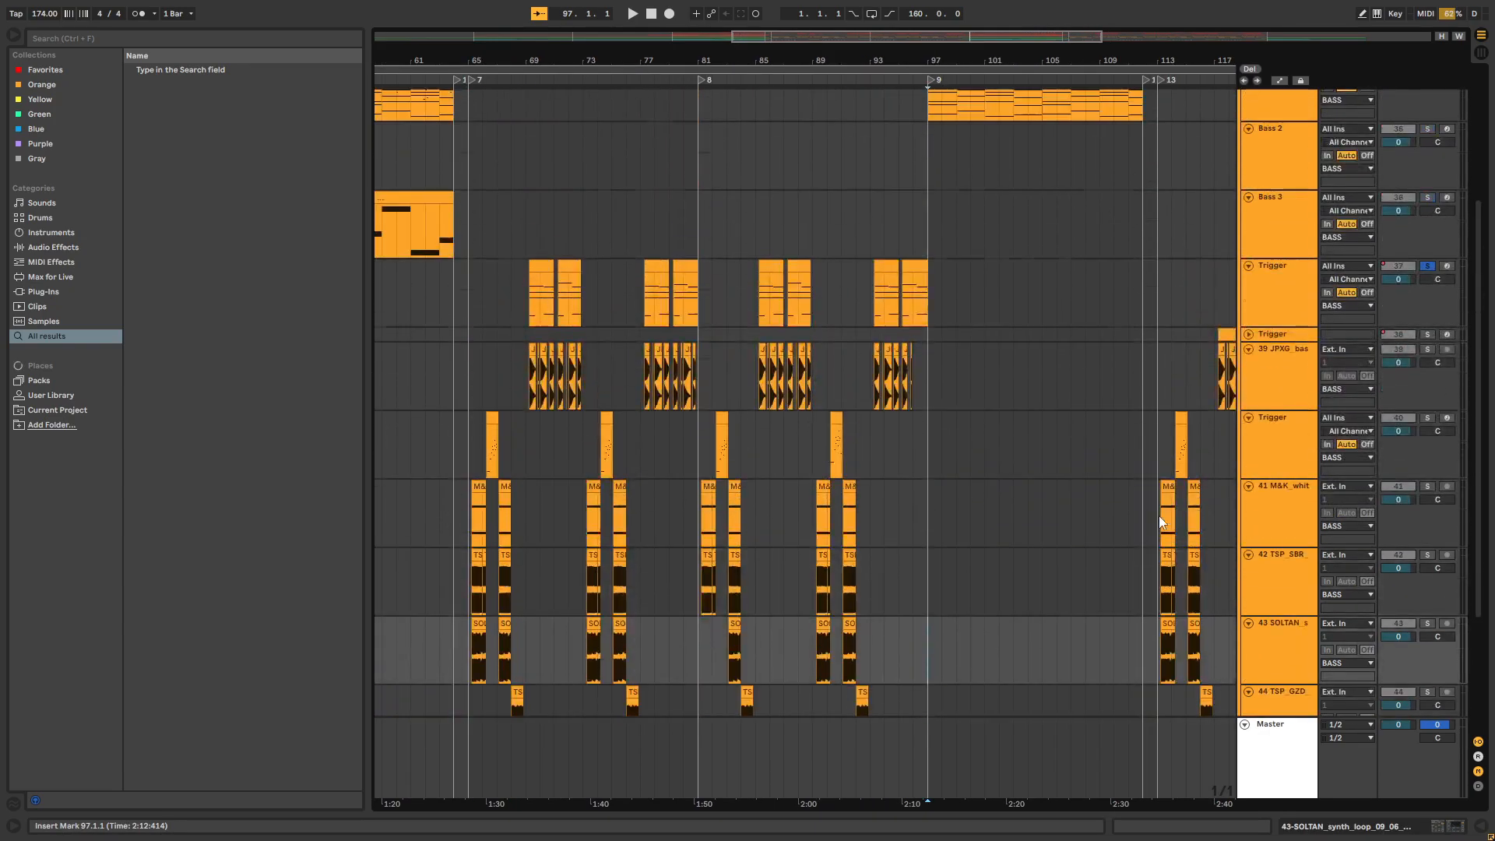
{"action": "scroll", "coordinate": [1166, 518], "scroll_direction": "up", "scroll_amount": 2}
Fold all track groups and clear the solo inside the BASS group
{"action": "left_click", "coordinate": [1276, 218]}
{"action": "key", "text": "ctrl+a"}
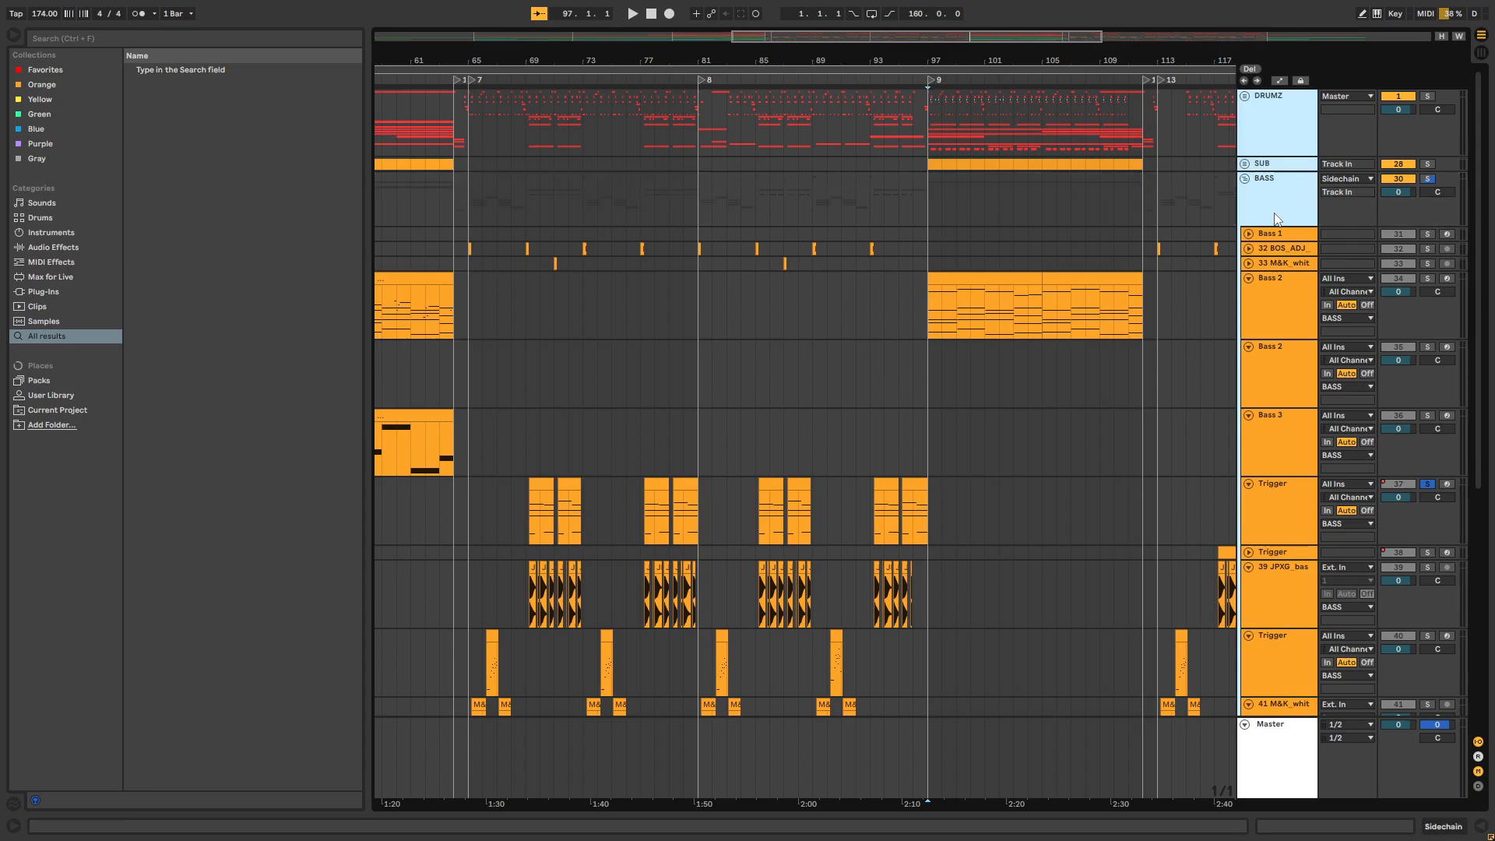
{"action": "key", "text": "u"}
{"action": "left_click", "coordinate": [1425, 180]}
{"action": "left_click", "coordinate": [1425, 182]}
Highlight the drop from 64.1.1 to 97.1.1 across the track groups, and clear the selection at 65.1.1
{"action": "left_click", "coordinate": [842, 452]}
{"action": "left_click_drag", "start_coordinate": [903, 64], "coordinate": [703, 63]}
{"action": "left_click_drag", "start_coordinate": [627, 194], "coordinate": [615, 310]}
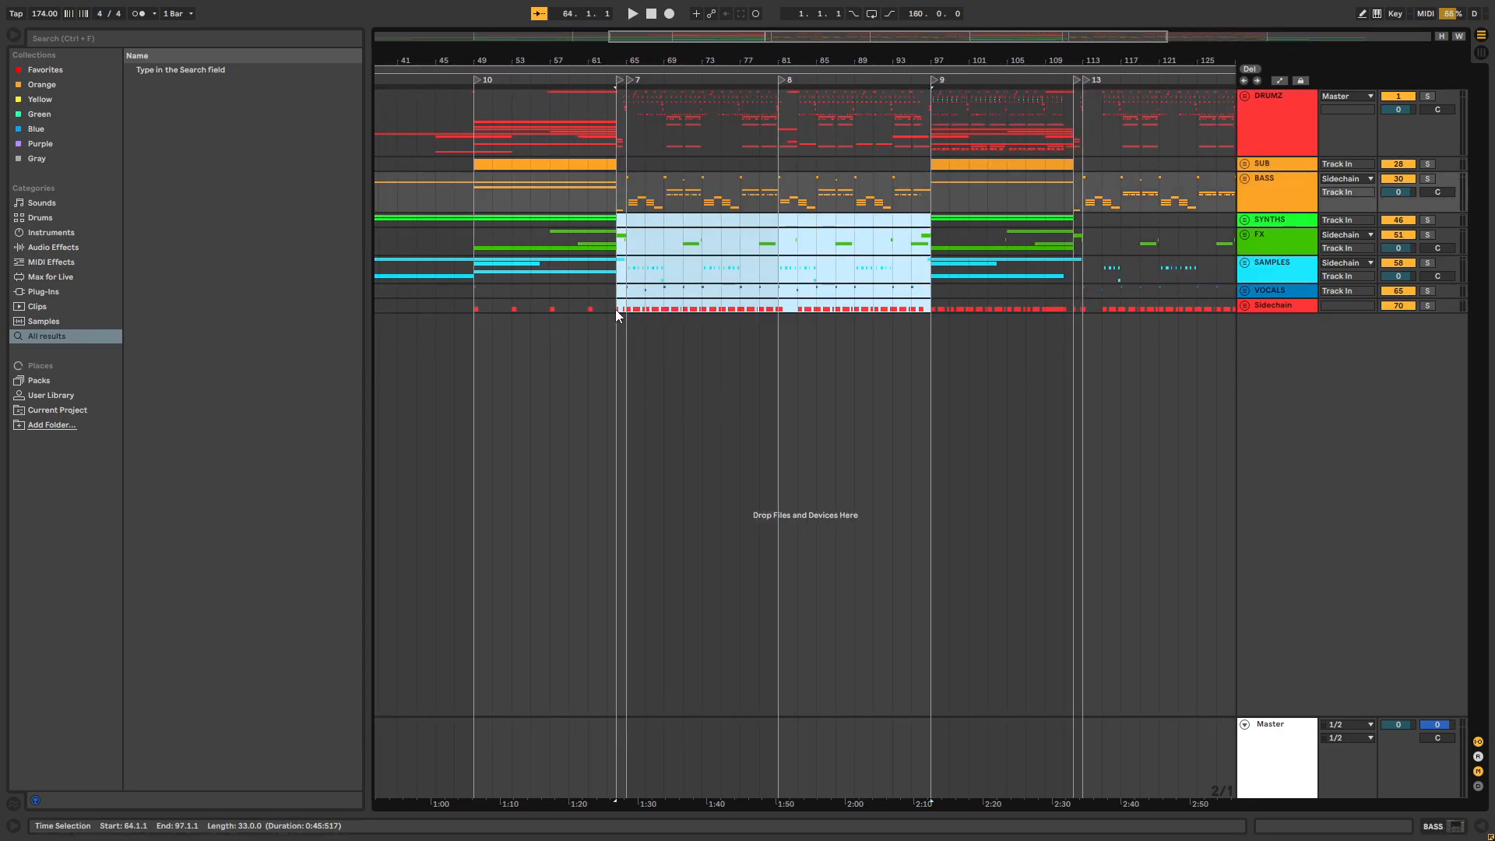
{"action": "left_click", "coordinate": [627, 357]}
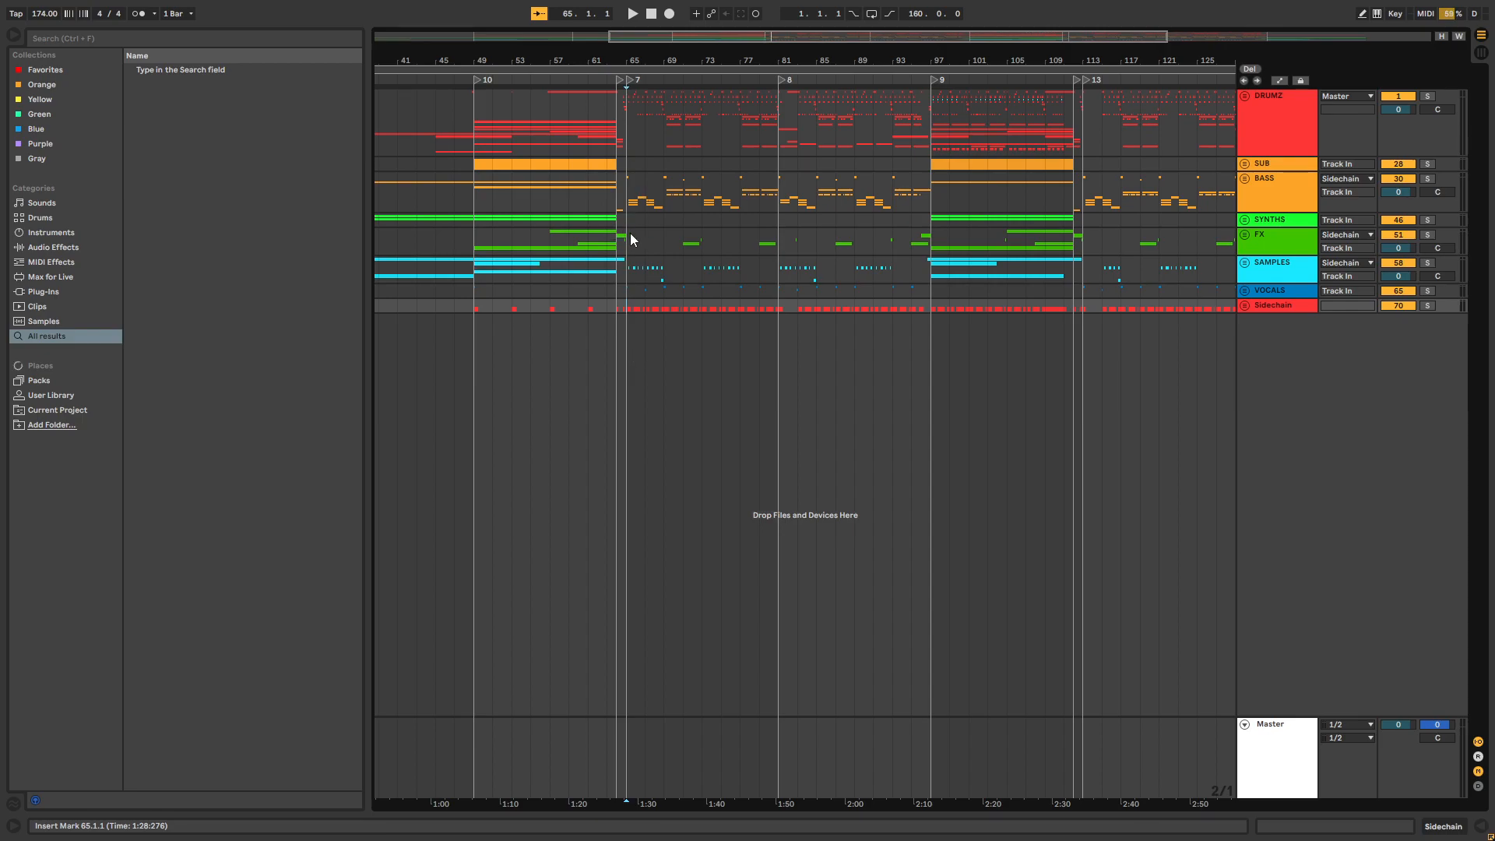
Highlight the first drop phrase, bars 65 to 81, from FX to Sidechain, and clear the selection
{"action": "left_click_drag", "start_coordinate": [629, 234], "coordinate": [779, 306]}
{"action": "left_click_drag", "start_coordinate": [683, 60], "coordinate": [683, 48]}
{"action": "left_click", "coordinate": [638, 346]}
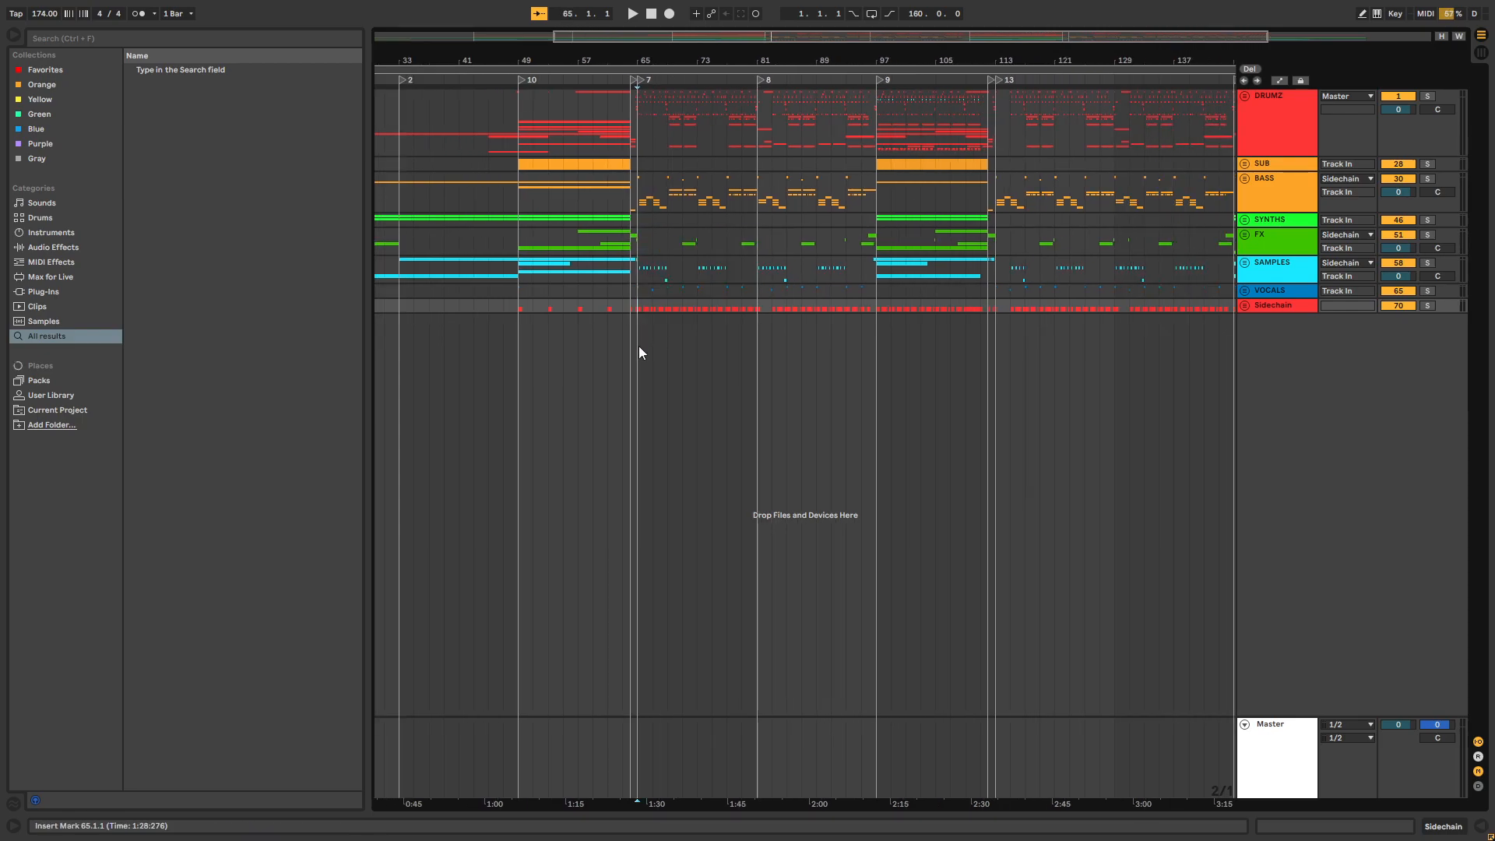
{"action": "left_click", "coordinate": [710, 390]}
{"action": "left_click_drag", "start_coordinate": [846, 62], "coordinate": [909, 60]}
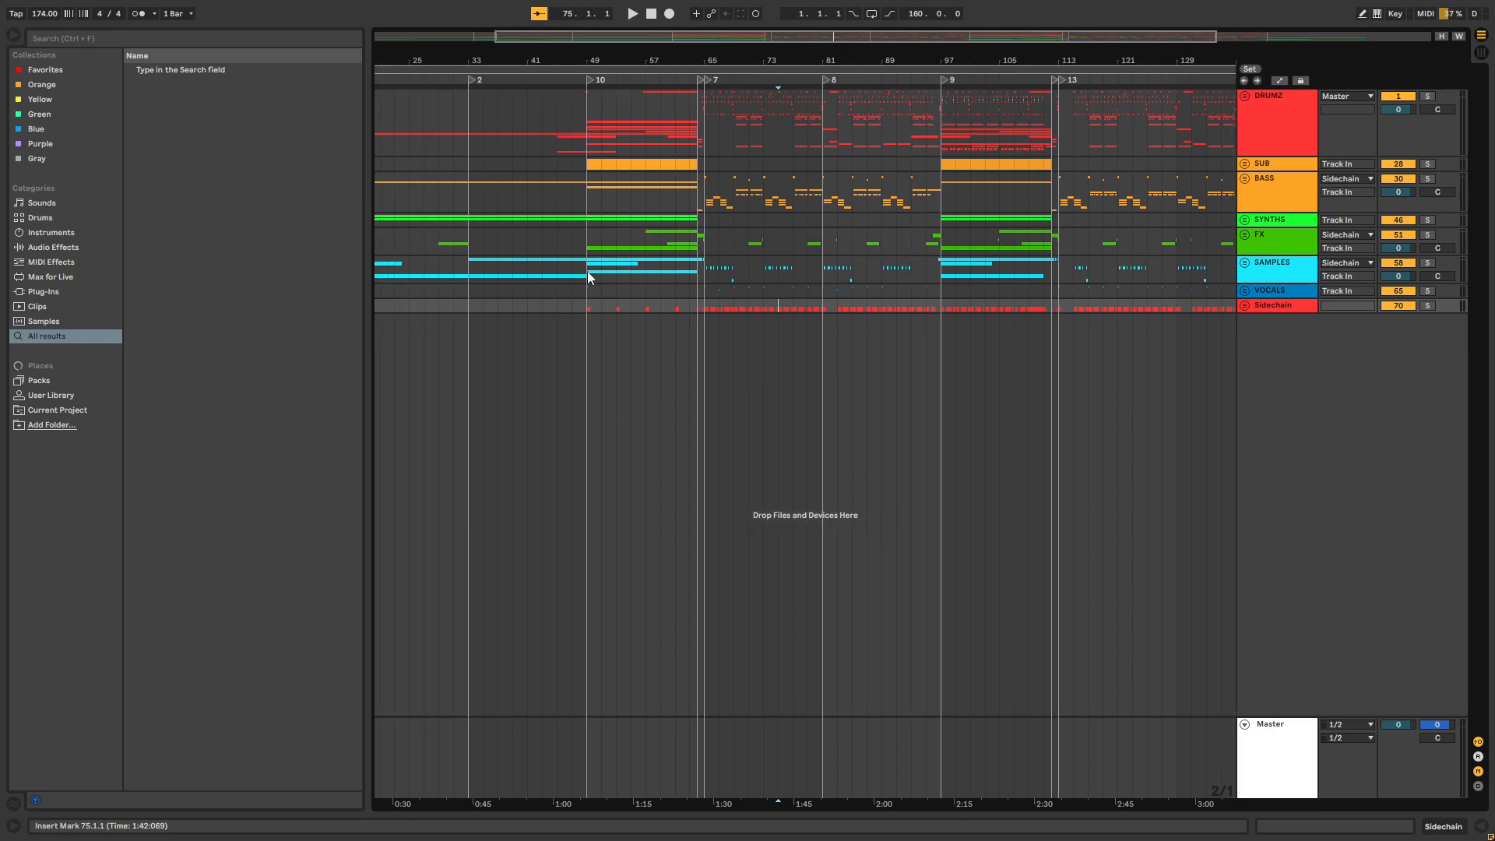
Highlight the SAMPLES clips from bar 49 to the drop, and unfold and refold the SAMPLES group
{"action": "left_click_drag", "start_coordinate": [588, 272], "coordinate": [709, 278]}
{"action": "left_click", "coordinate": [1244, 265]}
{"action": "left_click", "coordinate": [1244, 264]}
{"action": "left_click", "coordinate": [999, 308]}
{"action": "left_click_drag", "start_coordinate": [890, 60], "coordinate": [823, 54]}
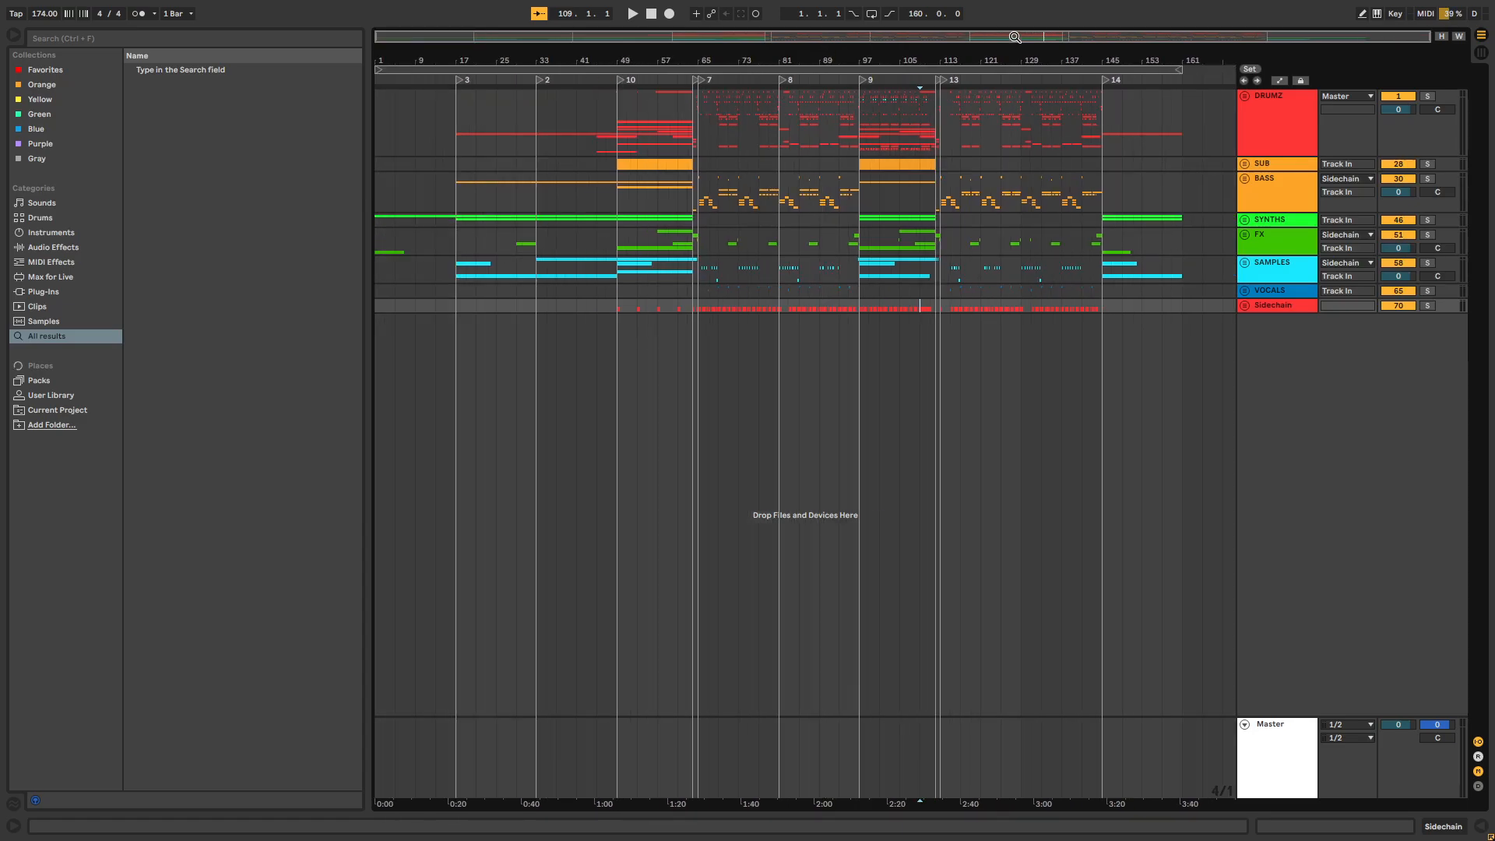
Highlight the drop and the sections after it from DRUMZ to VOCALS, and clear the selection
{"action": "left_click_drag", "start_coordinate": [919, 60], "coordinate": [912, 56]}
{"action": "left_click_drag", "start_coordinate": [690, 121], "coordinate": [985, 288]}
{"action": "left_click", "coordinate": [786, 270]}
{"action": "left_click_drag", "start_coordinate": [799, 60], "coordinate": [866, 53]}
Compare the section from bar 49 with the one from 97.1.1 to 112.1.1 by highlighting each across the tracks
{"action": "left_click_drag", "start_coordinate": [567, 106], "coordinate": [684, 165]}
{"action": "left_click", "coordinate": [835, 178]}
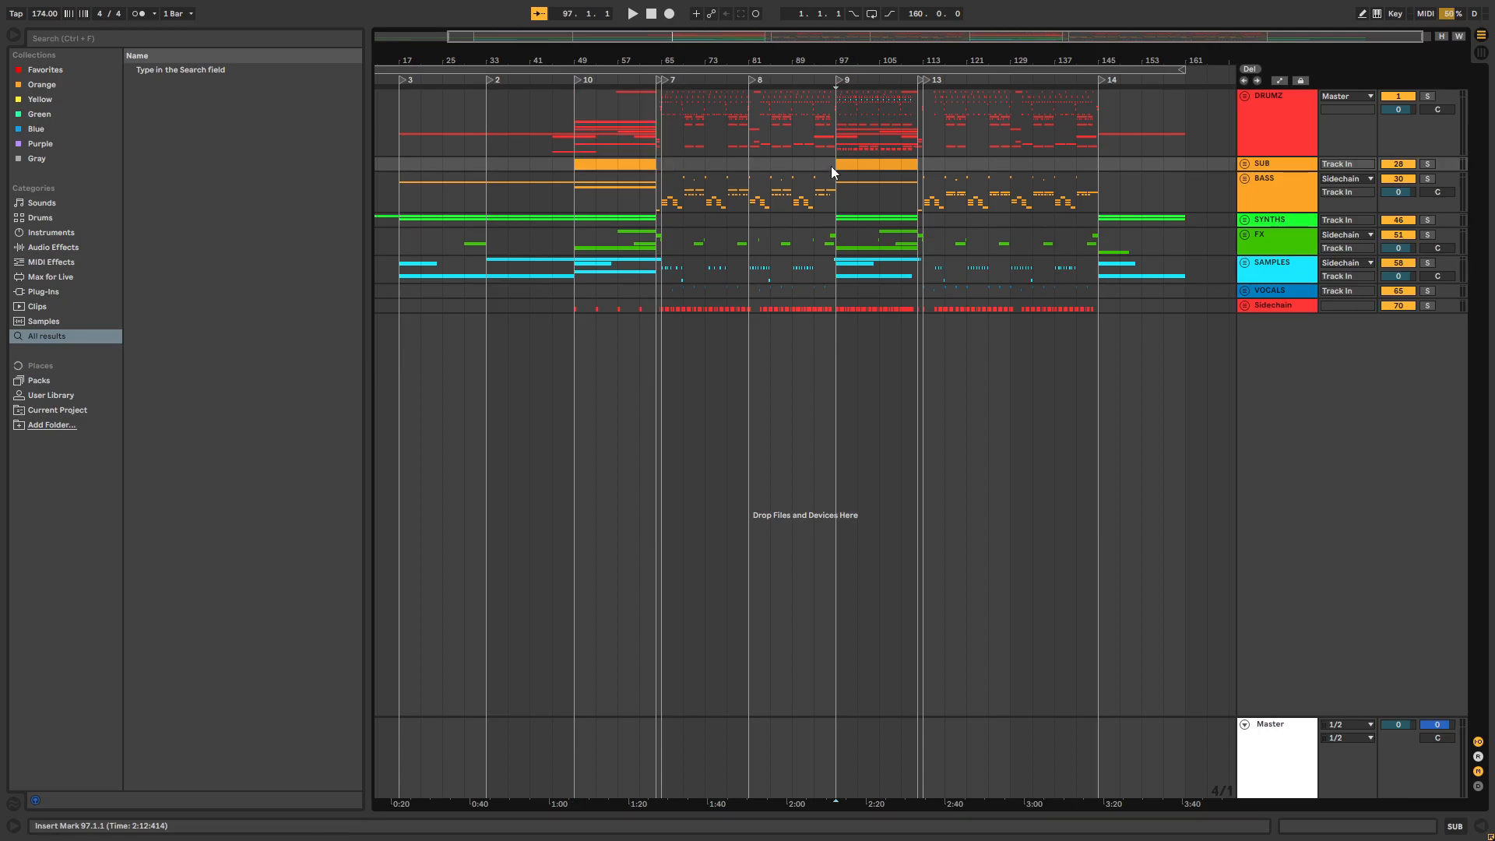
{"action": "left_click_drag", "start_coordinate": [579, 110], "coordinate": [669, 362]}
{"action": "left_click_drag", "start_coordinate": [835, 91], "coordinate": [918, 329]}
{"action": "left_click_drag", "start_coordinate": [900, 47], "coordinate": [895, 55]}
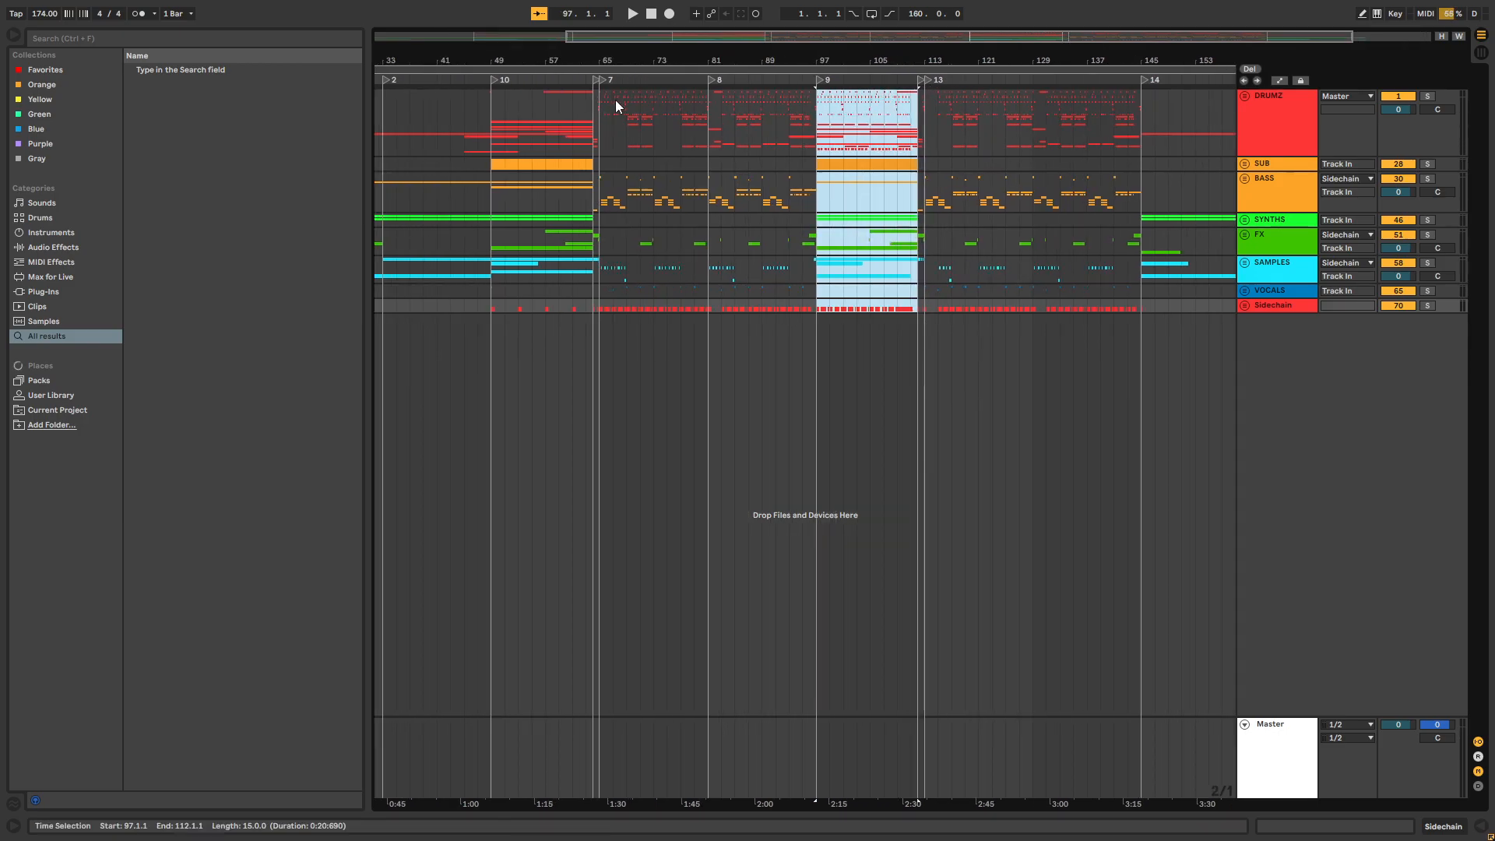
Play the full mix from 97.1.1, view the whole arrangement, and stop playback
{"action": "left_click_drag", "start_coordinate": [615, 98], "coordinate": [574, 164]}
{"action": "left_click", "coordinate": [834, 98]}
{"action": "left_click_drag", "start_coordinate": [812, 58], "coordinate": [469, 110]}
{"action": "left_click", "coordinate": [506, 114]}
{"action": "key", "text": "minus"}
{"action": "key", "text": "space"}
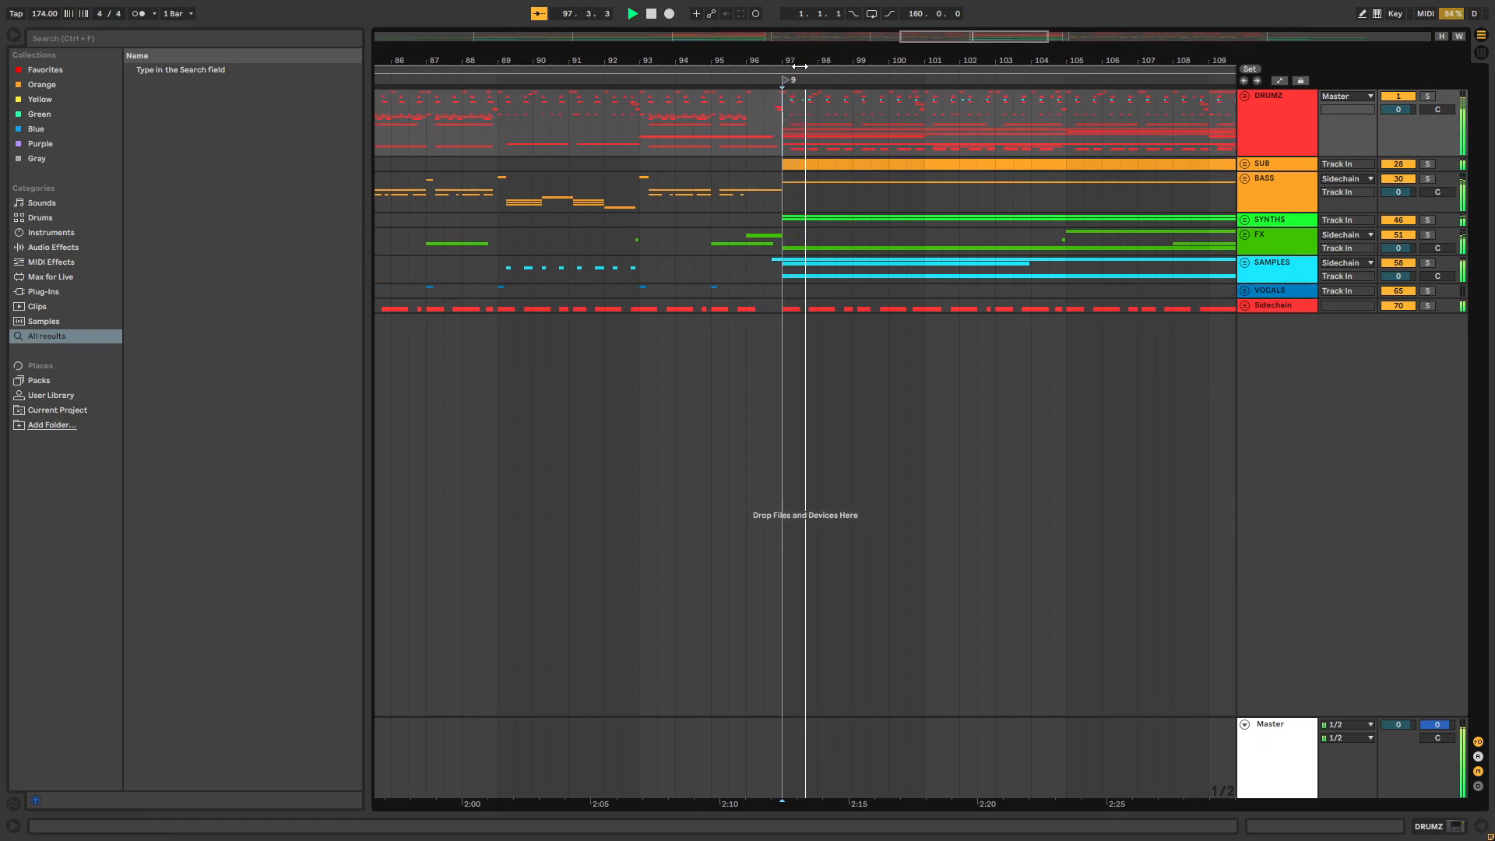
{"action": "mouse_move", "coordinate": [855, 60]}
{"action": "left_mouse_down"}
{"action": "mouse_move", "coordinate": [820, 46]}
{"action": "mouse_move", "coordinate": [926, 46]}
{"action": "mouse_move", "coordinate": [843, 42]}
{"action": "mouse_move", "coordinate": [879, 47]}
{"action": "left_mouse_up"}
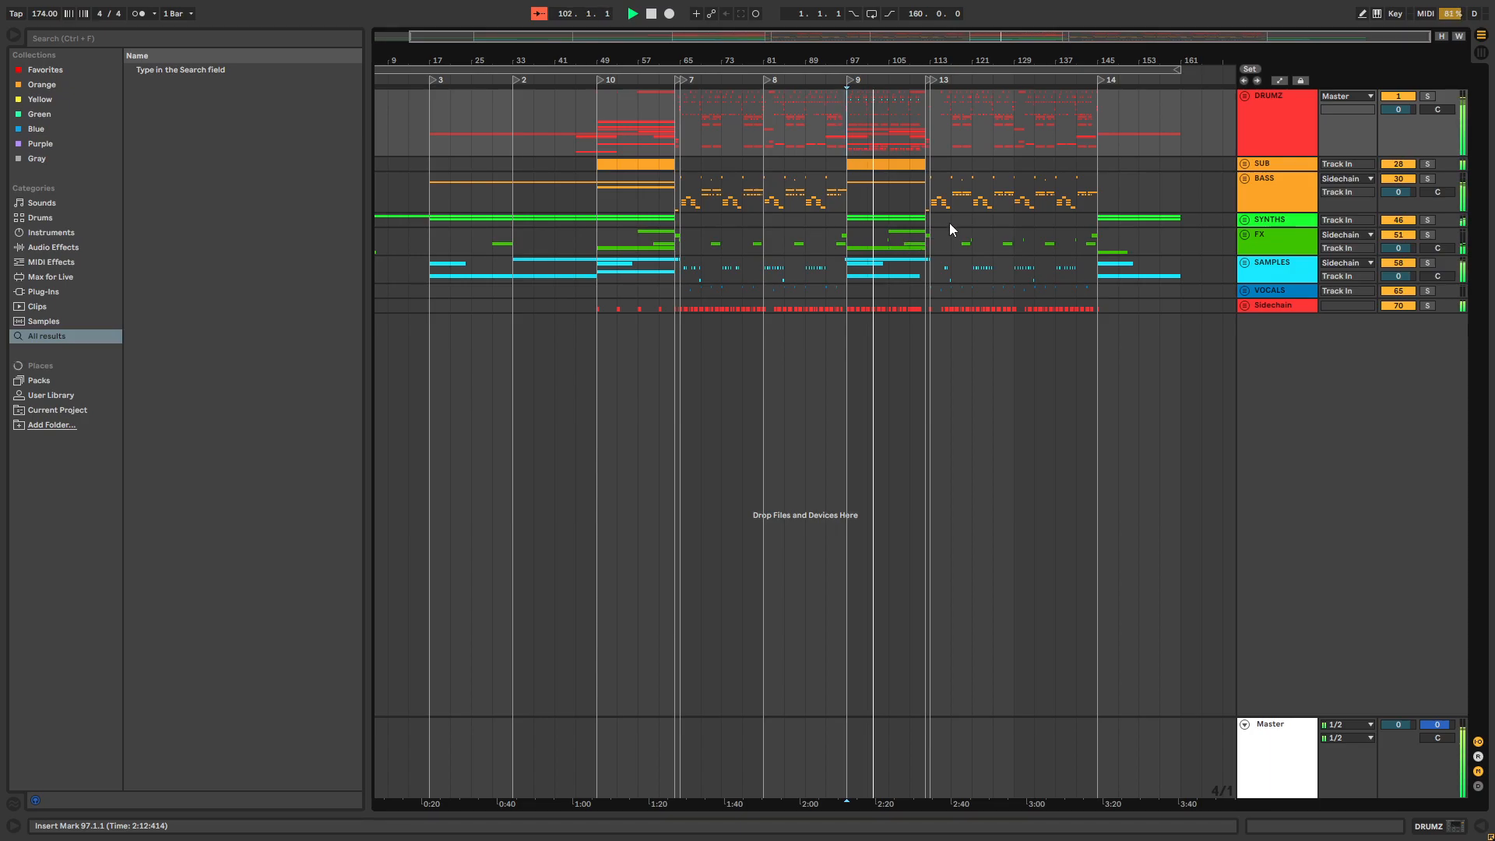
{"action": "left_click_drag", "start_coordinate": [840, 56], "coordinate": [865, 51]}
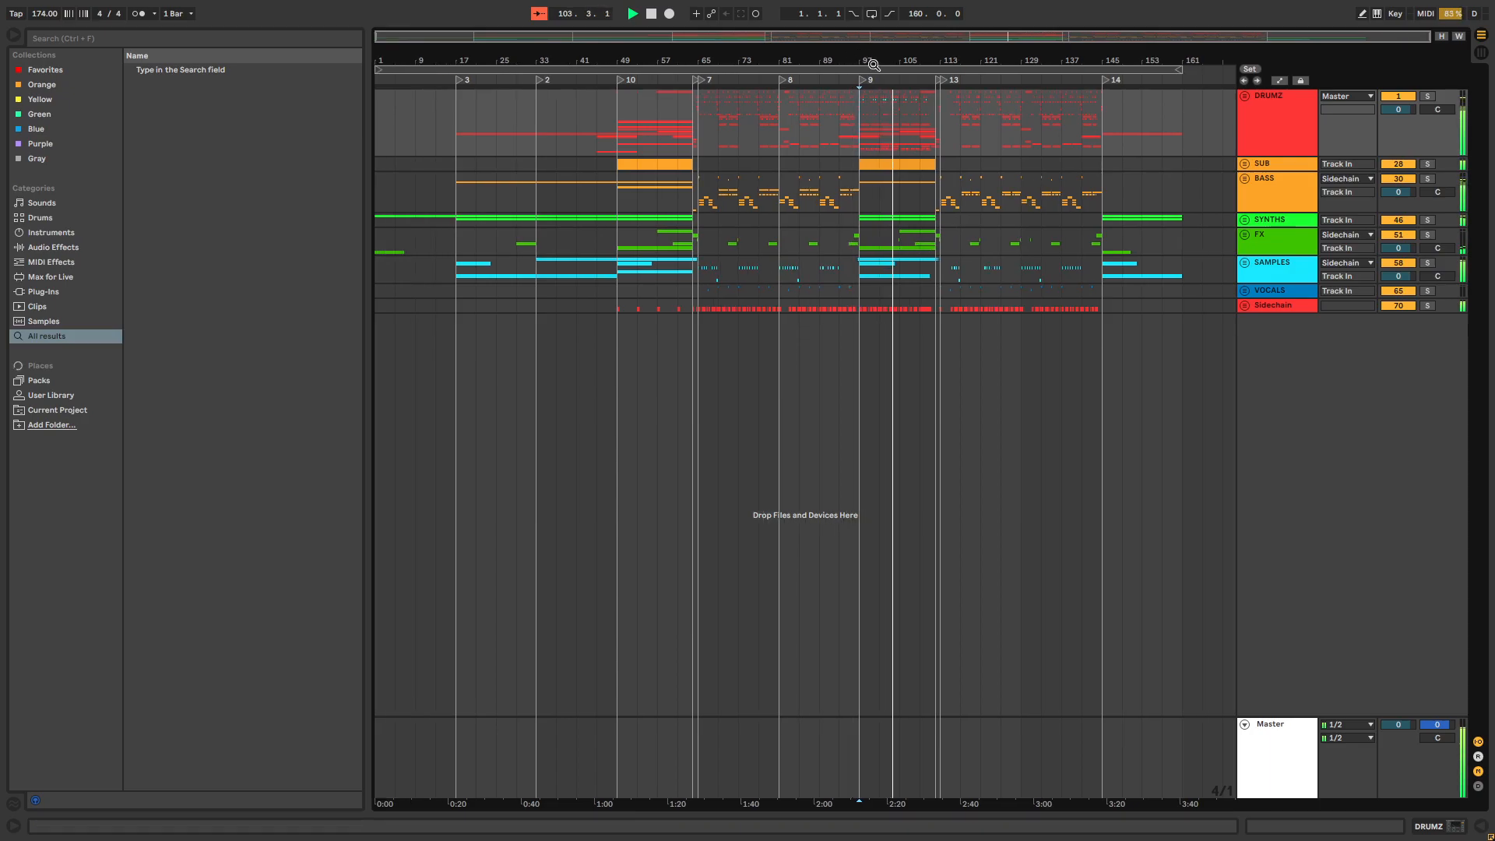
{"action": "key", "text": "space"}
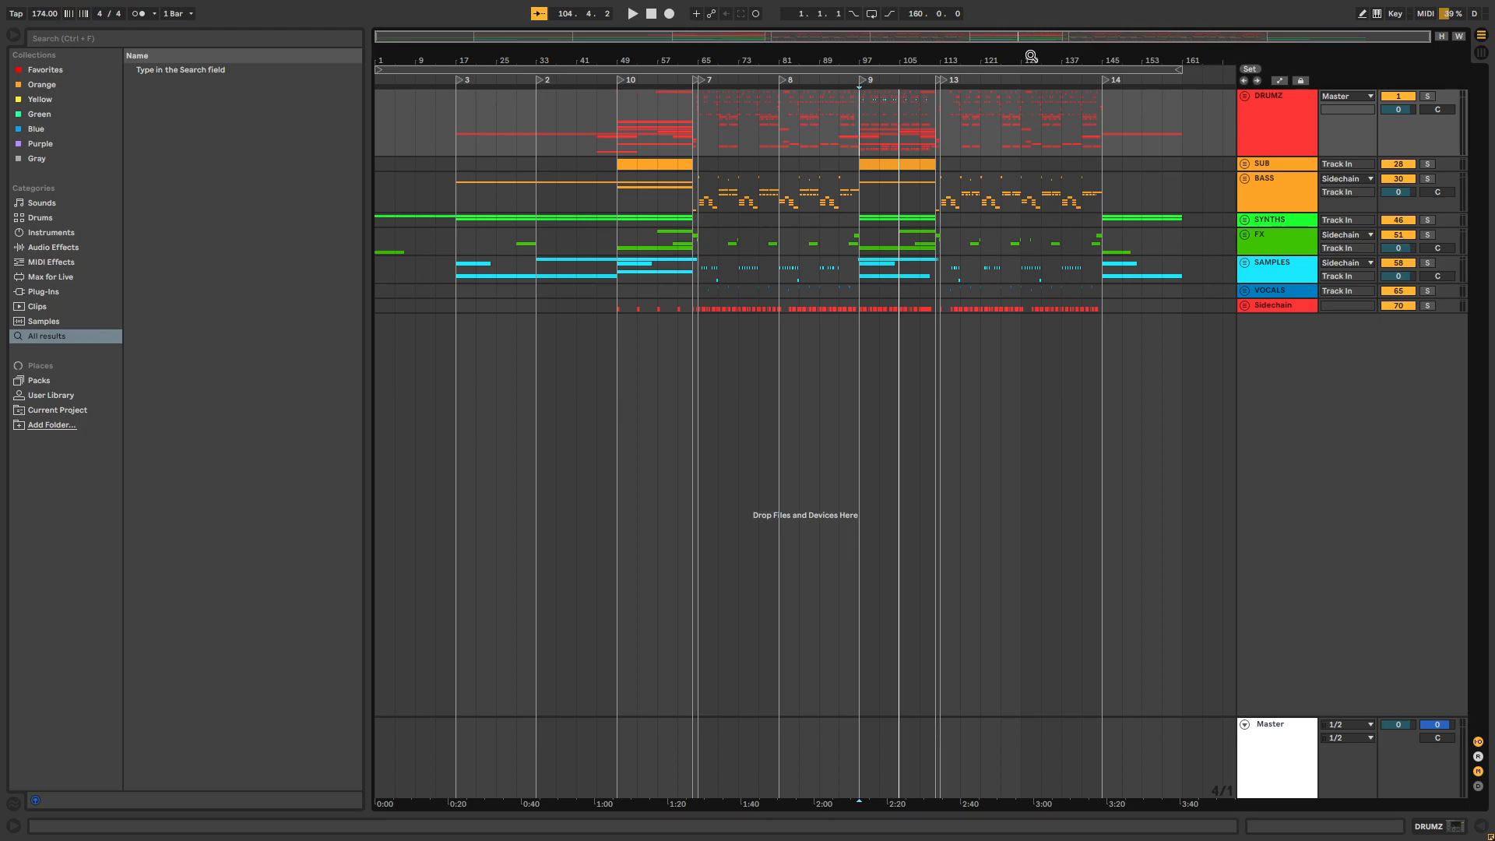
Play the drop from 66.2.1, stop it, and place the insert marker at 68.2.1
{"action": "left_click_drag", "start_coordinate": [703, 61], "coordinate": [688, 182]}
{"action": "left_click", "coordinate": [685, 183]}
{"action": "left_click", "coordinate": [688, 182]}
{"action": "key", "text": "space"}
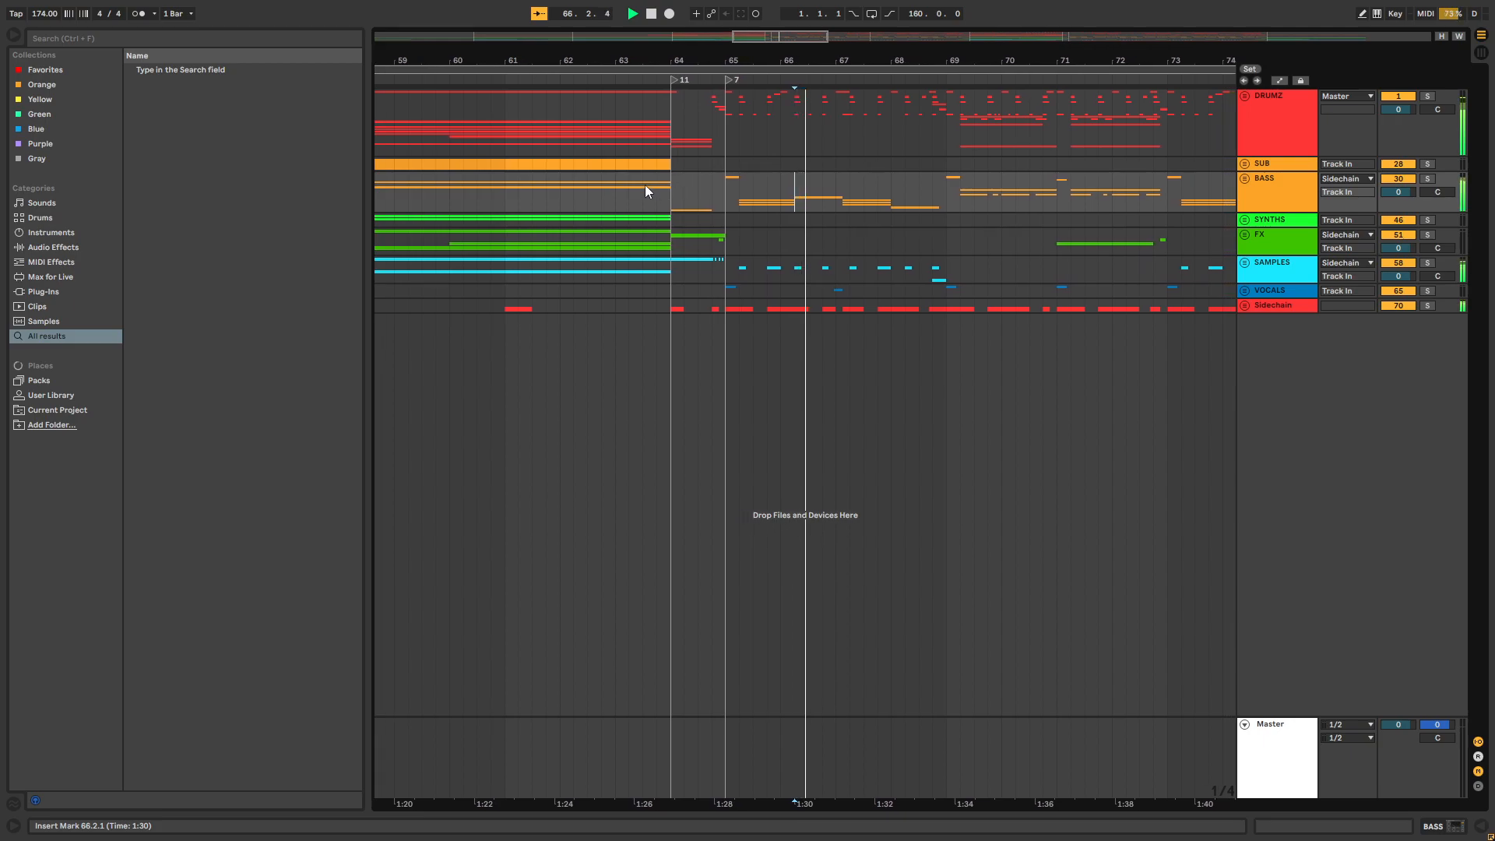
{"action": "scroll", "coordinate": [786, 161], "scroll_direction": "right", "scroll_amount": 1}
{"action": "left_click", "coordinate": [788, 161]}
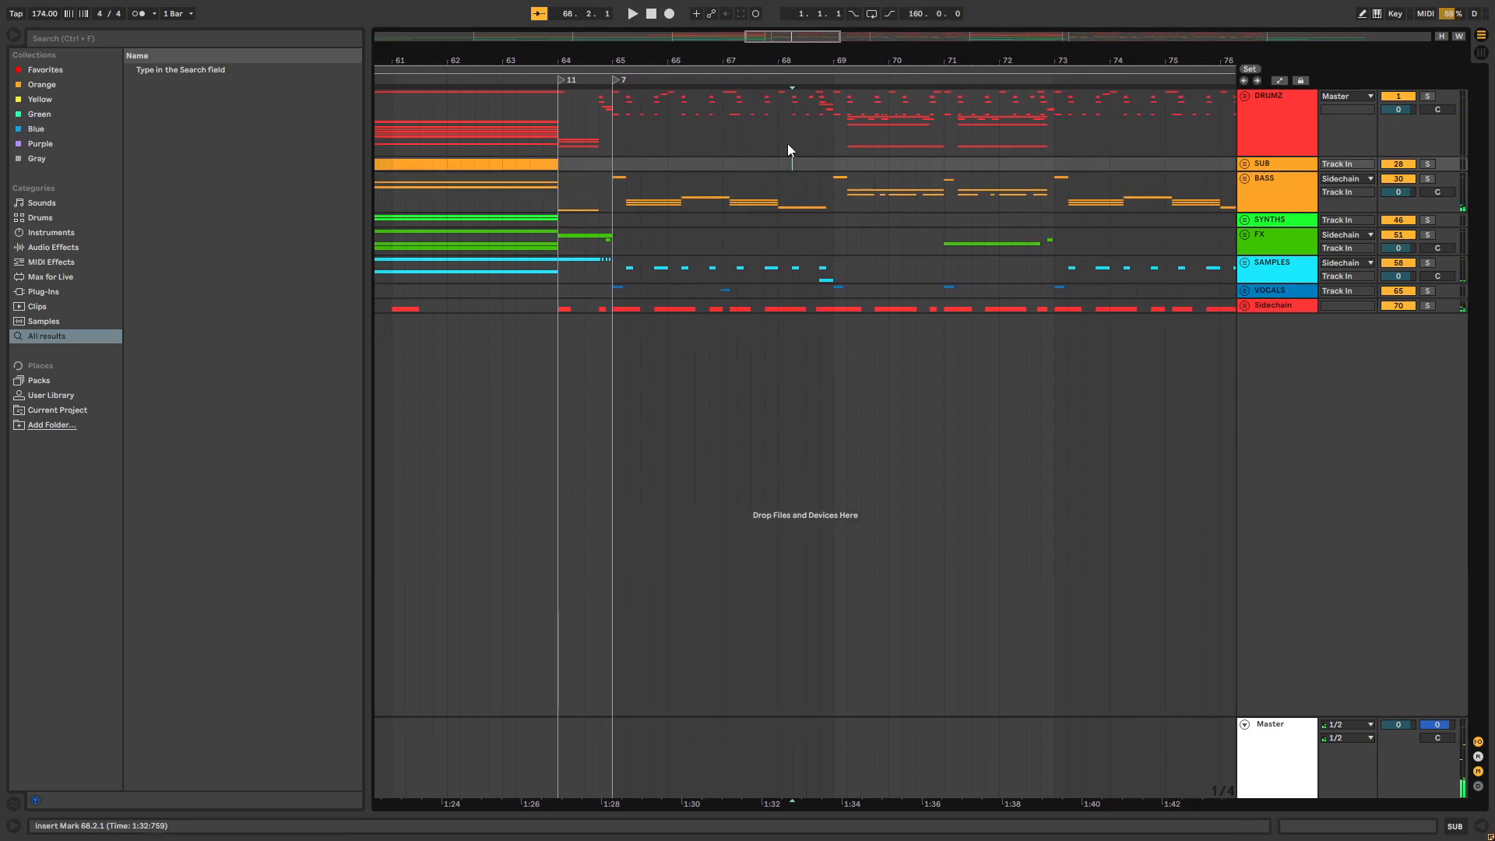
Play the drop's second phrase from 69.2.1 and stop playback around bar 73
{"action": "scroll", "coordinate": [742, 170], "scroll_direction": "right", "scroll_amount": 2}
{"action": "left_click", "coordinate": [758, 189]}
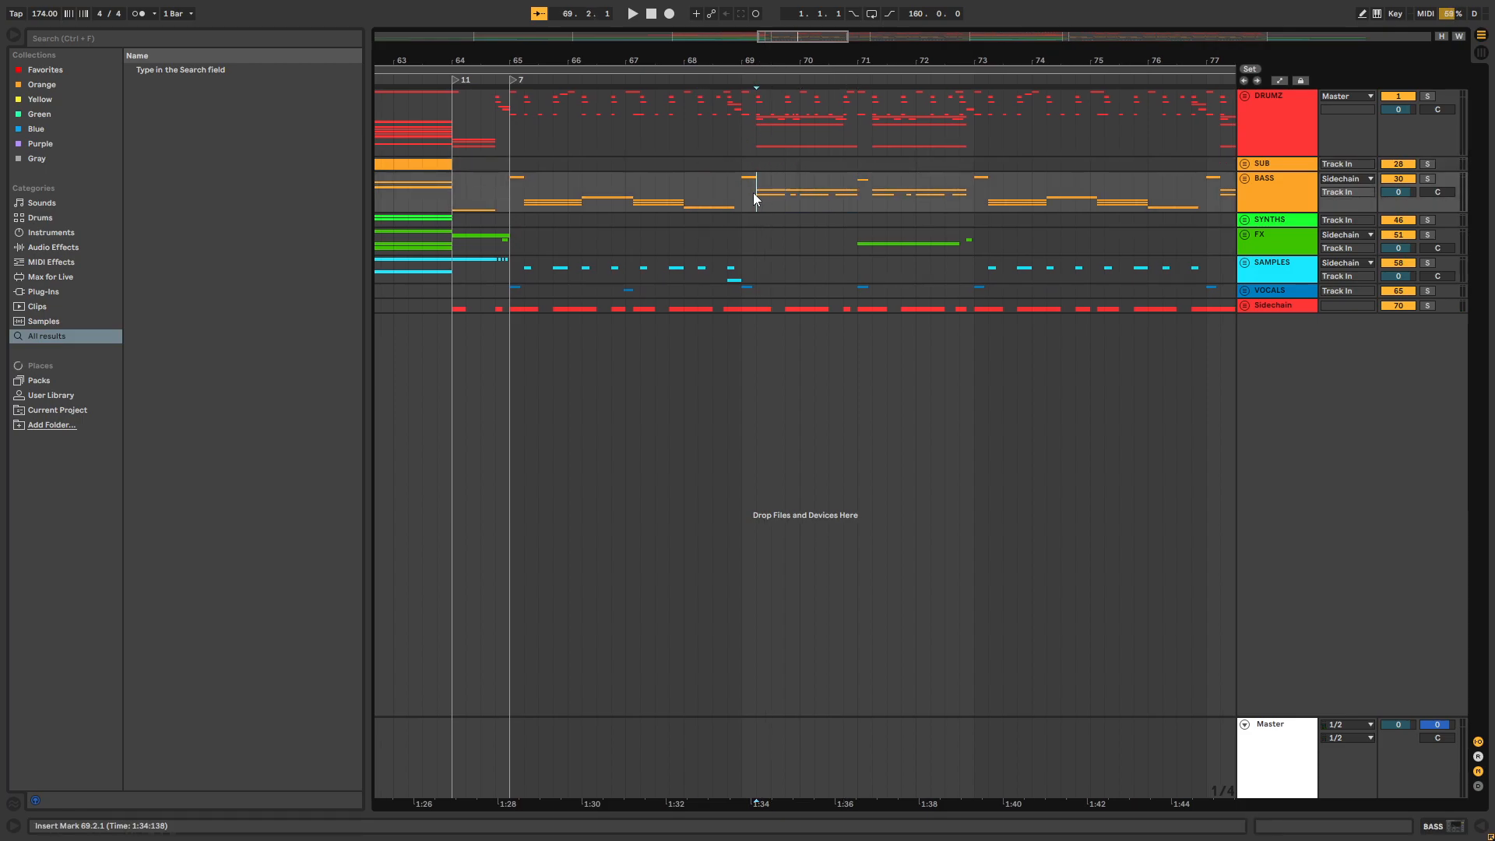
{"action": "key", "text": "space"}
{"action": "left_click_drag", "start_coordinate": [870, 52], "coordinate": [644, 17]}
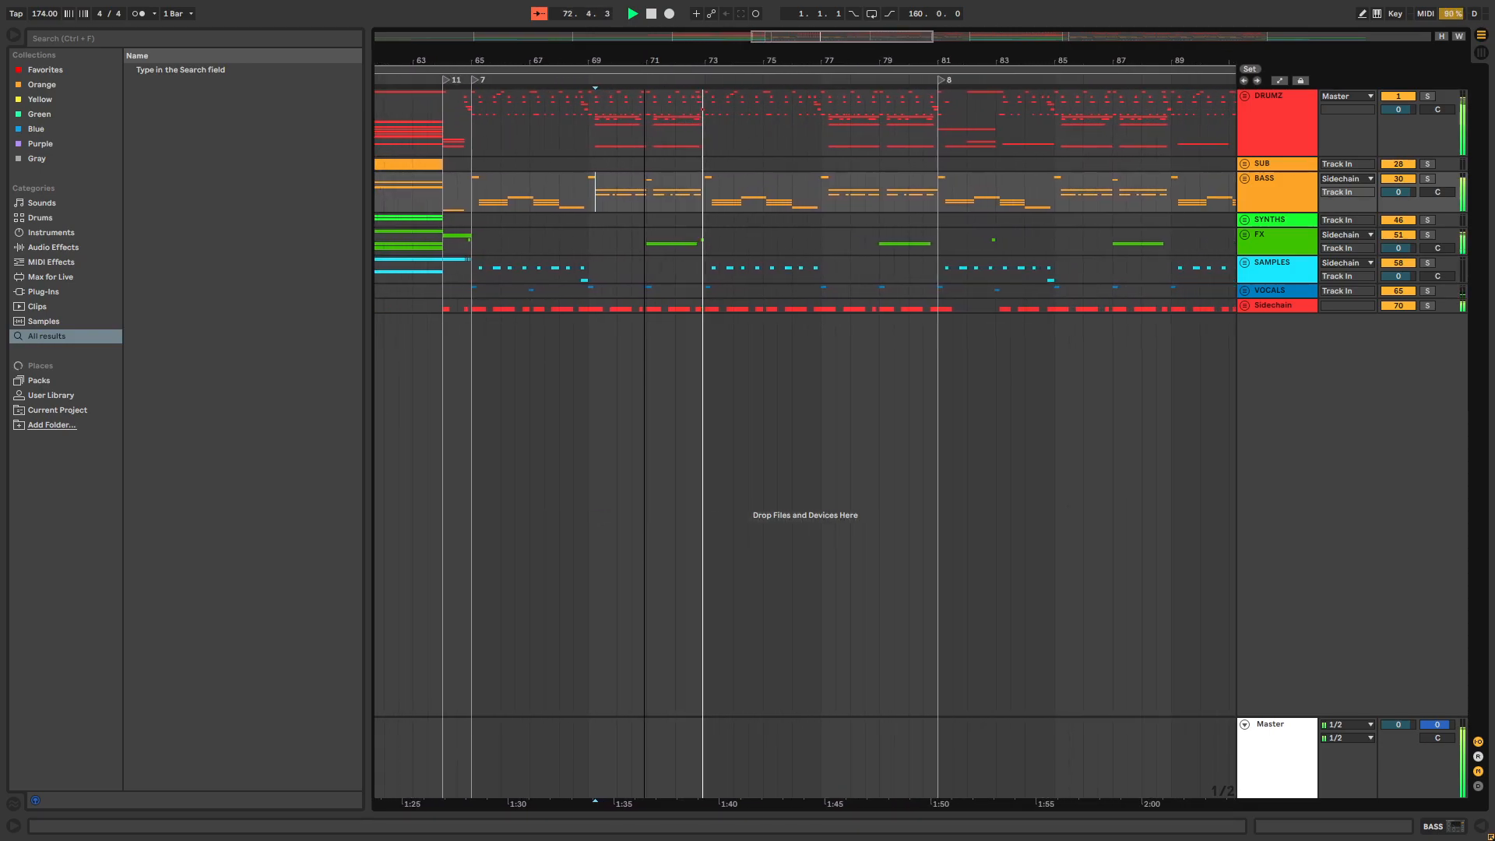
{"action": "key", "text": "space"}
Look over the complete arrangement, highlighting the FX range and all of its contents, and clear the selection at 121.1.1
{"action": "left_click_drag", "start_coordinate": [644, 17], "coordinate": [734, 3]}
{"action": "left_click_drag", "start_coordinate": [679, 246], "coordinate": [993, 243]}
{"action": "left_click_drag", "start_coordinate": [714, 58], "coordinate": [543, 56]}
{"action": "left_click", "coordinate": [667, 305]}
{"action": "left_click_drag", "start_coordinate": [789, 52], "coordinate": [852, 12]}
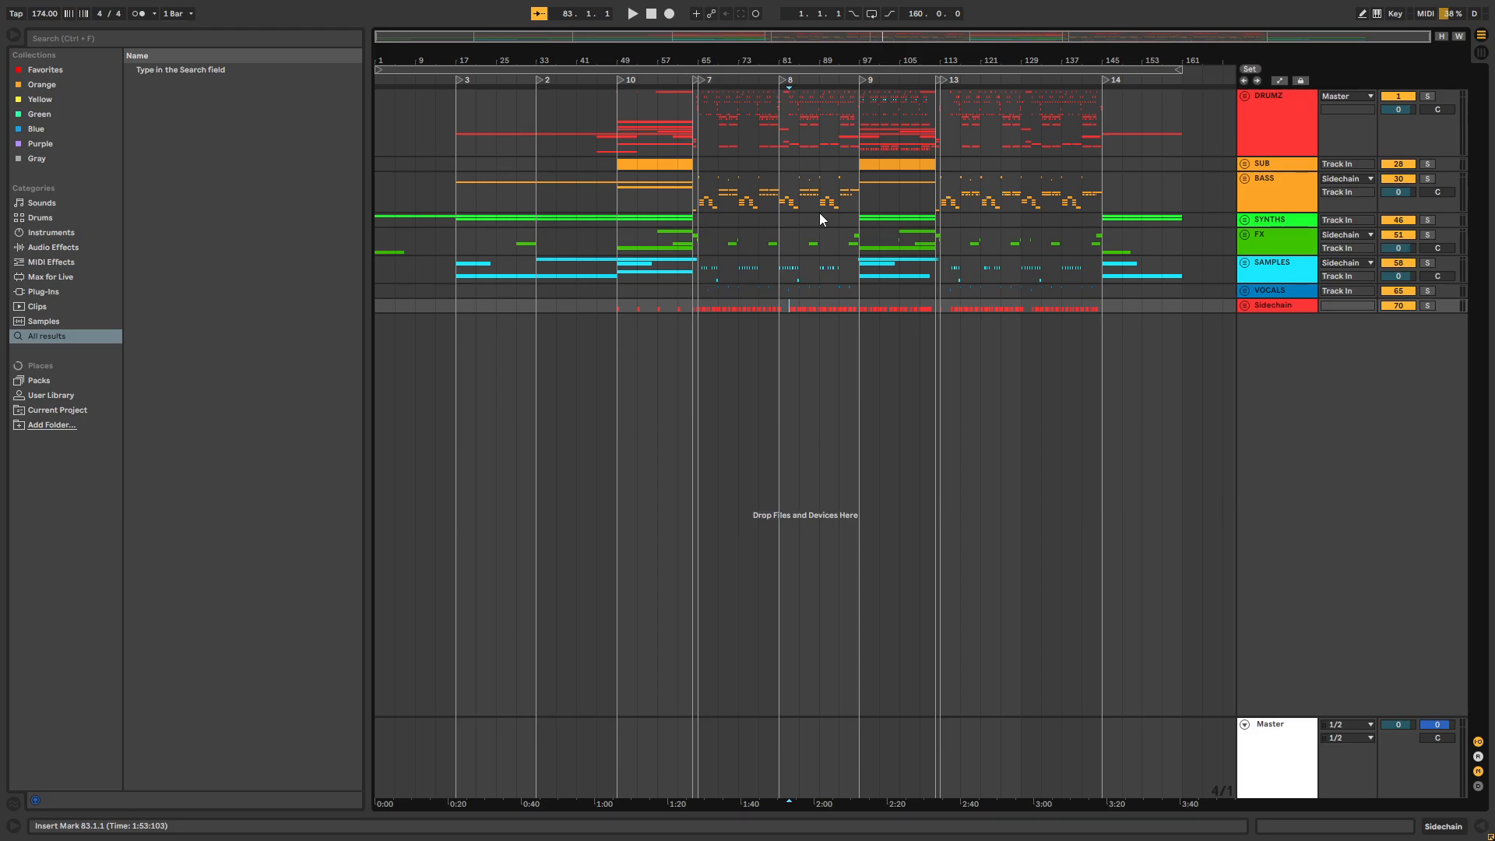
{"action": "mouse_move", "coordinate": [843, 56]}
{"action": "left_mouse_down"}
{"action": "mouse_move", "coordinate": [843, 77]}
{"action": "mouse_move", "coordinate": [842, 53]}
{"action": "left_mouse_up"}
{"action": "key", "text": "ctrl+a"}
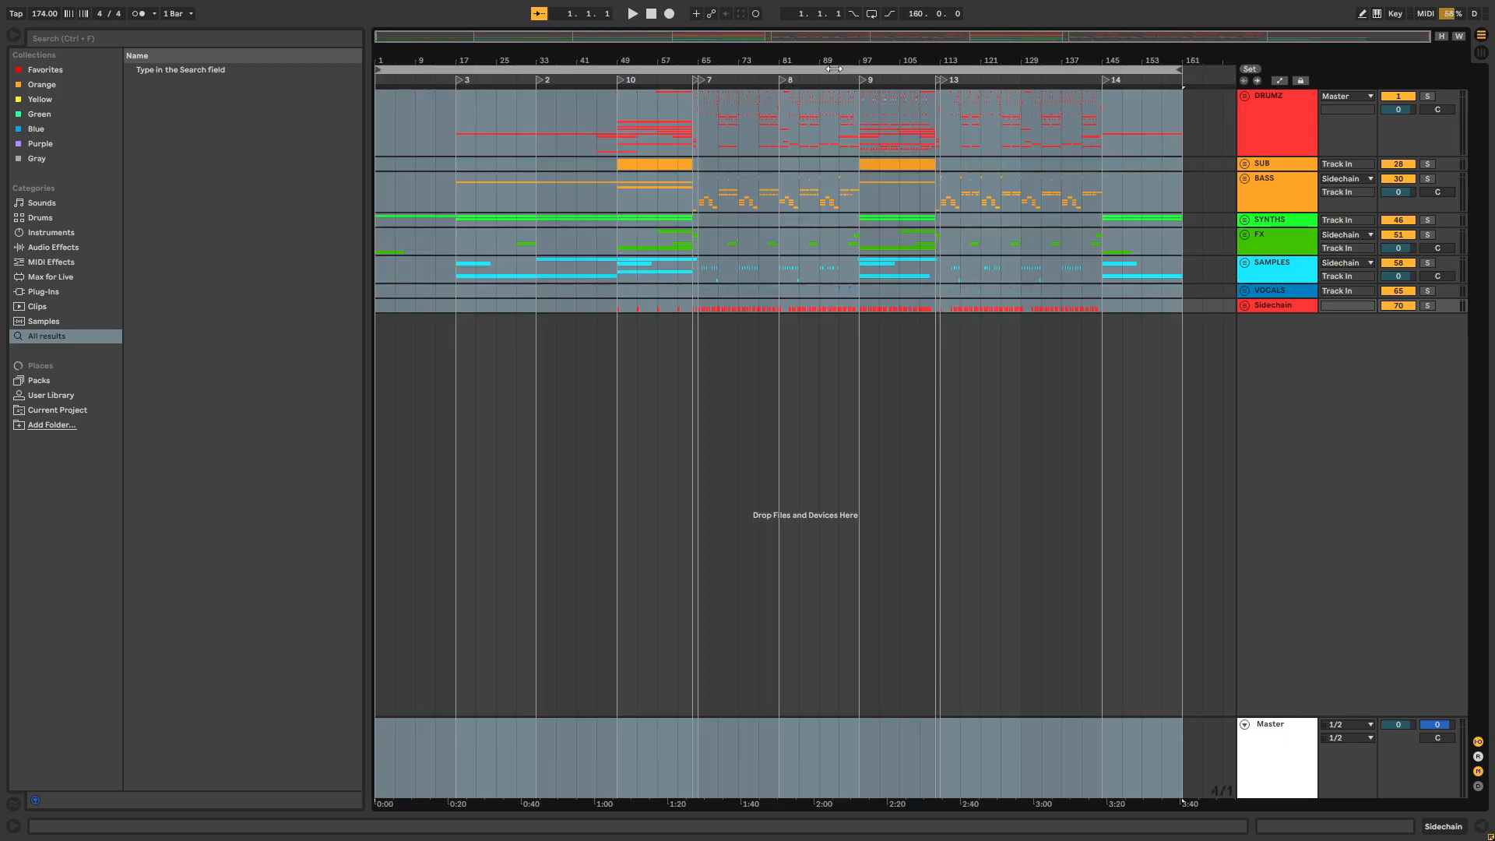
{"action": "left_click", "coordinate": [982, 355]}
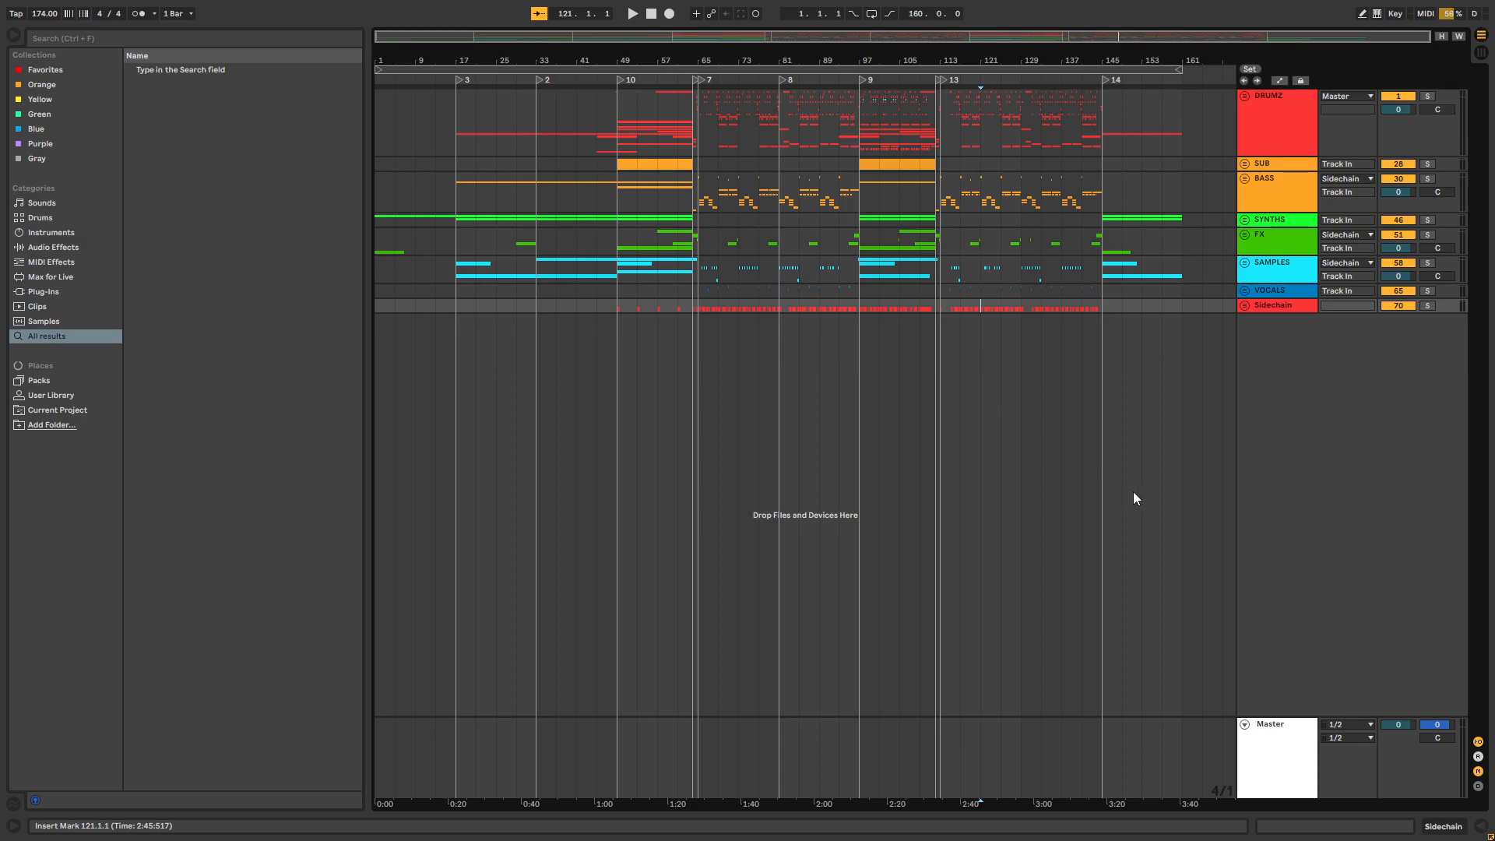
Open the Master track's device chain to view its effects, and hide it again
{"action": "left_click", "coordinate": [1280, 733]}
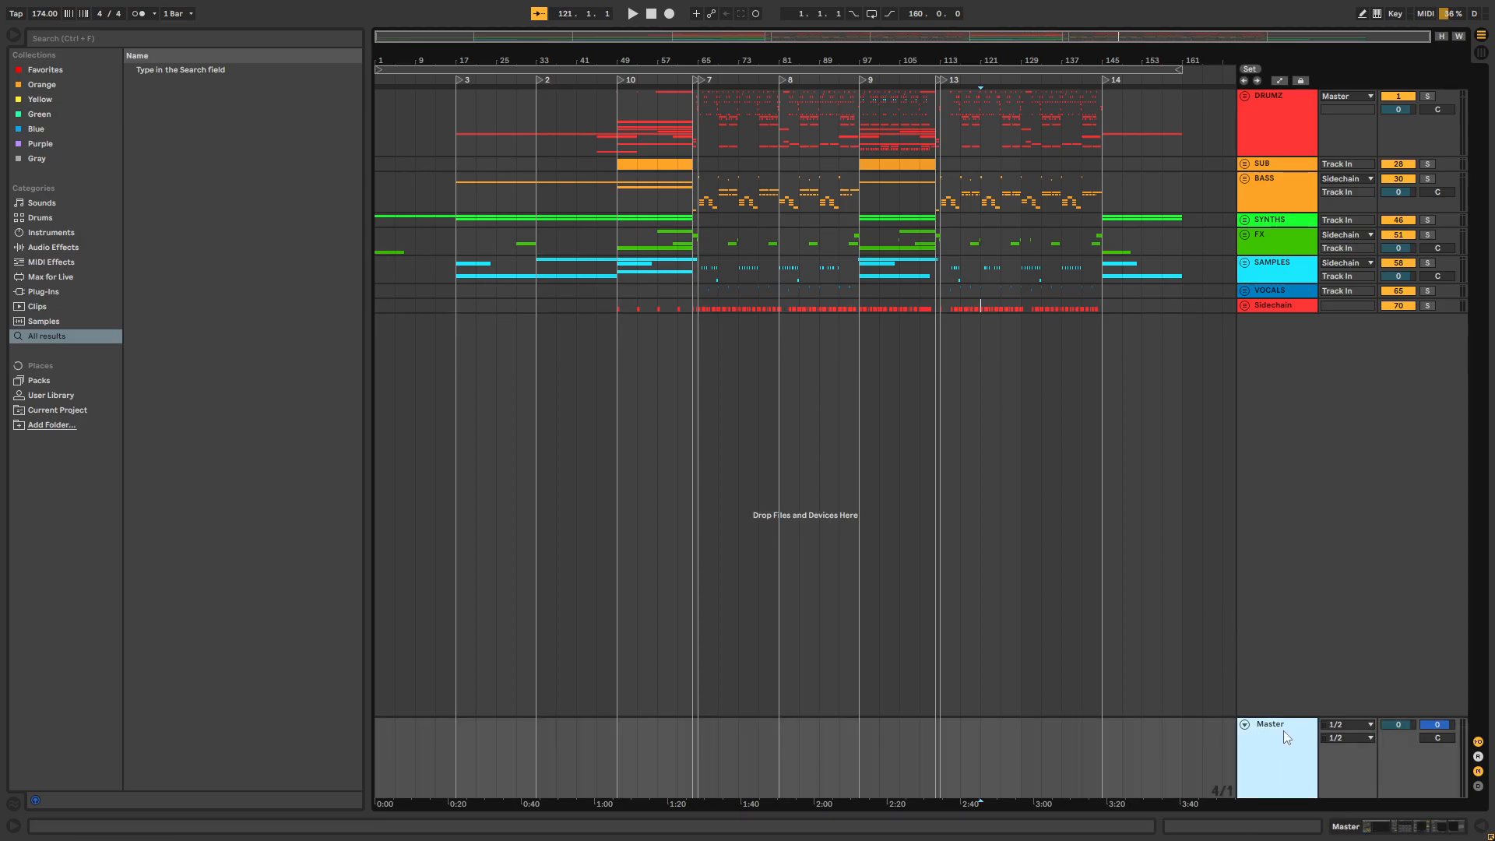
{"action": "double_click", "coordinate": [1283, 730]}
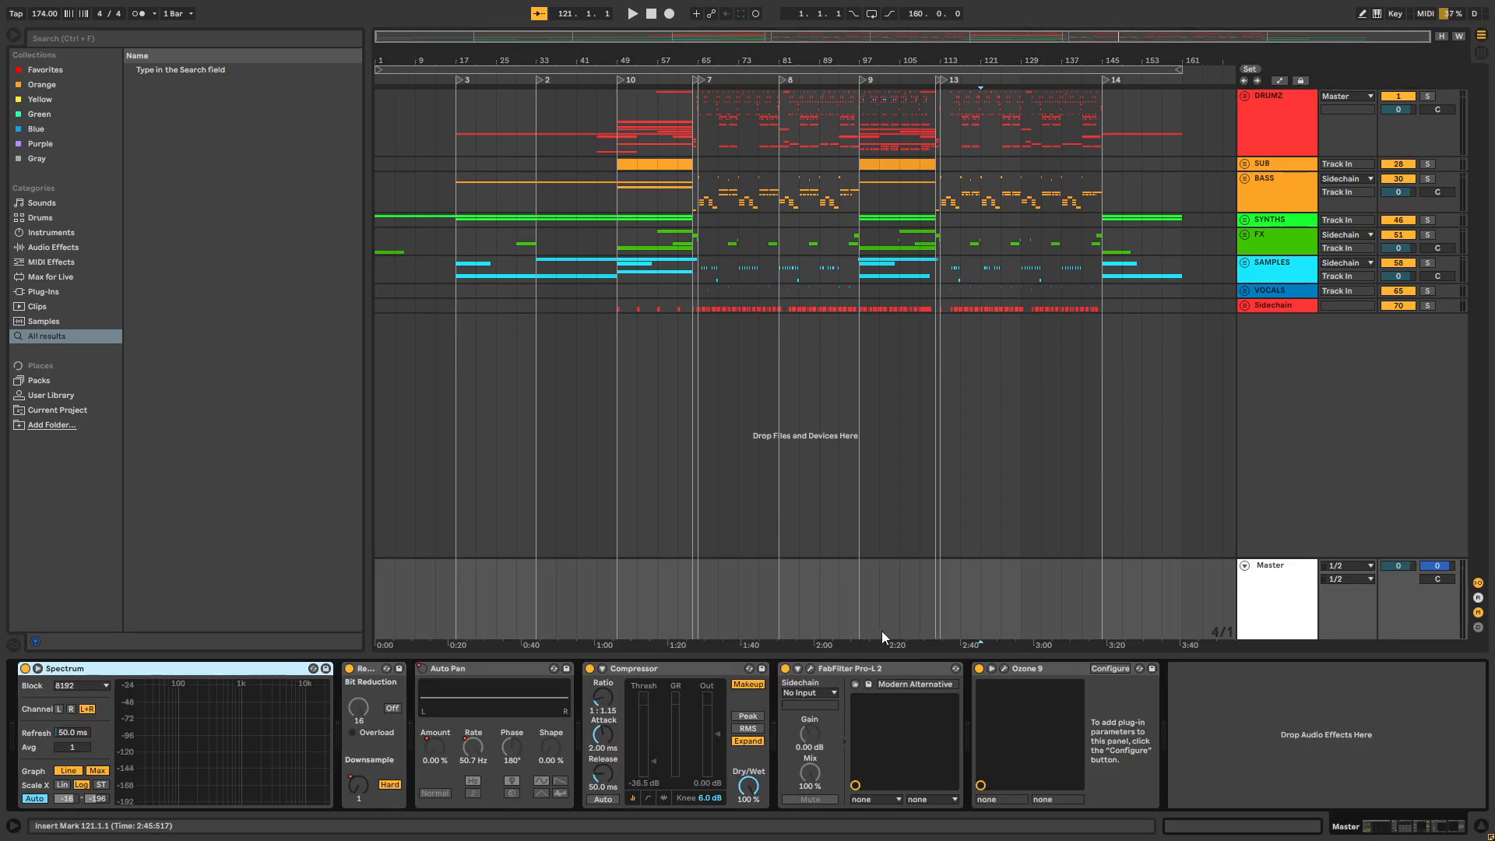
{"action": "left_click", "coordinate": [883, 654]}
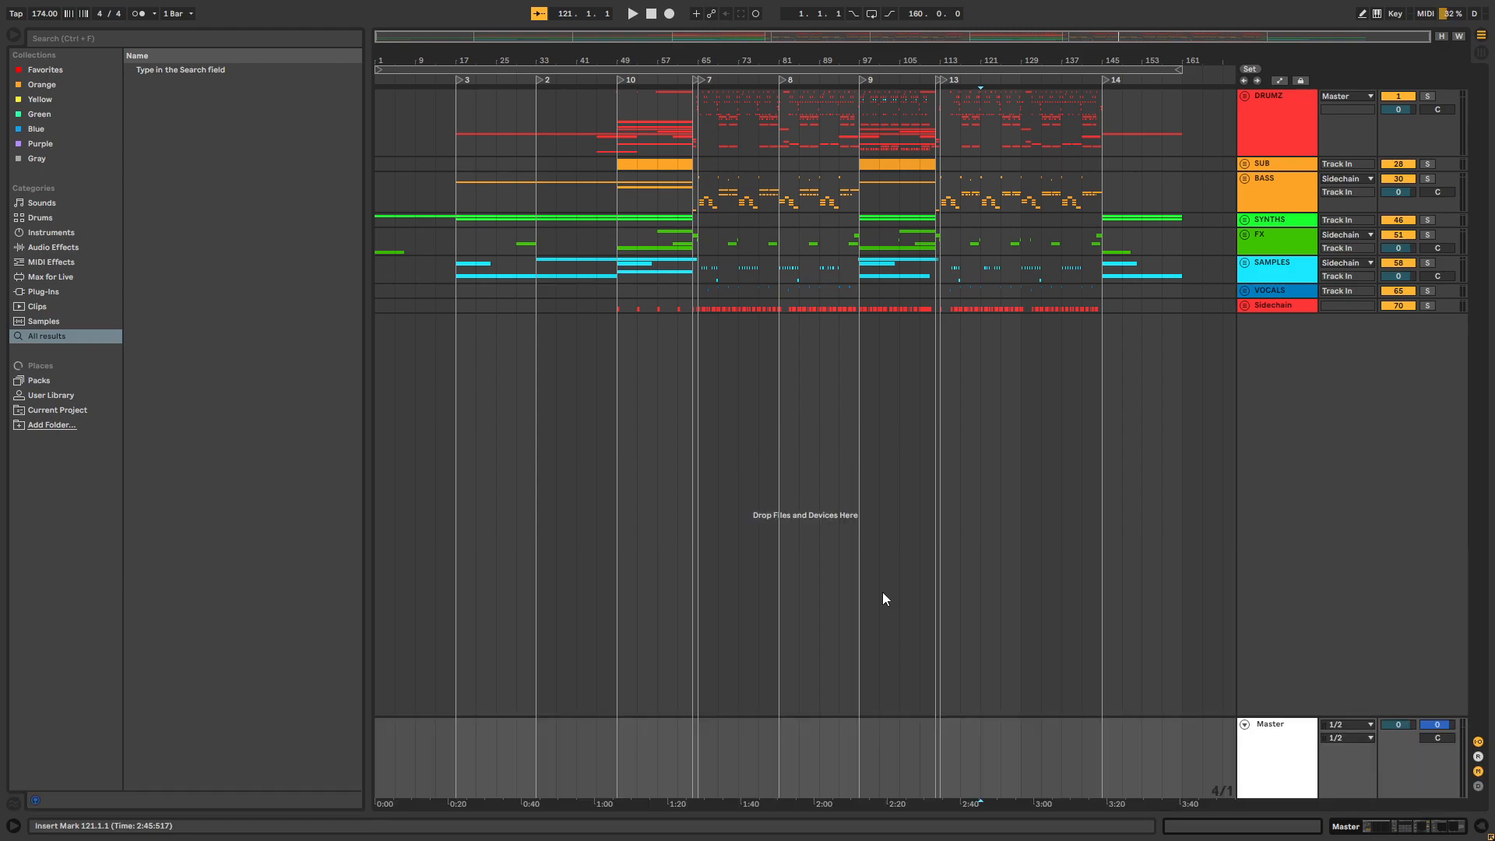
{"action": "left_click", "coordinate": [745, 60]}
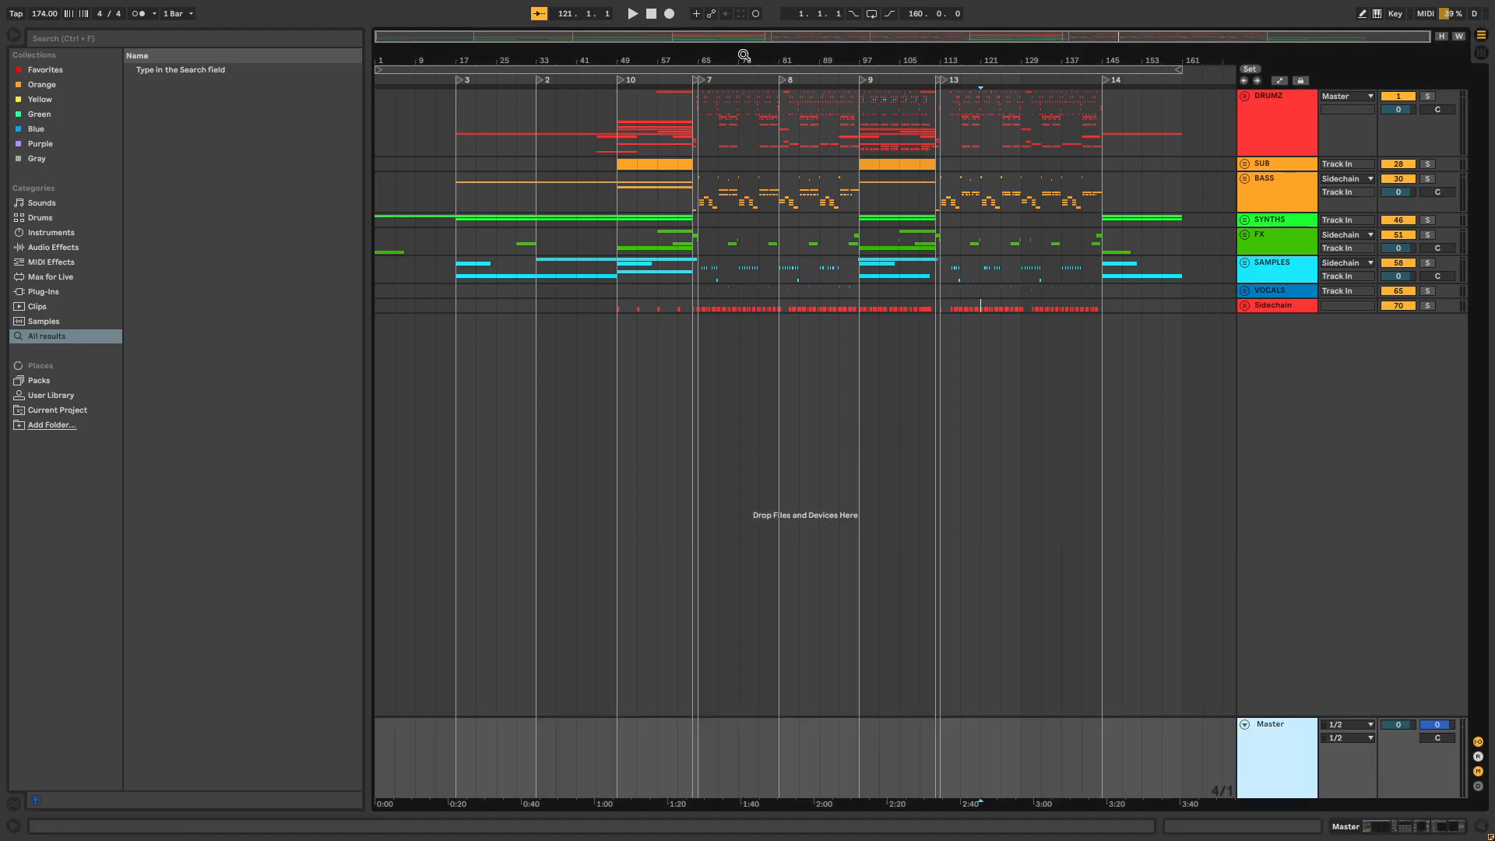